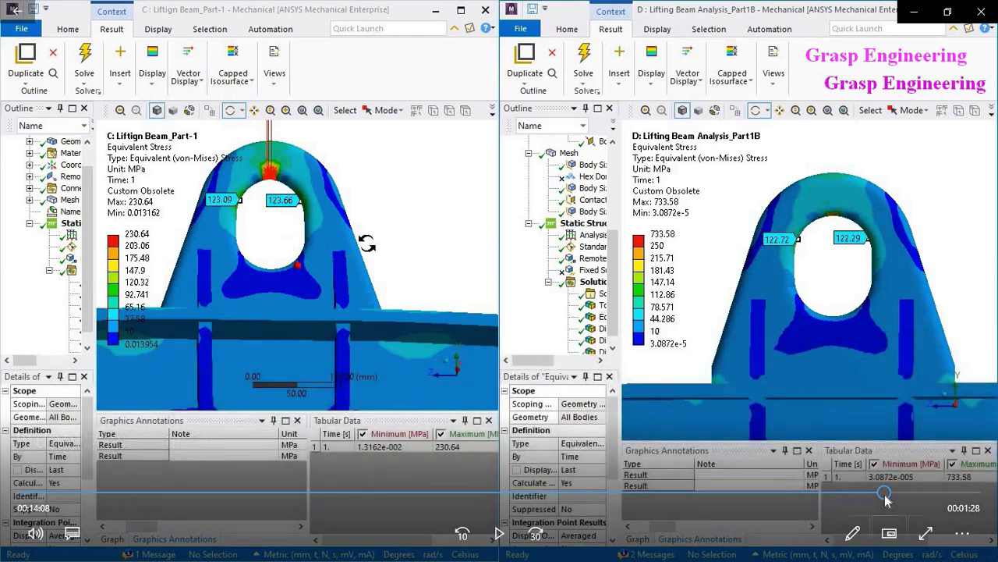
- Skim the earlier lifting beam part1b video from the problem statement through the contact setup to the deformation and stress result comparisons
drag(886, 499, 75, 491)
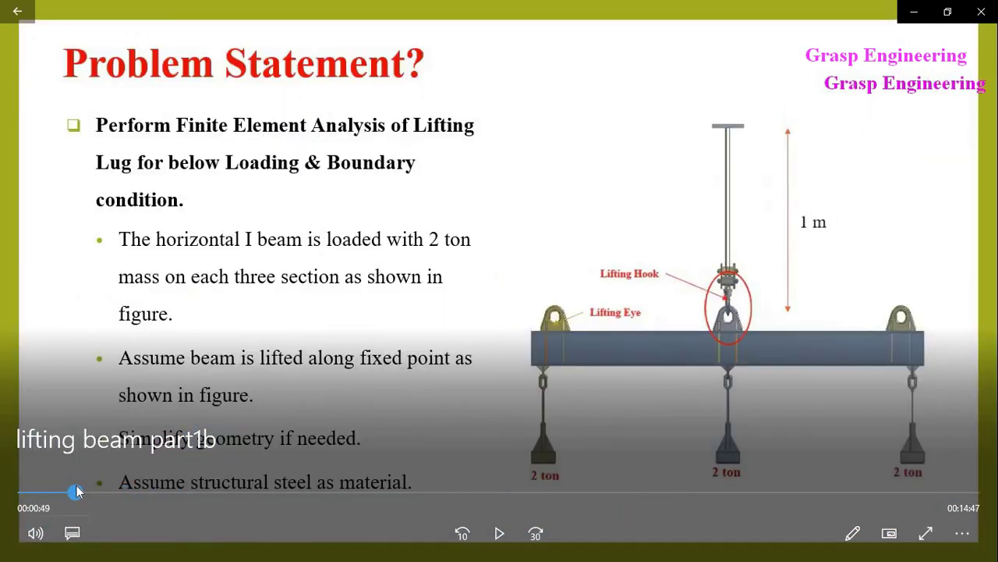
drag(76, 491, 322, 504)
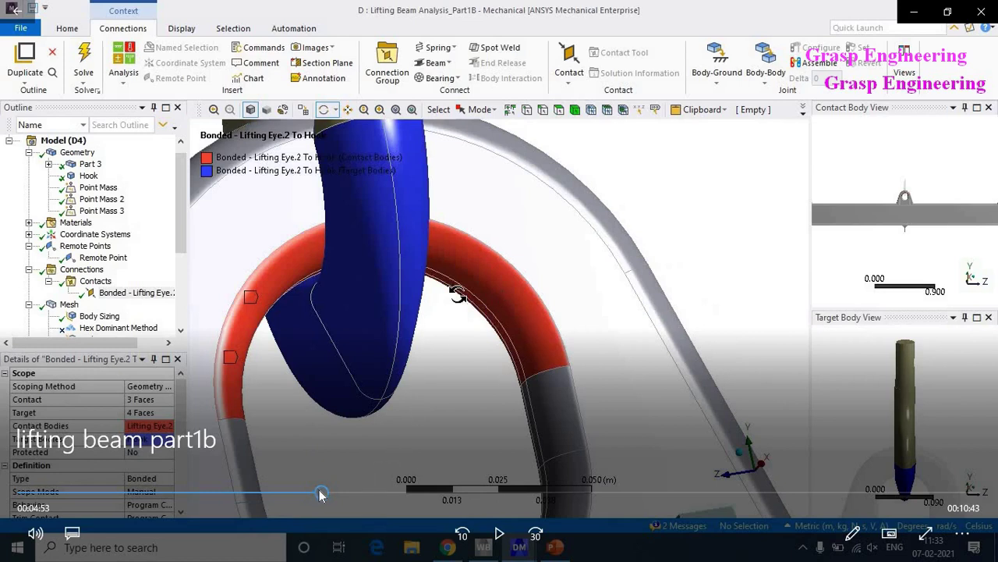
drag(321, 494, 718, 489)
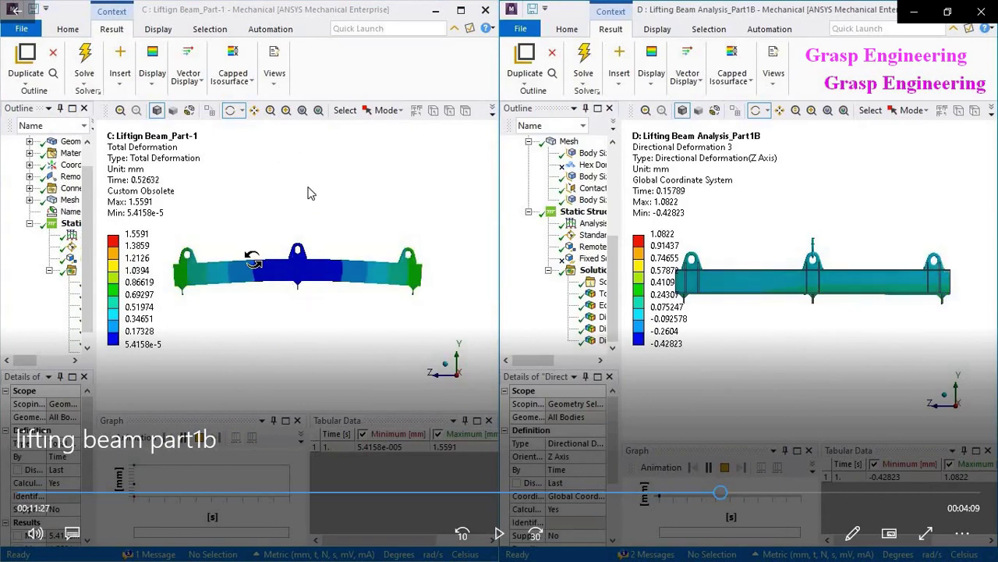
drag(722, 493, 857, 492)
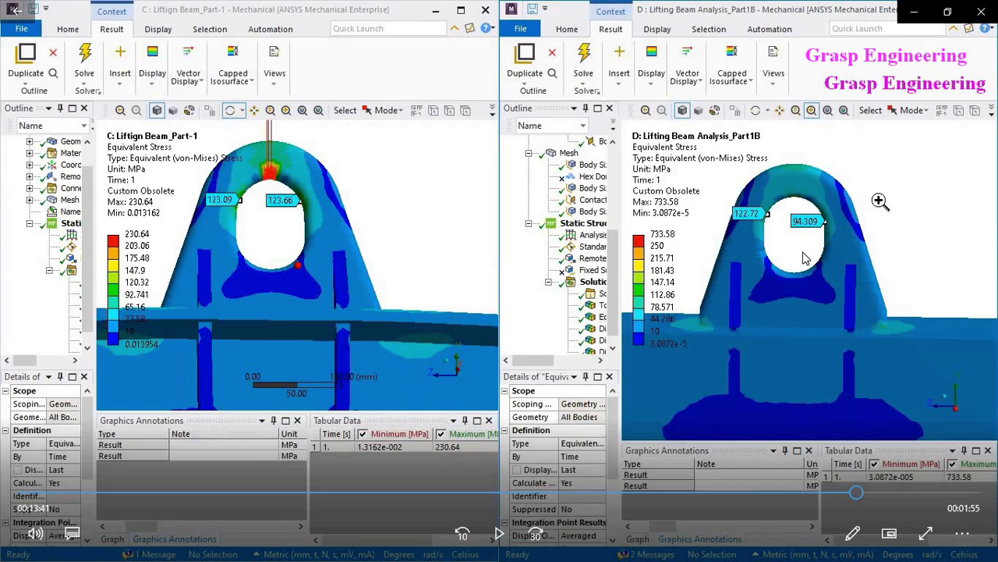
- Switch to ANSYS Mechanical, look through the Lifting Beam_Part-2A_1 and Part-2A models, and bring up Copy of Lifting Beam_Part-2A
key(alt+Tab)
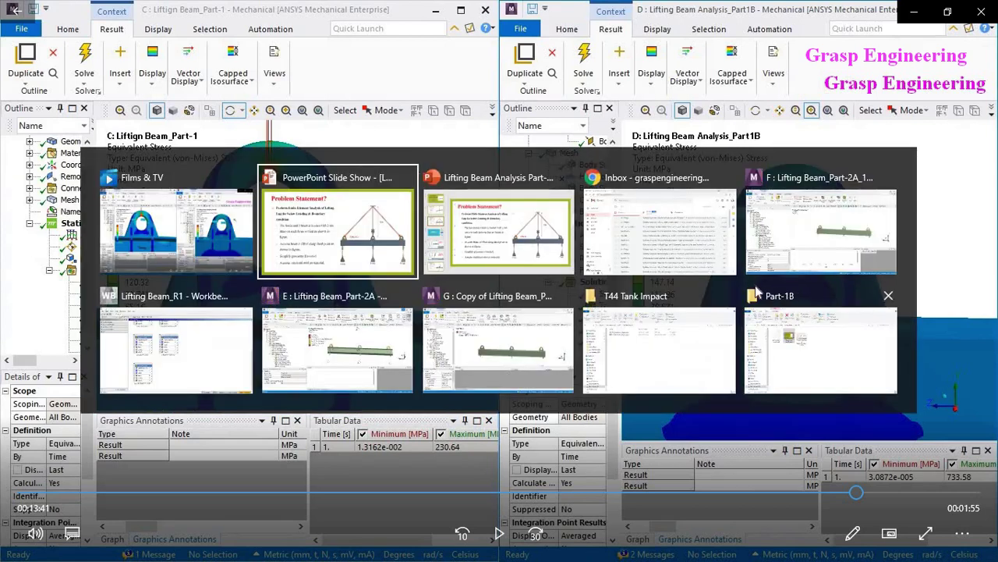
click(821, 234)
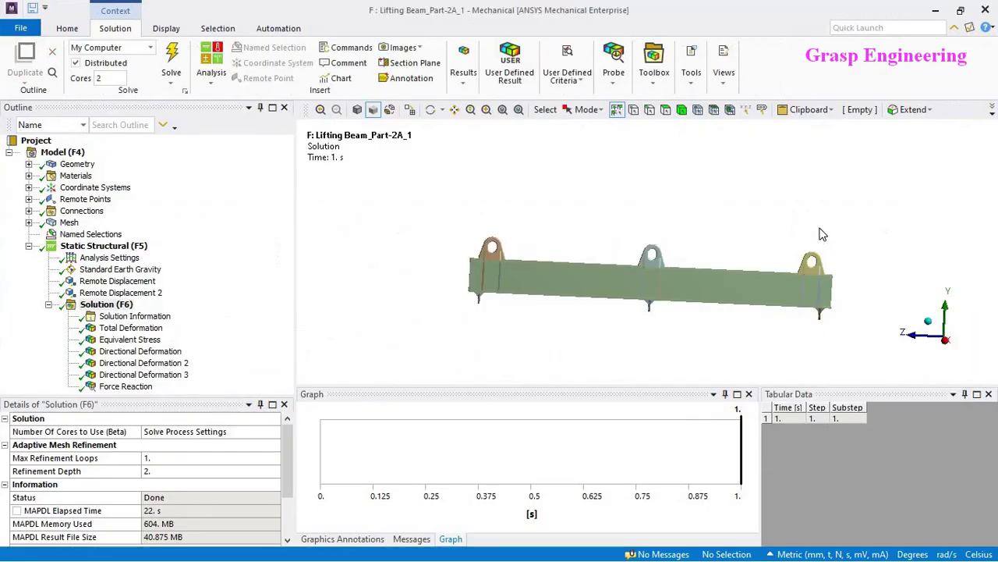
key(alt+Tab)
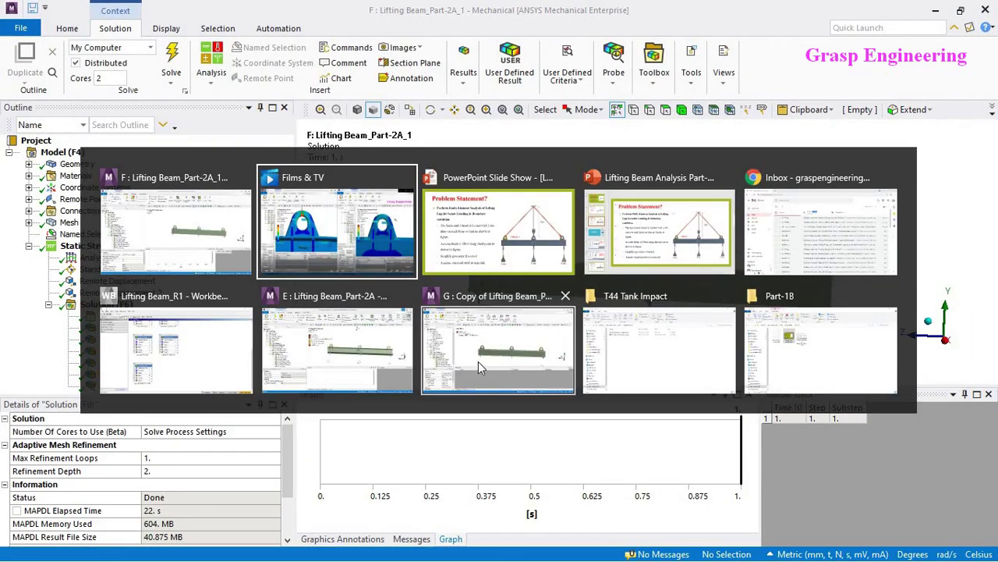
click(360, 363)
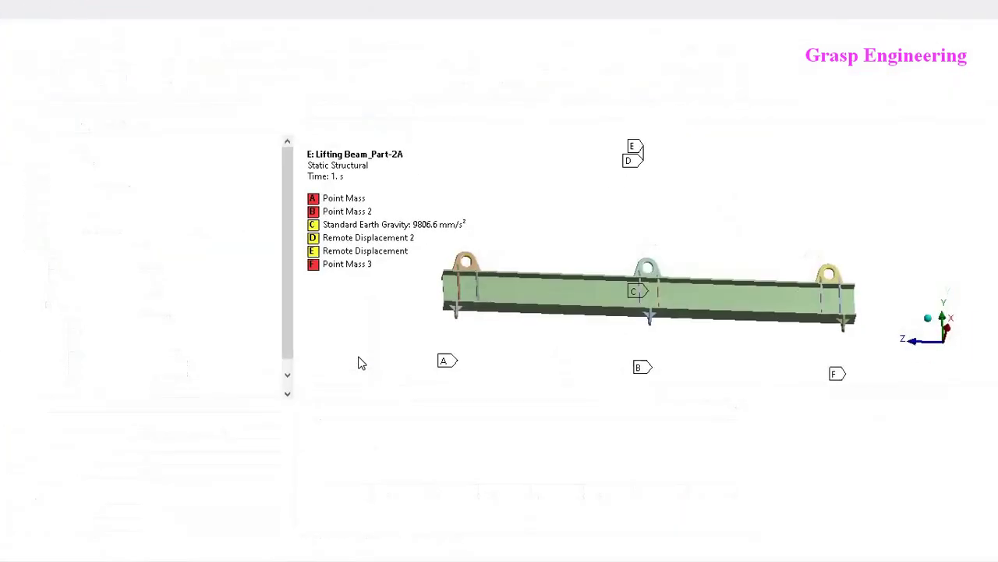
key(alt+Tab)
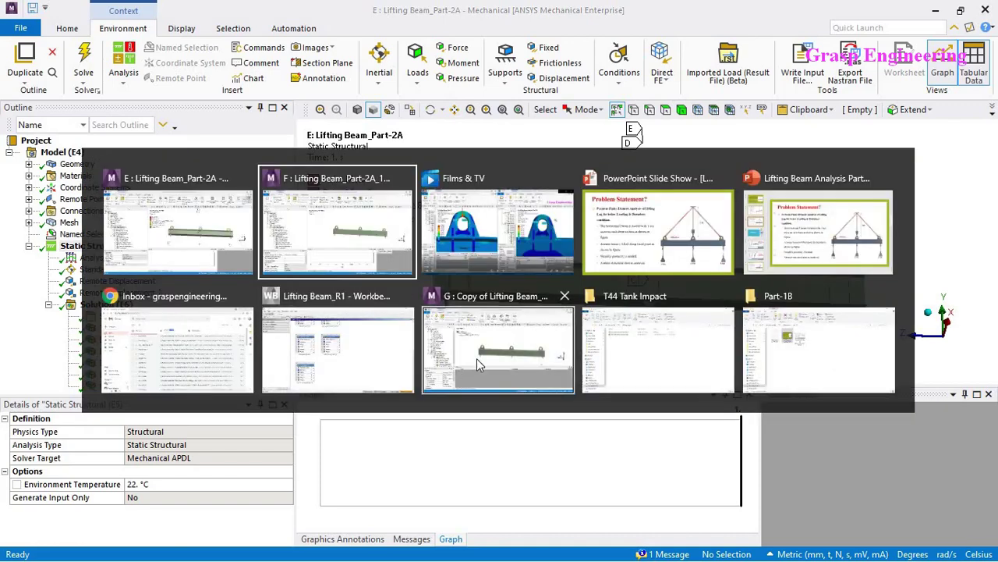
click(477, 358)
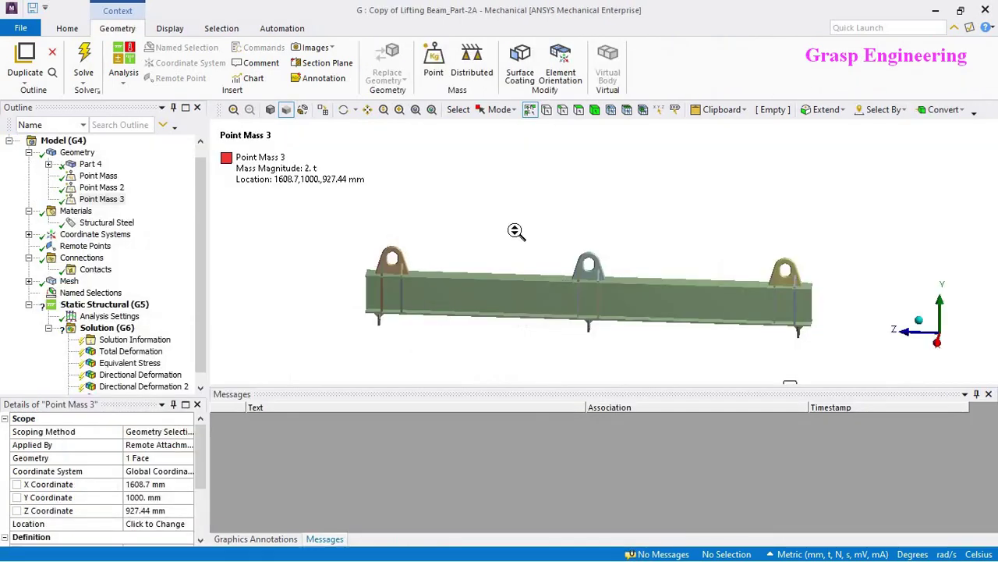
- Inspect the beam with its three lifting eyes, set selection to bodies, and pick the yellow end lifting eye
scroll(517, 230, down, 3)
middle_drag(546, 257, 594, 277)
scroll(649, 340, up, 4)
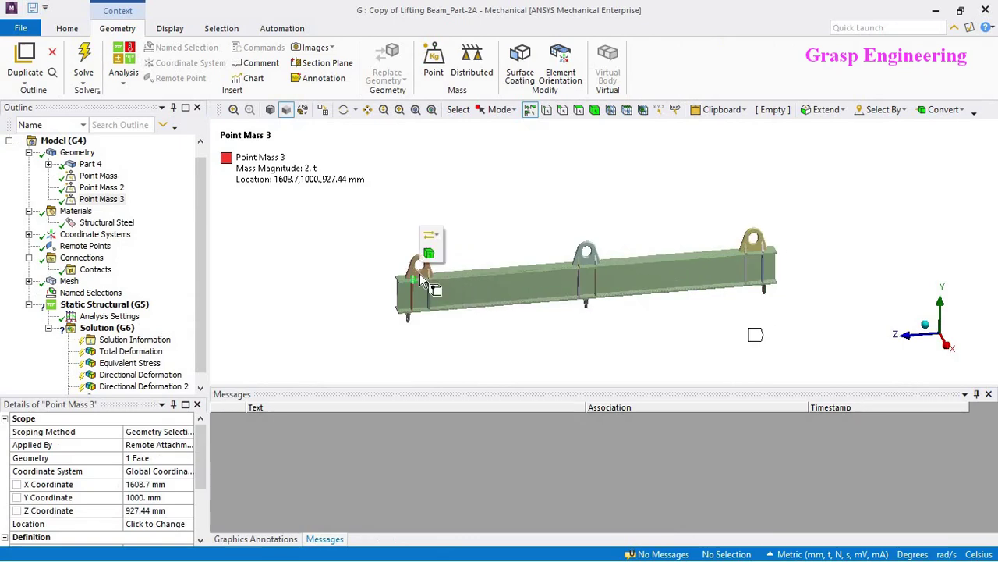
click(419, 275)
click(517, 212)
scroll(516, 282, up, 5)
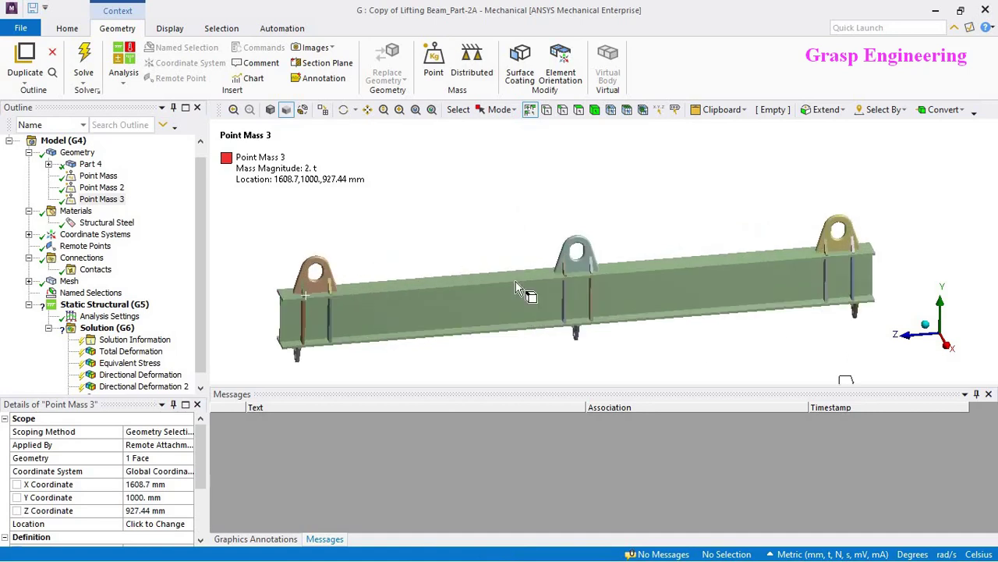
scroll(452, 273, down, 4)
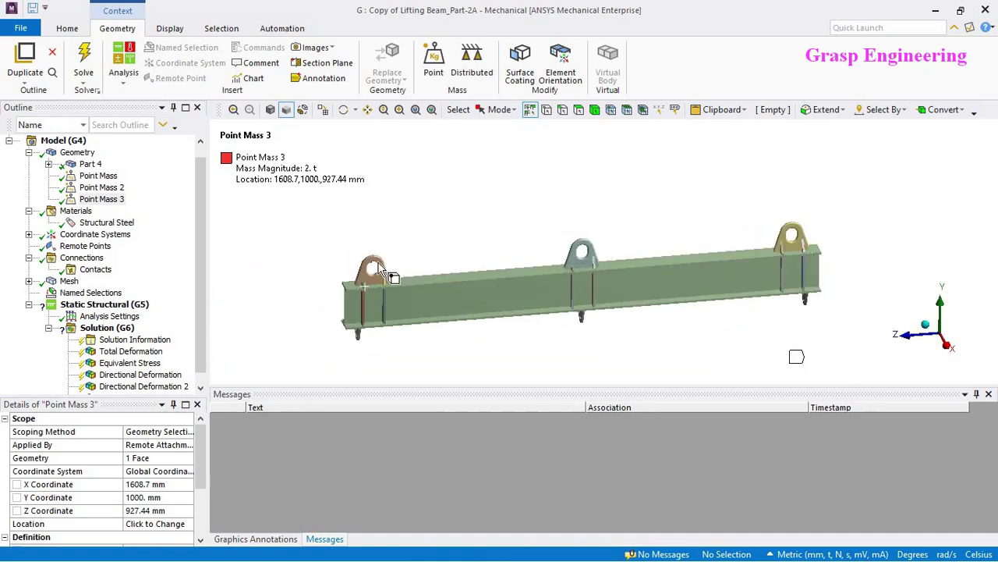
click(594, 110)
click(789, 244)
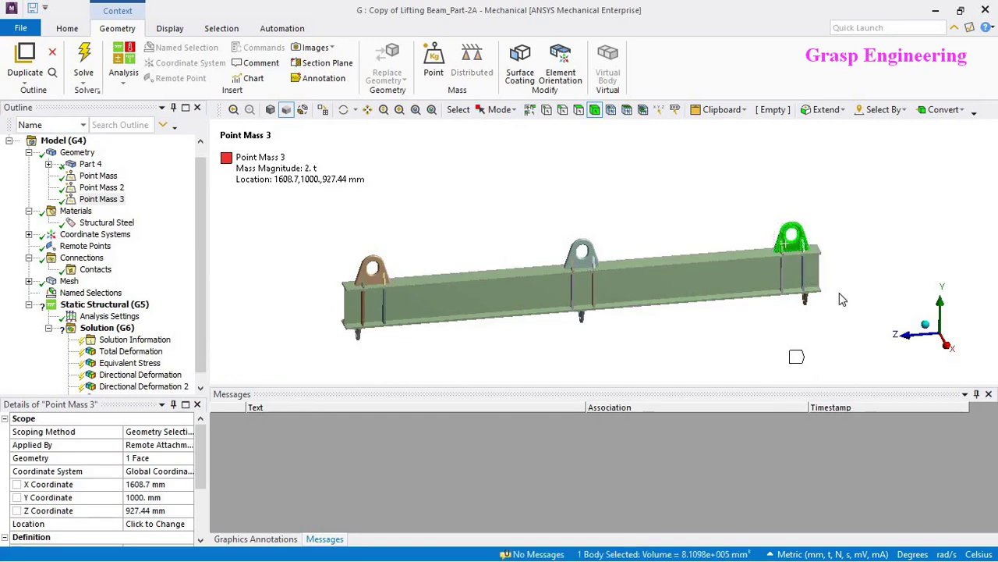
scroll(774, 280, up, 3)
scroll(774, 280, down, 3)
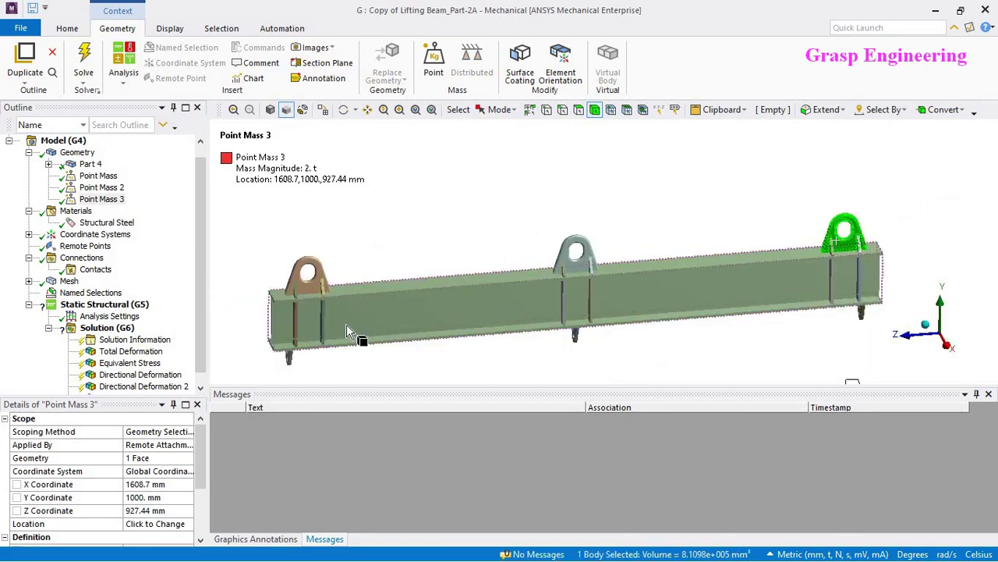
- Select the I-beam body and examine its profile and the stiffener plates beneath the brown end lifting eye
click(624, 320)
scroll(628, 271, up, 5)
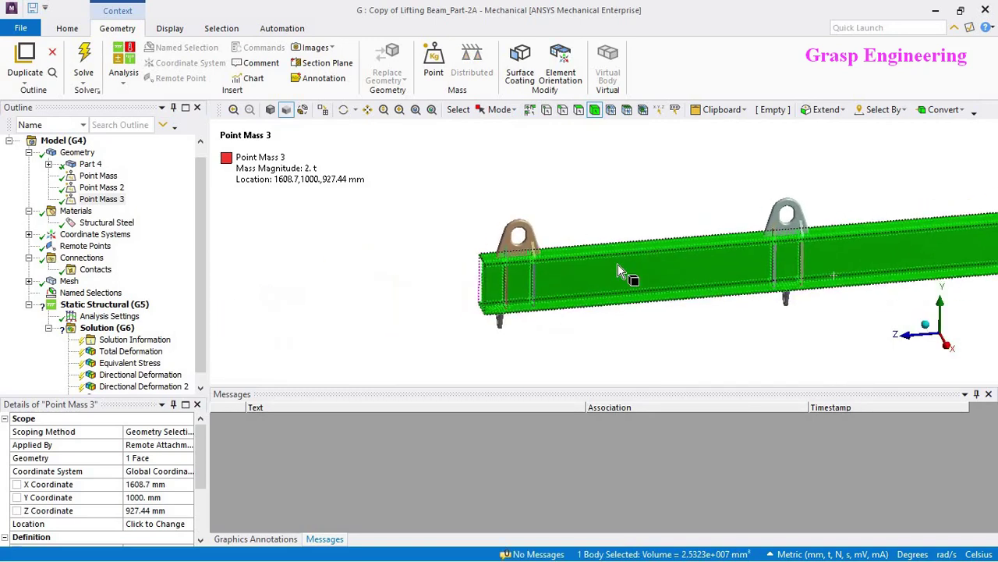
middle_drag(621, 266, 439, 195)
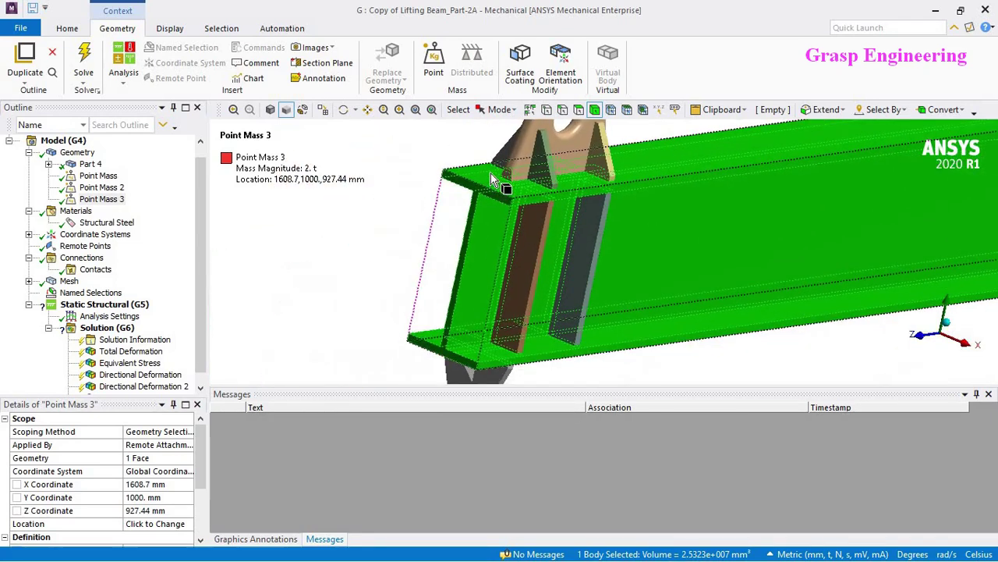
mouse_move(538, 318)
middle_down()
mouse_move(547, 162)
mouse_move(658, 274)
mouse_move(584, 231)
mouse_move(464, 291)
mouse_move(568, 272)
mouse_move(546, 219)
mouse_move(508, 306)
mouse_move(524, 317)
middle_up()
click(546, 166)
click(463, 288)
click(544, 226)
click(526, 315)
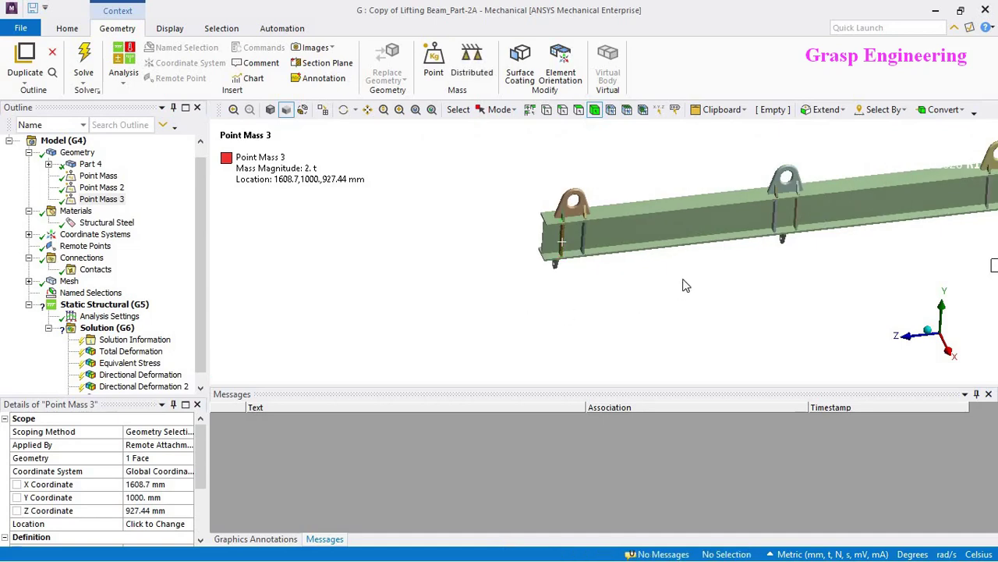
ctrl+middle_drag(593, 286, 617, 283)
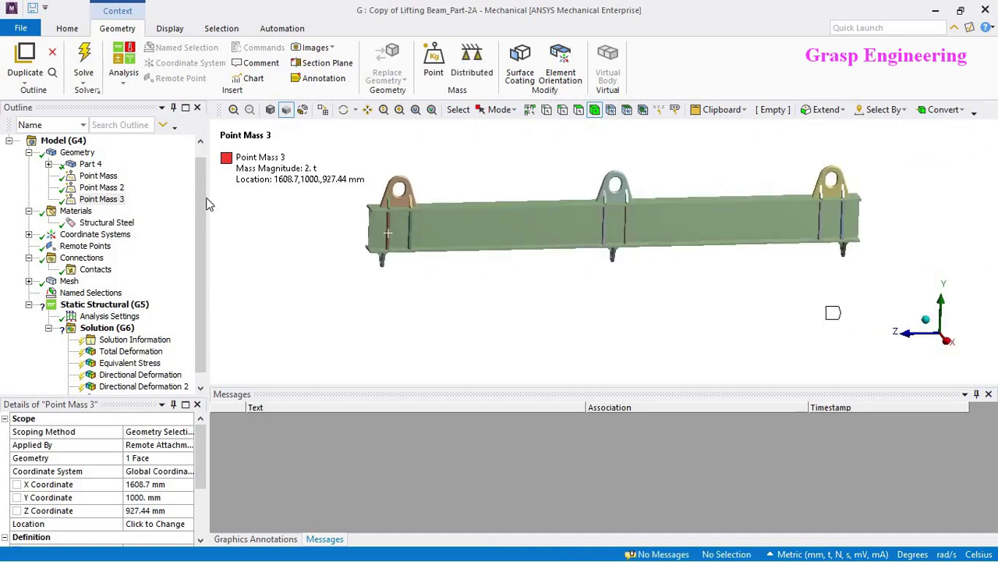
- Review the geometry and display the details of Part 4, including its material assignment
click(82, 153)
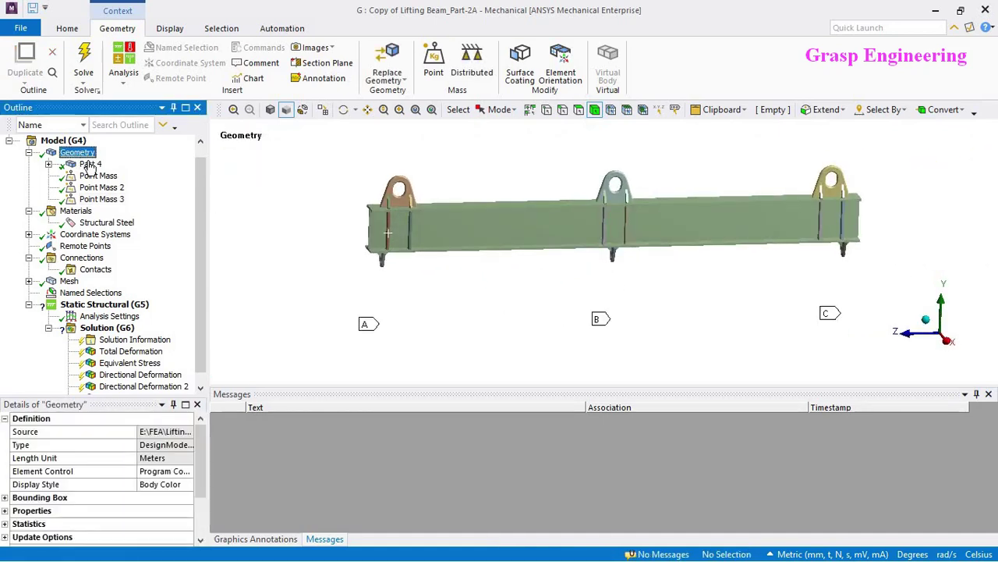
click(90, 165)
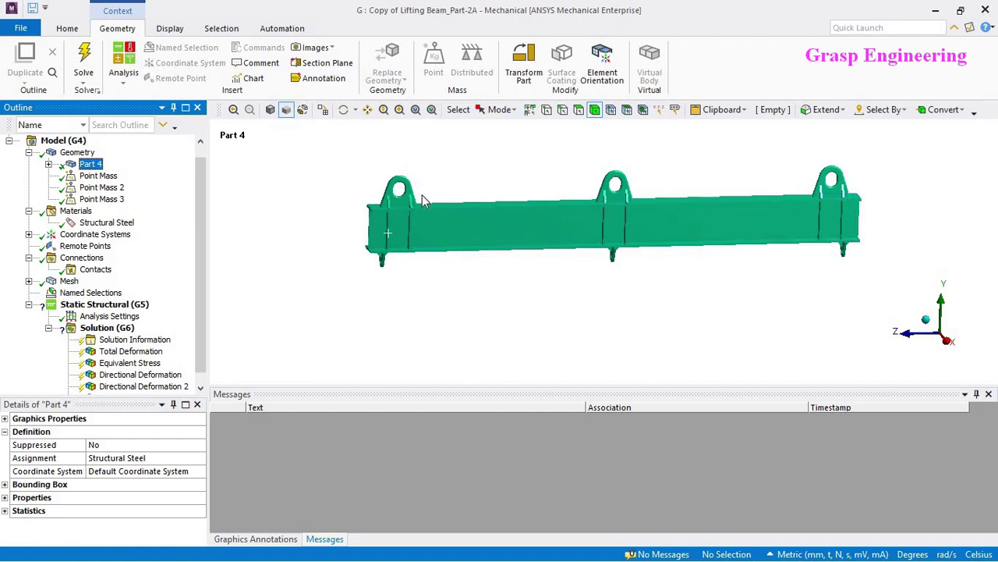
click(312, 253)
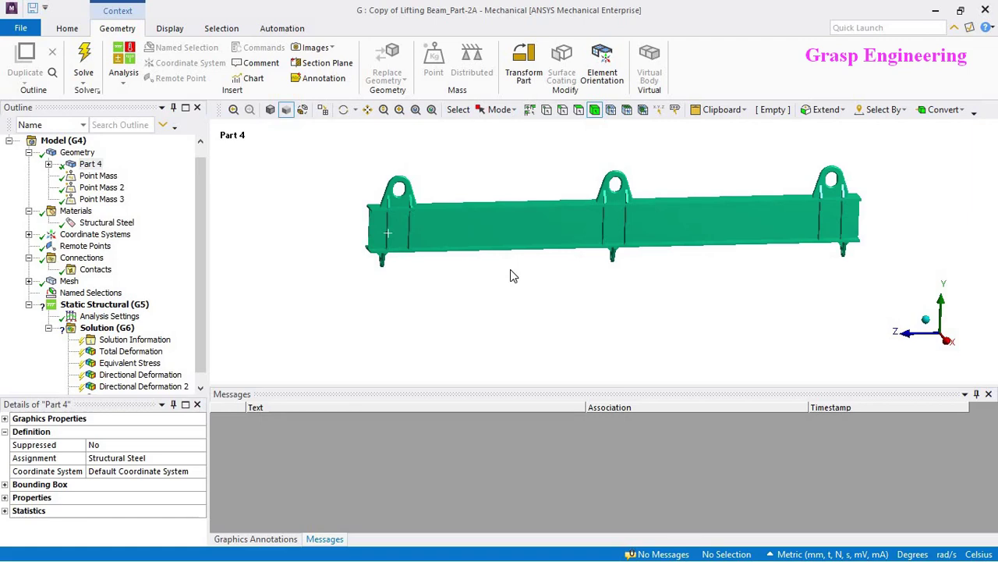
- Inspect the first point mass and check which face of the lower lug's hole it is scoped to
click(92, 176)
middle_drag(493, 265, 492, 265)
scroll(697, 299, up, 5)
scroll(569, 248, up, 5)
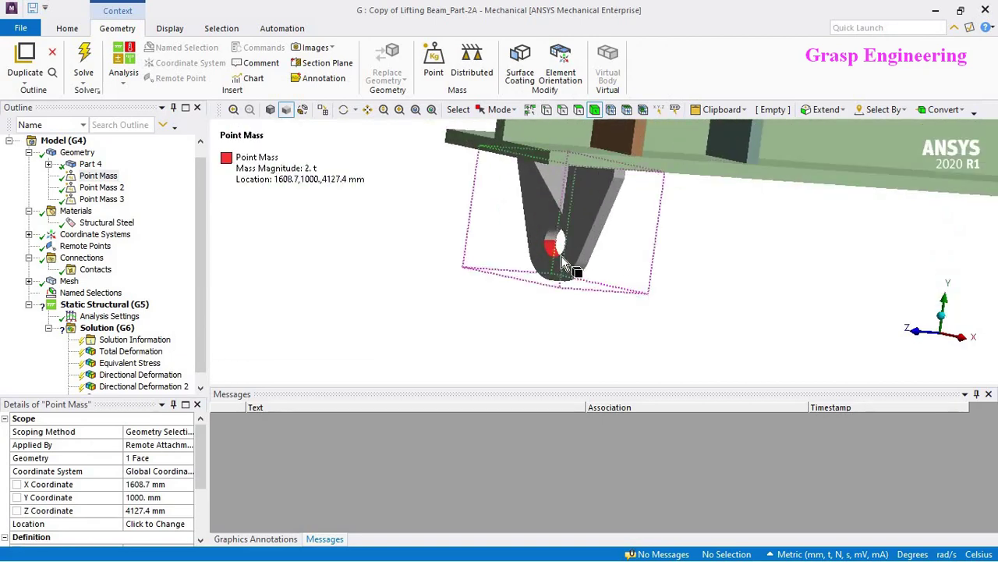
click(145, 458)
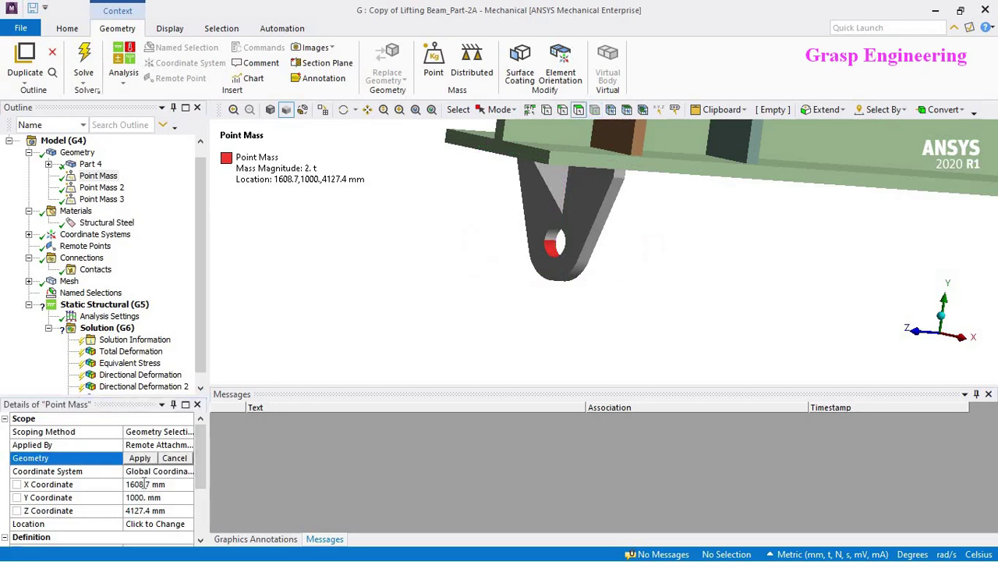
click(554, 246)
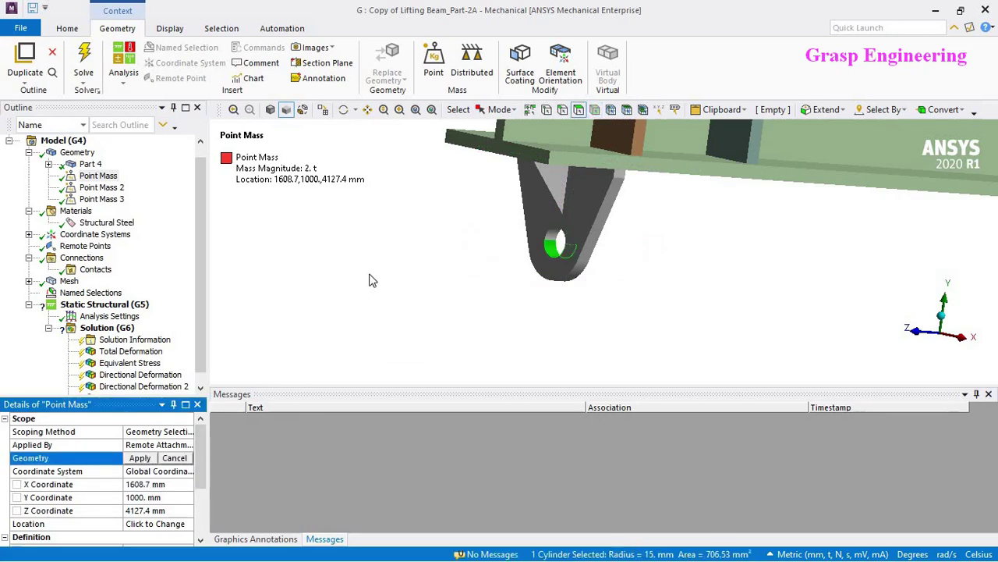
click(515, 258)
scroll(515, 257, down, 2)
- Check the first point mass's Z coordinate and mass value, and look at Point Mass 2 and Point Mass 3
click(166, 512)
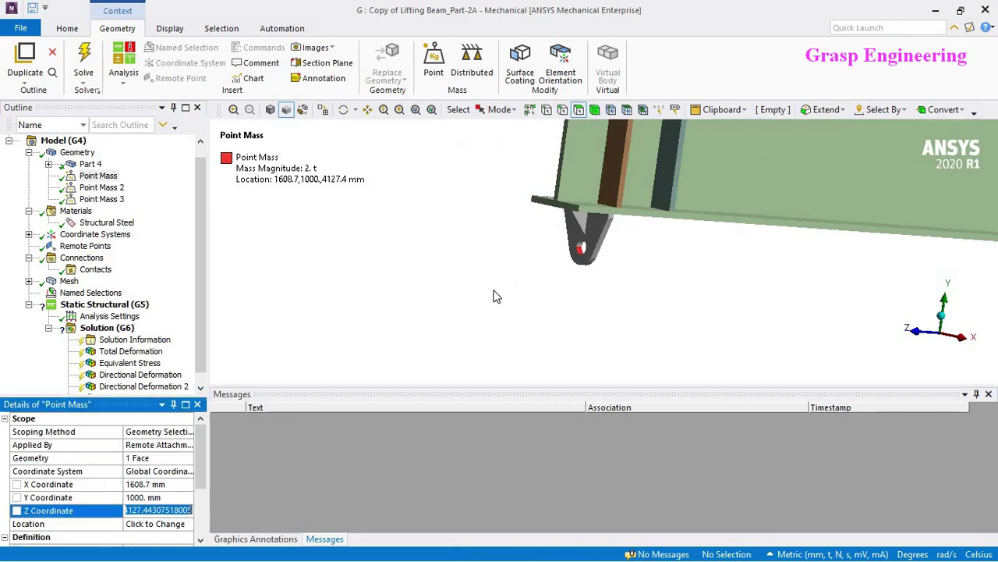
scroll(494, 294, down, 5)
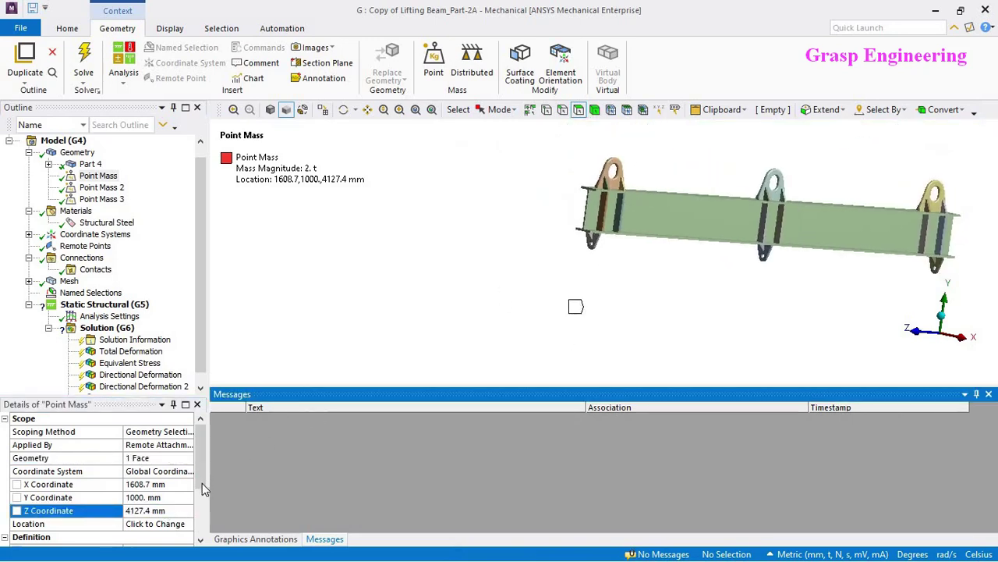
scroll(152, 462, down, 3)
click(152, 460)
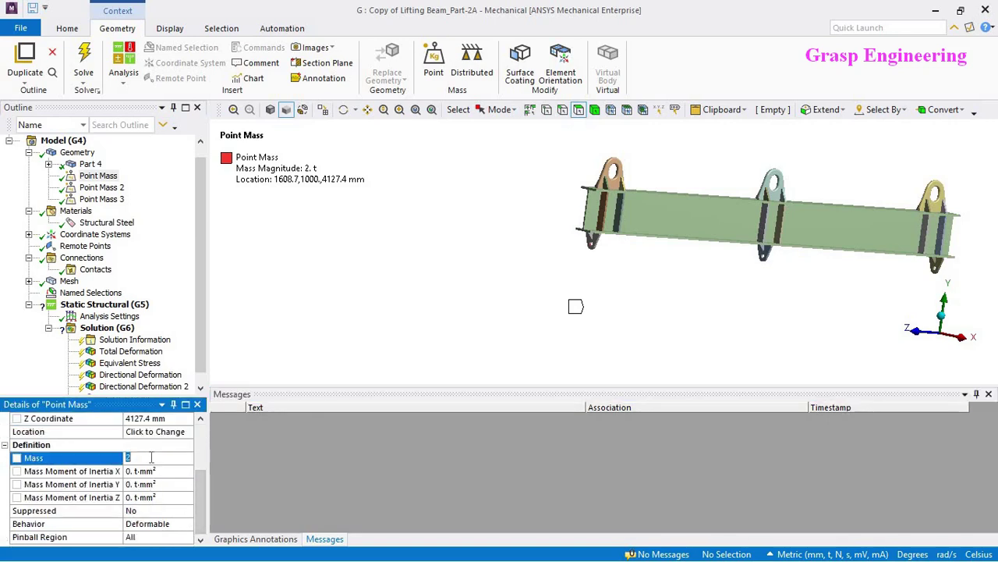
click(100, 188)
click(102, 199)
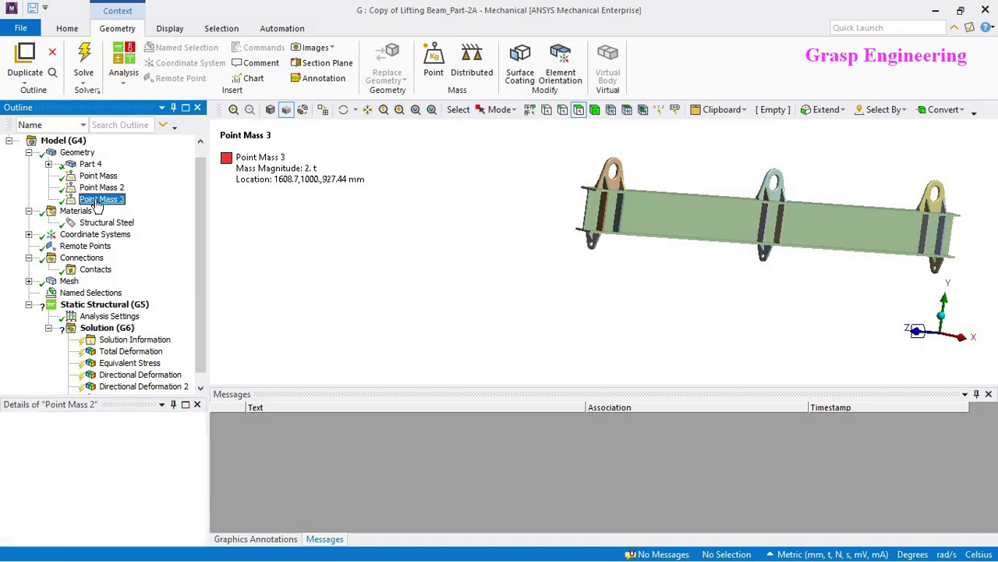
- Expand the geometry's properties to check the total volume and mass of the assembly
click(77, 152)
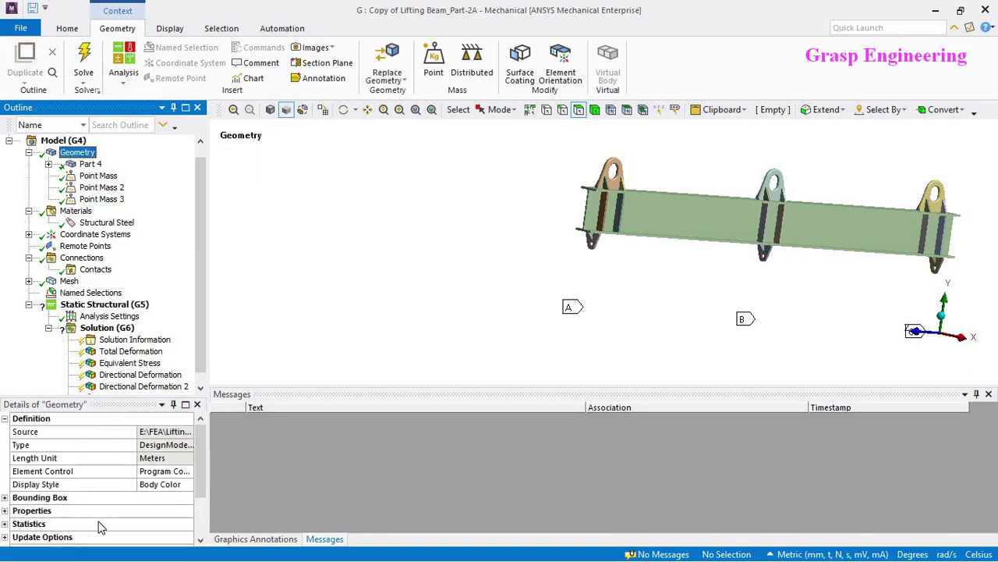
click(5, 511)
scroll(189, 489, down, 2)
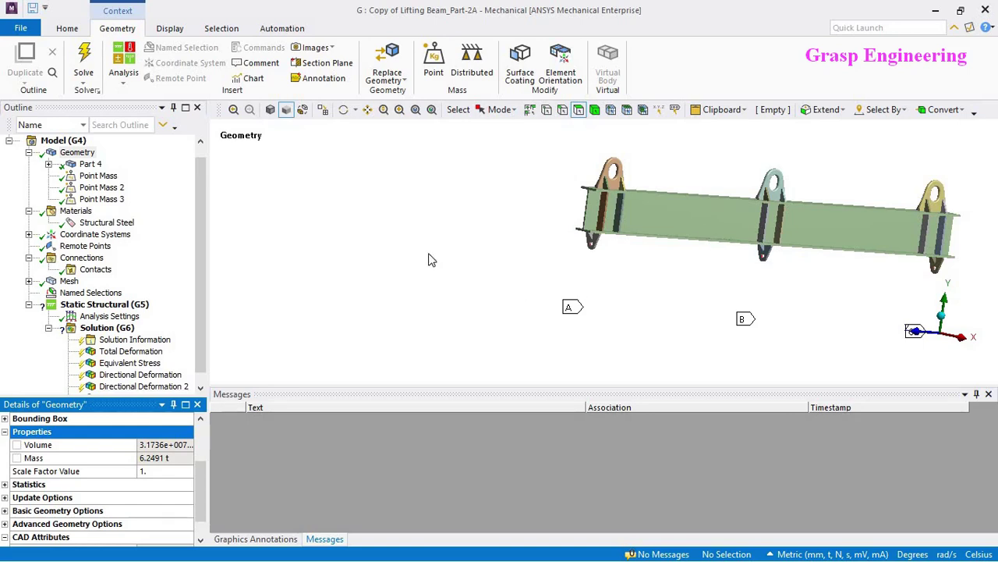
- Review the Structural Steel material data, including density, isotropic elasticity, yield strength and strain-life parameters
click(77, 214)
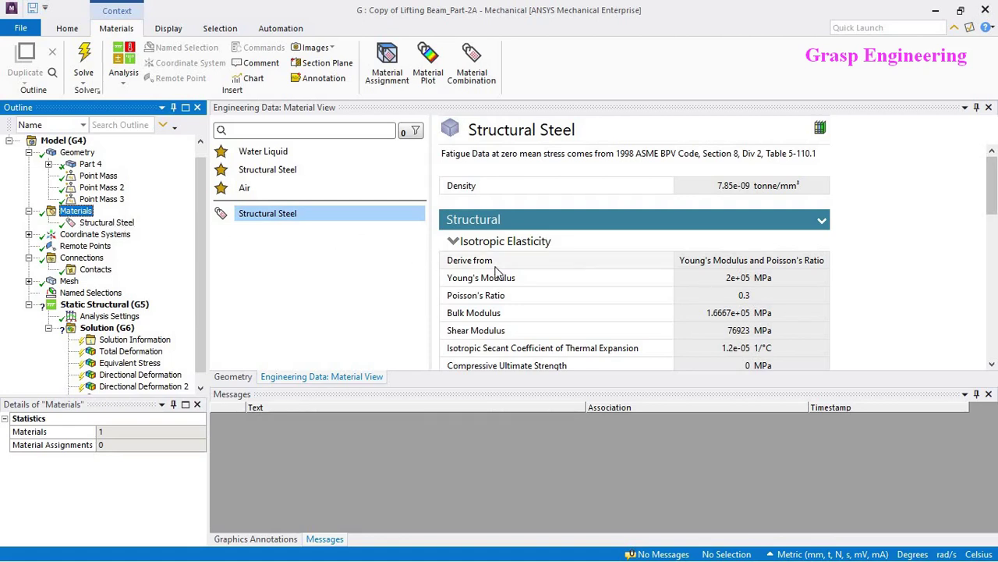
click(621, 259)
scroll(619, 262, down, 1)
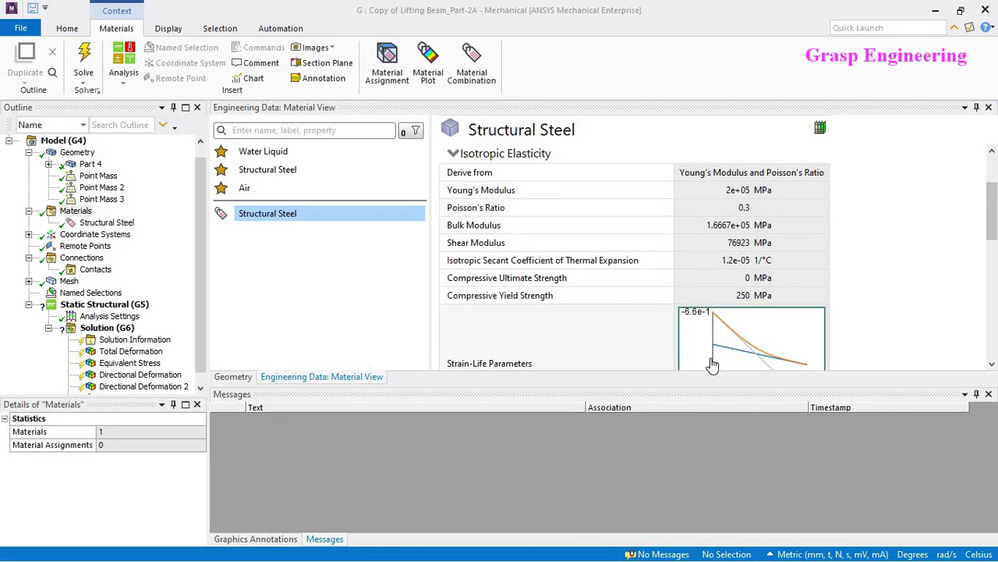
scroll(712, 365, down, 2)
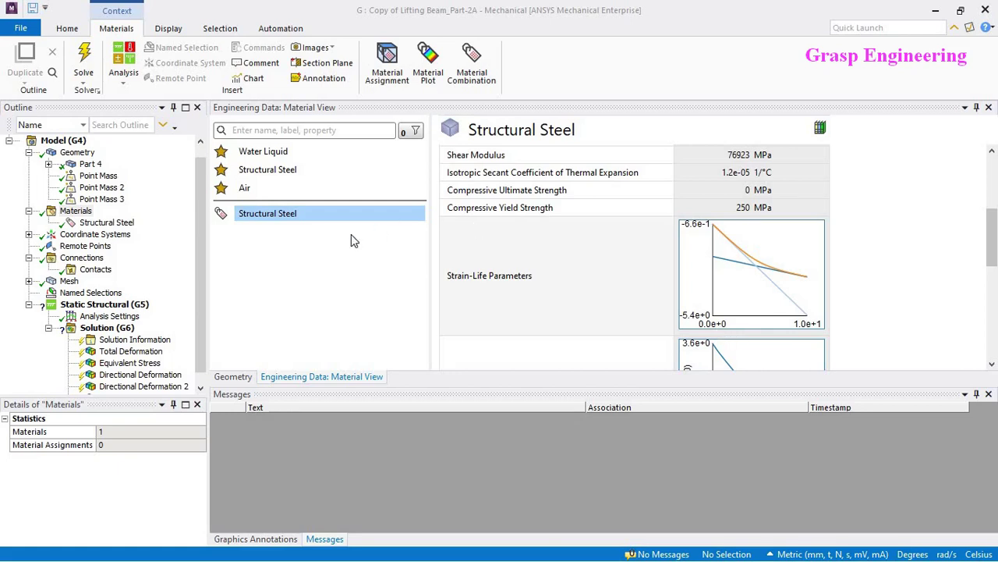
- Look at where the coordinate systems lie relative to the lifting beam
click(119, 236)
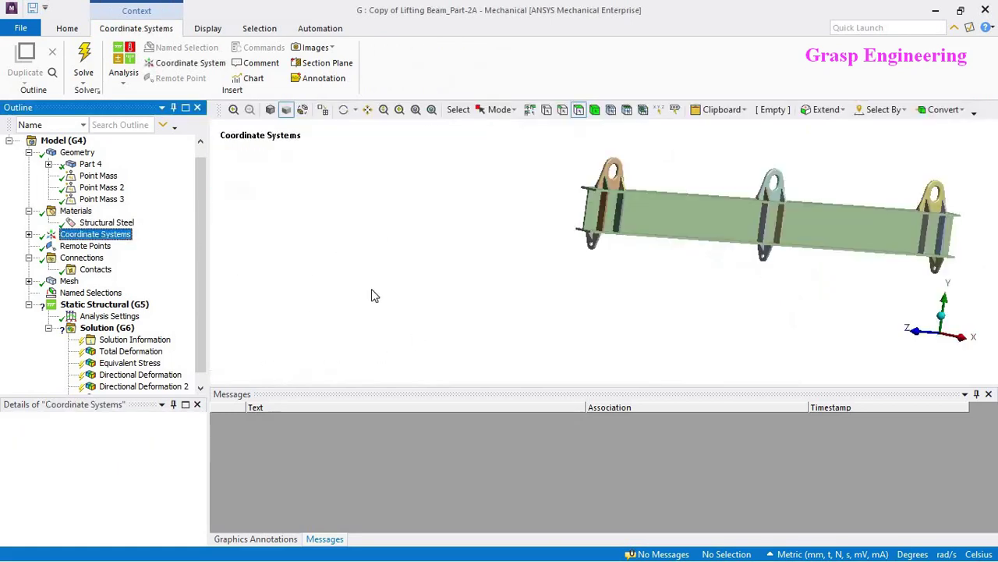
click(371, 295)
scroll(367, 302, down, 5)
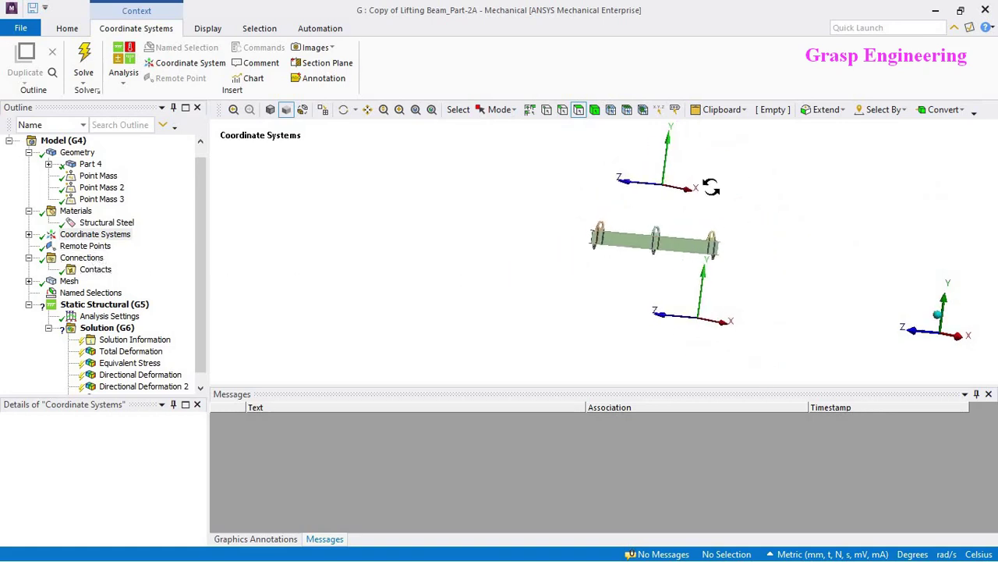
middle_drag(708, 196, 680, 195)
scroll(642, 252, up, 2)
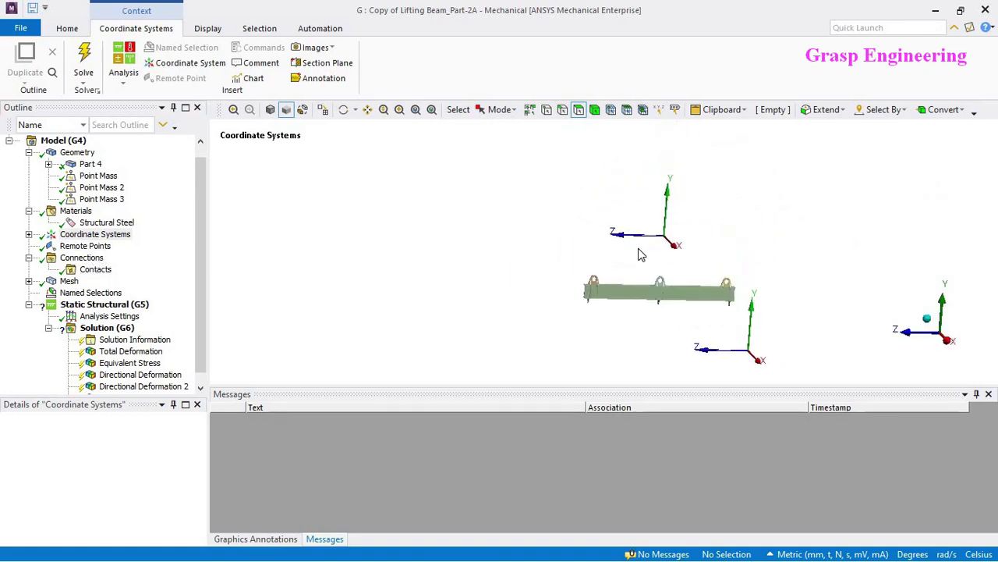
- Review the Remote Points settings and the objects that can be inserted under the Model and the Geometry
click(109, 247)
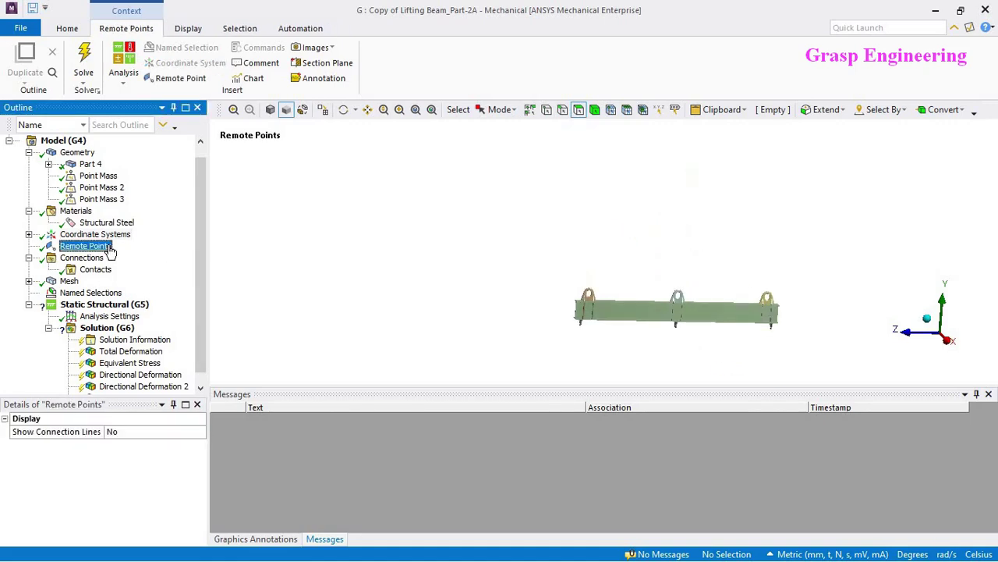
click(74, 141)
right_click(72, 141)
mouse_move(124, 148)
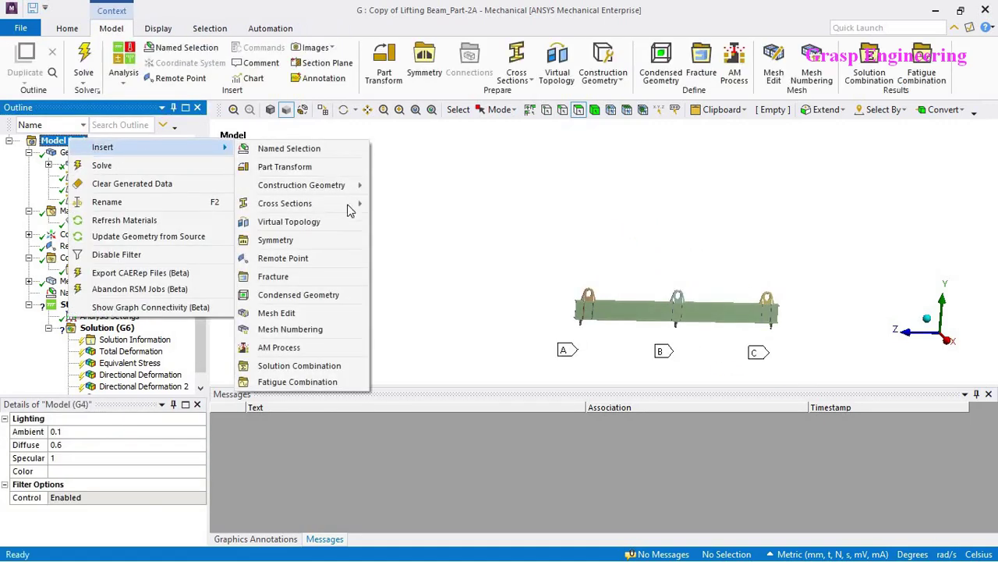
mouse_move(284, 203)
click(76, 153)
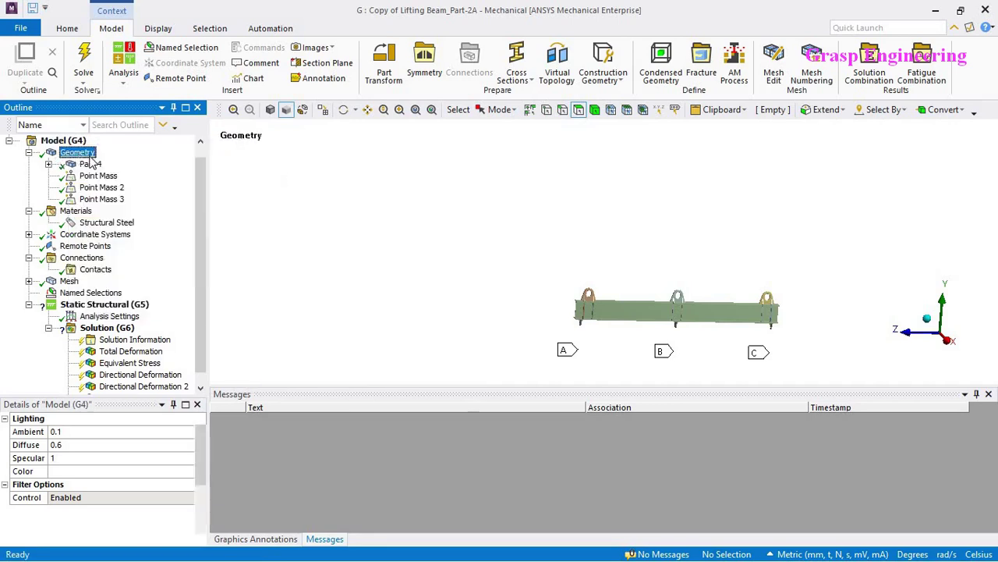
right_click(70, 153)
mouse_move(252, 166)
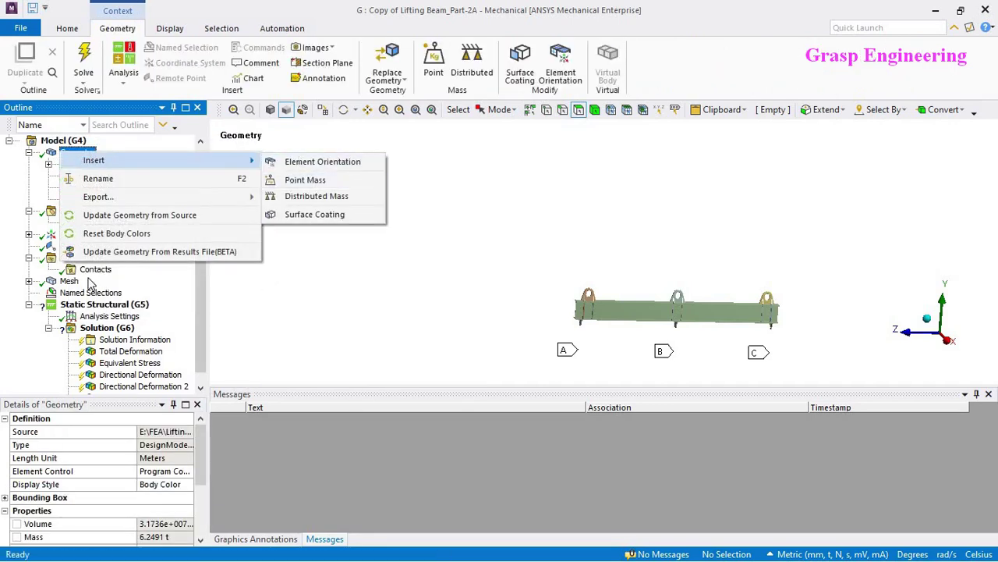
- Insert a remote point under Remote Points
click(56, 246)
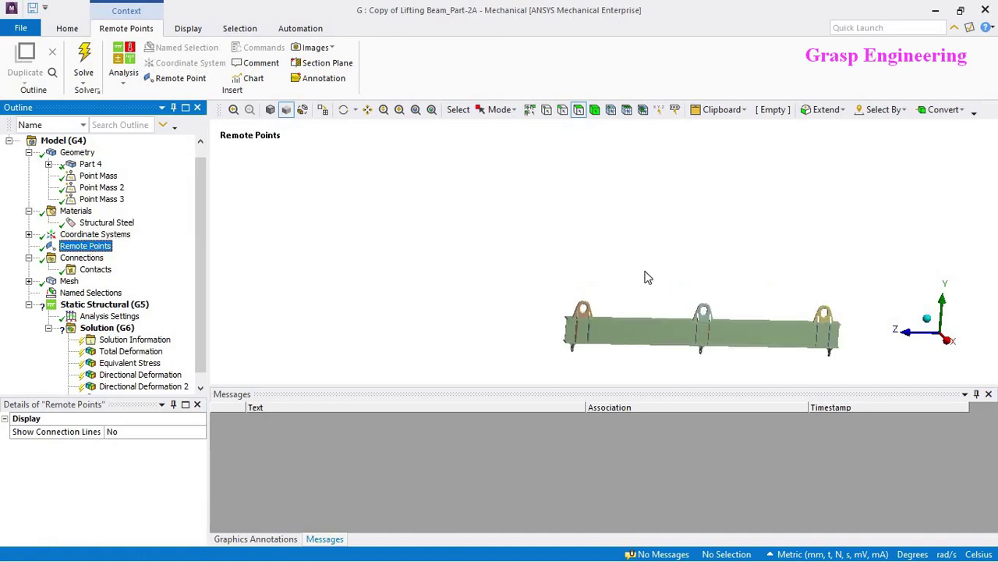
scroll(616, 272, up, 1)
scroll(602, 268, up, 3)
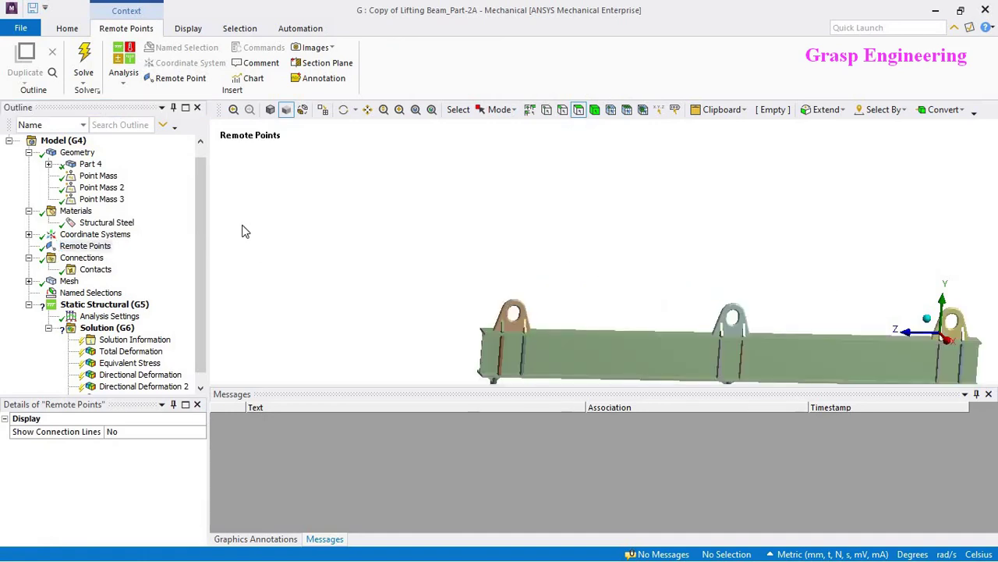
right_click(100, 248)
mouse_move(131, 262)
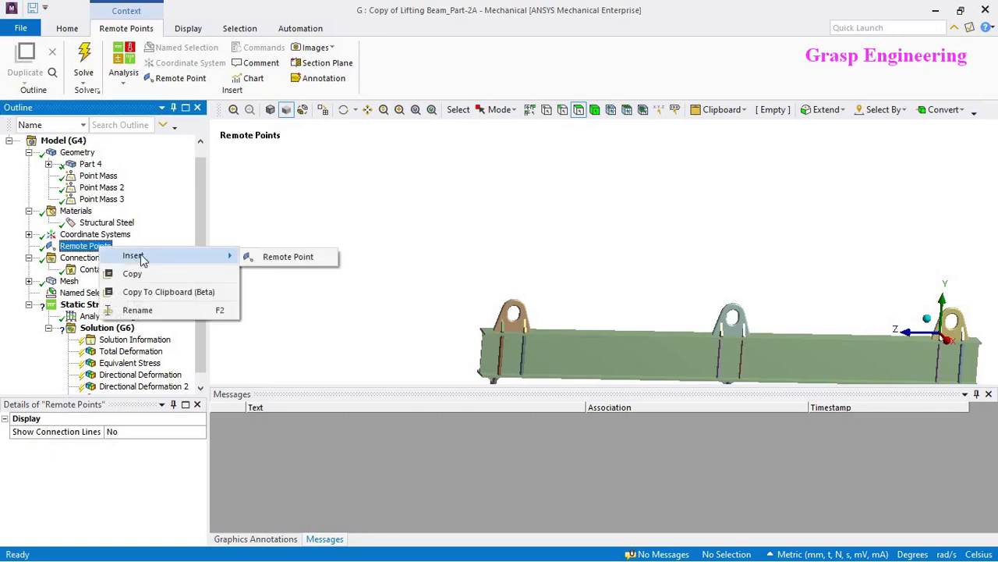
click(287, 257)
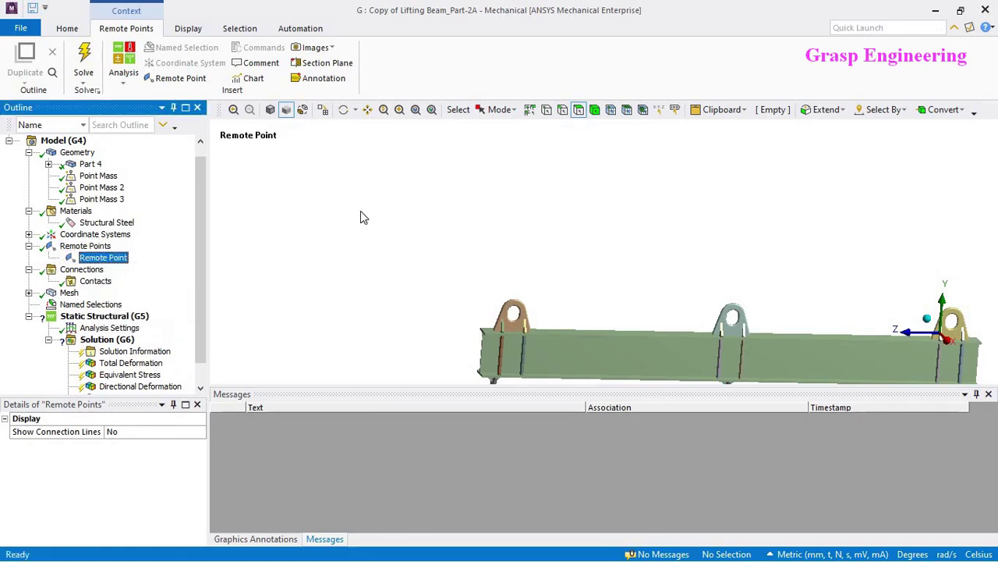
scroll(371, 212, down, 3)
scroll(597, 318, down, 3)
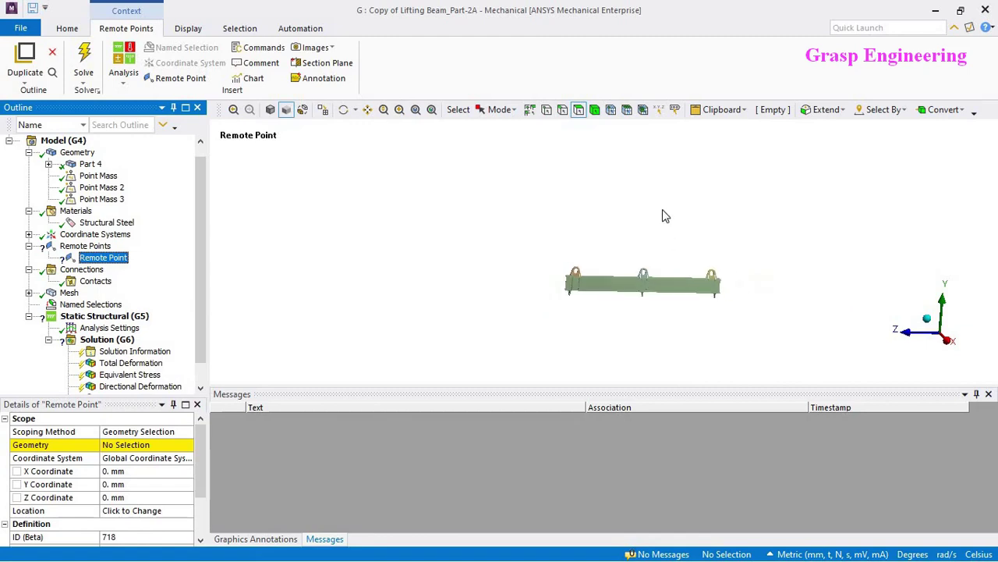
- Check the X, Y and Z origin values of the user-defined coordinate system at the middle upper lug
click(167, 445)
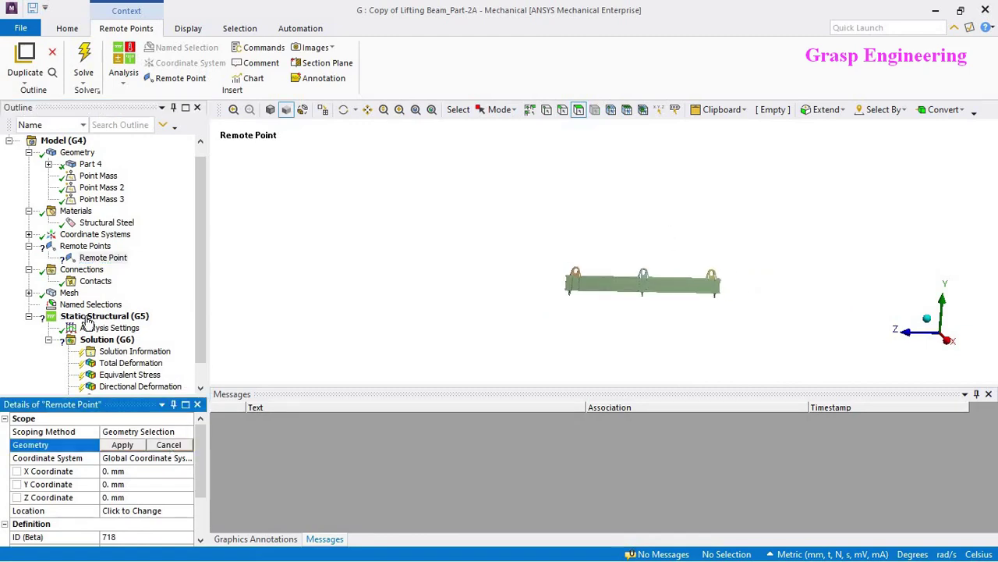
click(29, 235)
click(113, 257)
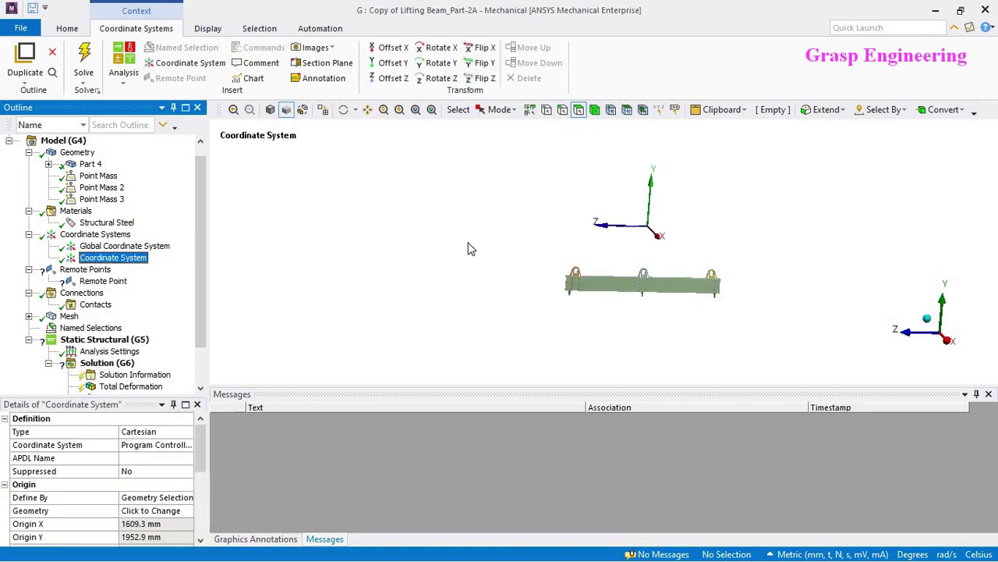
scroll(135, 531, down, 1)
click(144, 484)
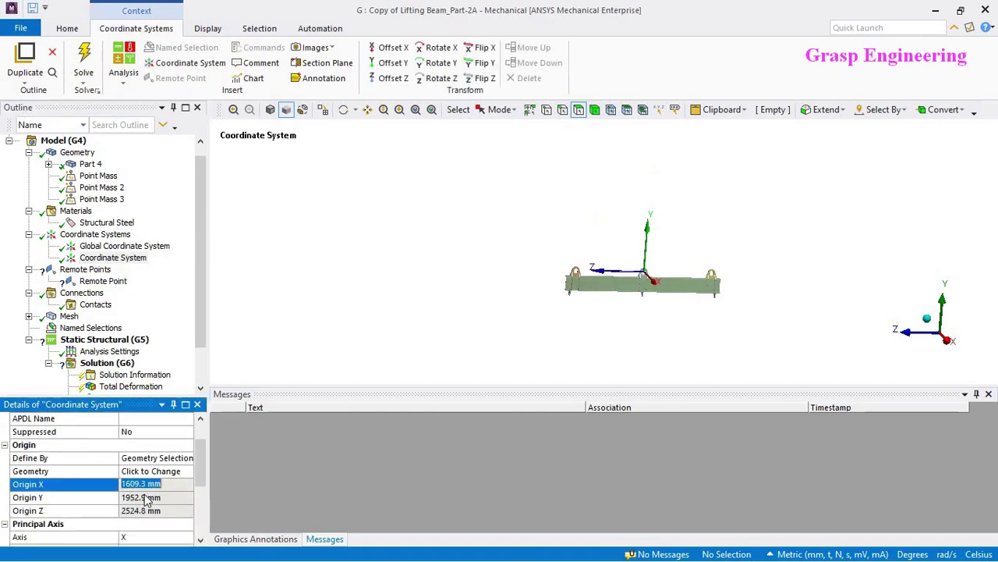
click(146, 497)
click(150, 509)
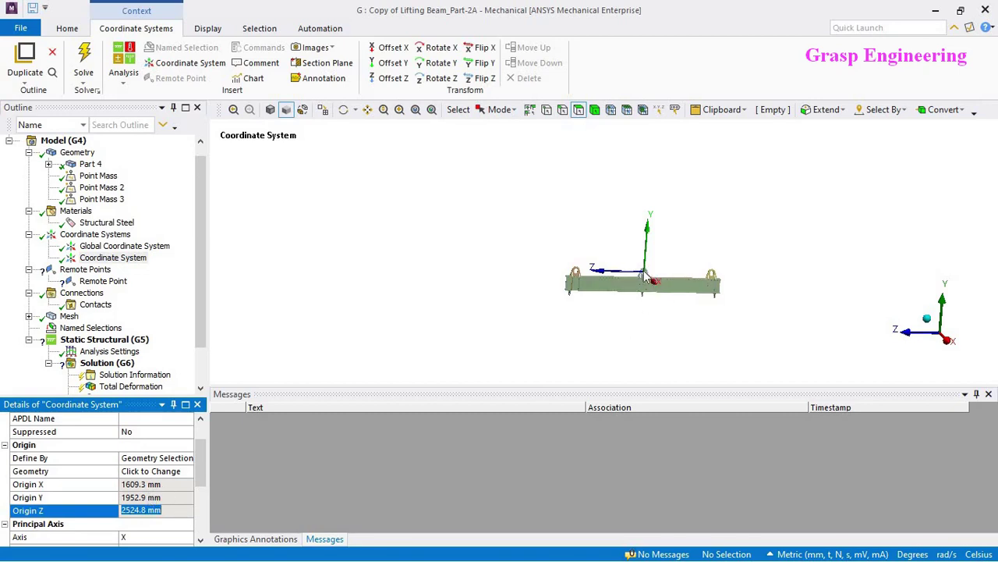
scroll(638, 289, up, 5)
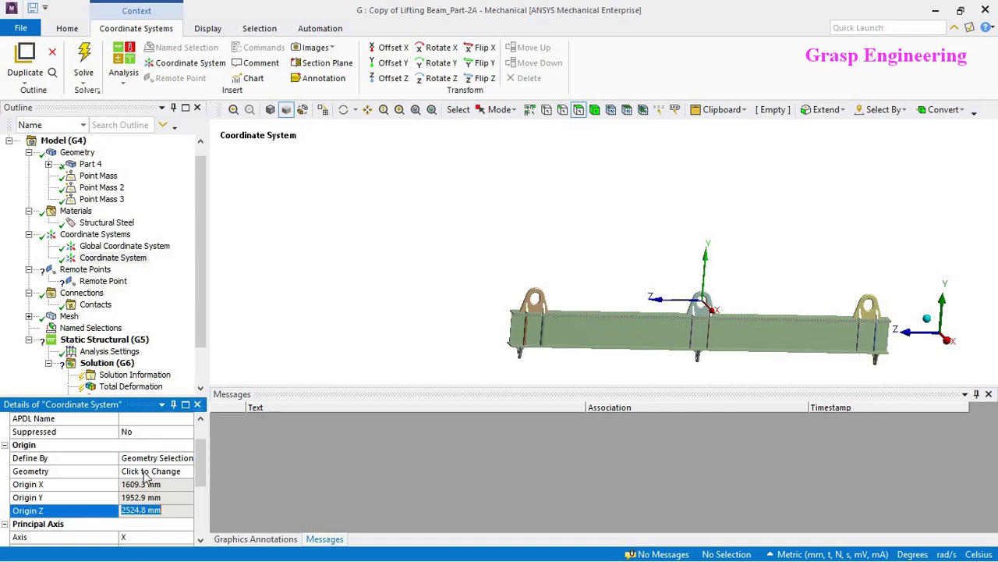
- Open the remote point's geometry scoping for selection and display the model as Shaded Exterior and Edges
click(98, 282)
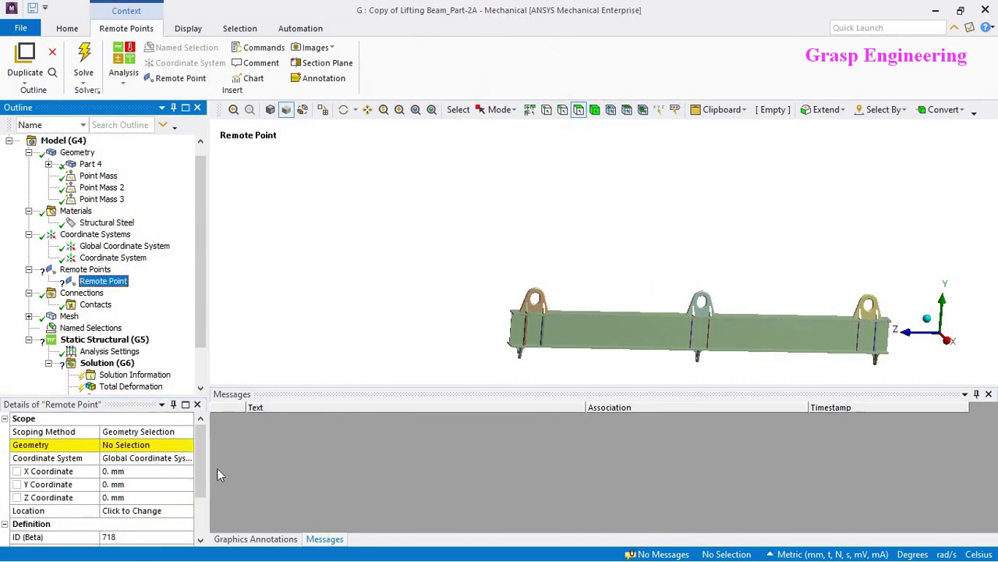
click(150, 446)
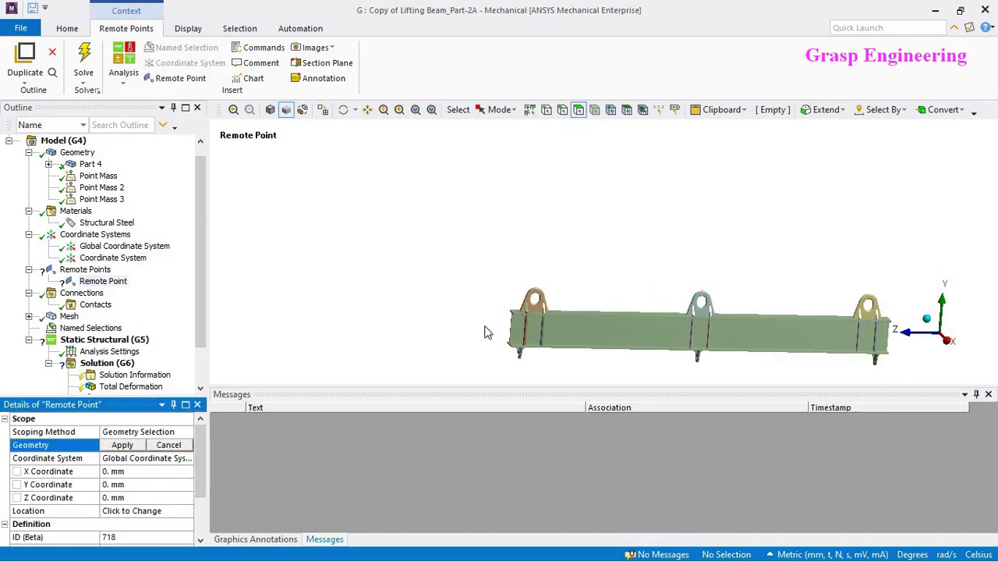
scroll(530, 330, up, 6)
middle_drag(618, 228, 637, 253)
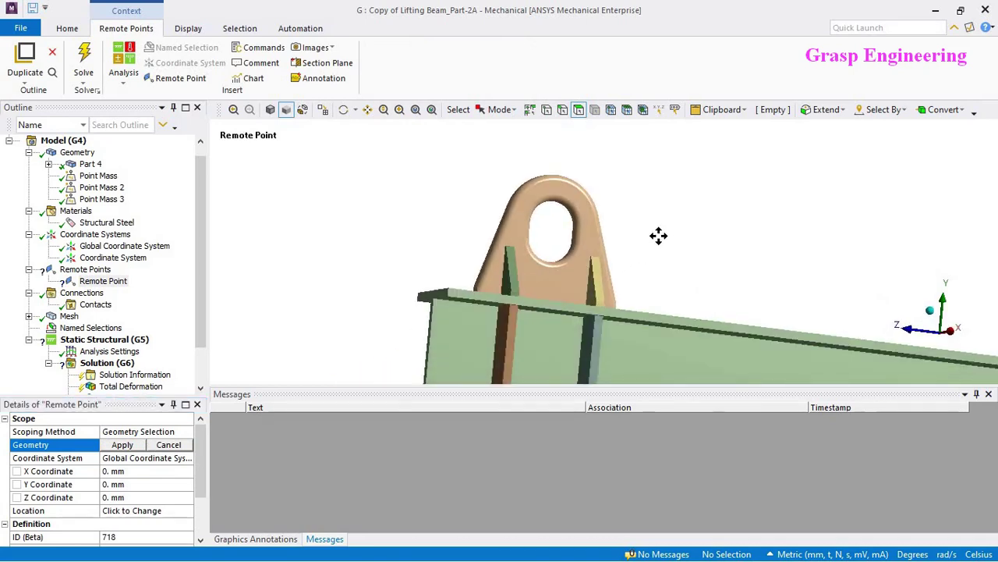
scroll(584, 156, down, 1)
scroll(497, 195, up, 4)
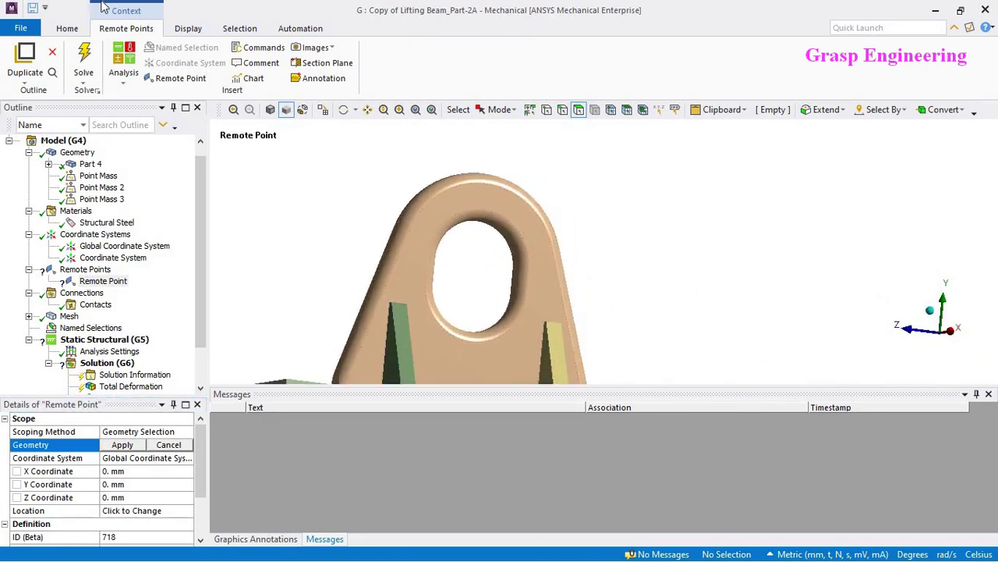
click(188, 28)
click(424, 74)
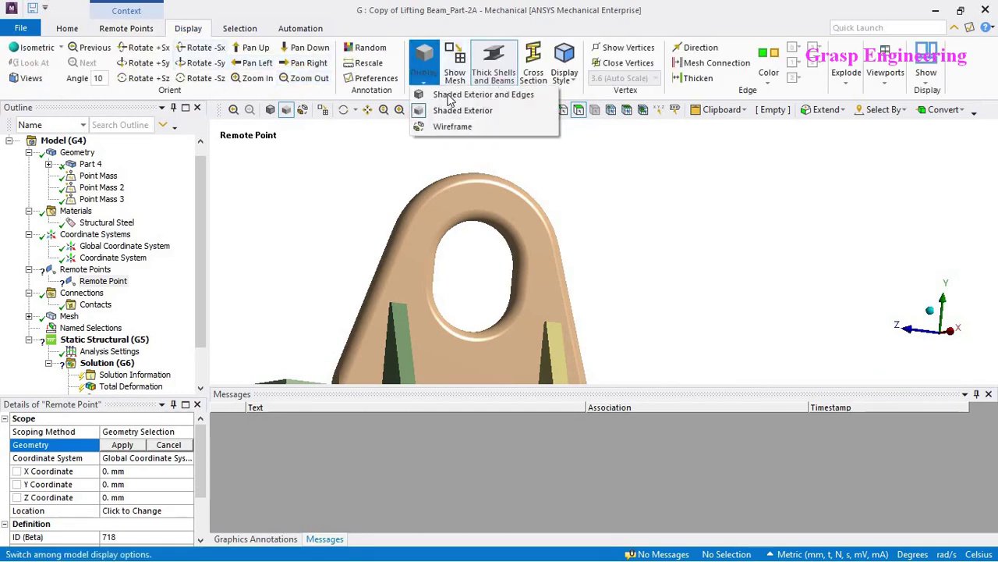
click(453, 95)
- Try selecting three faces along the upper arc of the end lug's hole for the remote point
mouse_move(531, 252)
middle_down()
mouse_move(526, 230)
mouse_move(544, 277)
middle_up()
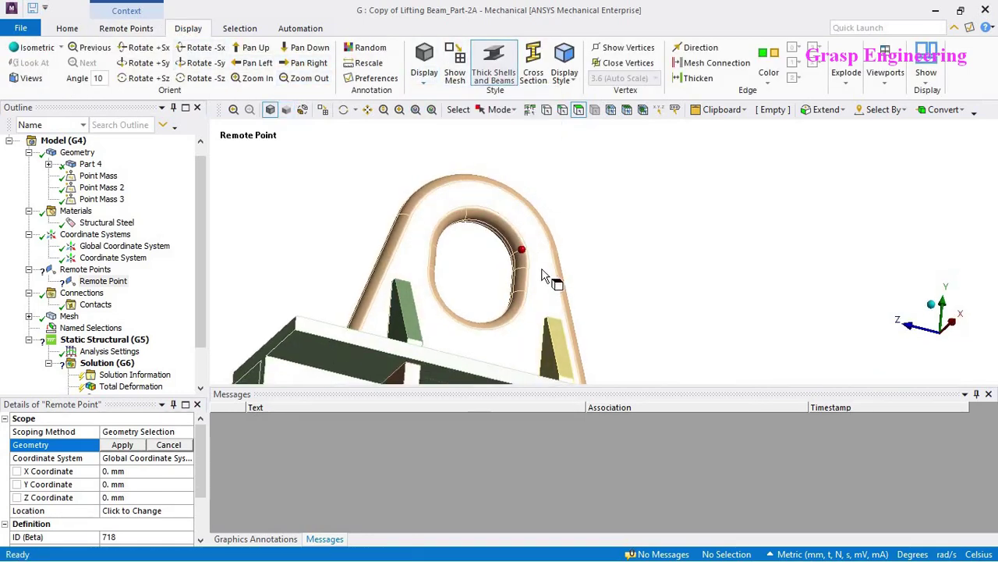
scroll(543, 277, up, 4)
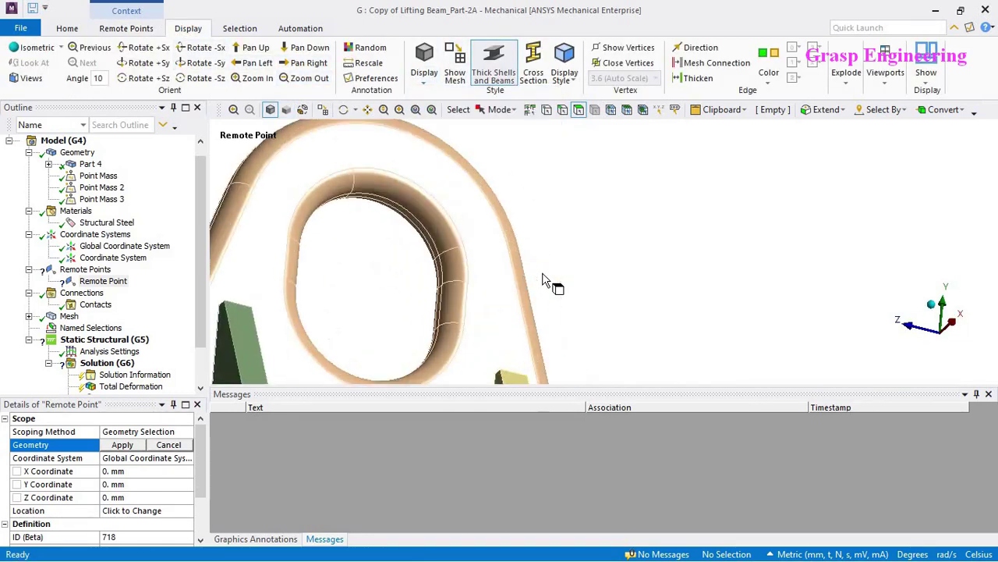
click(414, 217)
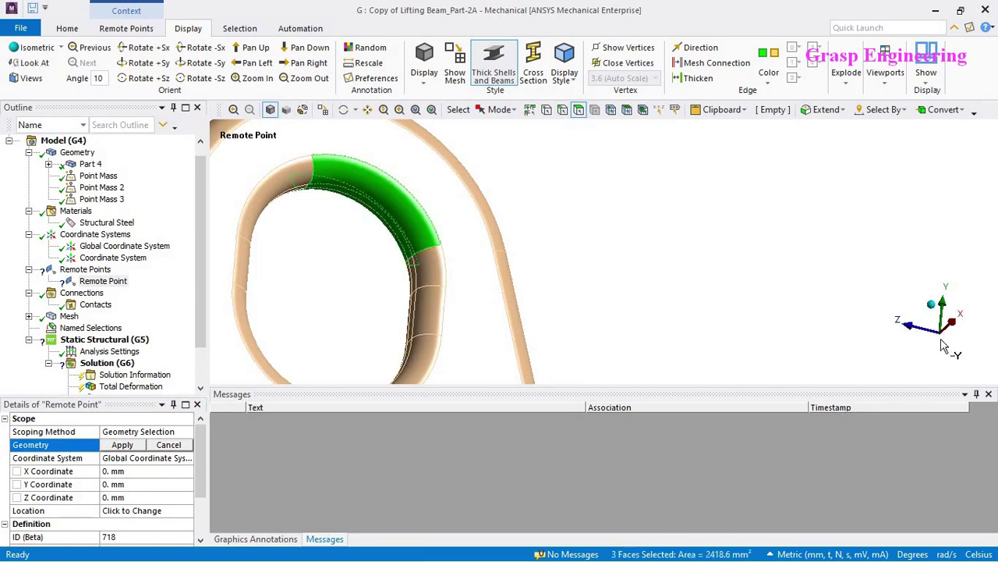
- Examine the highlighted faces of the end lug's hole in the whole beam and in a view along the X axis
scroll(730, 260, down, 5)
middle_drag(731, 260, 569, 243)
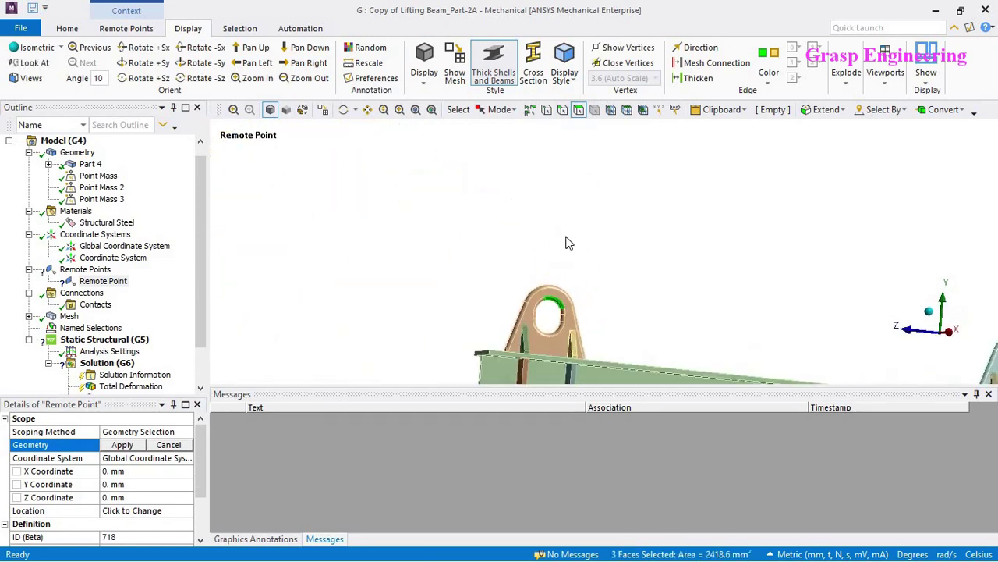
scroll(577, 242, down, 5)
middle_drag(741, 327, 874, 348)
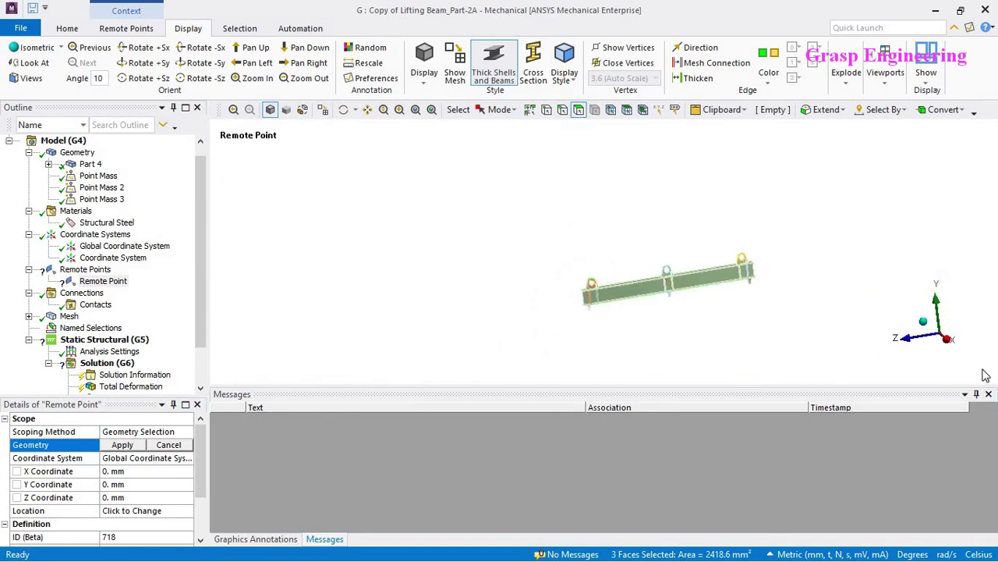
click(949, 341)
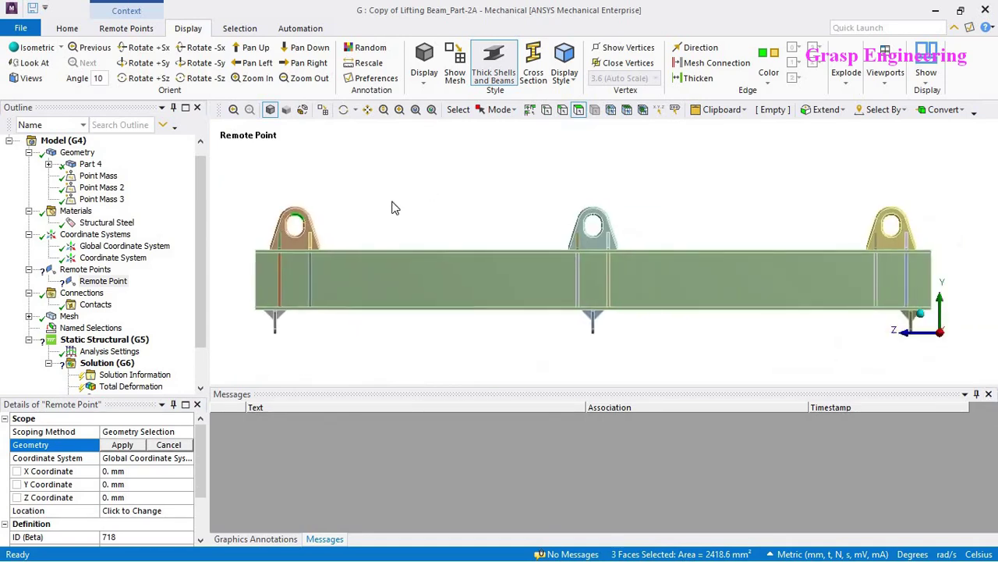
scroll(441, 292, up, 4)
ctrl+middle_drag(429, 287, 591, 281)
scroll(434, 319, up, 2)
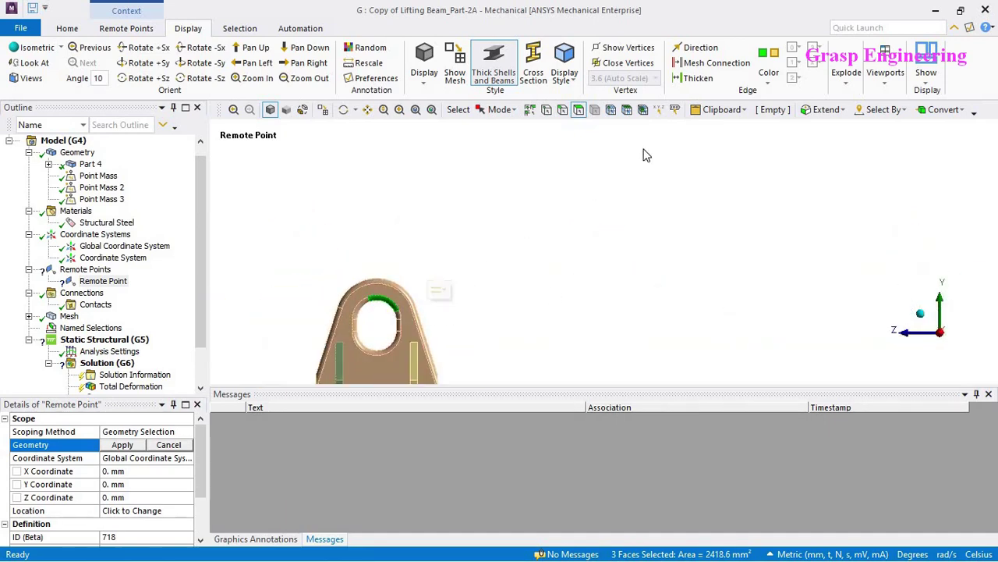
middle_drag(504, 307, 418, 285)
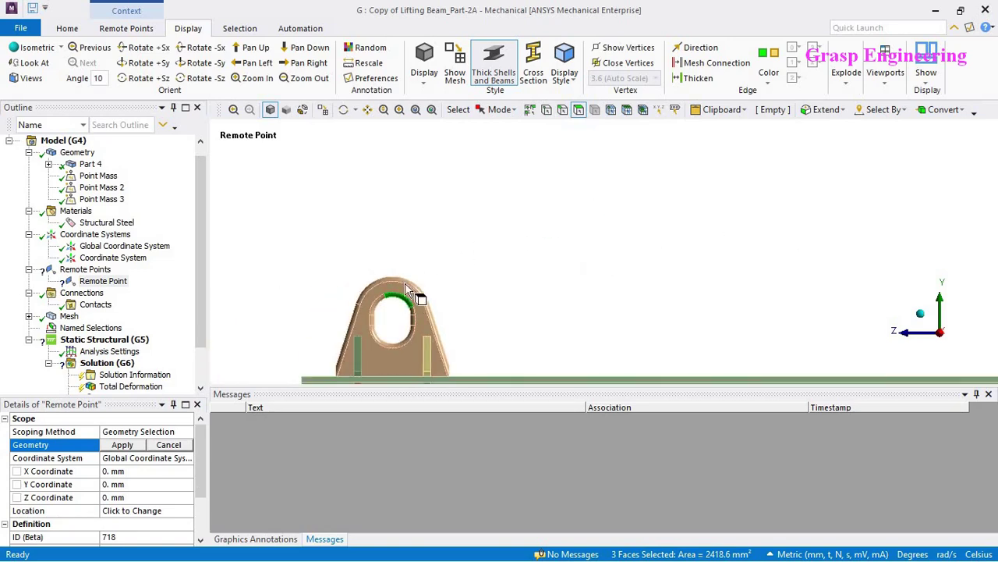
middle_drag(784, 356, 481, 325)
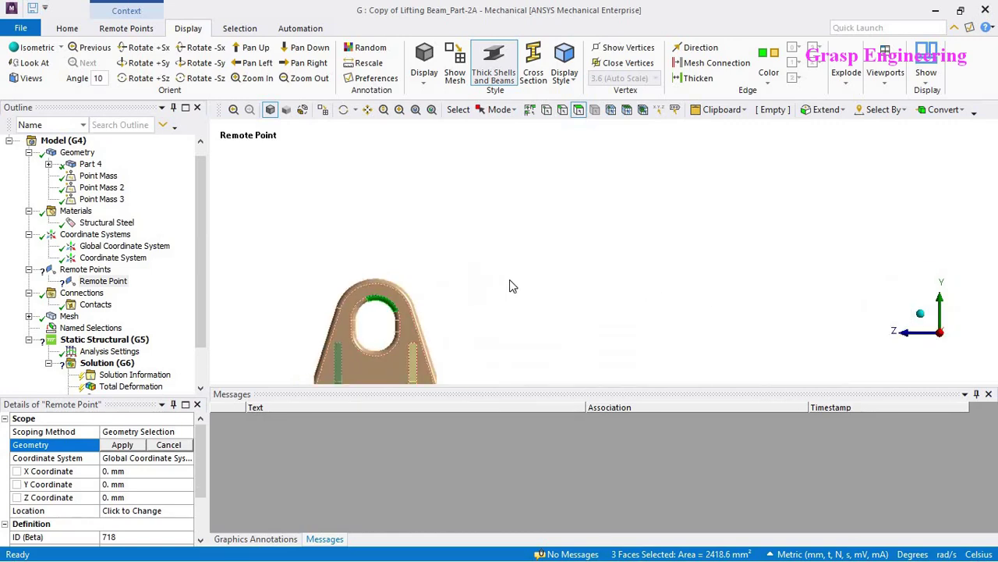
- Scope the remote point to three adjoining faces across the thickness along the upper arc of the end lug's hole
ctrl+middle_drag(523, 247, 580, 218)
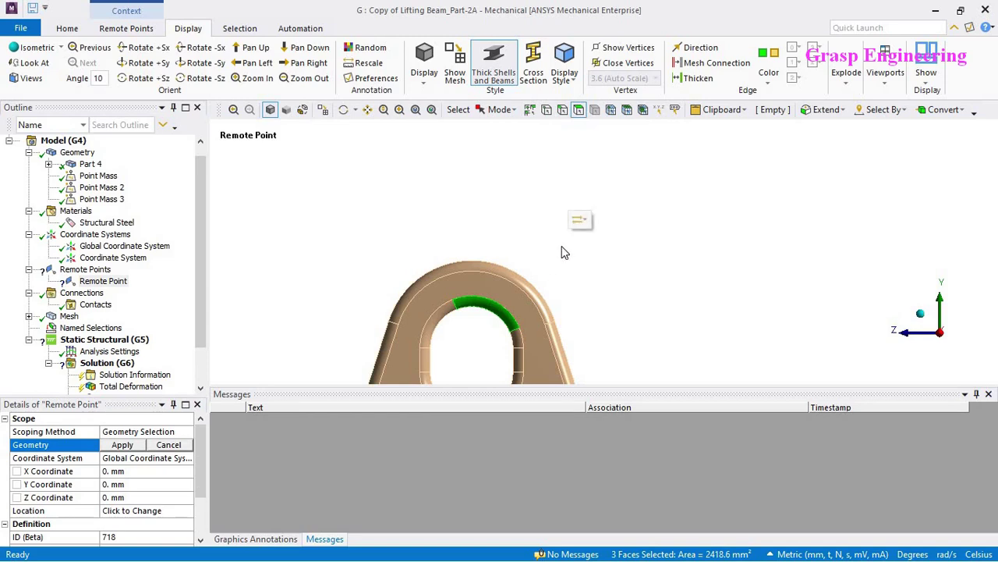
ctrl+middle_drag(591, 257, 553, 211)
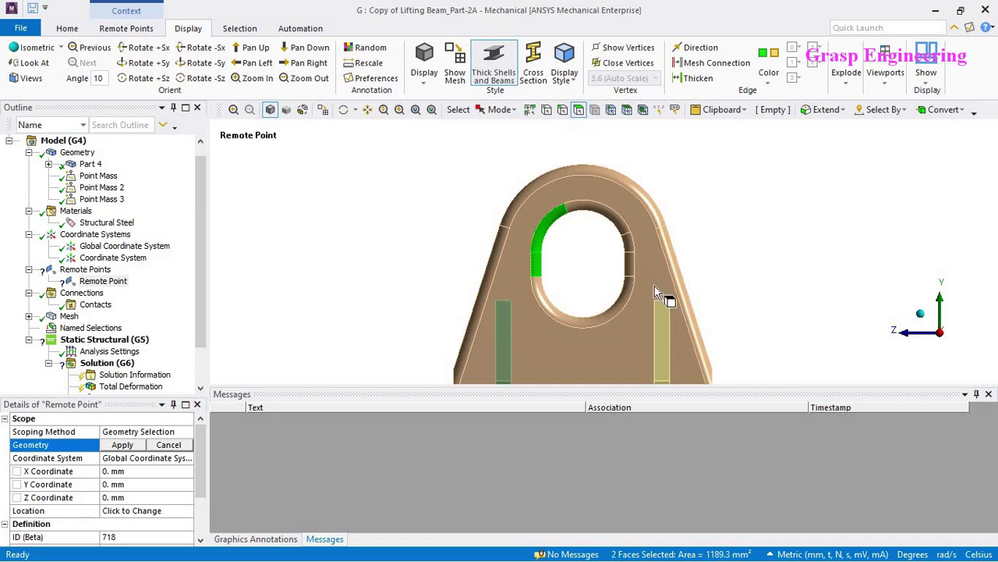
click(622, 223)
scroll(624, 249, up, 2)
scroll(615, 282, up, 3)
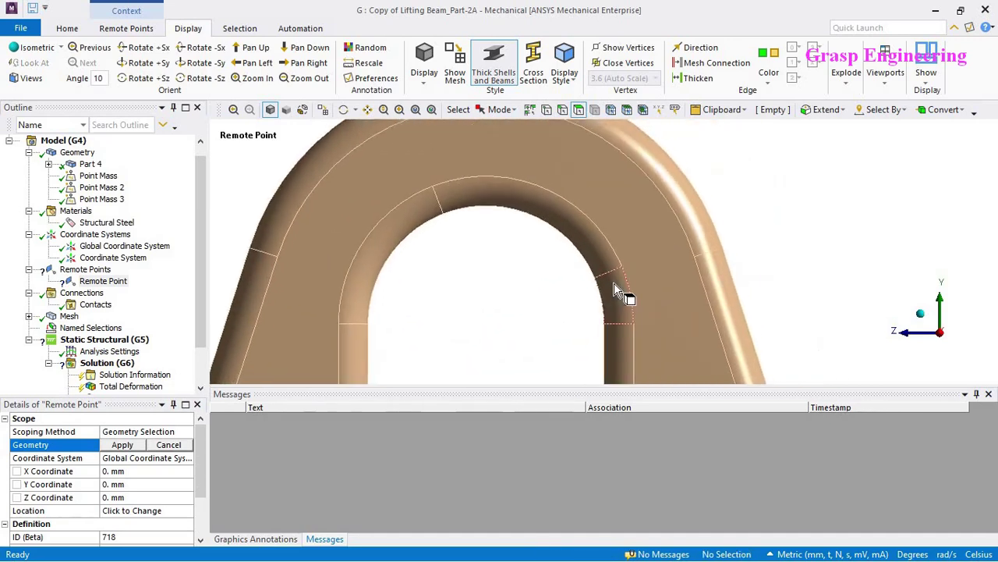
scroll(613, 282, down, 4)
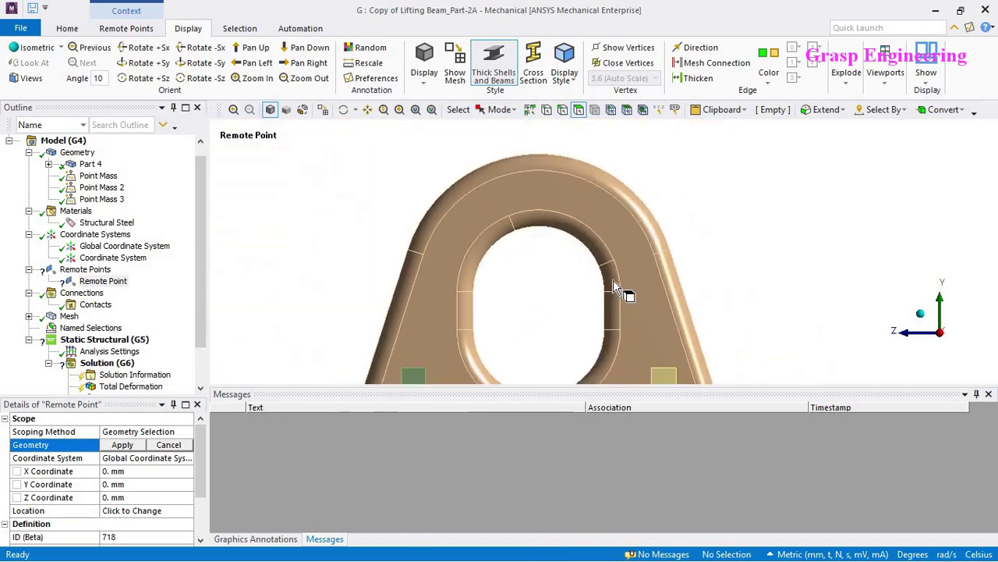
click(595, 242)
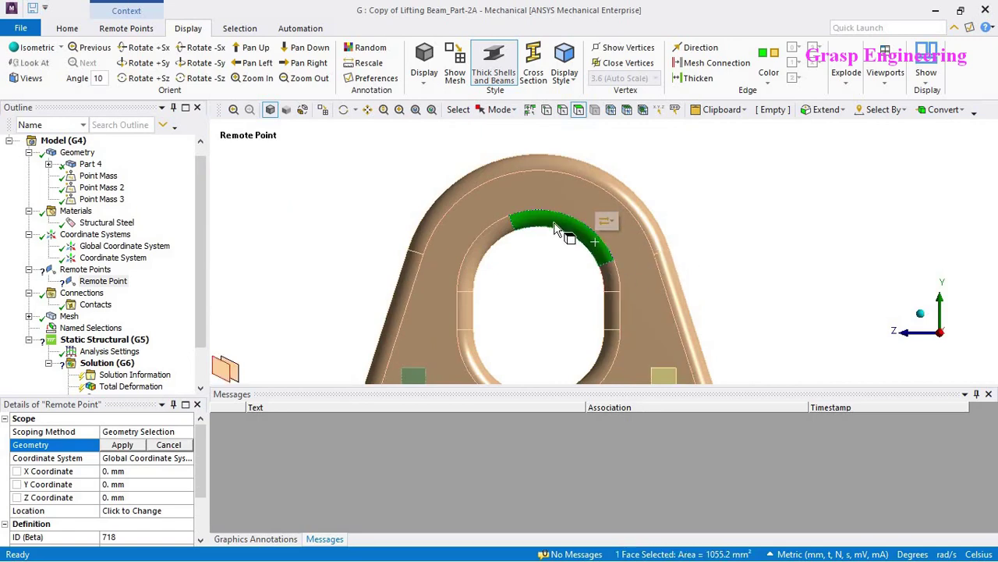
middle_drag(631, 252, 598, 258)
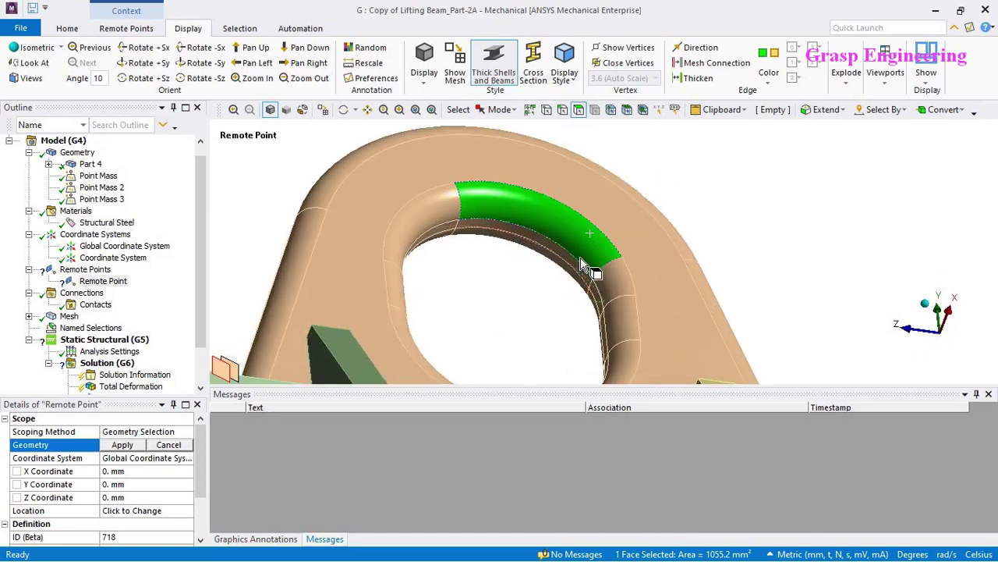
ctrl+click(583, 262)
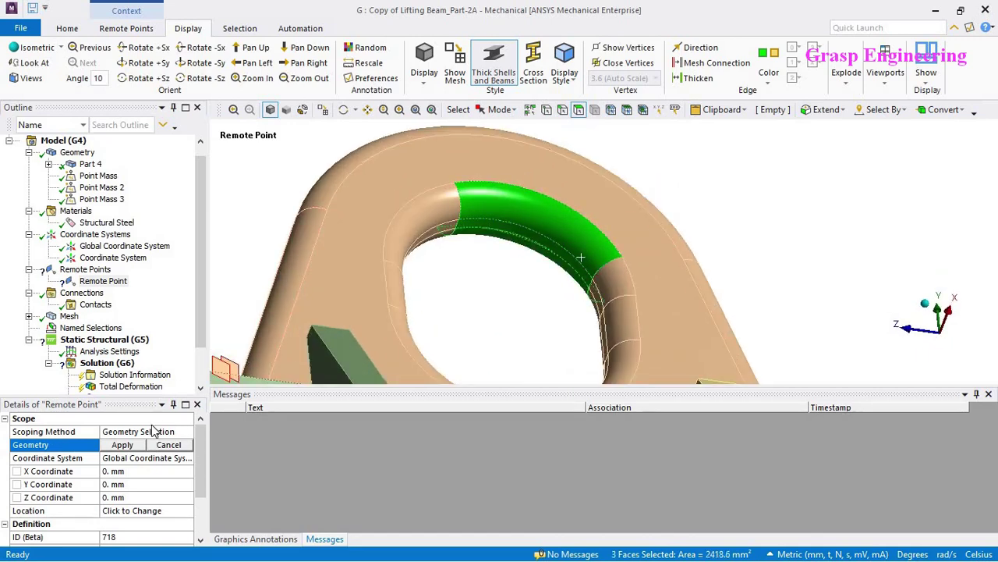
click(123, 444)
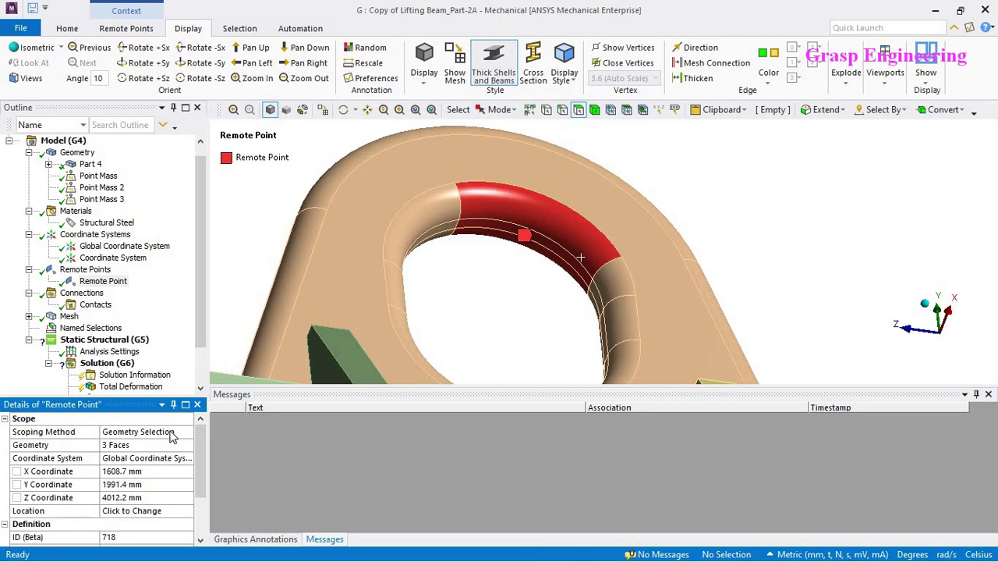
- Set the remote point's reference to the user-defined Coordinate System and view its axes together with the whole beam
click(181, 458)
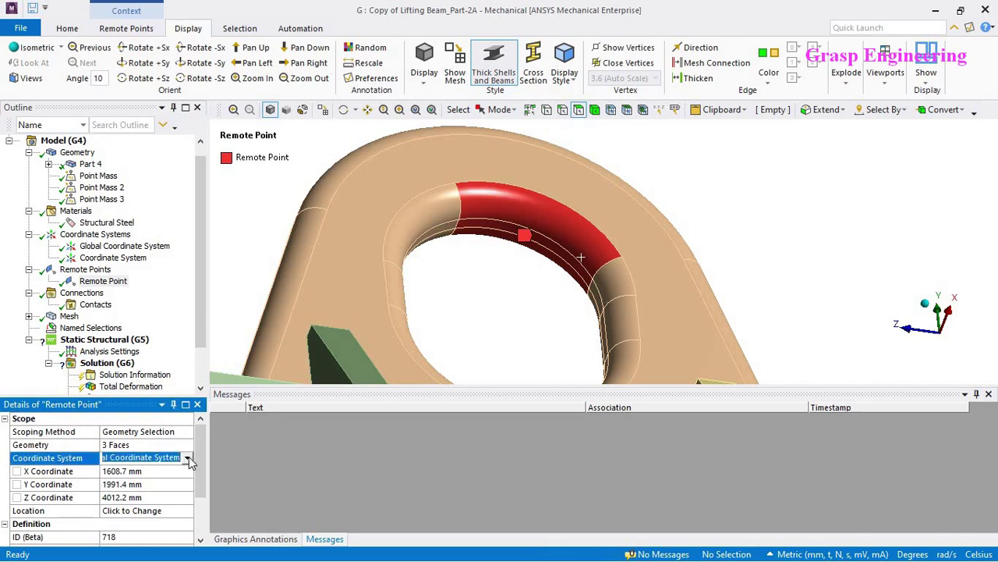
click(188, 461)
click(170, 481)
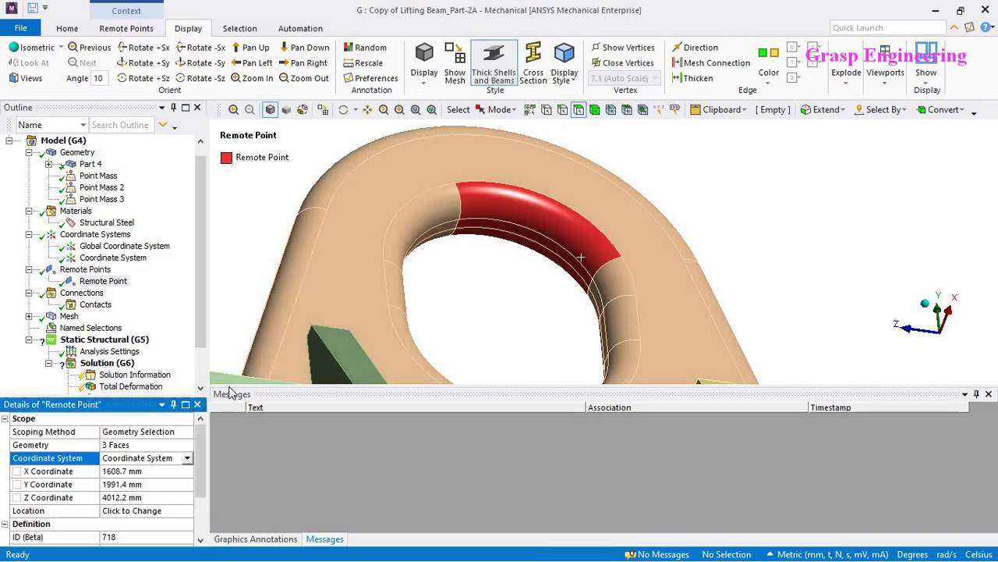
scroll(624, 257, down, 6)
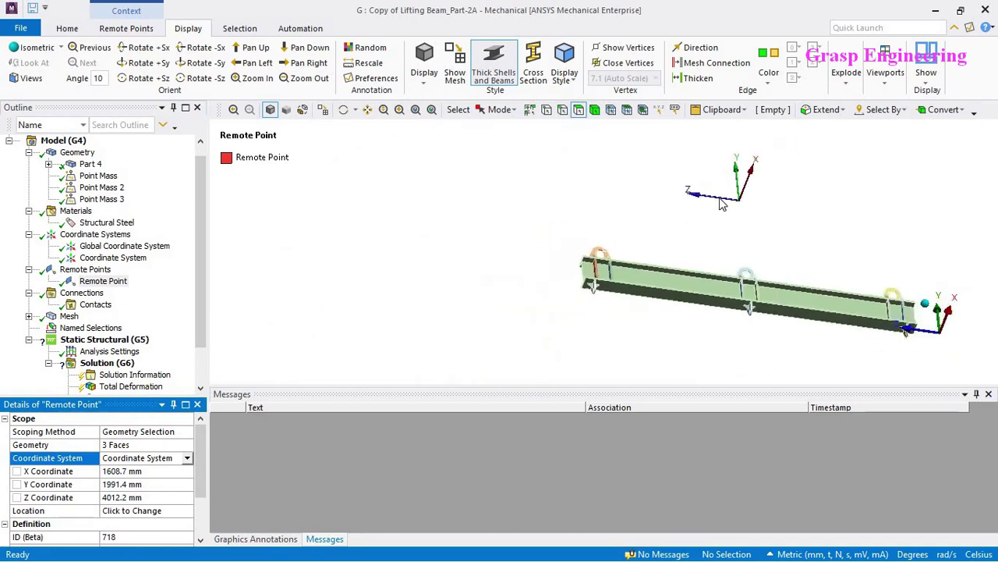
middle_drag(721, 203, 717, 241)
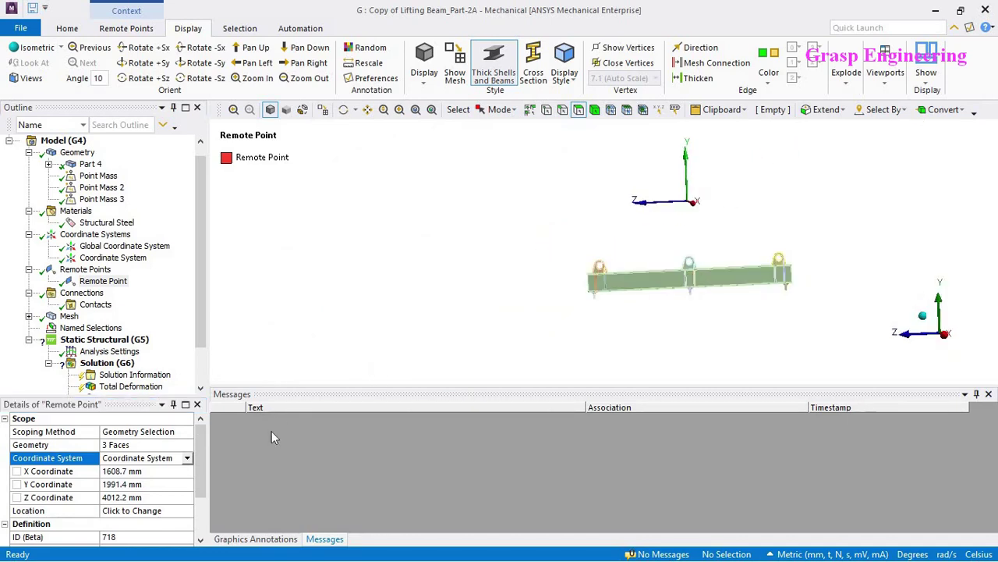
- Set the remote point's X, Y and Z coordinates to 0 mm
click(144, 473)
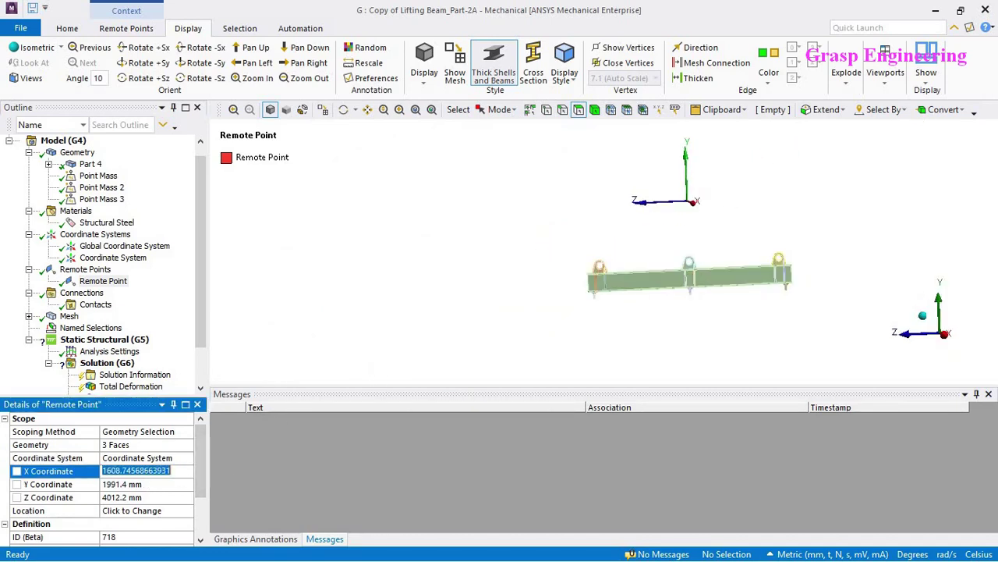
text(0)
key(Return)
text(0)
key(Return)
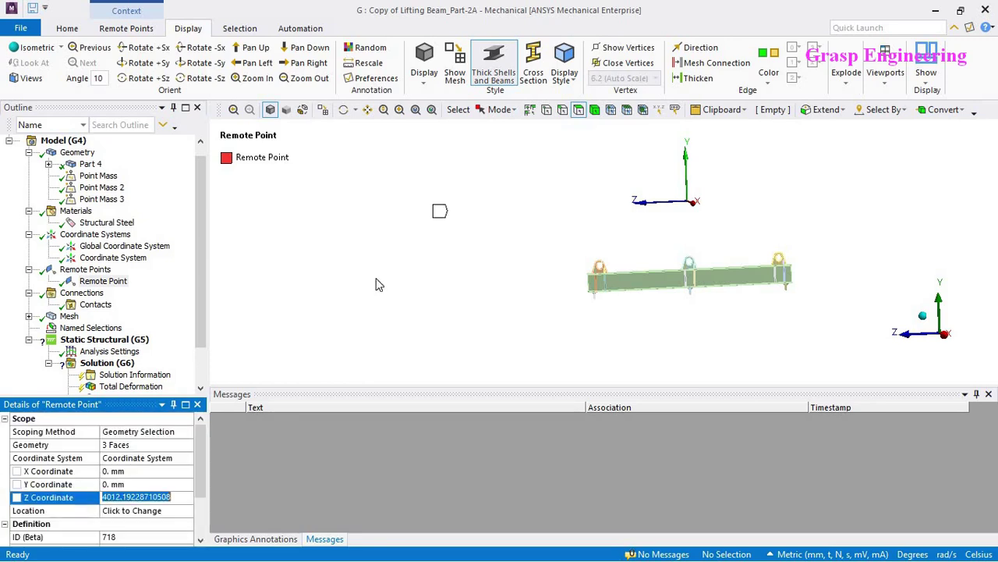
text(0)
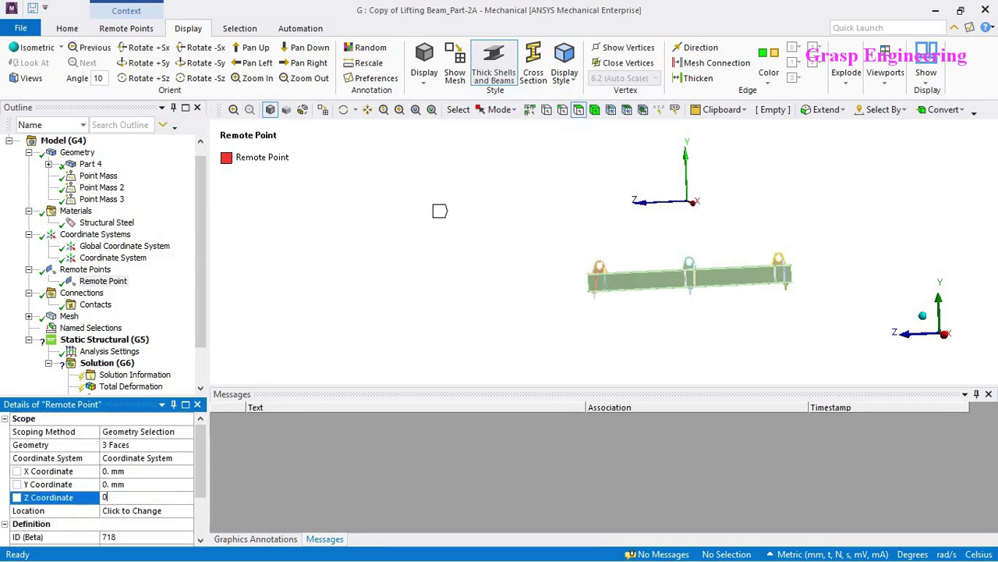
text(0)
key(Return)
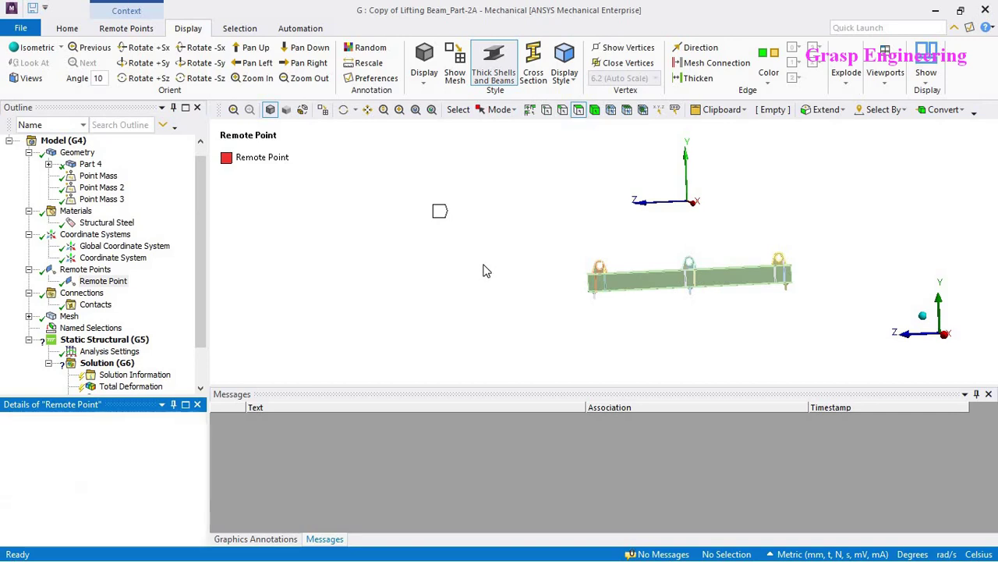
- Enlarge the graphics area and the remote point's details, with the whole beam and the coordinate system origin in view
scroll(714, 211, up, 3)
scroll(733, 180, down, 2)
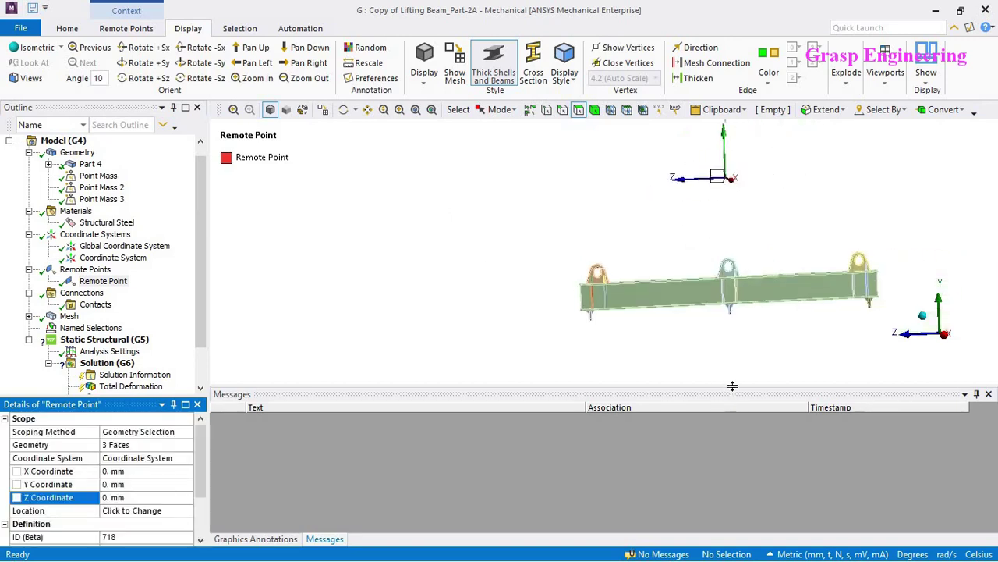
drag(734, 387, 713, 487)
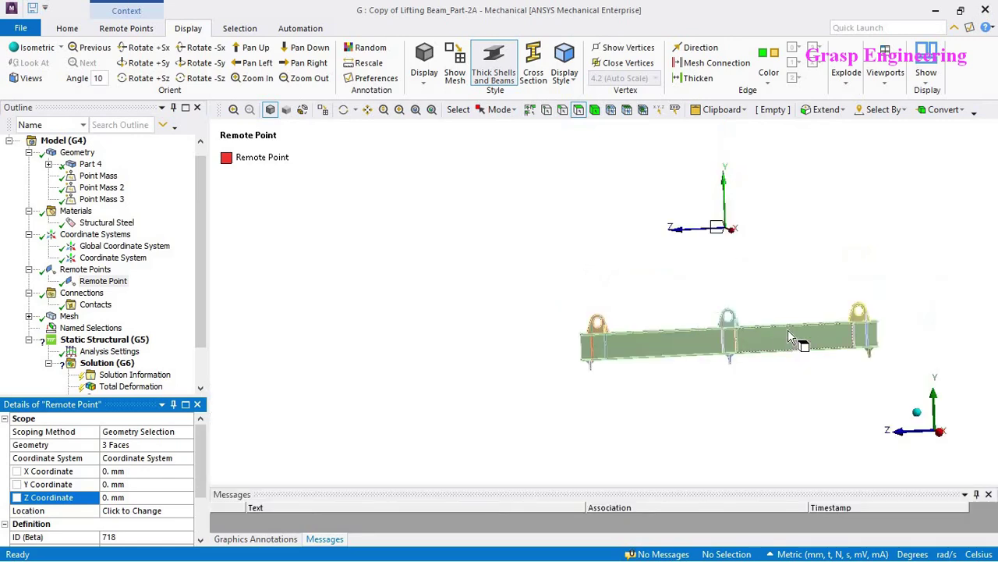
ctrl+middle_drag(788, 329, 631, 338)
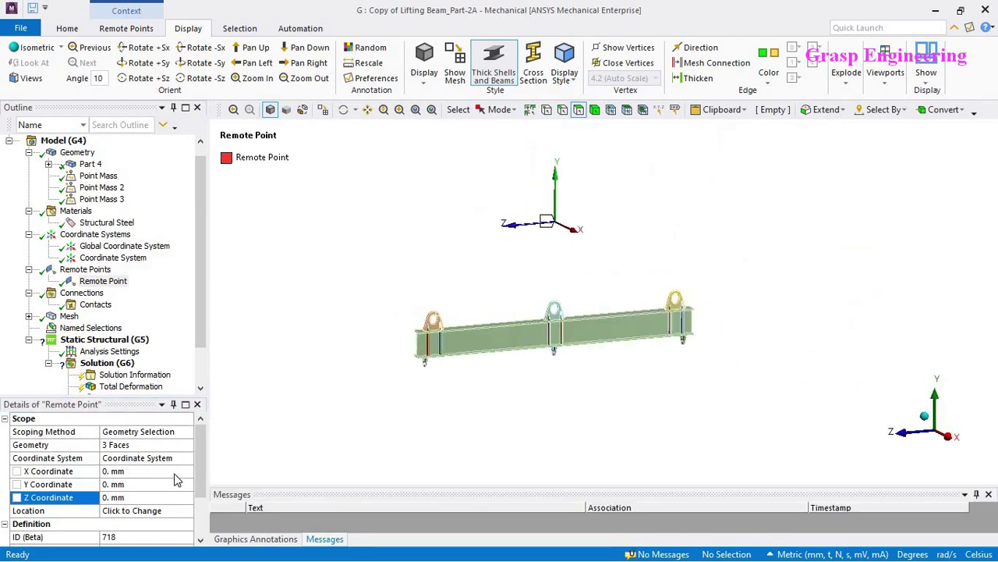
drag(142, 396, 142, 347)
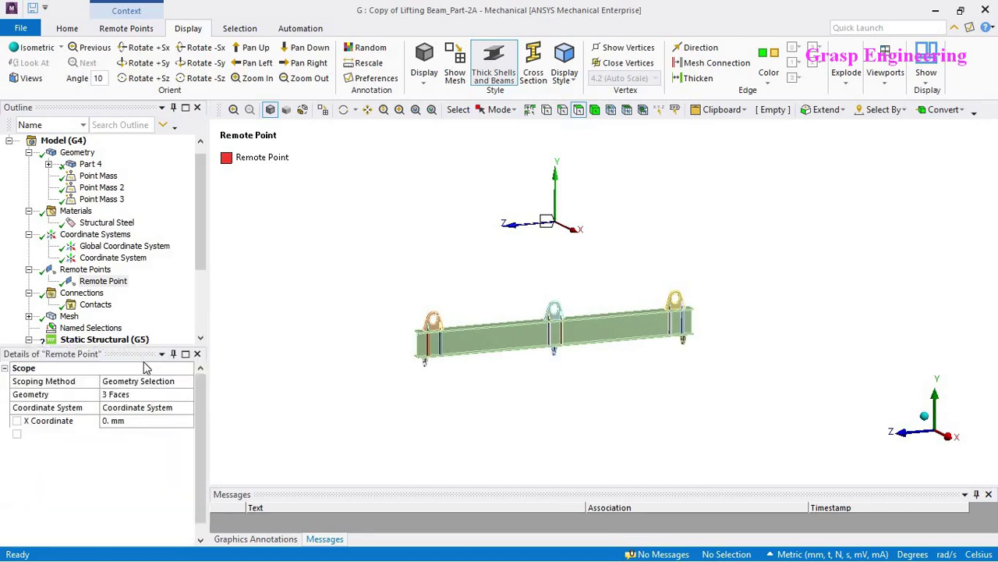
click(112, 285)
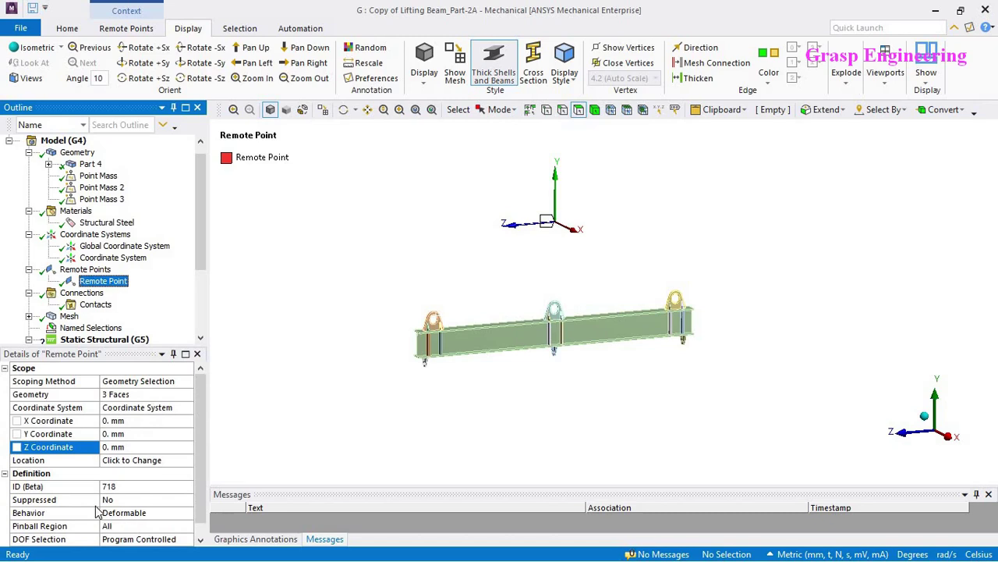
- Try the Beam and Coupled behaviors for the remote point
scroll(96, 511, down, 1)
click(188, 503)
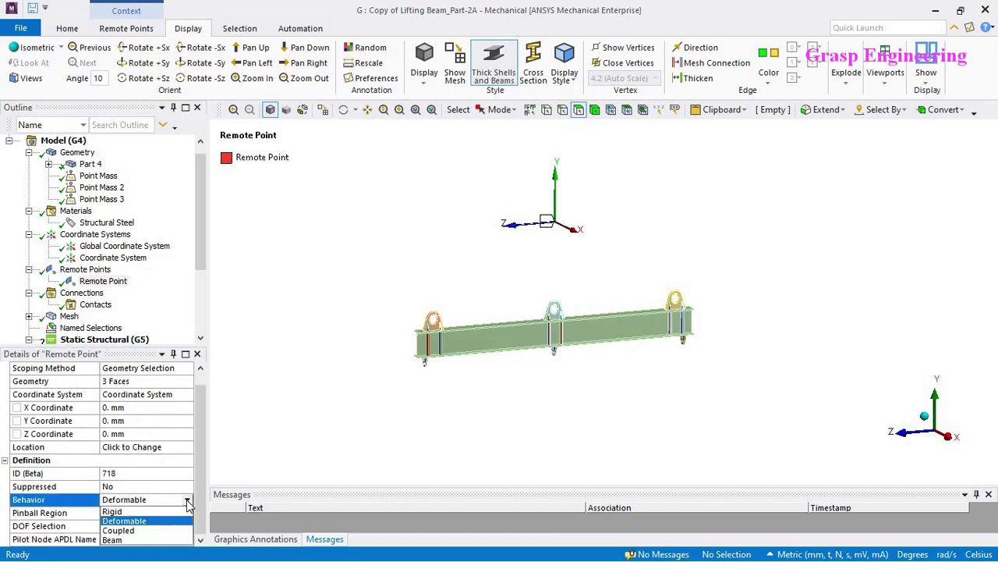
click(150, 540)
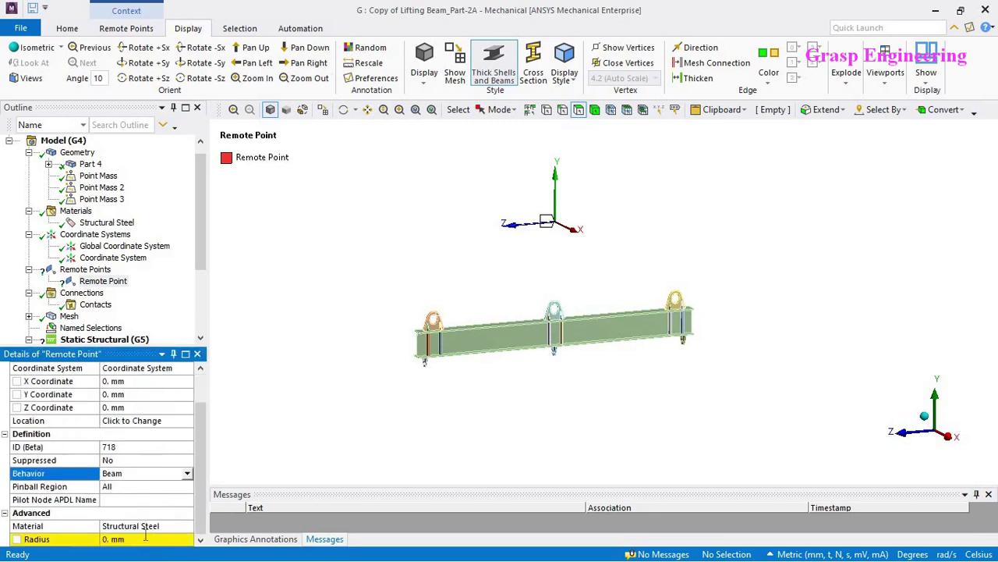
click(145, 537)
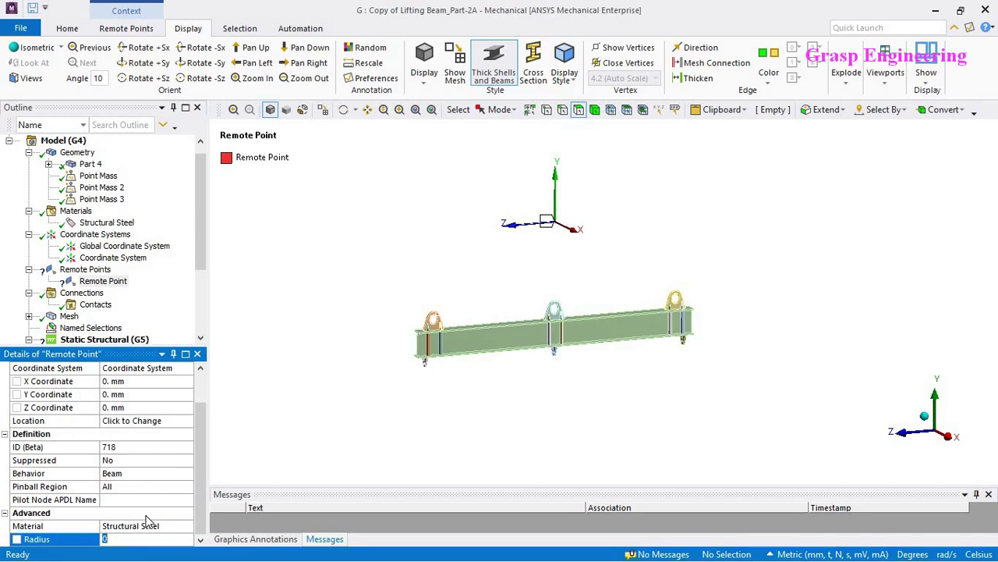
click(187, 474)
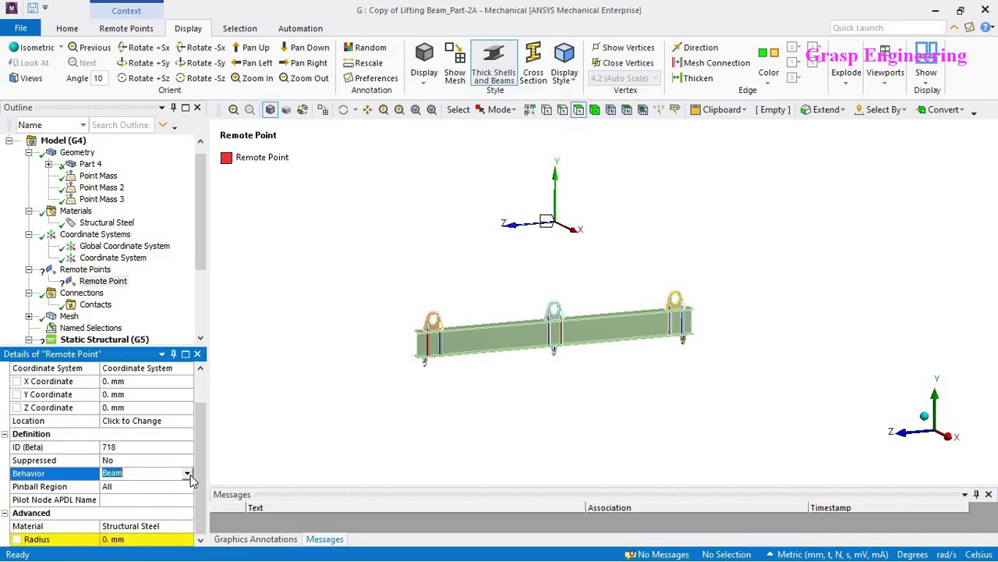
click(187, 473)
click(155, 505)
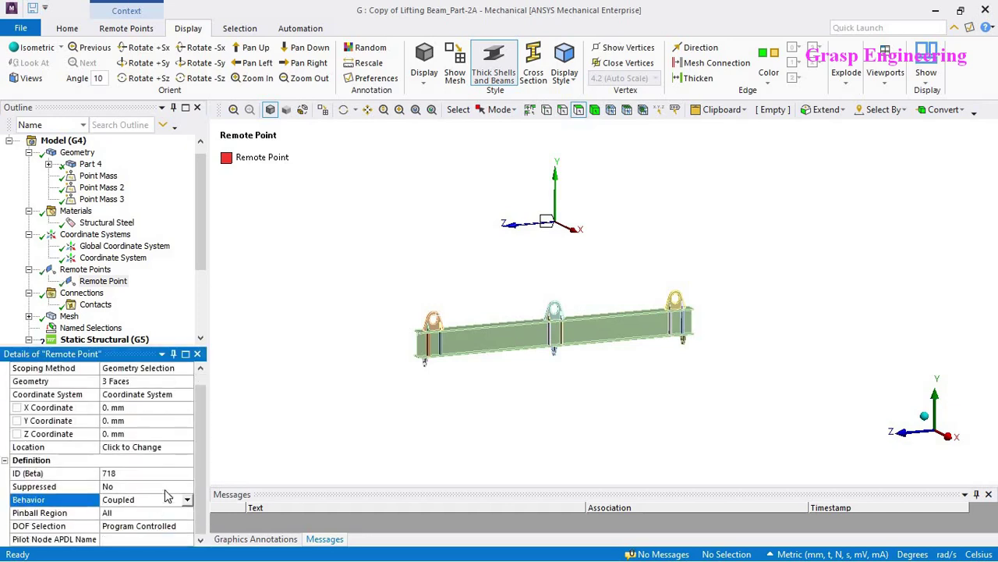
- Try the Rigid behavior for the remote point and return it to Deformable
click(187, 500)
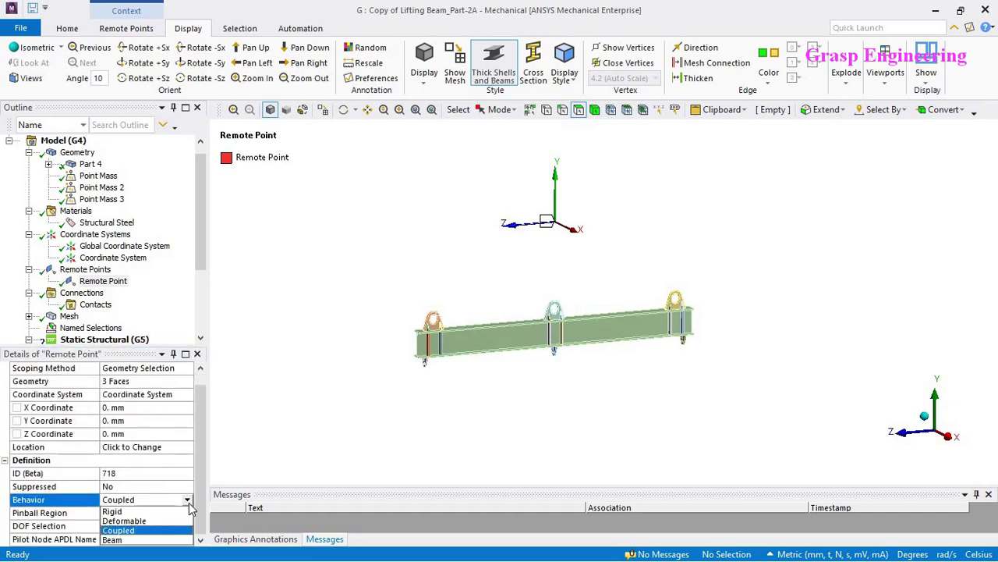
click(177, 514)
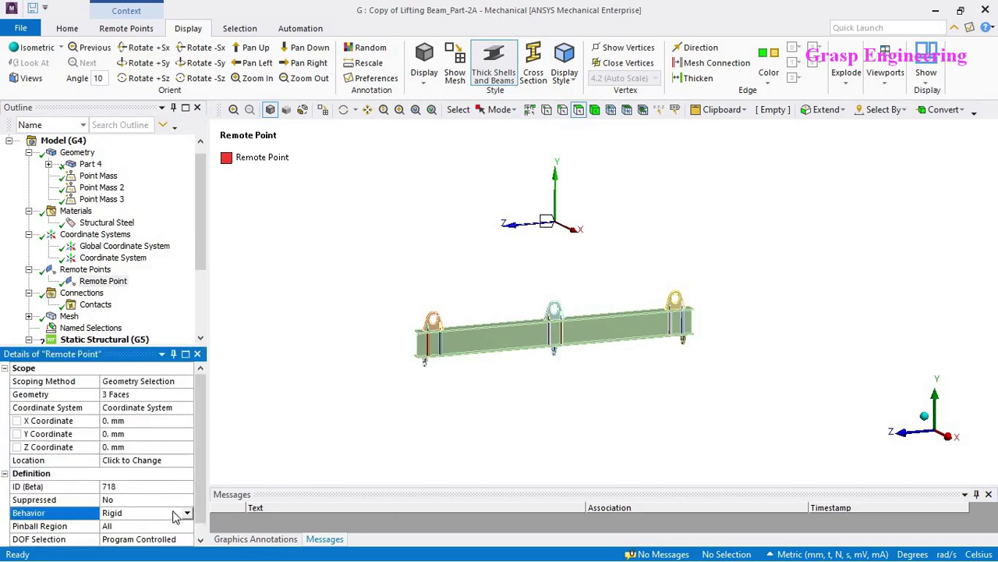
click(188, 514)
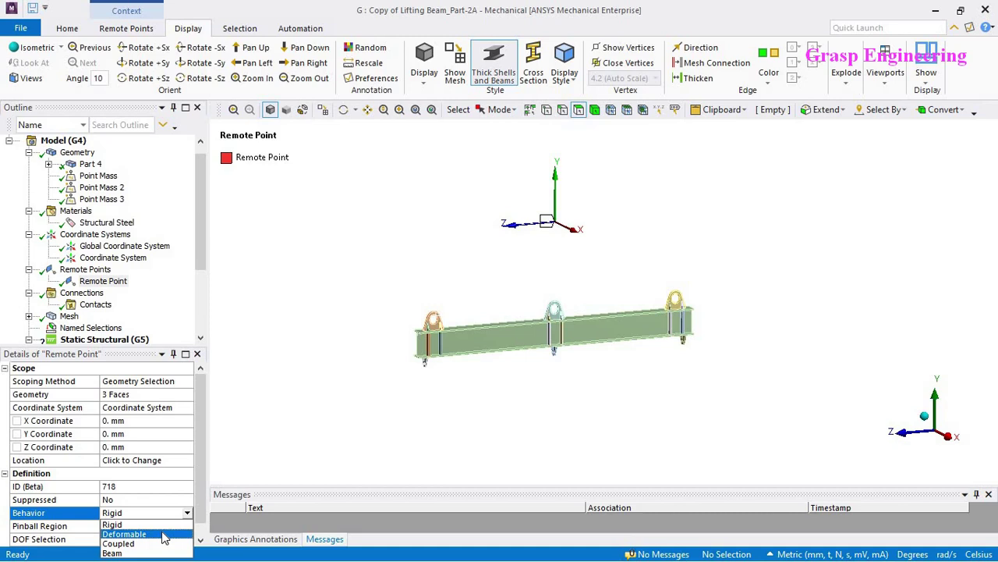
click(164, 535)
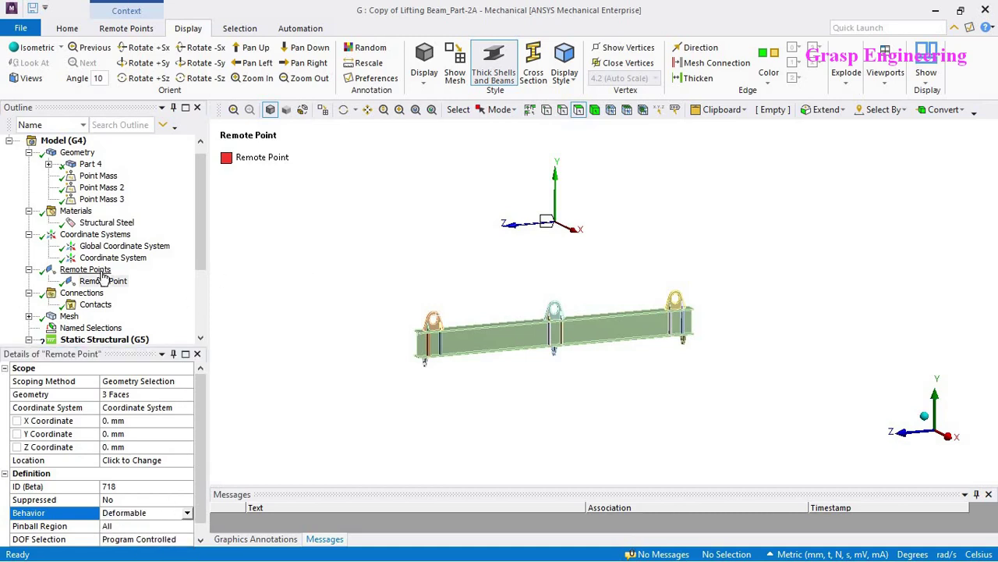
- Insert a second remote point under Remote Points
scroll(626, 276, up, 2)
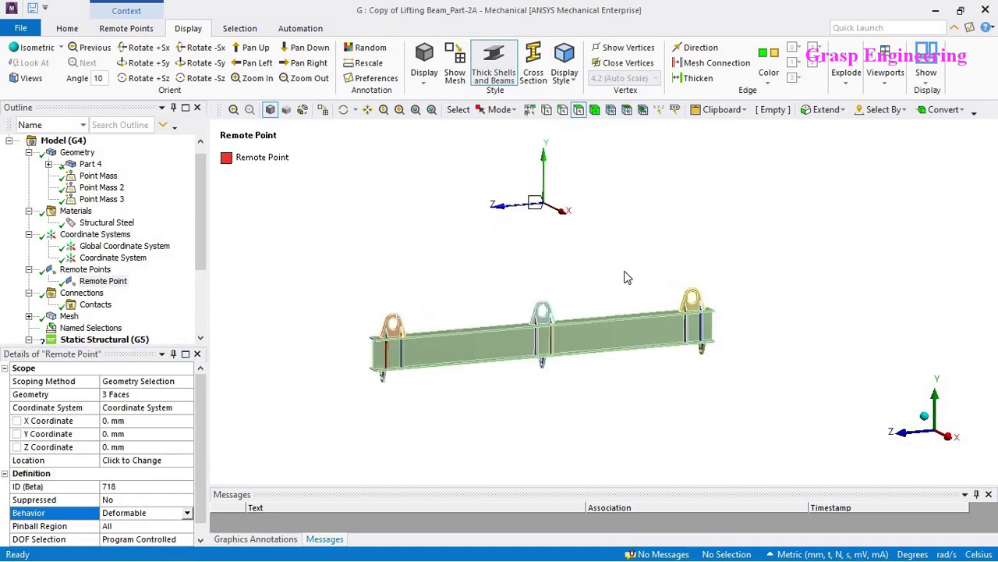
right_click(100, 270)
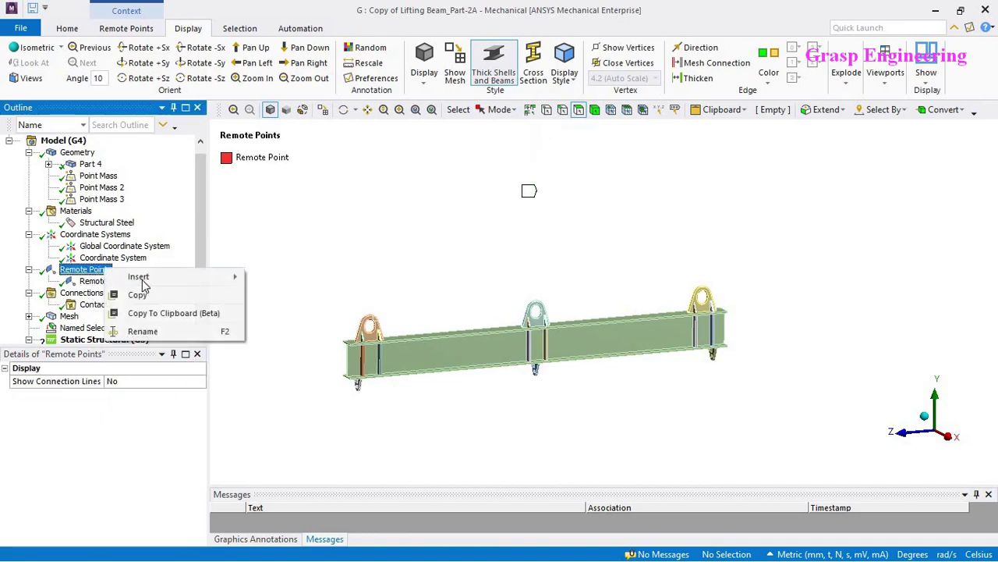
mouse_move(168, 281)
click(295, 278)
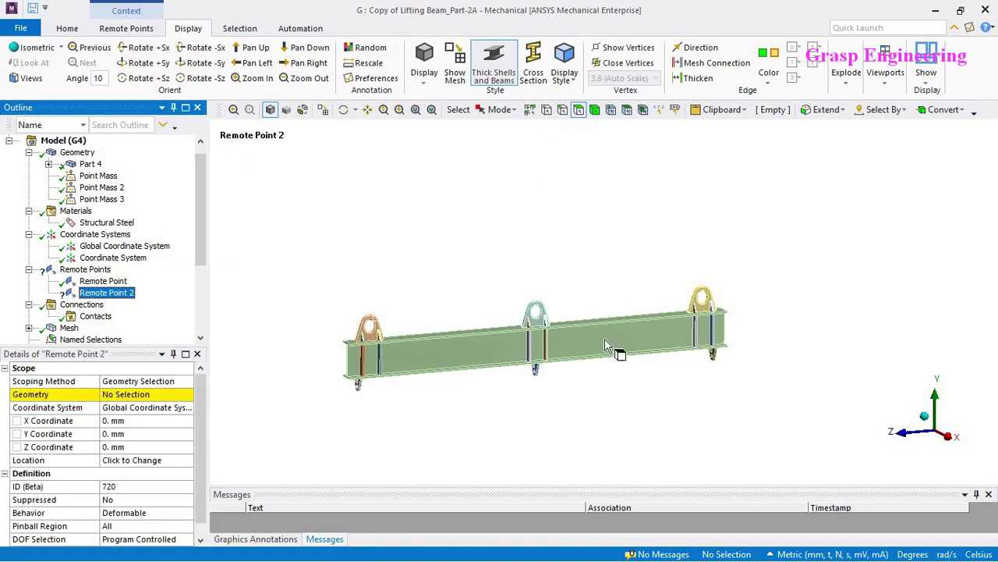
- Scope Remote Point 2 to the three upper inner faces of the lug hole at the beam's negative-Z end
scroll(702, 326, up, 3)
scroll(648, 299, up, 6)
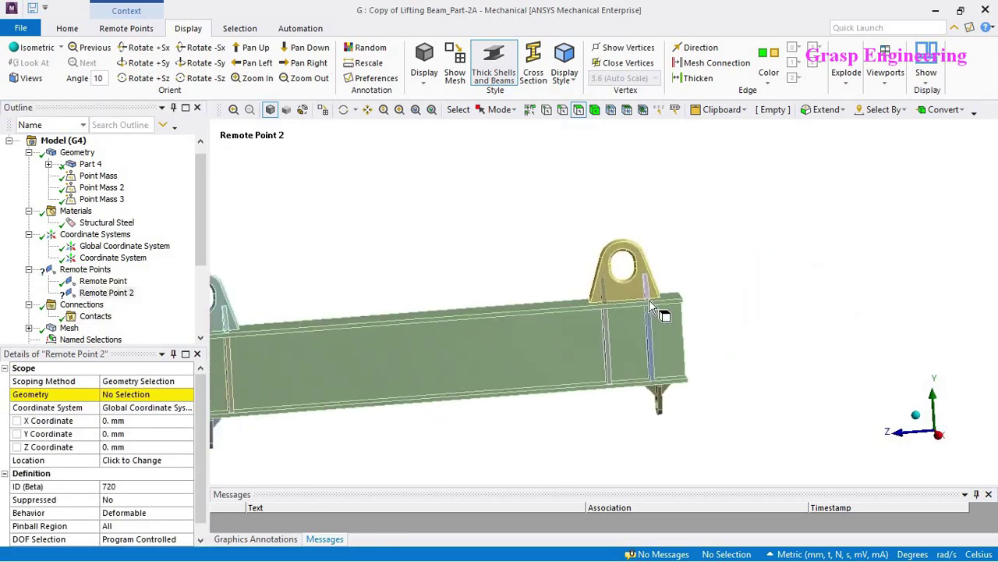
middle_drag(669, 336, 563, 339)
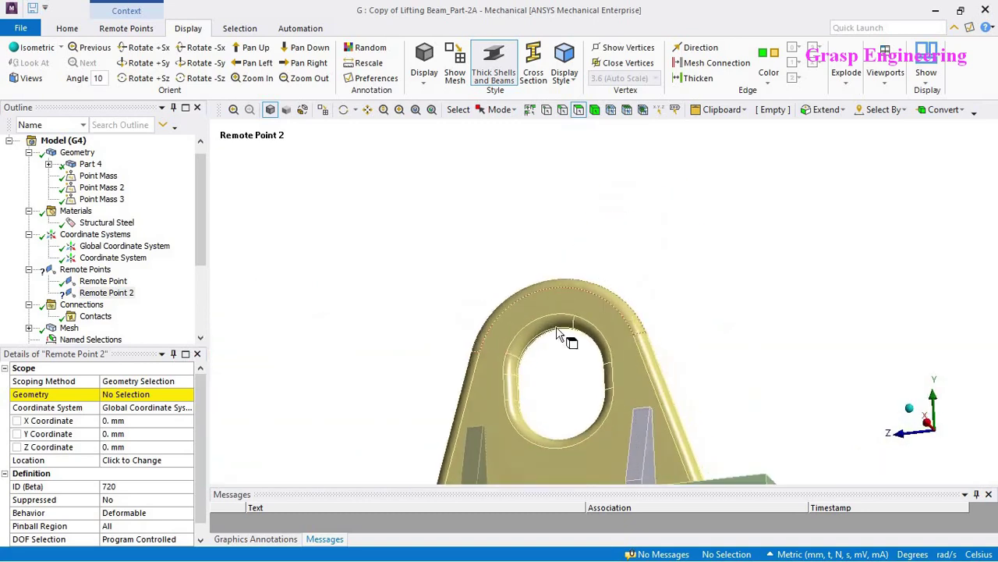
click(544, 343)
click(167, 395)
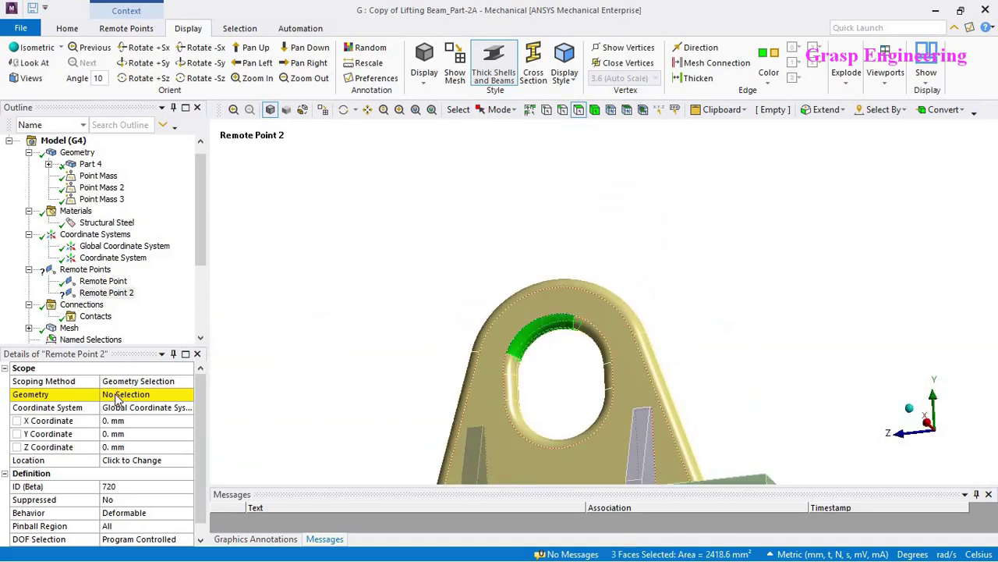
click(118, 396)
- Reference Remote Point 2 to the user-defined Coordinate System and set its X, Y and Z coordinates to 0 mm
click(188, 407)
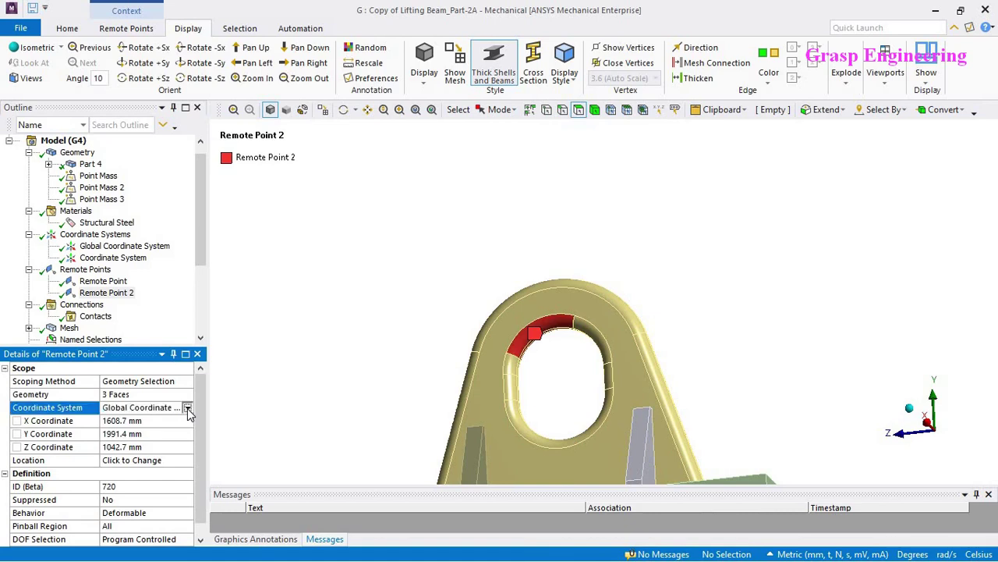
click(187, 408)
click(148, 430)
click(153, 421)
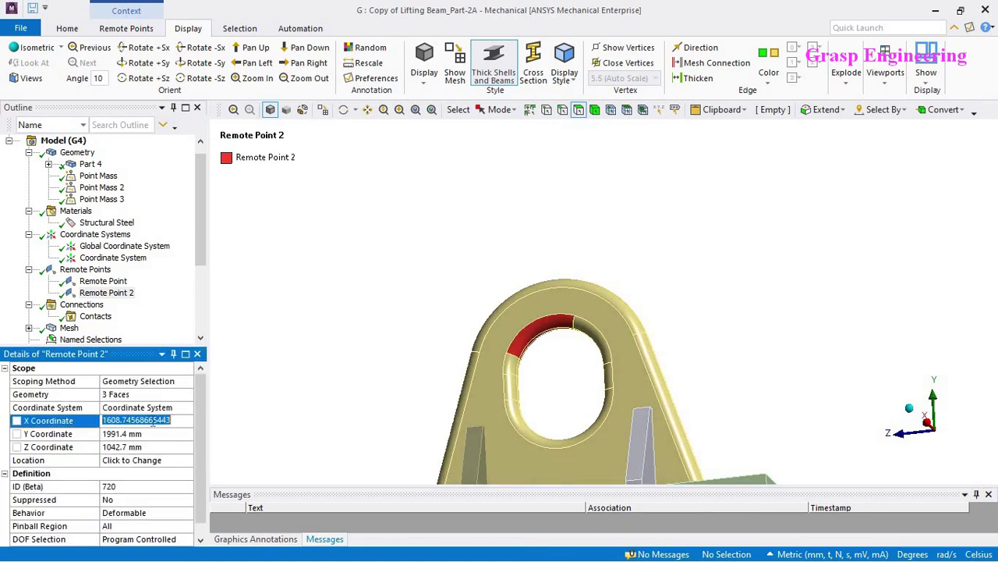
scroll(691, 301, down, 5)
scroll(679, 272, down, 5)
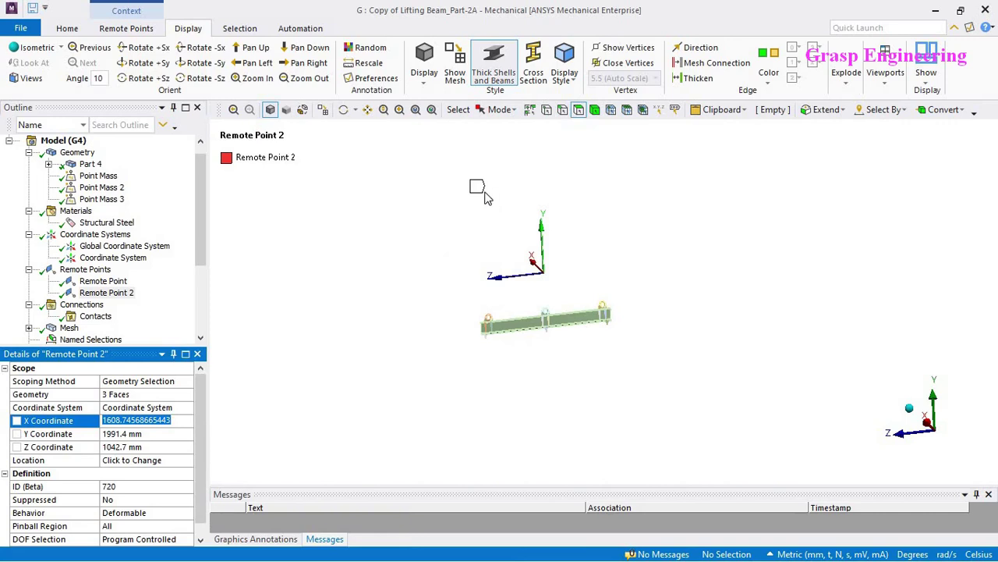
text(0)
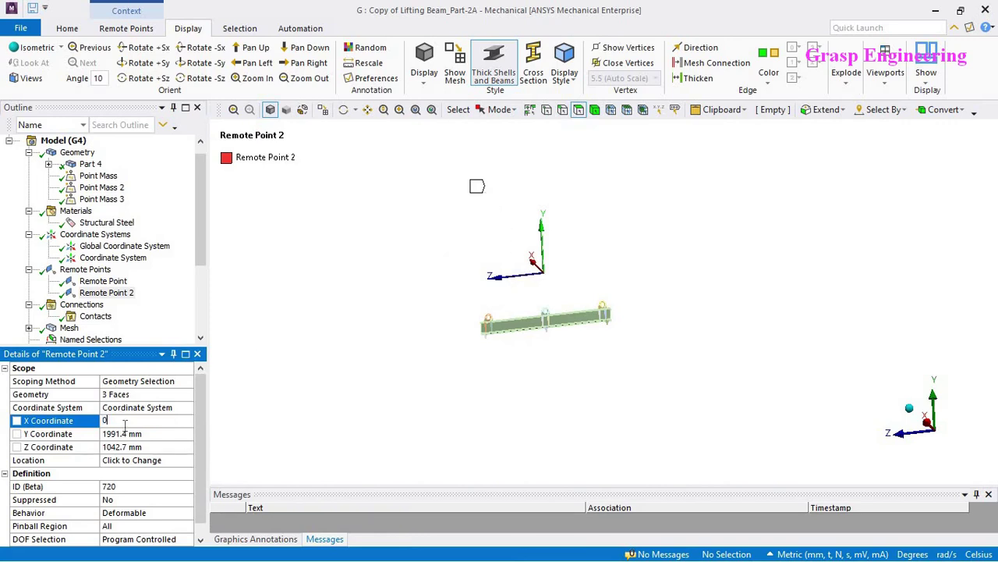
click(124, 434)
text(0)
click(127, 446)
text(0)
key(Return)
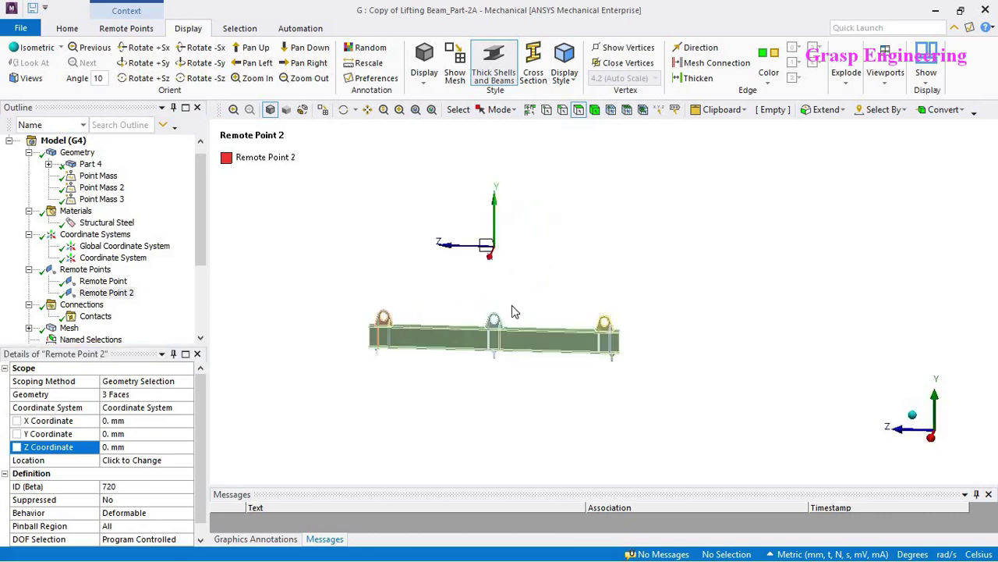
click(106, 292)
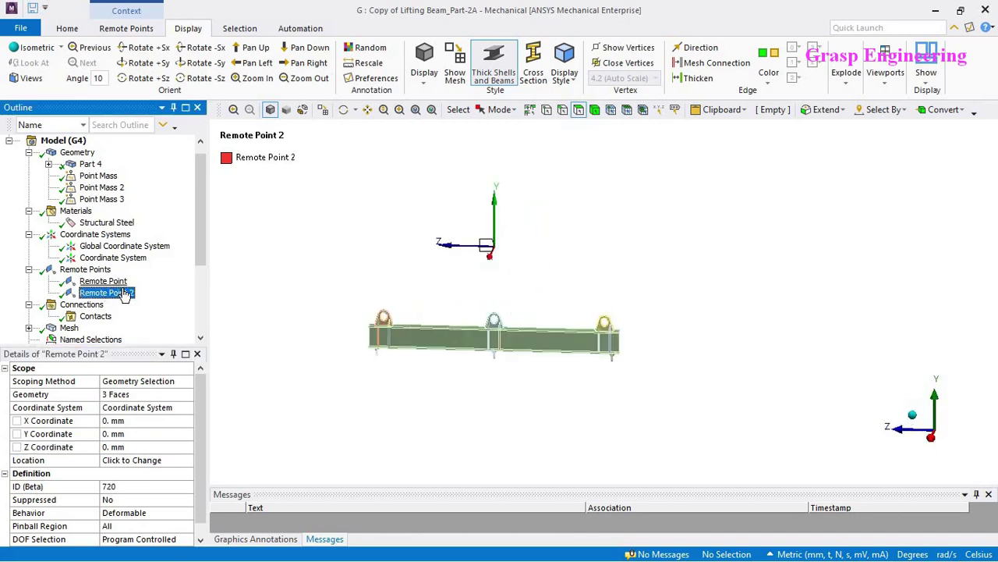
- Examine the Connections object and the joints between the end lug, its stiffeners and the beam's top flange
click(82, 305)
right_click(607, 257)
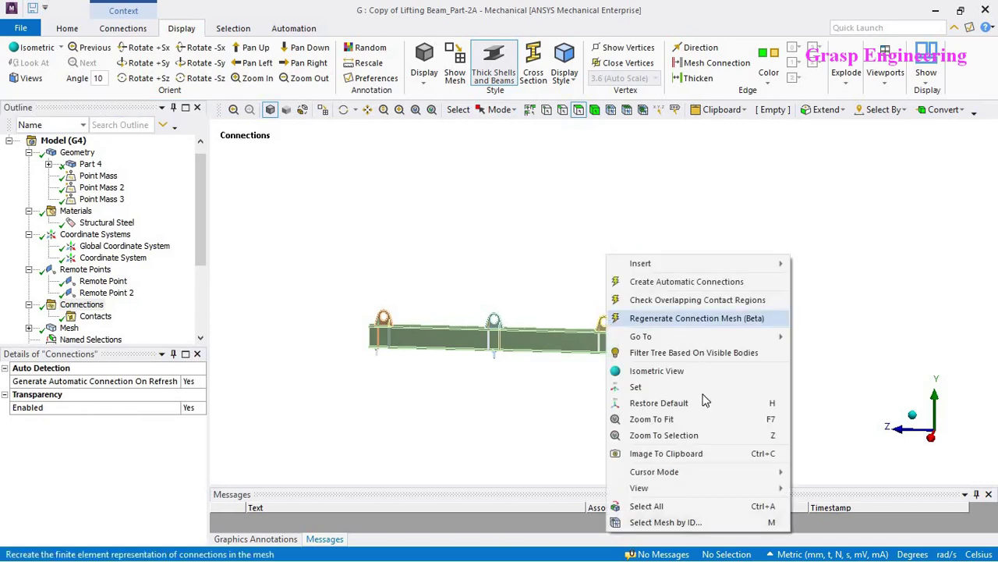
click(690, 421)
middle_drag(640, 345, 513, 315)
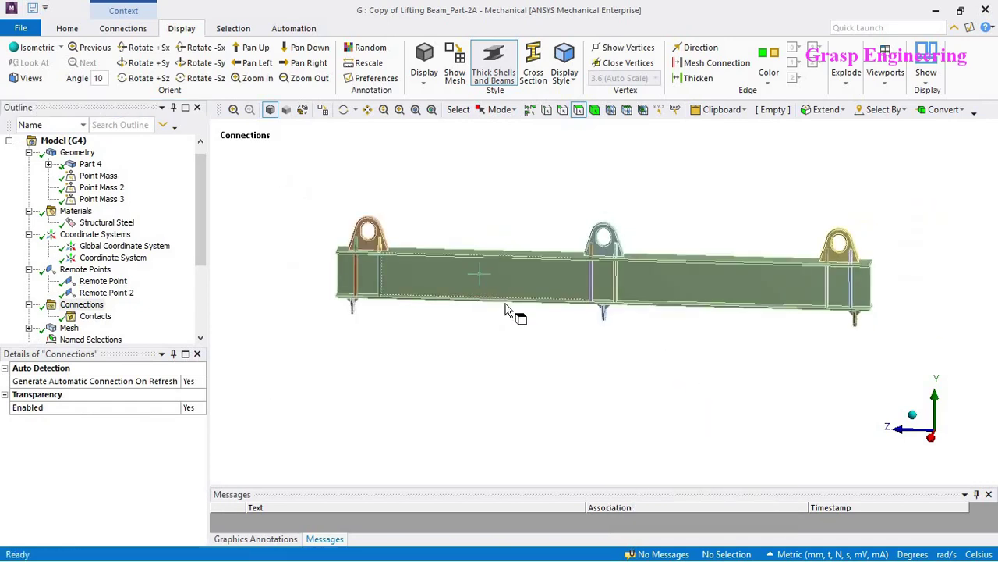
scroll(532, 302, up, 5)
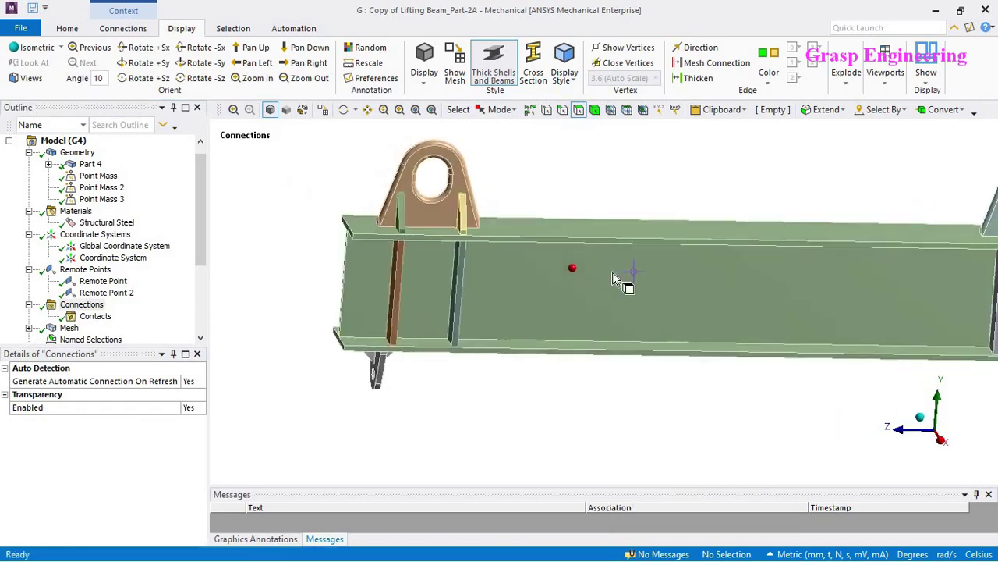
scroll(681, 305, up, 4)
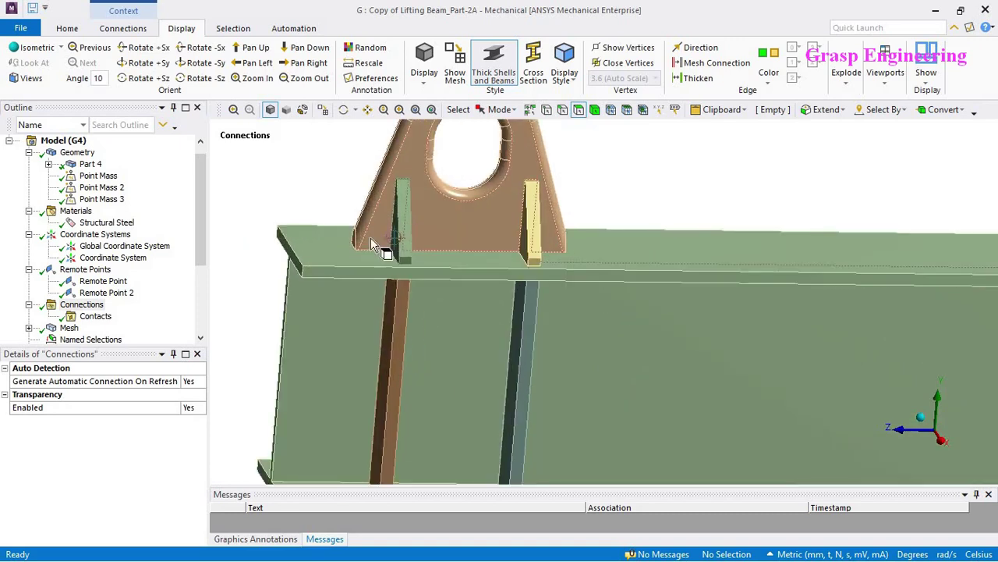
click(379, 234)
click(310, 163)
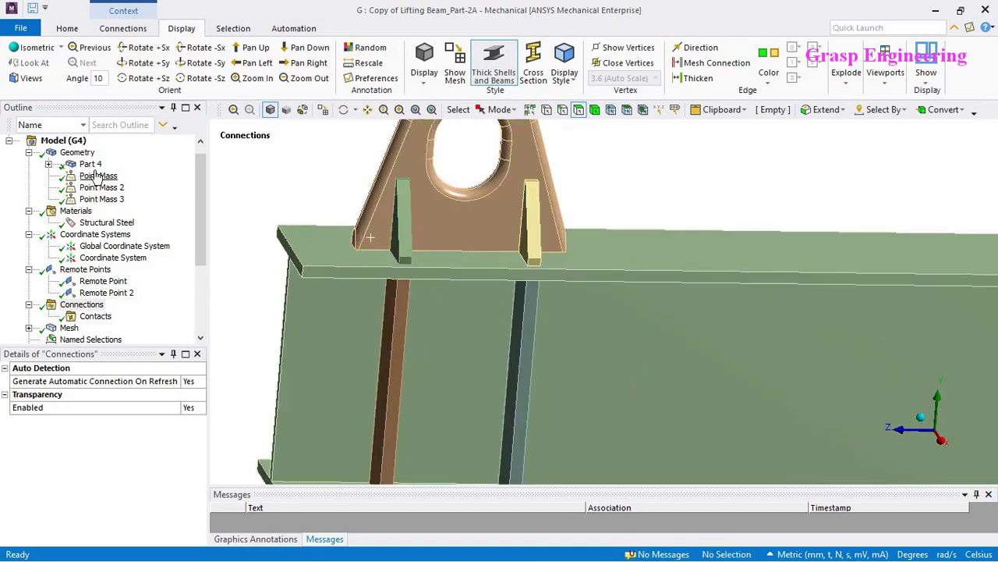
- Review Part 4 and the Geometry details against Connections to check how the beam bodies are joined
click(91, 164)
scroll(452, 284, down, 3)
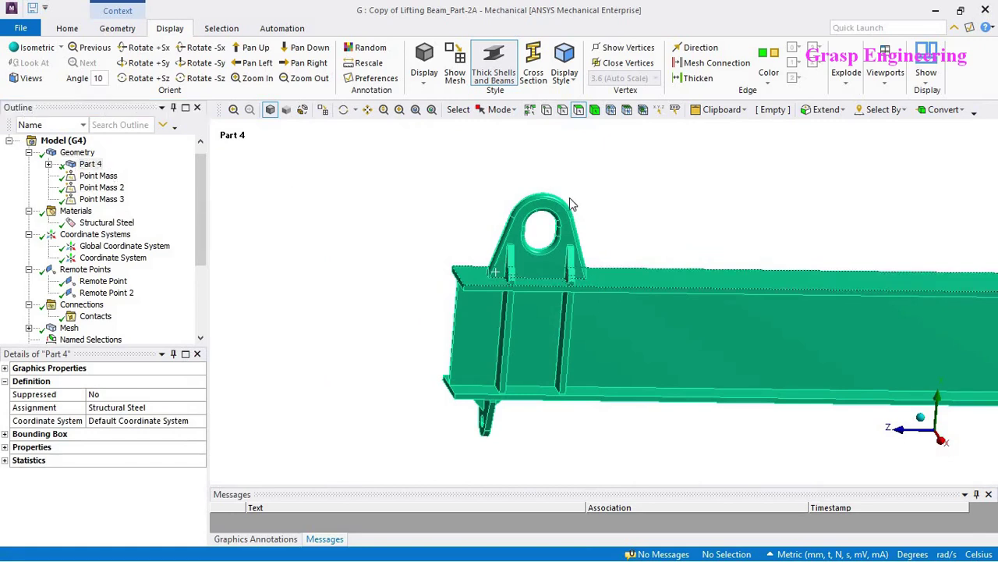
scroll(530, 328, up, 2)
scroll(531, 327, up, 1)
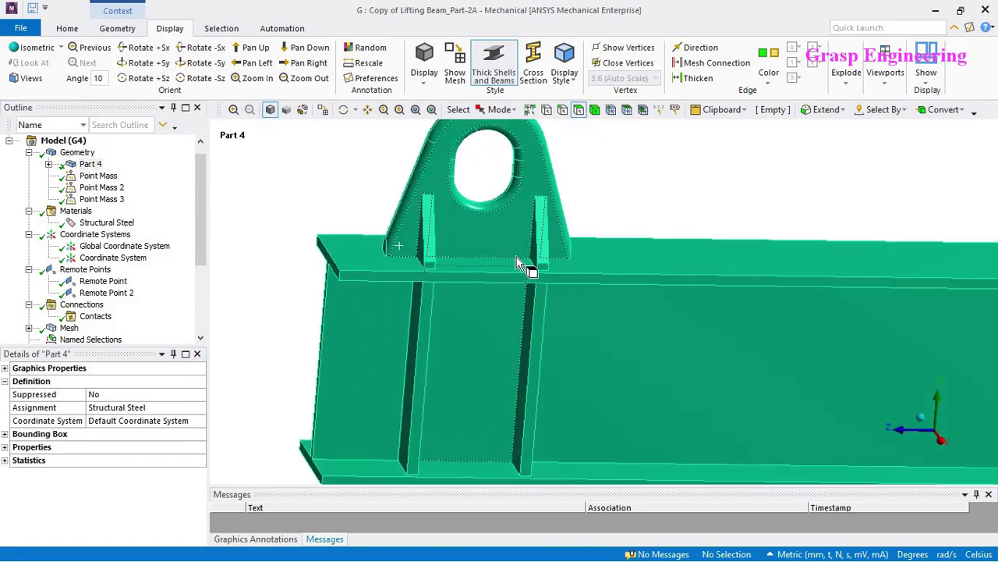
click(77, 152)
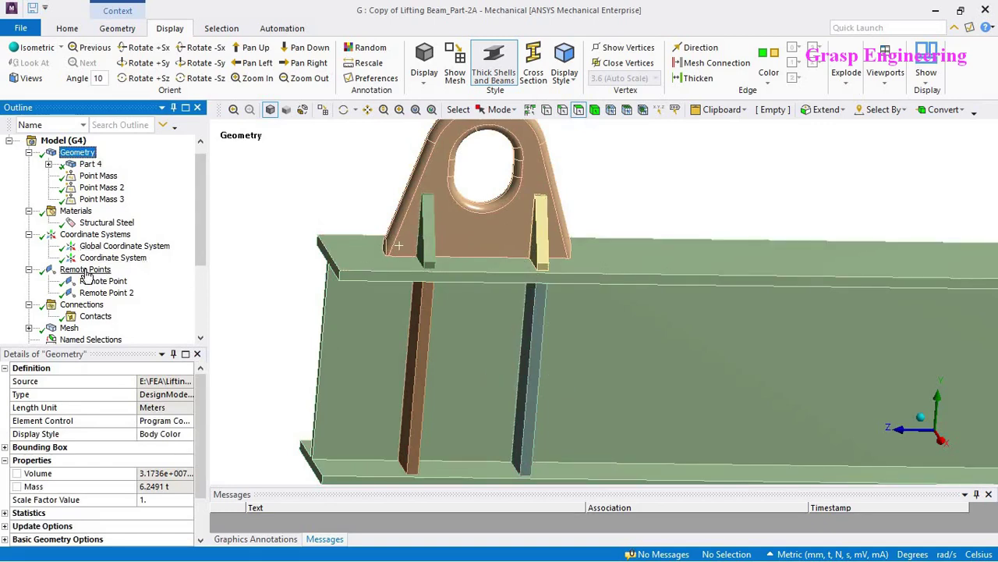
click(92, 305)
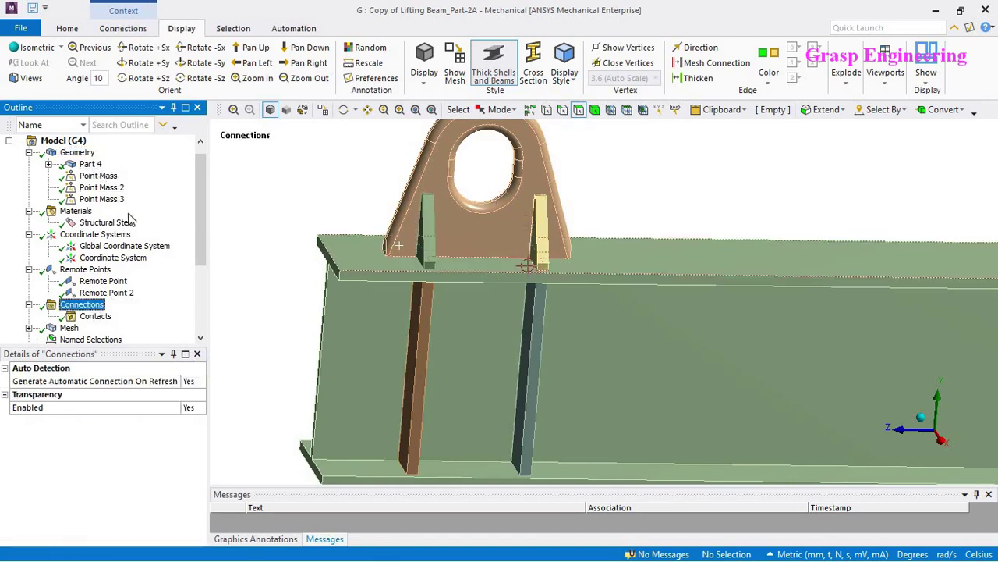
click(345, 167)
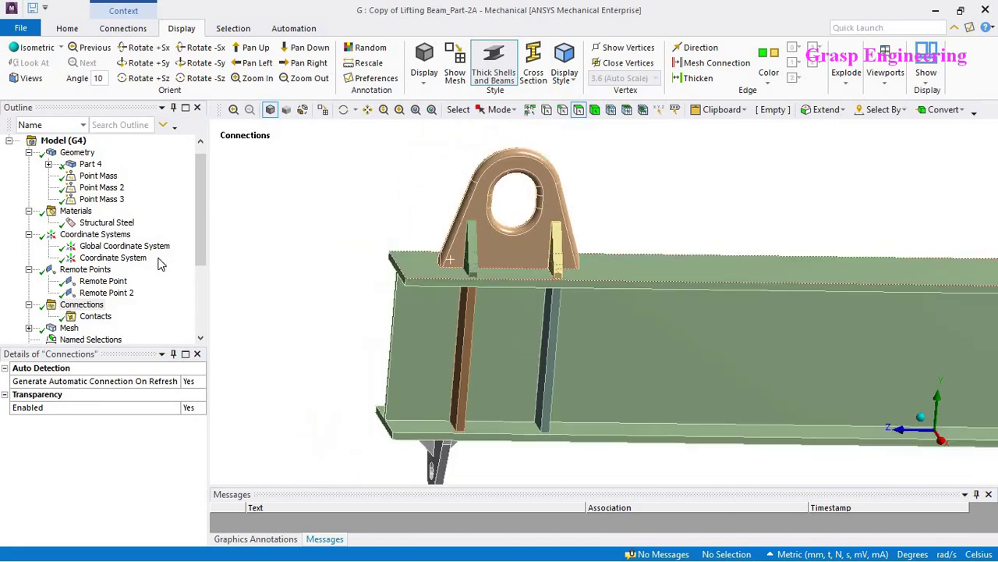
- Expand the Mesh object and examine the scoped bodies and element size of the first Body Sizing
drag(201, 272, 201, 300)
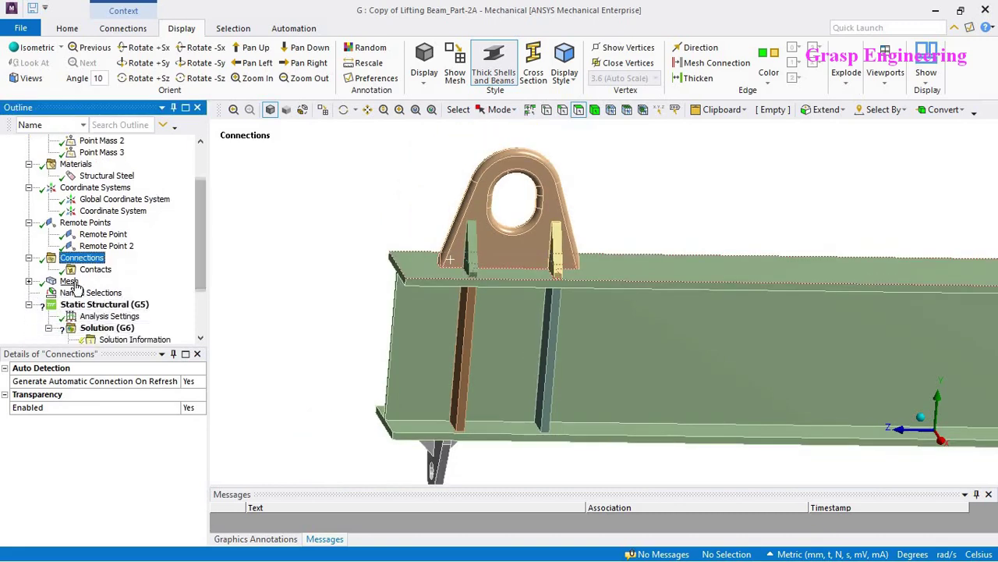
scroll(383, 267, down, 10)
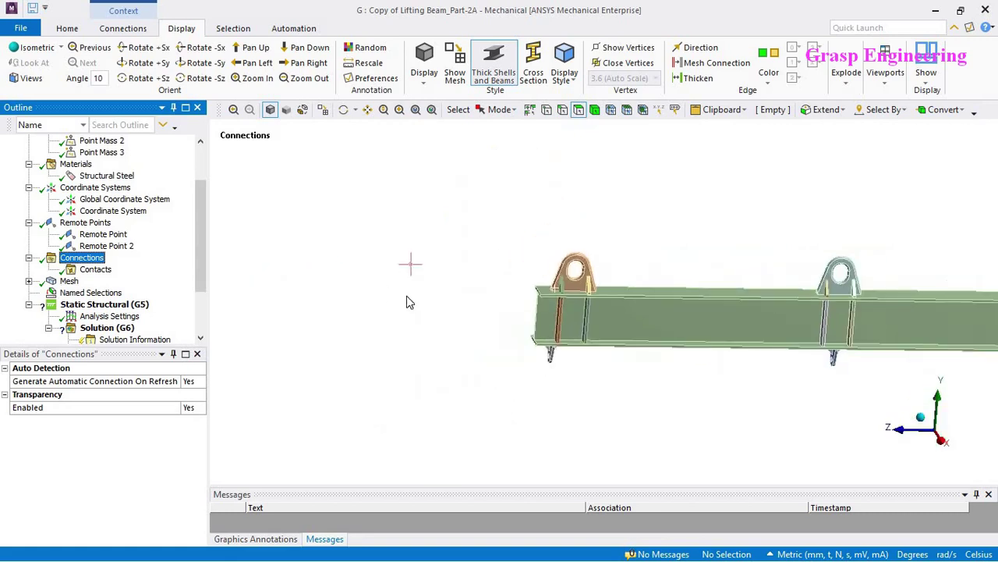
double_click(69, 281)
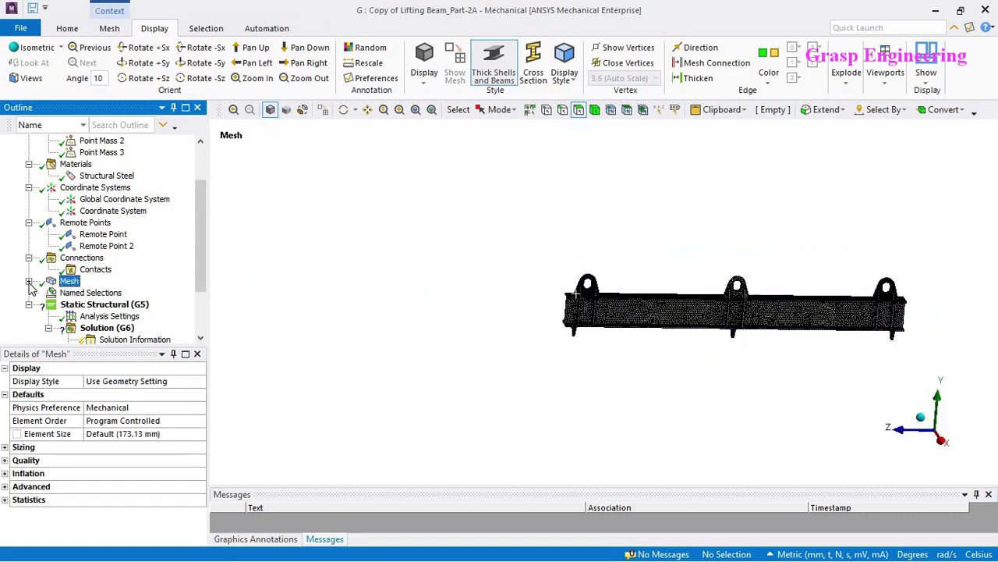
click(88, 294)
scroll(608, 307, up, 3)
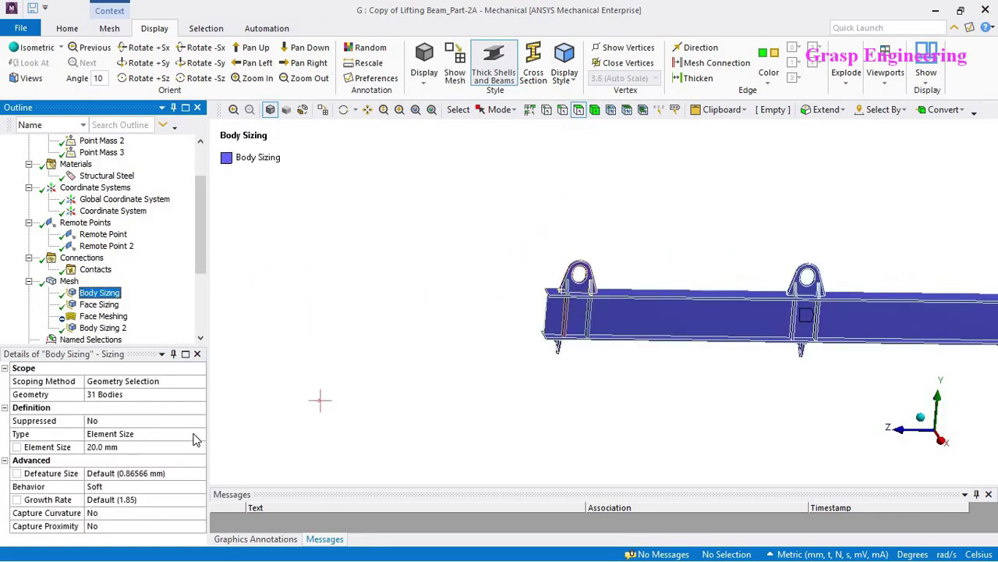
scroll(616, 309, up, 5)
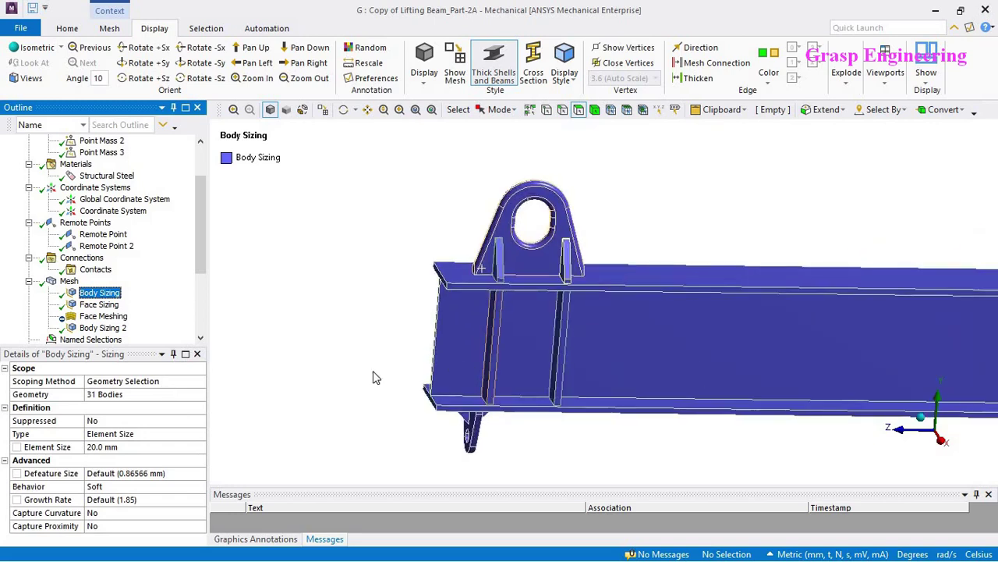
click(133, 395)
scroll(351, 282, down, 4)
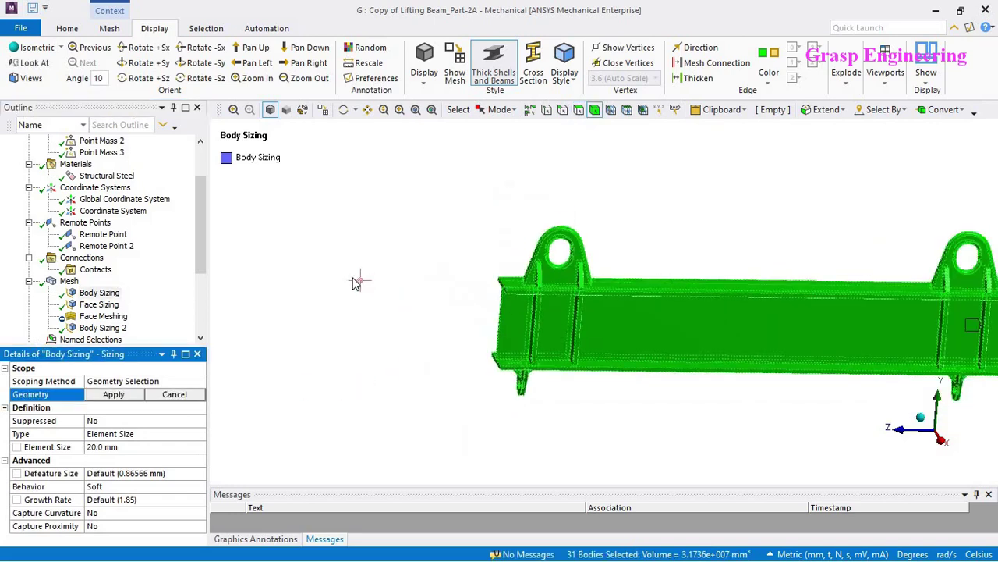
click(353, 284)
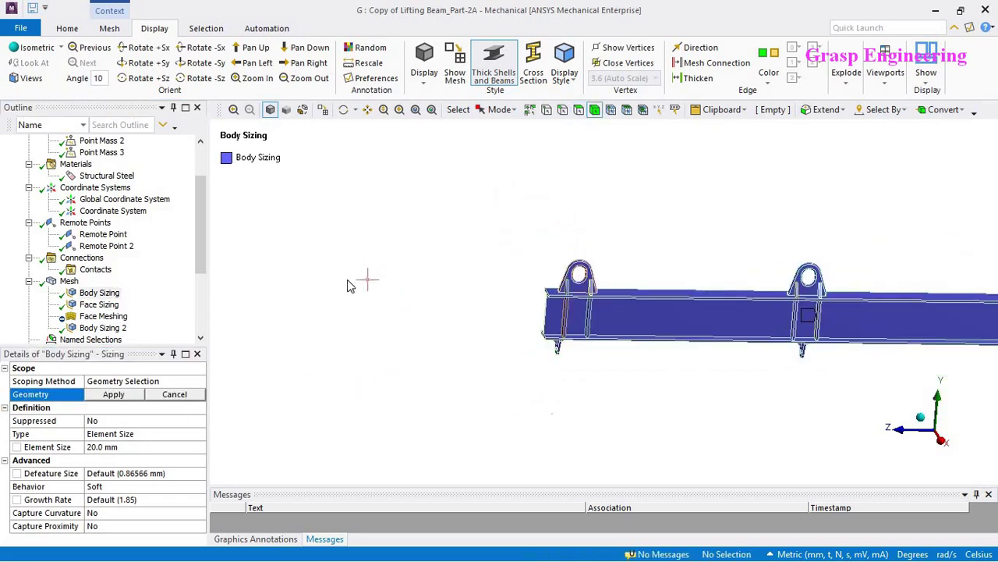
- Examine the element size of Face Sizing and the lug hole faces it is scoped to
click(101, 306)
scroll(640, 304, up, 5)
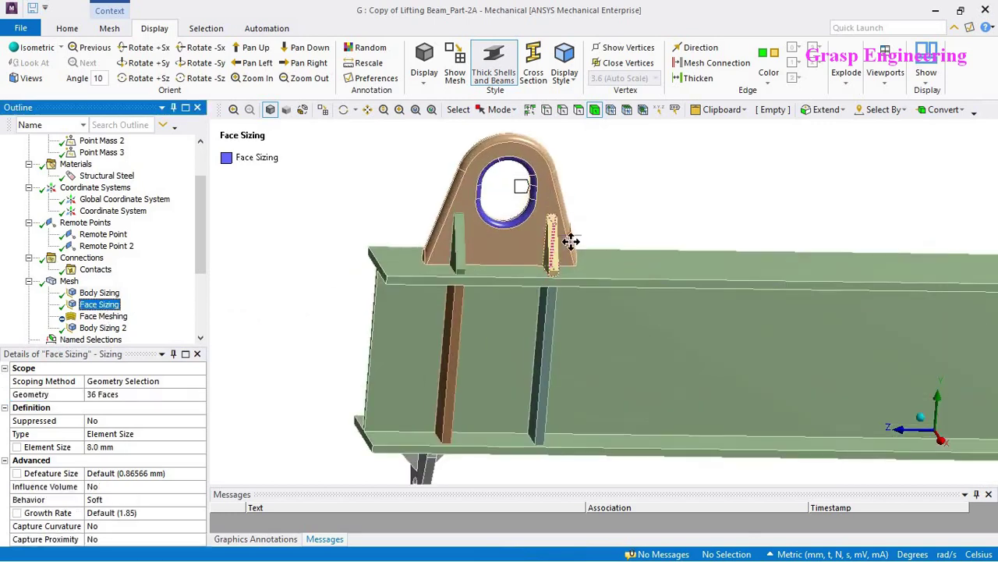
scroll(713, 339, up, 4)
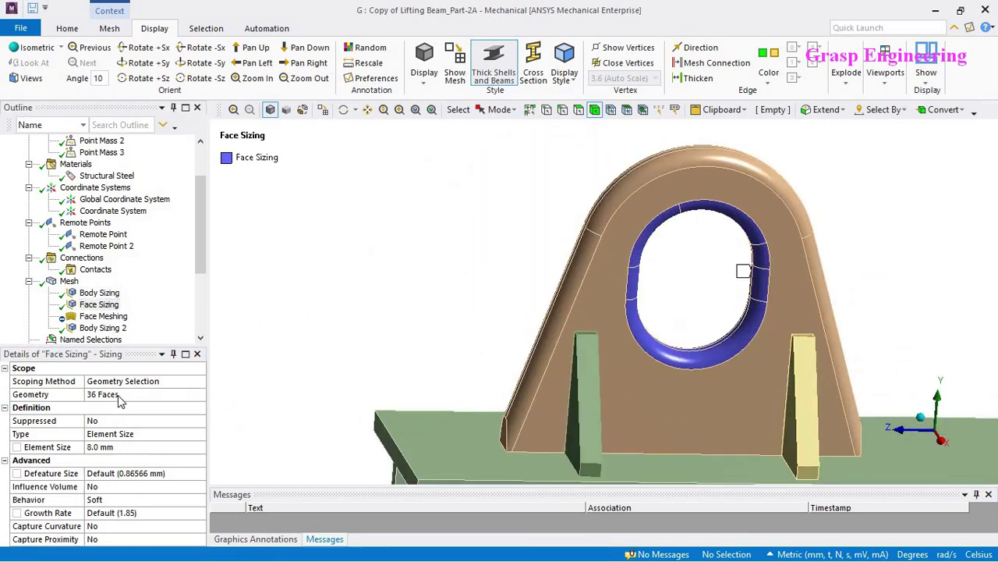
click(109, 394)
middle_drag(610, 285, 494, 270)
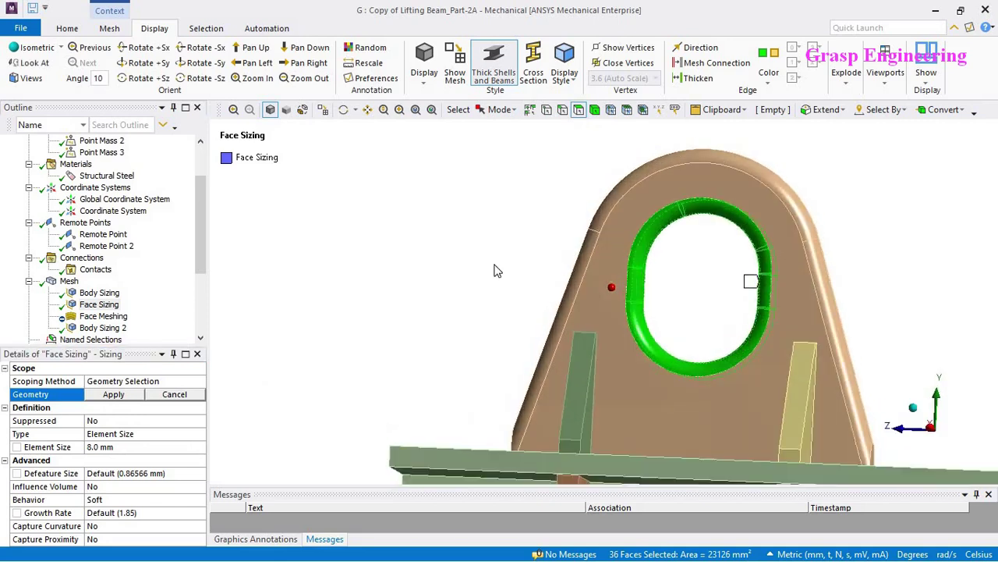
click(493, 271)
- Look through the mesh controls available for insertion and examine the Face Meshing control on the lug holes
click(69, 280)
right_click(69, 281)
mouse_move(115, 294)
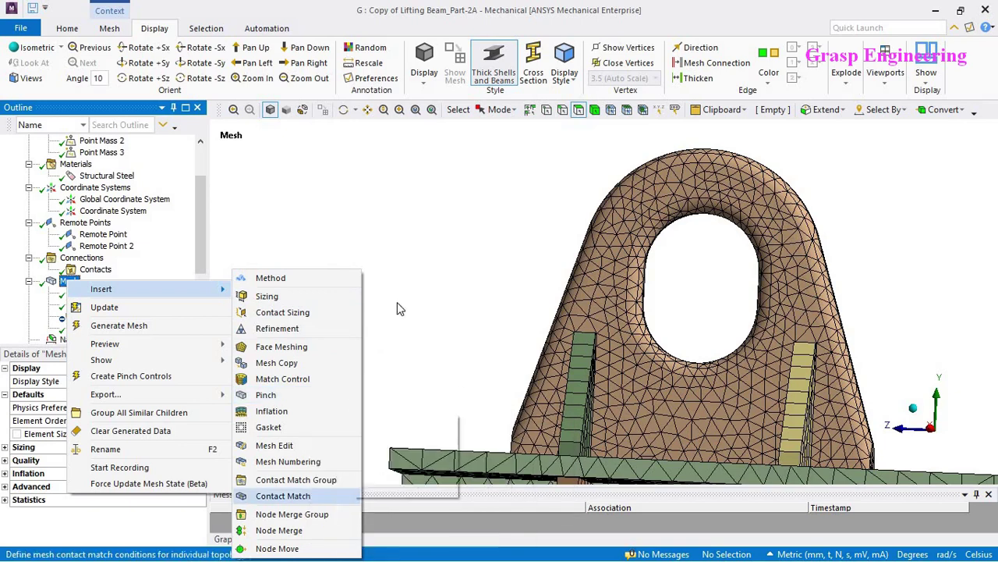
middle_drag(424, 270, 346, 325)
click(103, 316)
middle_drag(750, 280, 614, 271)
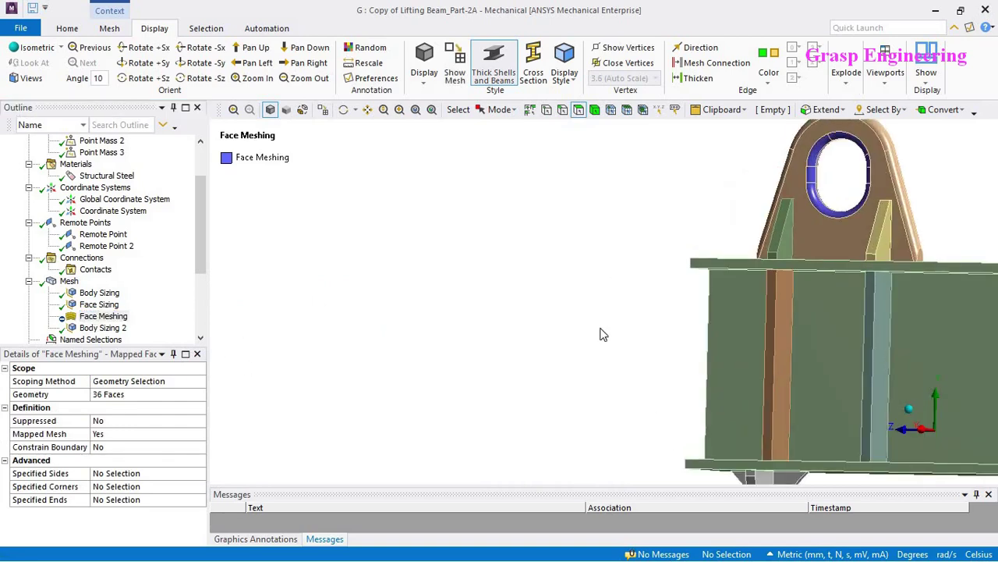
scroll(599, 337, down, 6)
middle_drag(769, 330, 795, 322)
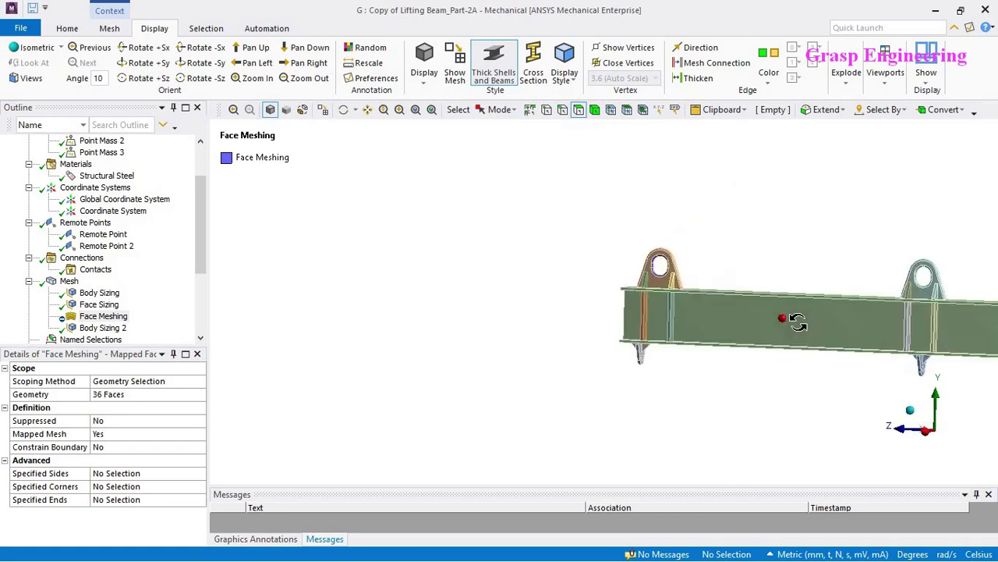
- Examine the scoped lugs and element size of Body Sizing 2, and view the generated mesh along the beam
click(102, 329)
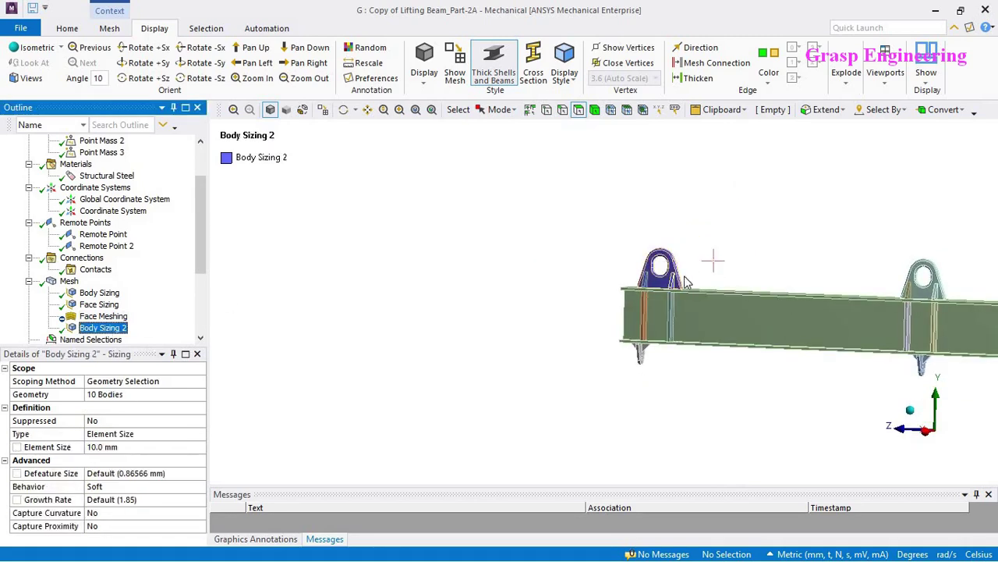
ctrl+middle_drag(485, 254, 569, 267)
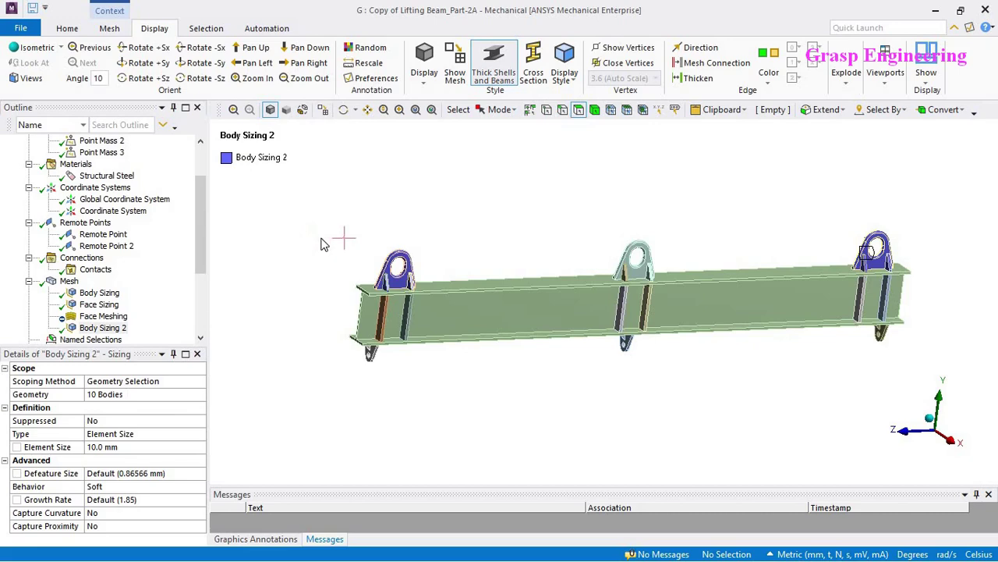
click(68, 281)
scroll(522, 324, up, 2)
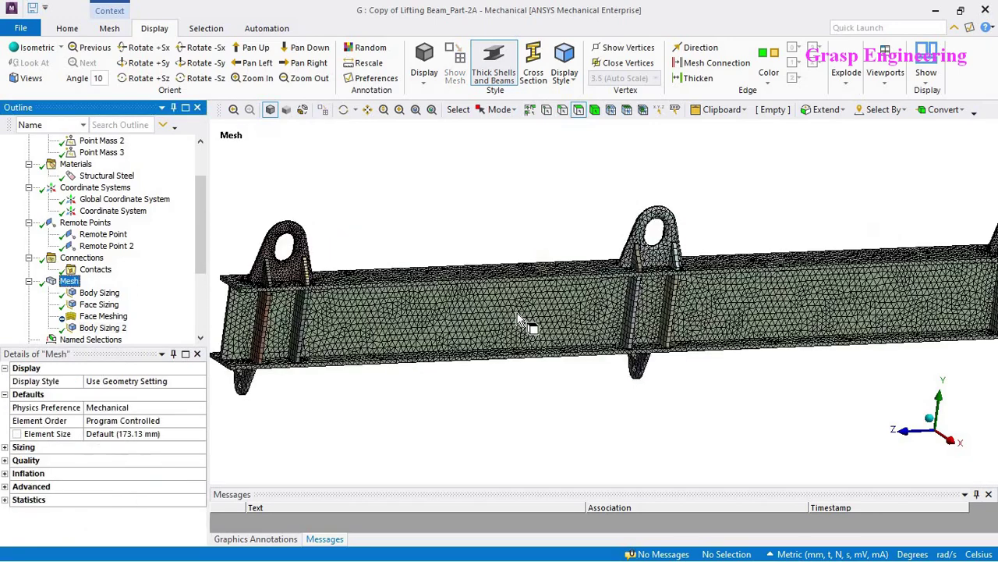
- Examine the mesh on the end lug and the bodies covered by the first Body Sizing along the whole beam
scroll(523, 324, up, 3)
middle_drag(523, 324, 125, 328)
scroll(694, 312, up, 3)
scroll(479, 285, down, 3)
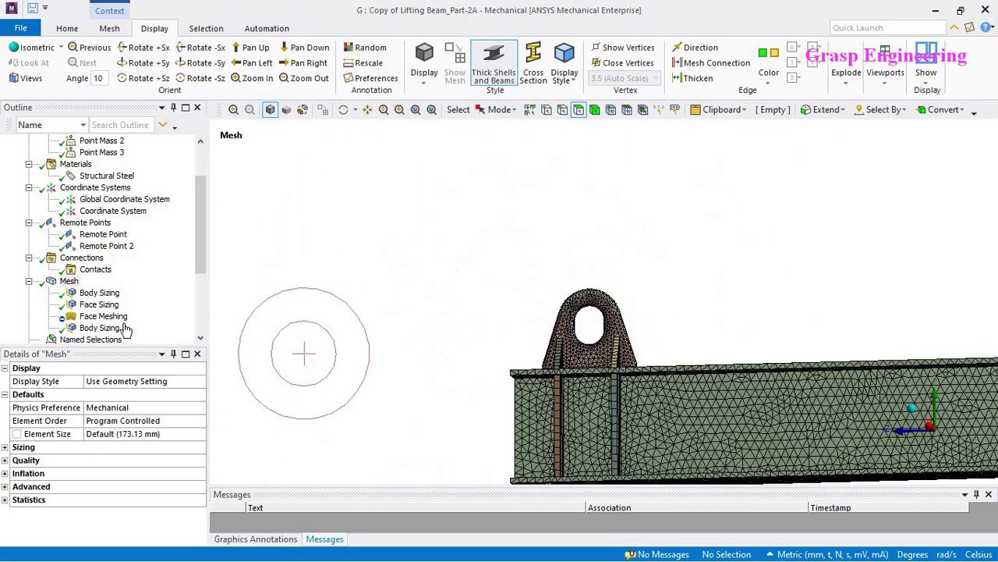
click(89, 294)
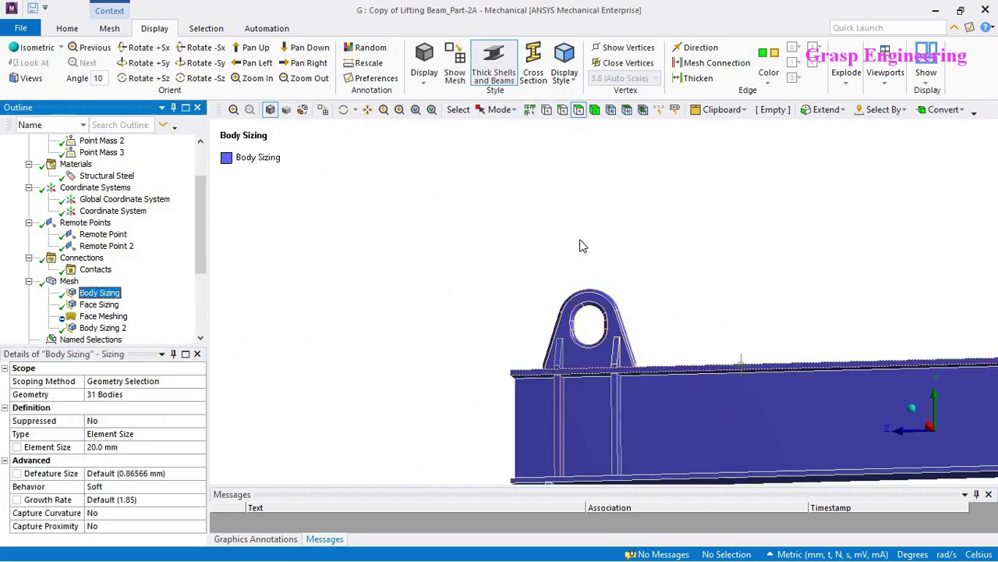
scroll(546, 212, down, 3)
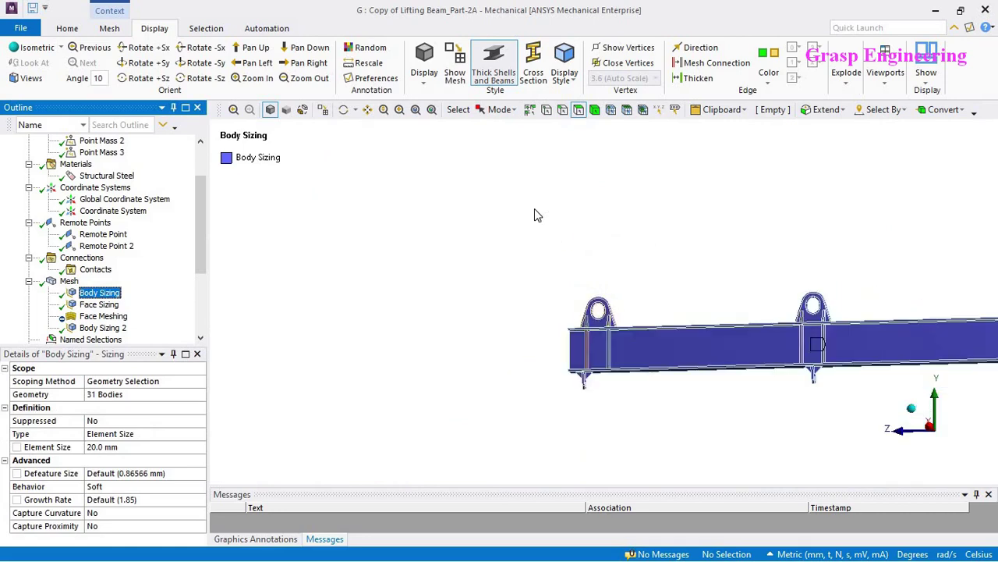
ctrl+middle_drag(910, 297, 704, 266)
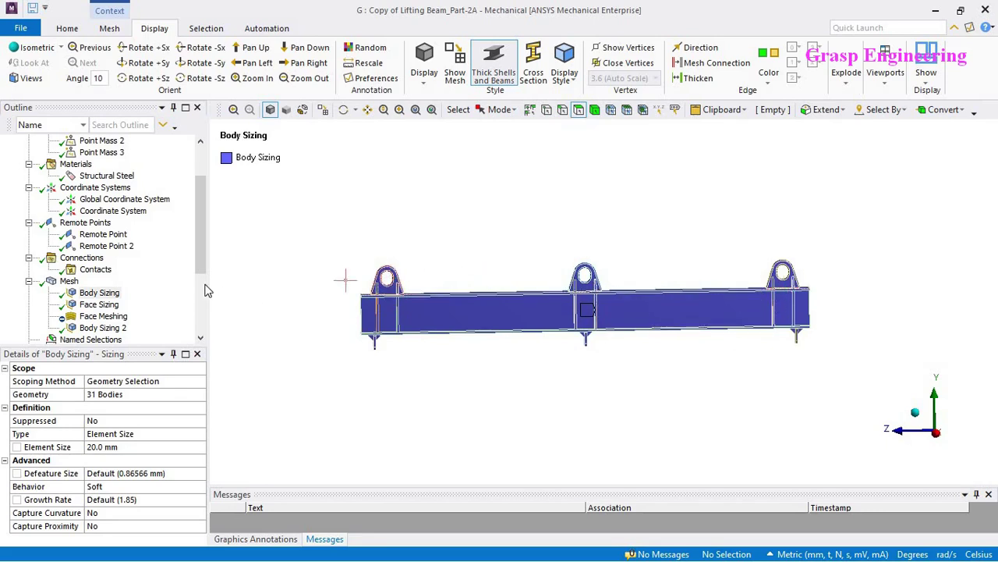
- Collapse the Mesh branch and examine the Static Structural environment with its point masses on the beam
drag(204, 268, 206, 289)
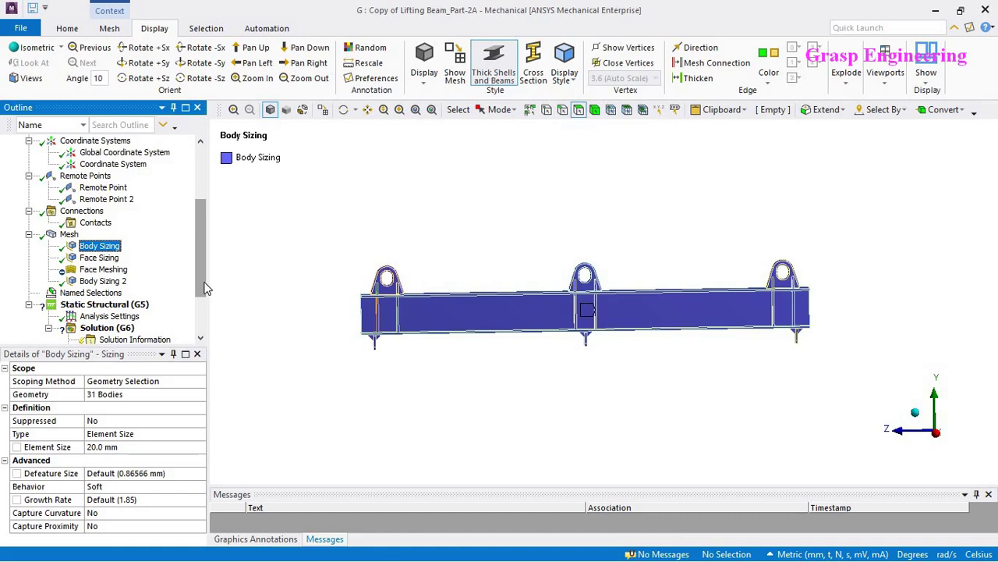
click(28, 234)
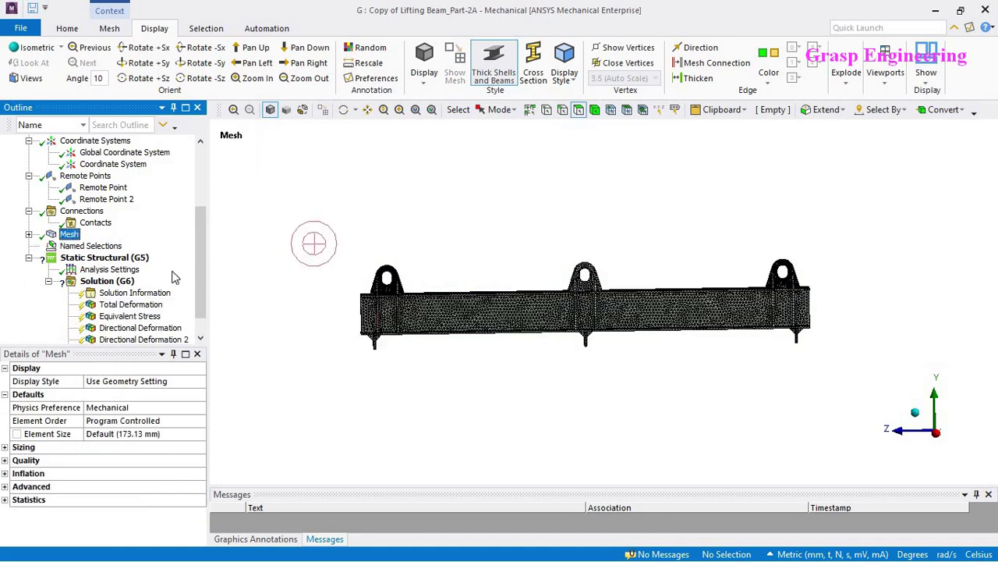
click(109, 281)
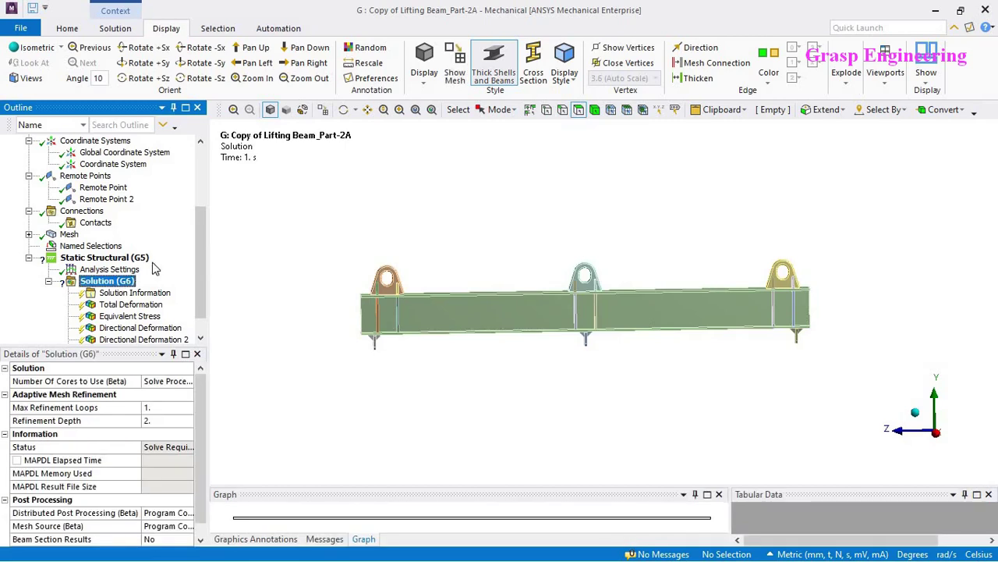
click(142, 259)
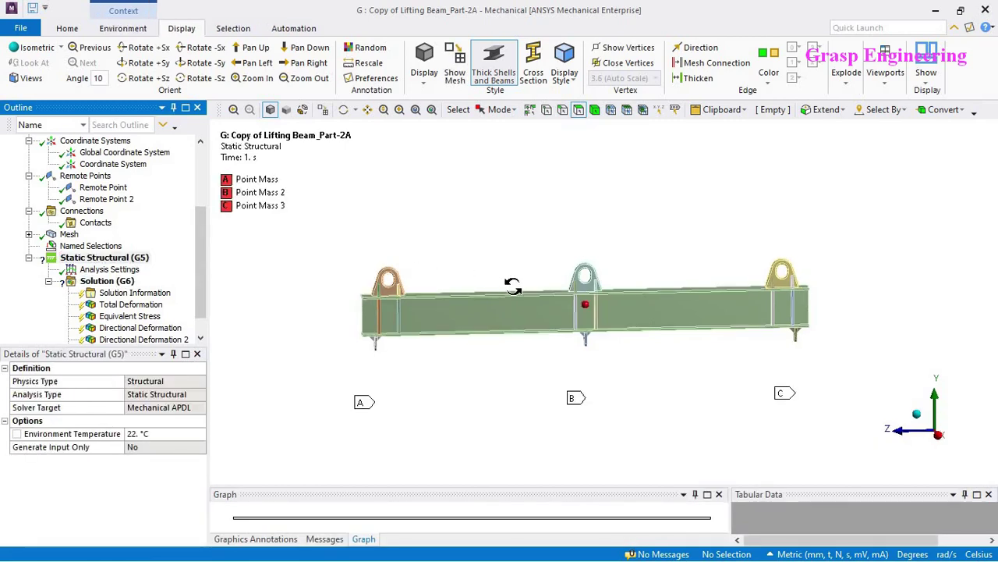
middle_drag(513, 286, 576, 371)
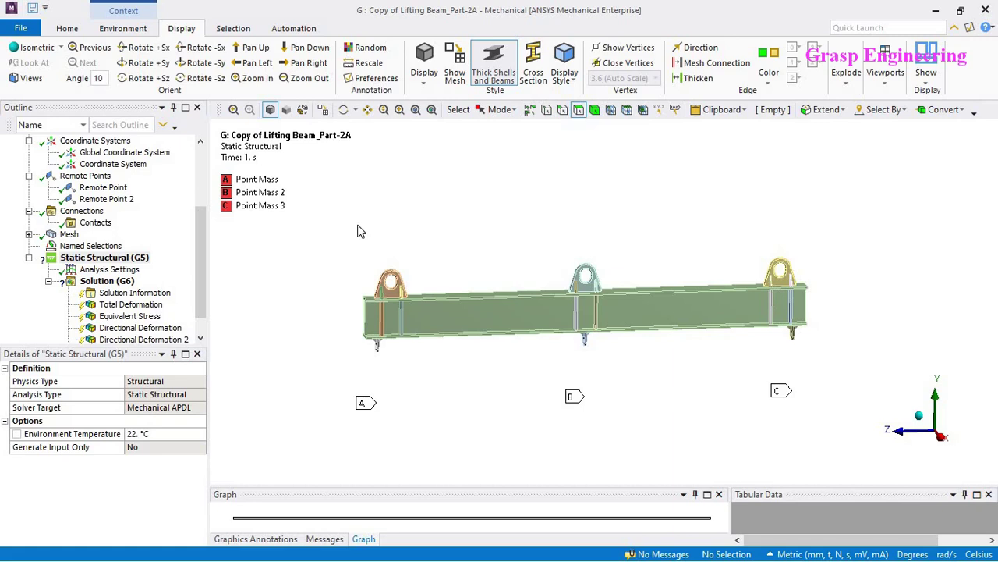
- Add Standard Earth Gravity to the Static Structural analysis and set its direction to -Y
right_click(142, 263)
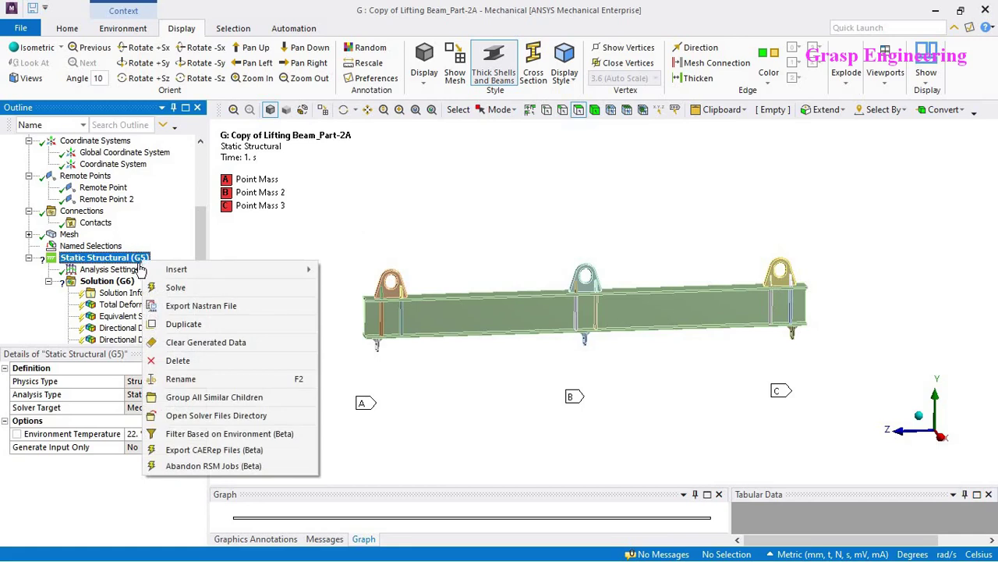
mouse_move(199, 273)
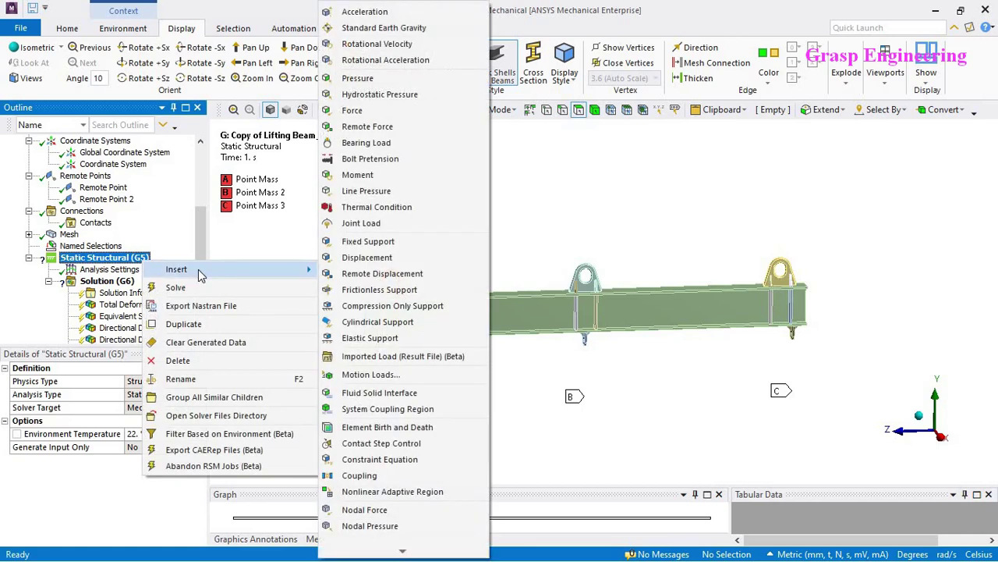
click(385, 30)
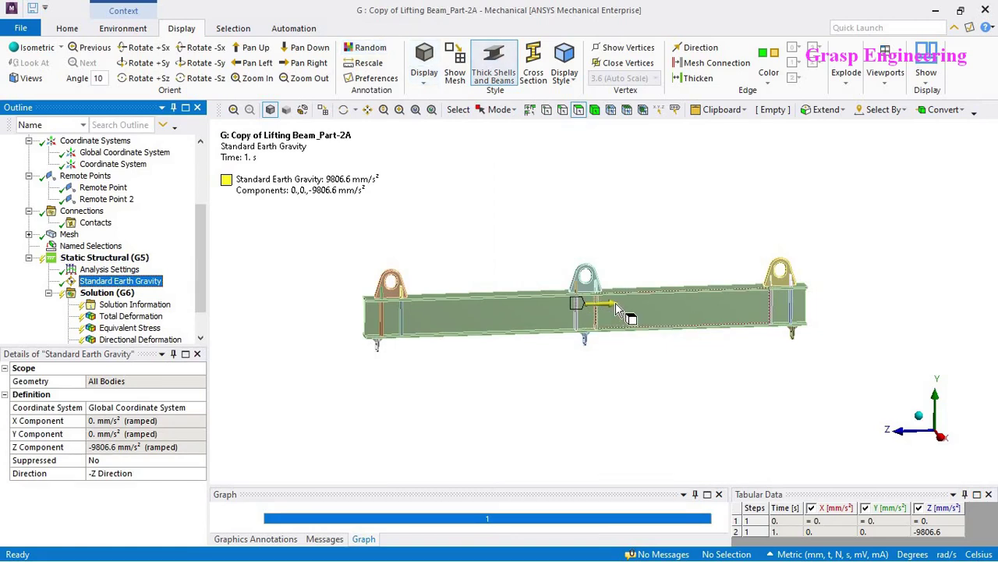
click(192, 476)
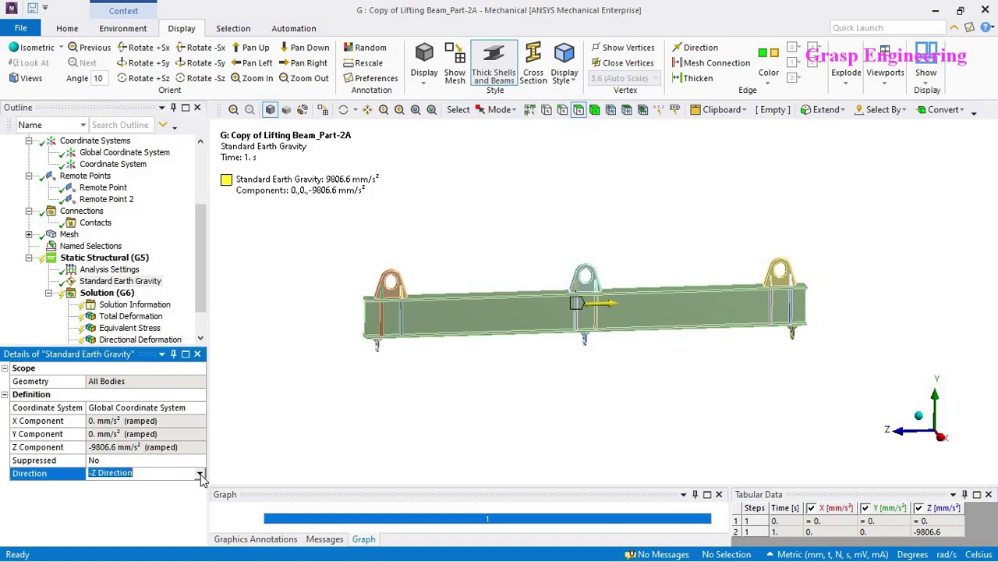
click(199, 473)
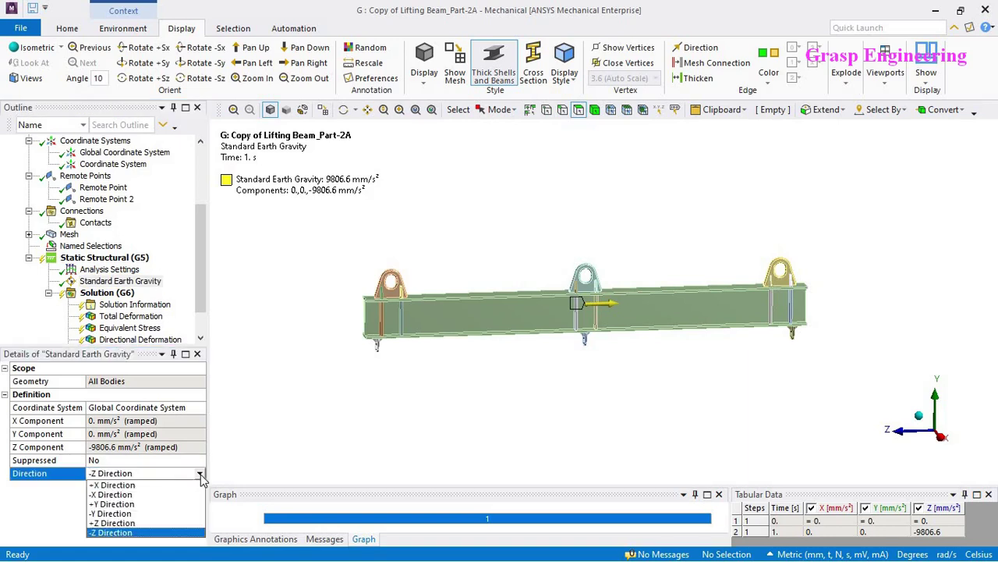
click(156, 514)
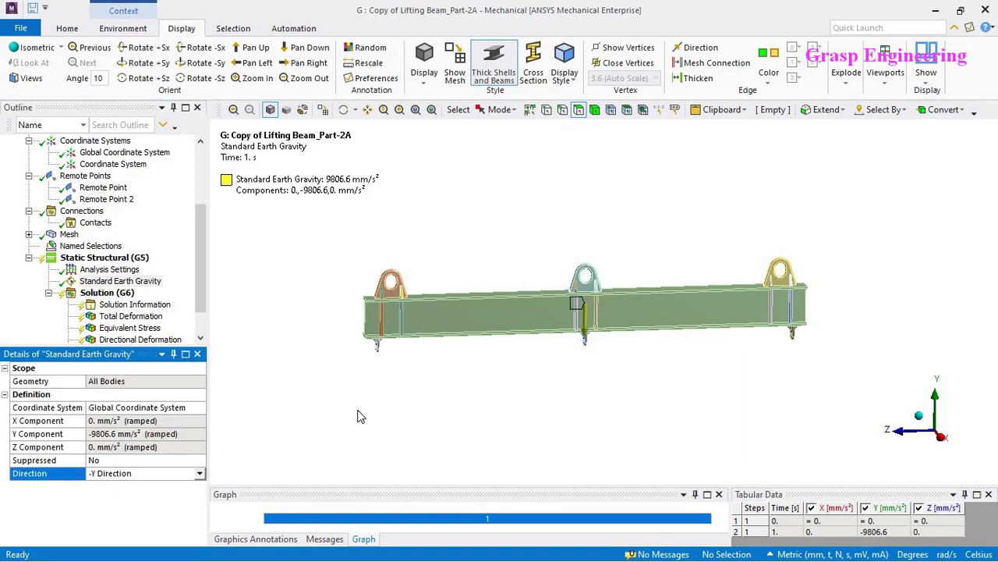
scroll(590, 352, down, 3)
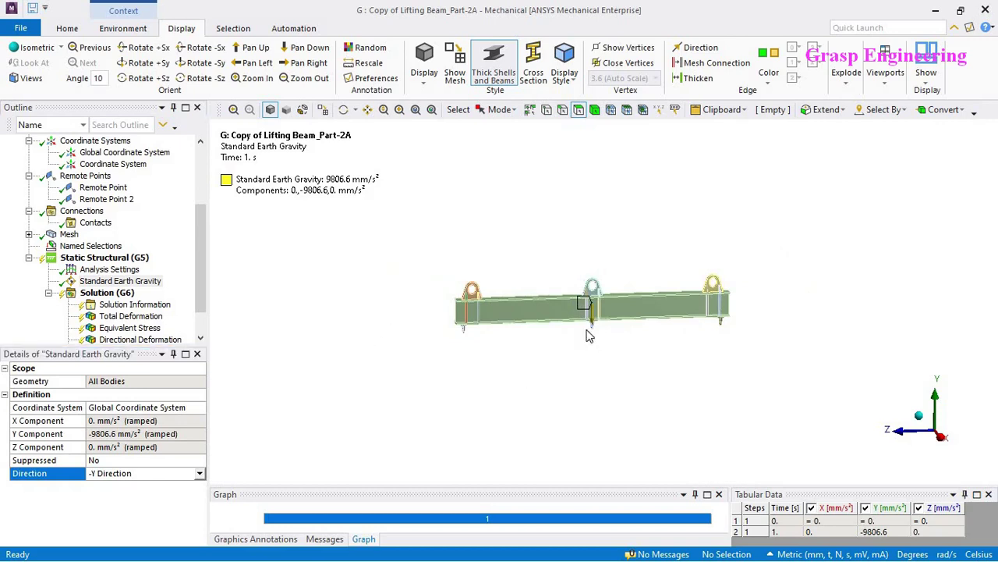
scroll(654, 402, up, 3)
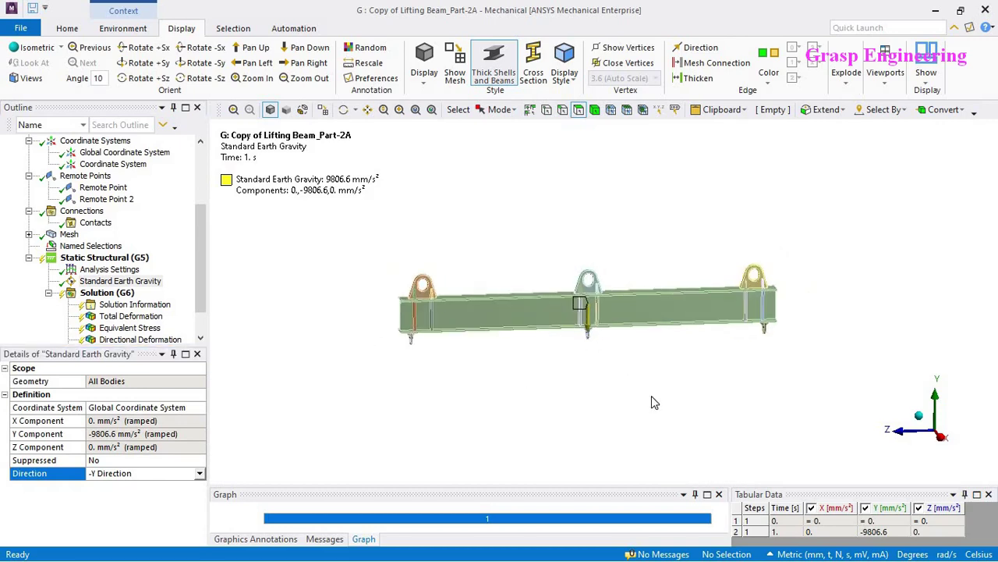
- Add an Acceleration load to the Static Structural analysis and define it by components
click(894, 534)
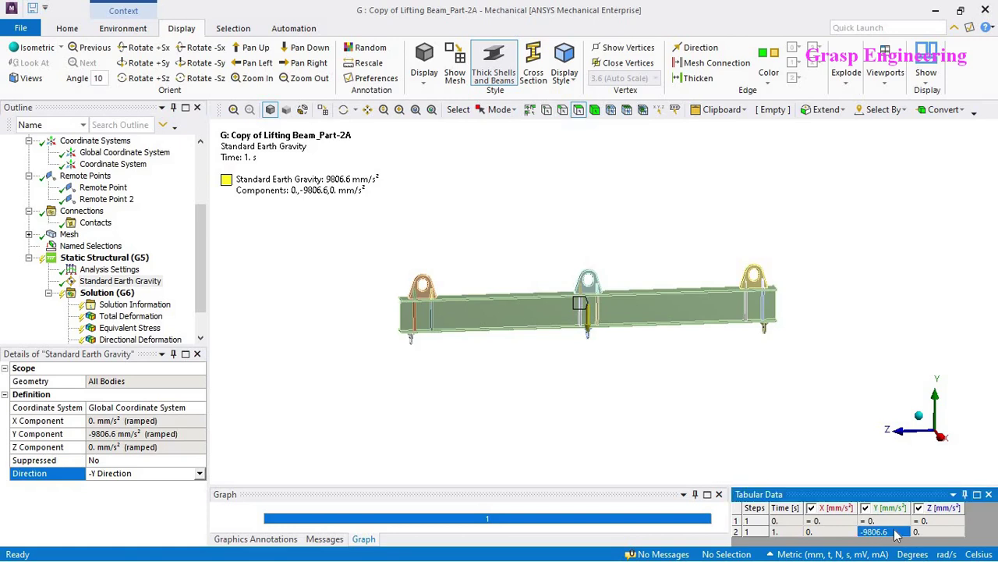
click(129, 260)
right_click(131, 262)
mouse_move(168, 265)
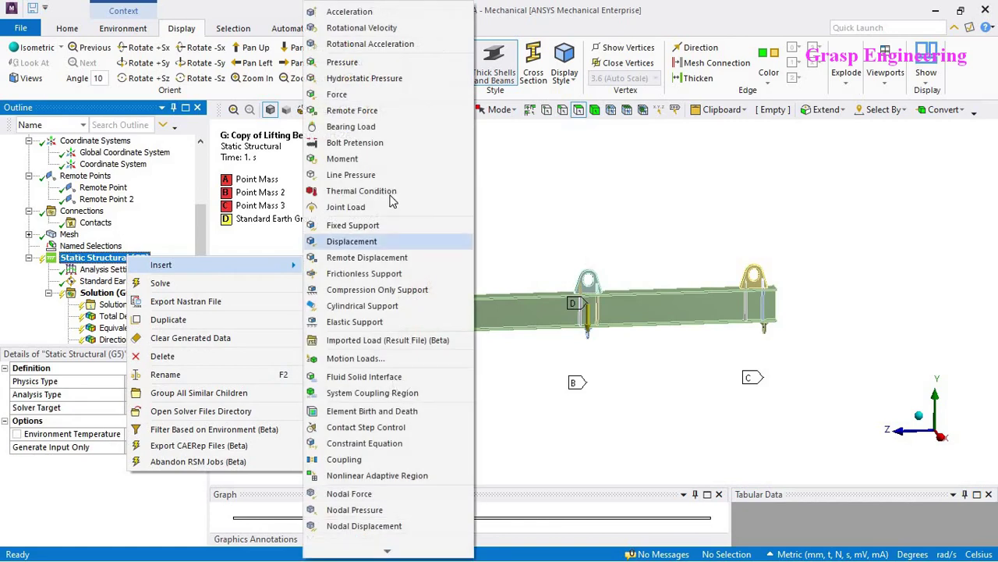
click(366, 12)
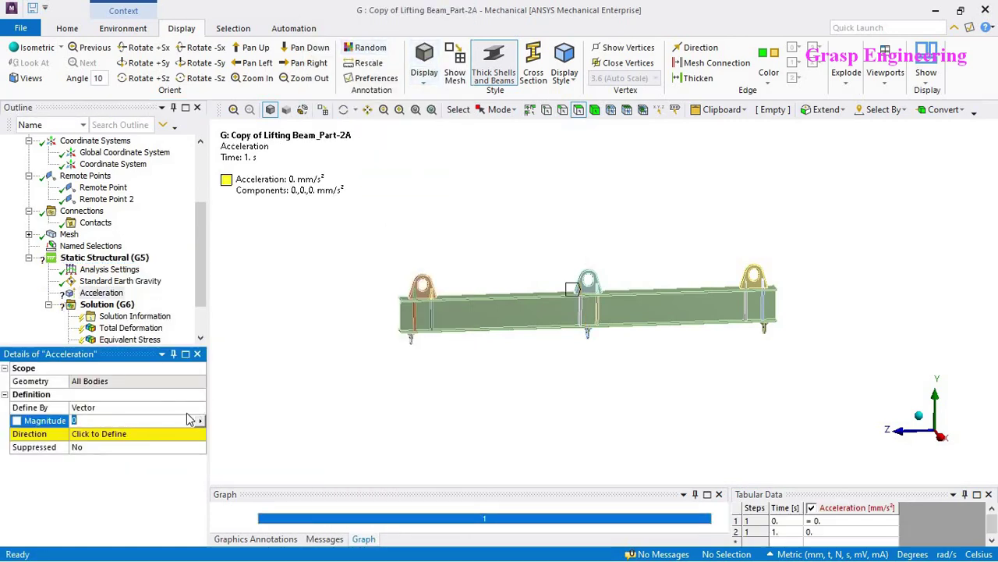
click(201, 421)
click(203, 422)
click(196, 408)
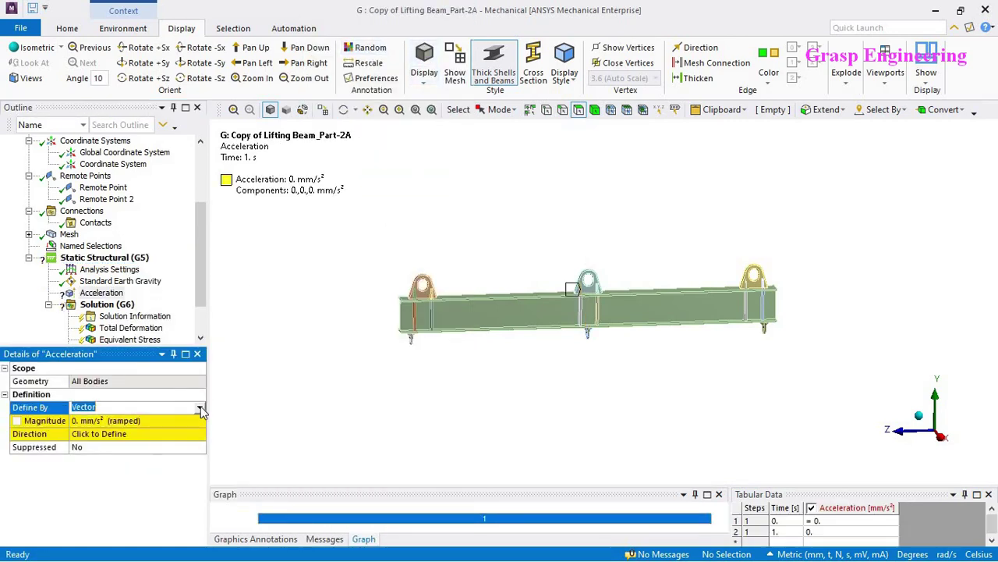
click(200, 407)
click(148, 420)
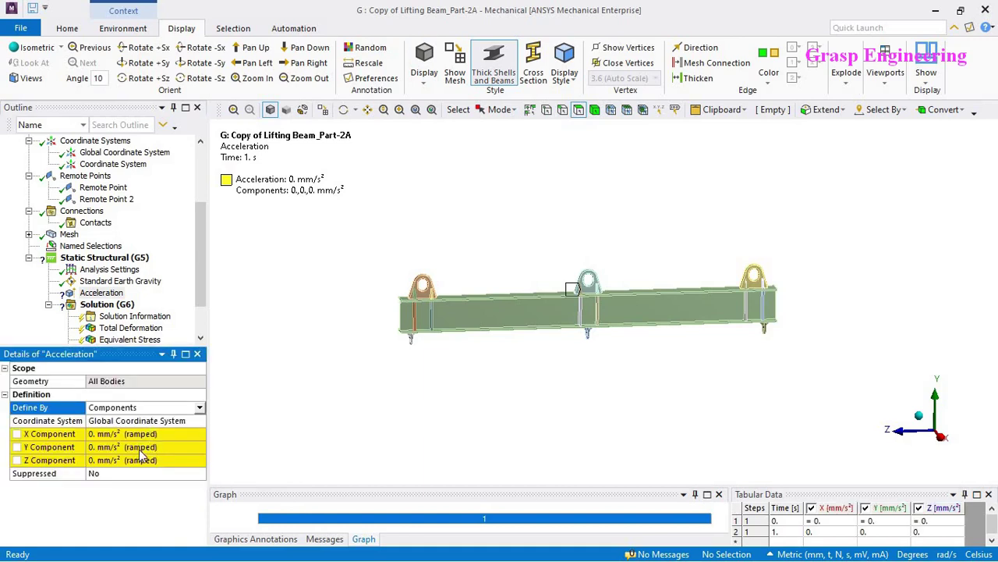
- Set the acceleration's Y component to -9806.6 mm/s² and compare it with Standard Earth Gravity
click(140, 447)
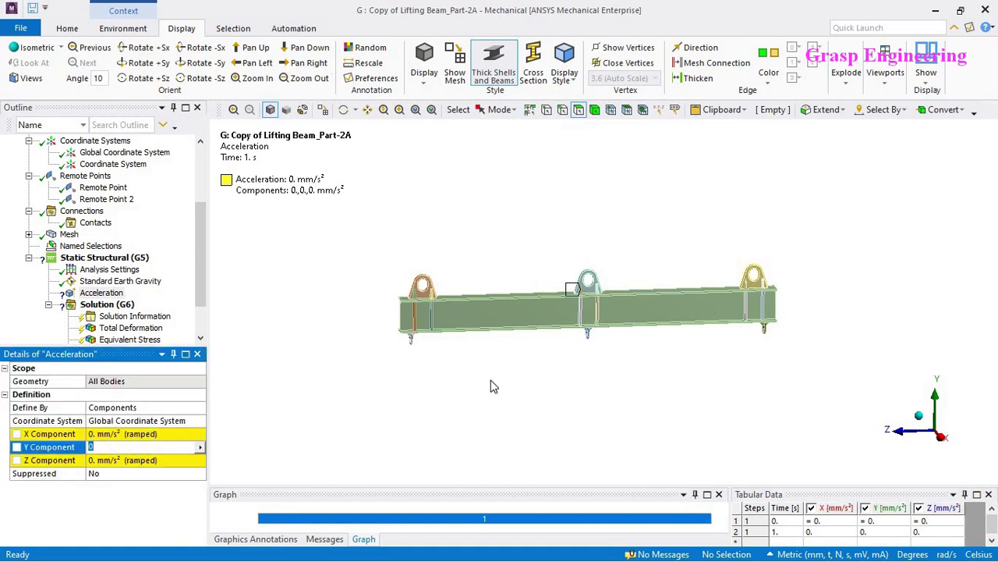
text(-9806.6)
key(Return)
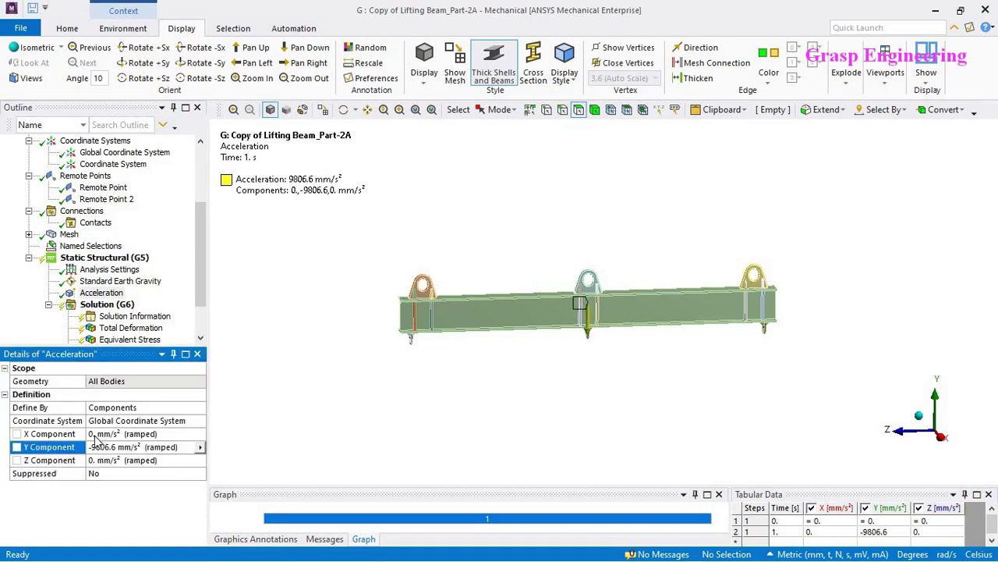
click(121, 281)
scroll(535, 382, up, 3)
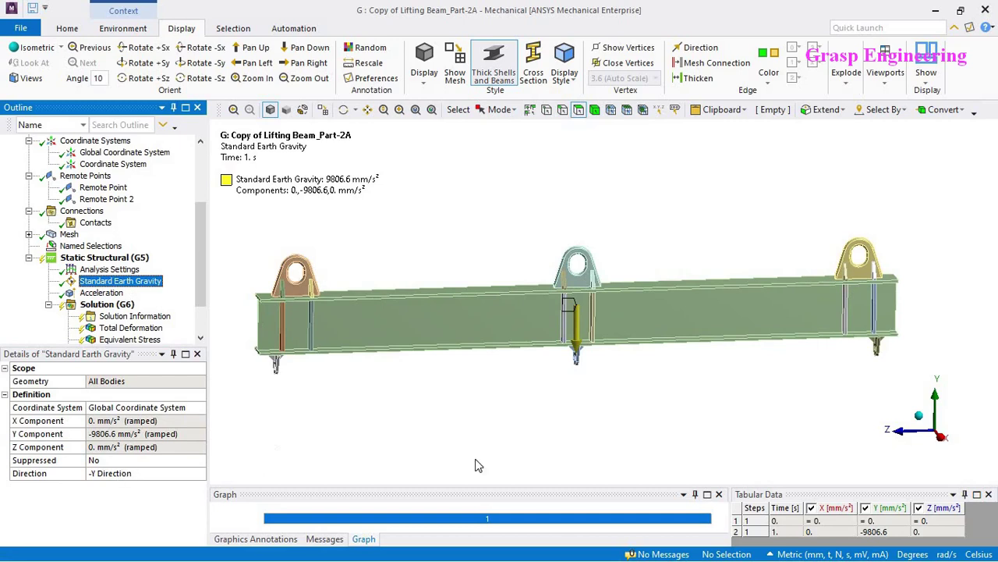
- Reverse the acceleration by setting its Y component to 9806.6 mm/s², and compare its direction with Standard Earth Gravity
click(105, 295)
scroll(632, 312, down, 2)
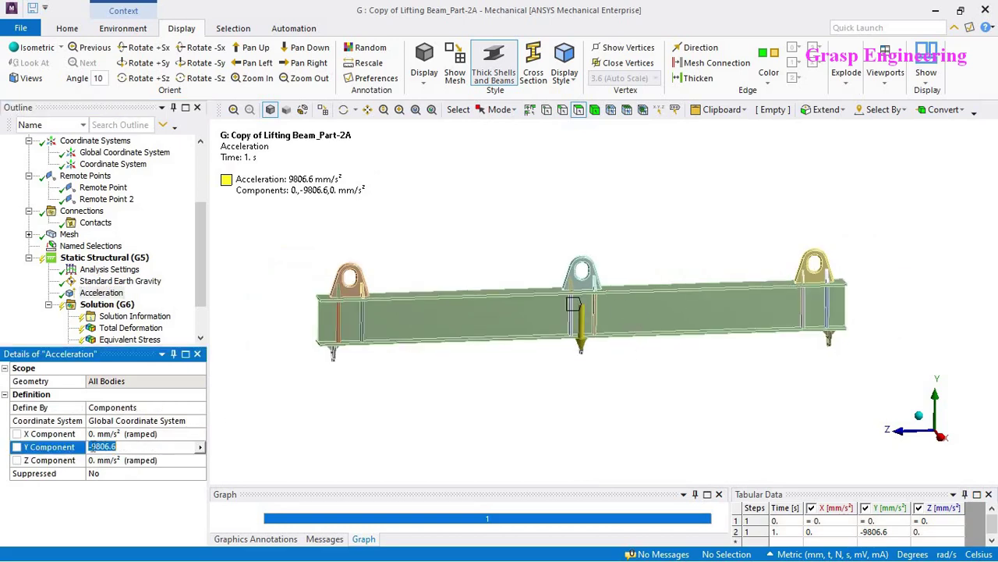
click(92, 447)
key(Return)
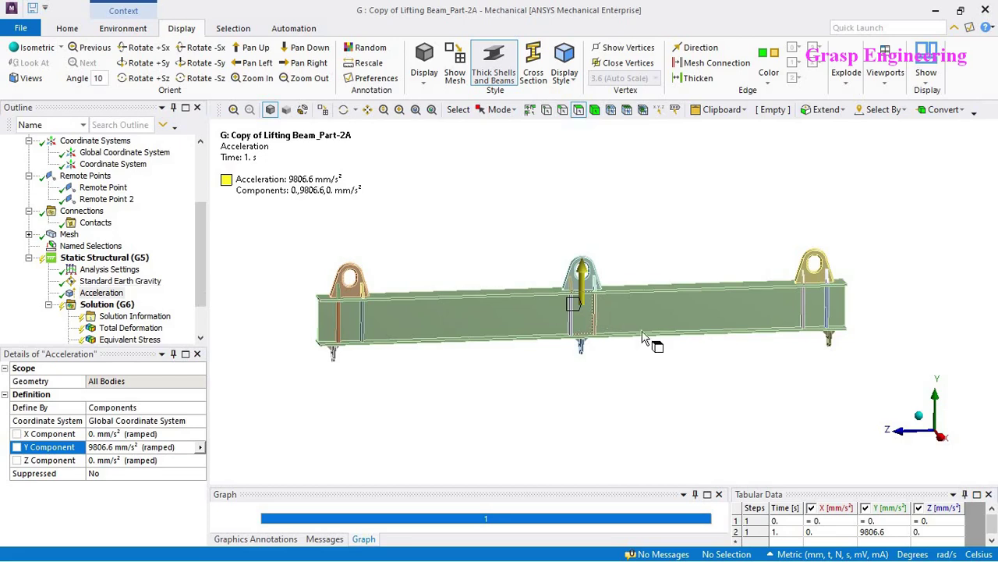
click(141, 282)
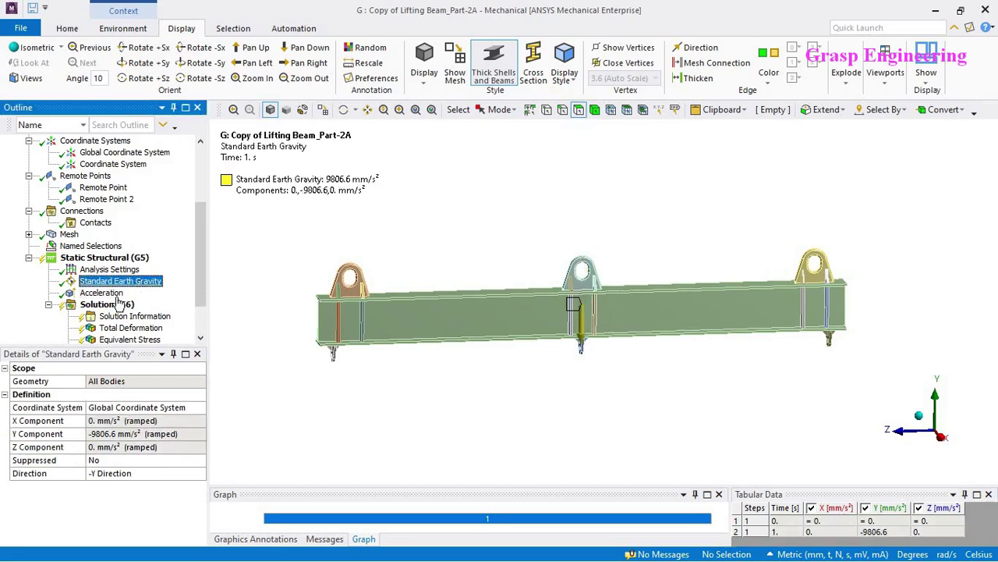
- Delete the Acceleration load from the Static Structural analysis and return to Standard Earth Gravity
right_click(100, 293)
key(Return)
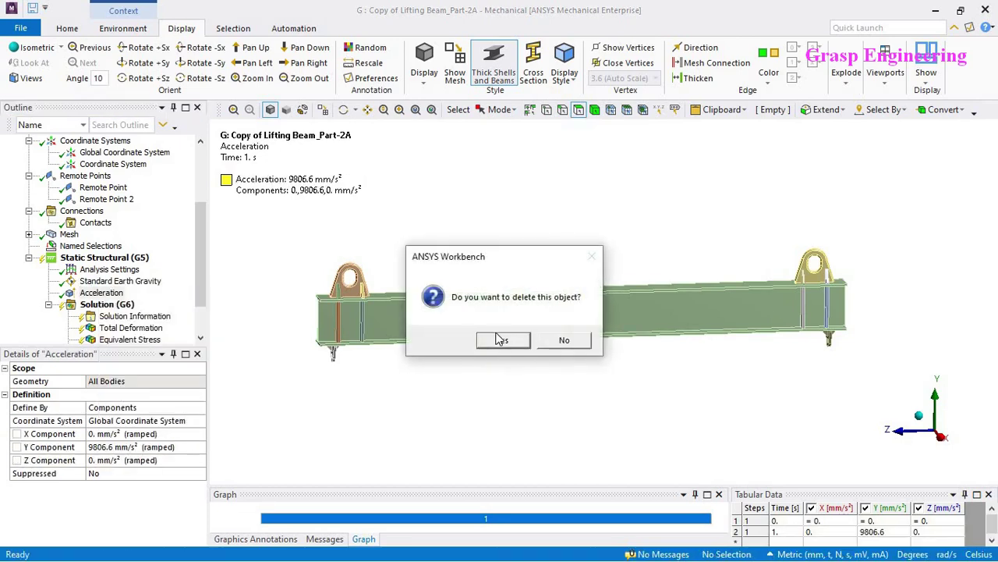
click(502, 339)
click(140, 282)
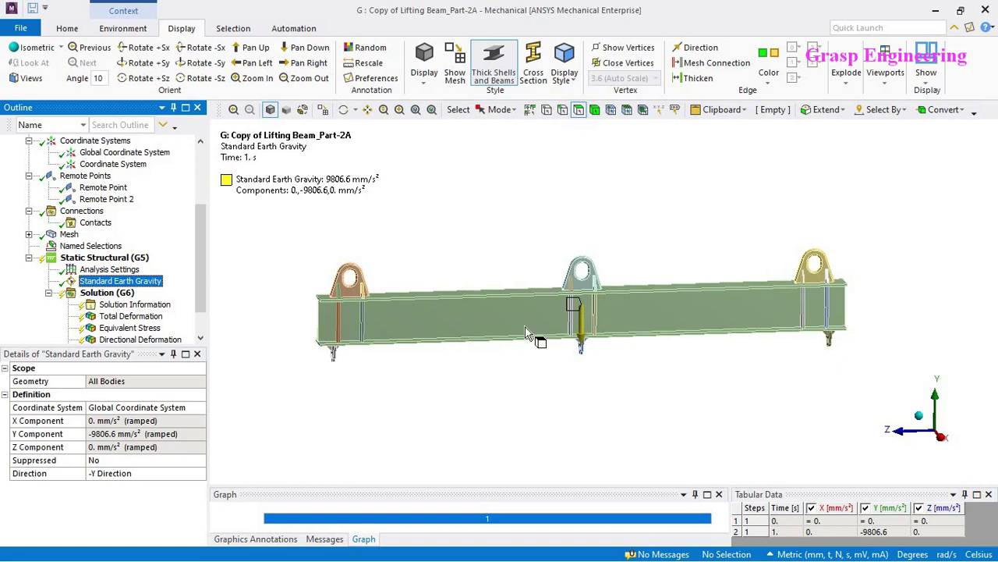
scroll(516, 387, down, 2)
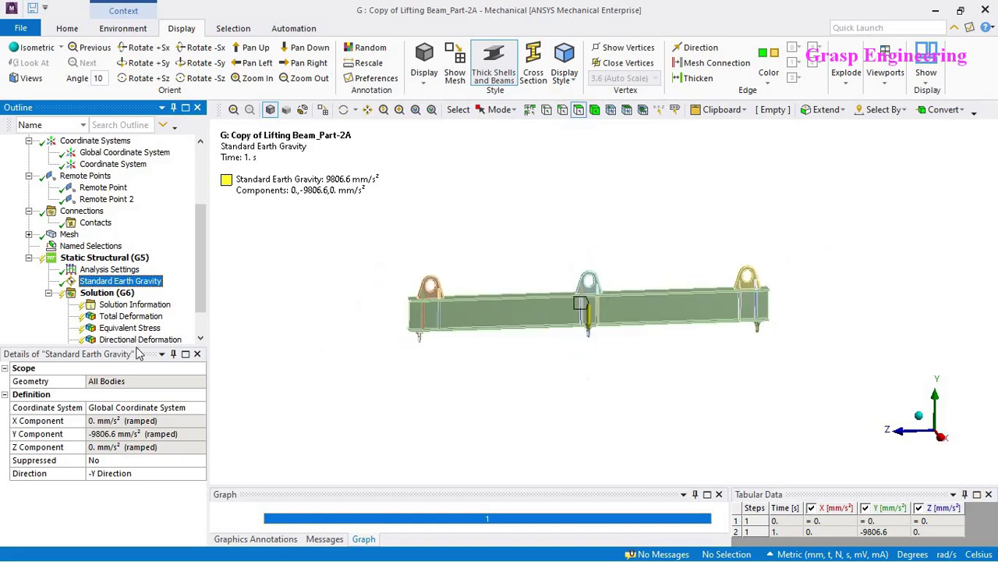
- Enlarge the outline area and examine the two remote points defined for the lug holes
drag(144, 348, 148, 404)
scroll(471, 414, down, 2)
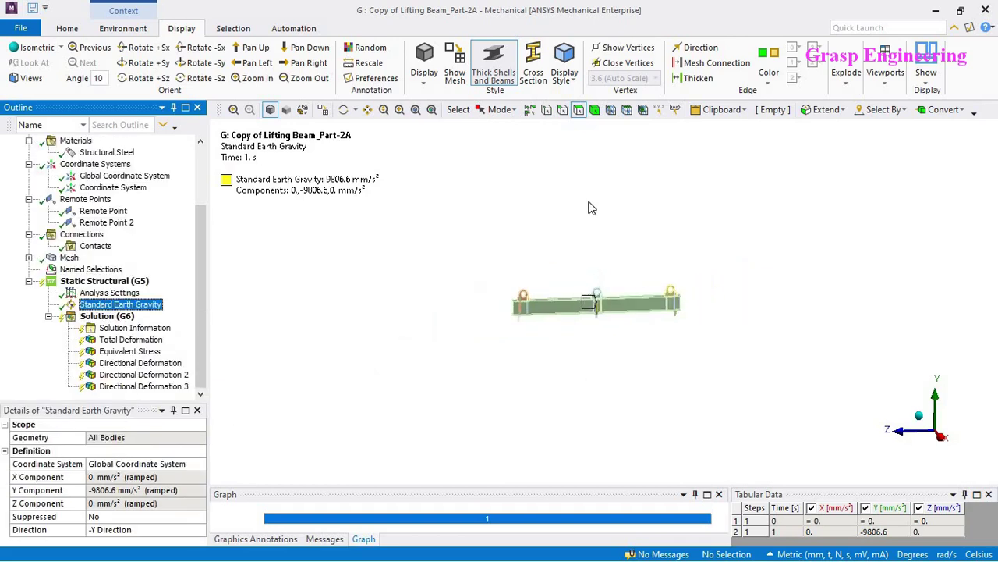
click(94, 212)
click(98, 223)
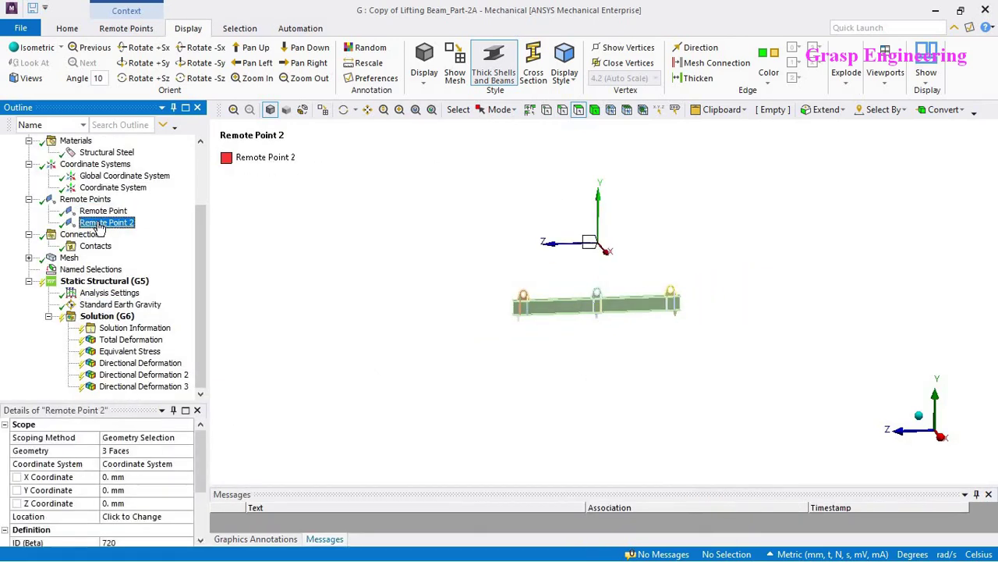
- Add a Remote Displacement boundary condition to the Static Structural analysis
click(134, 282)
right_click(136, 285)
mouse_move(170, 293)
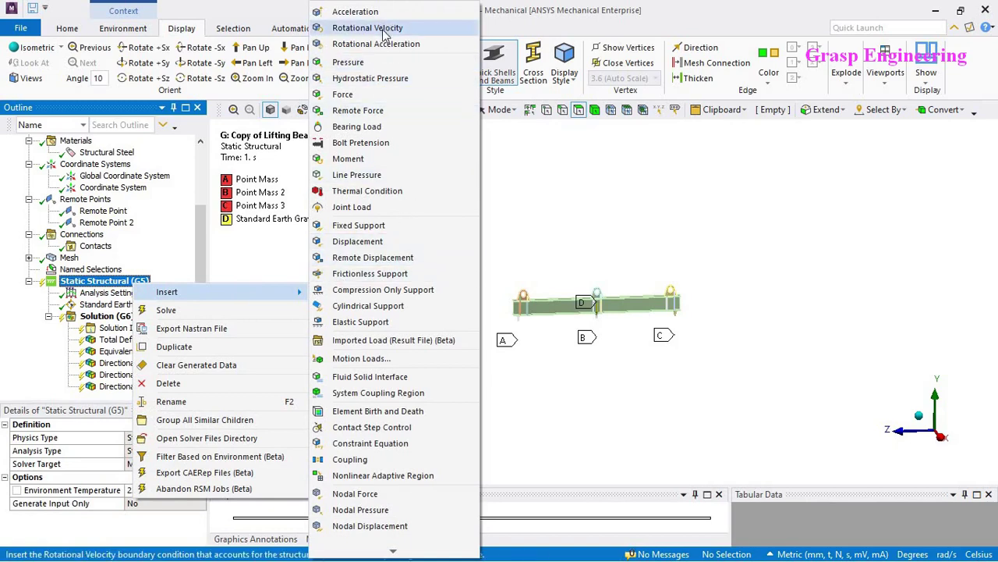
click(391, 260)
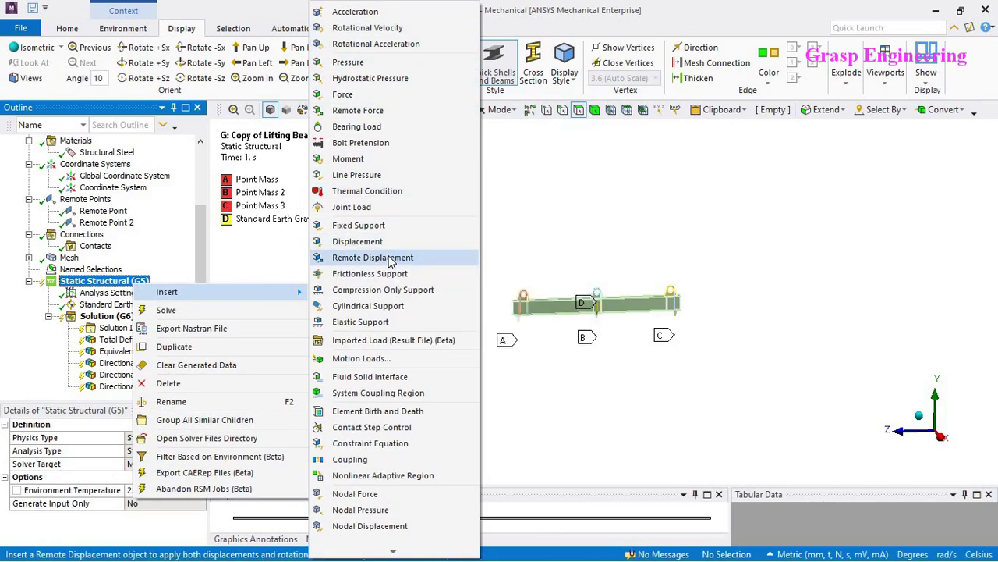
- Scope the Remote Displacement by the Remote Point method and assign it to Remote Point
click(137, 437)
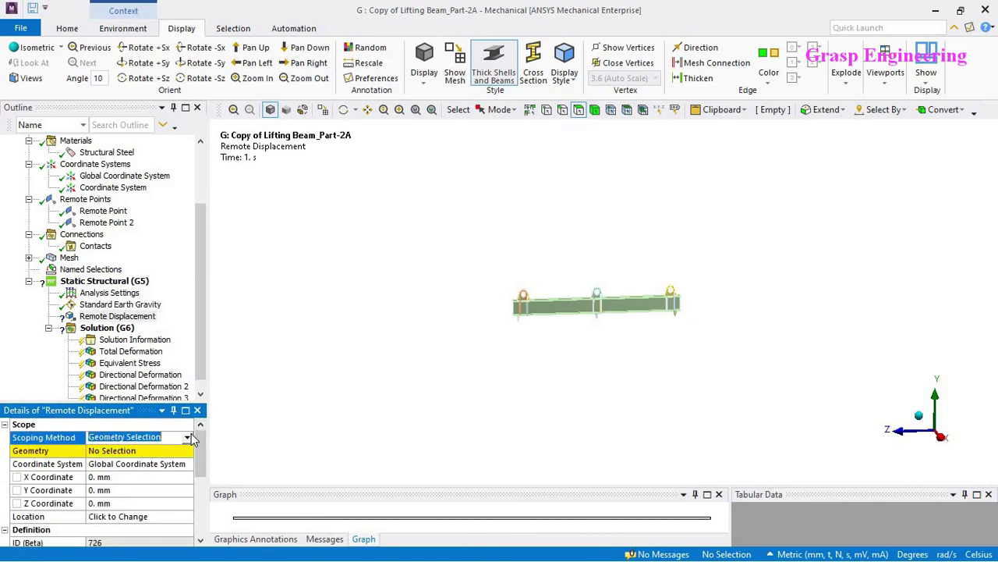
click(188, 438)
click(143, 469)
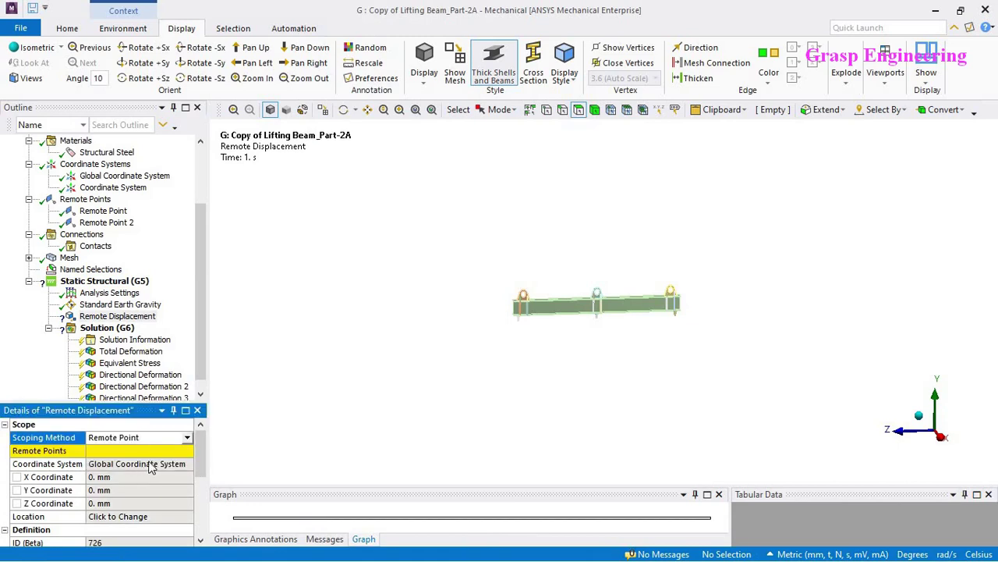
click(166, 451)
click(161, 453)
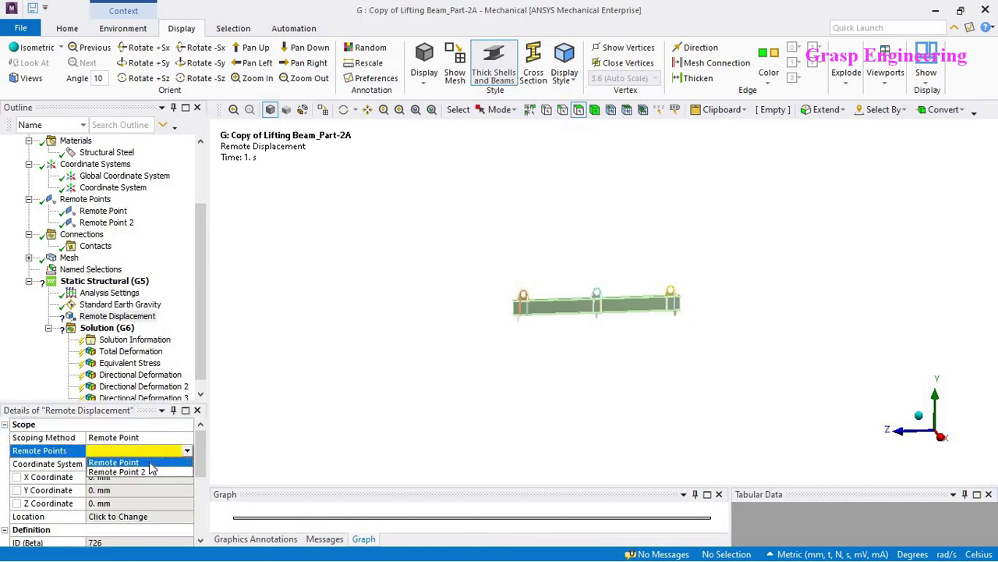
click(150, 463)
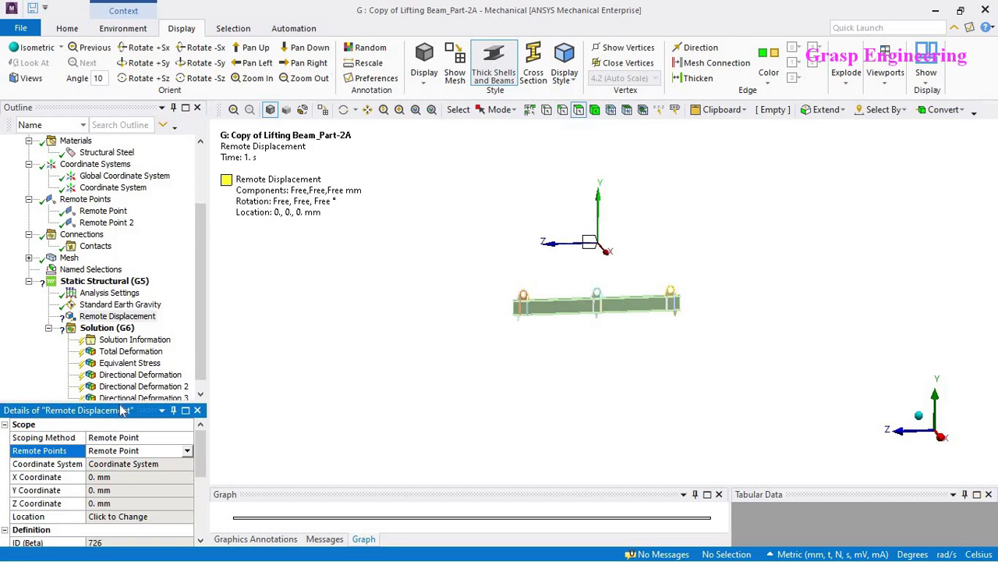
- Set the X, Y and Z displacement components of the Remote Displacement to 0 mm
drag(117, 403, 117, 301)
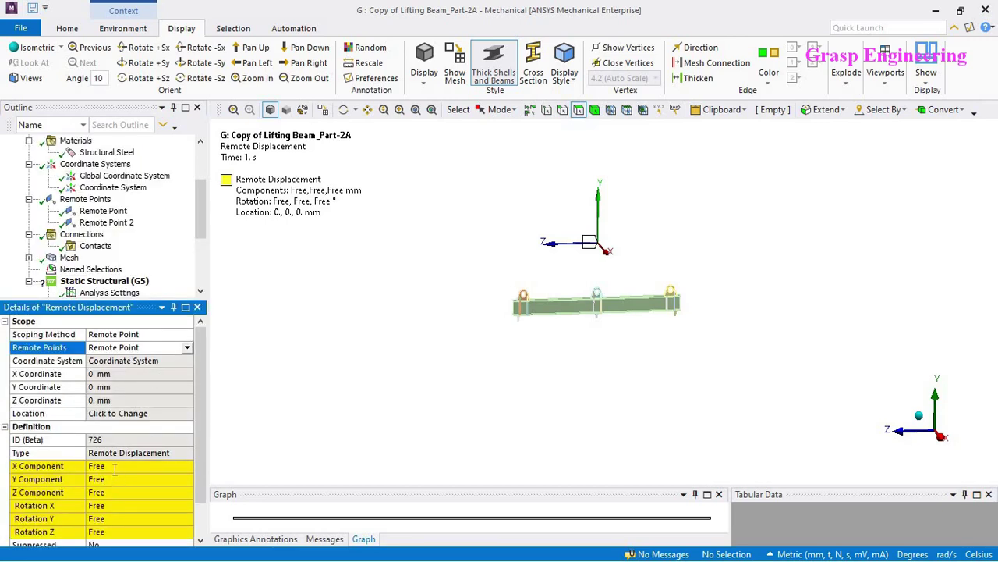
click(115, 466)
key(Return)
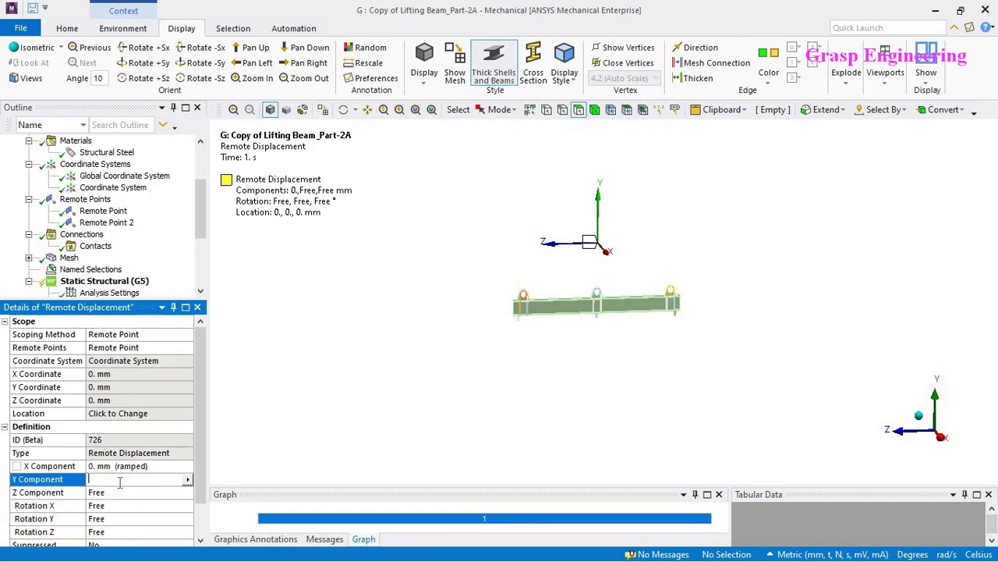
scroll(127, 468, down, 1)
text(0)
key(Return)
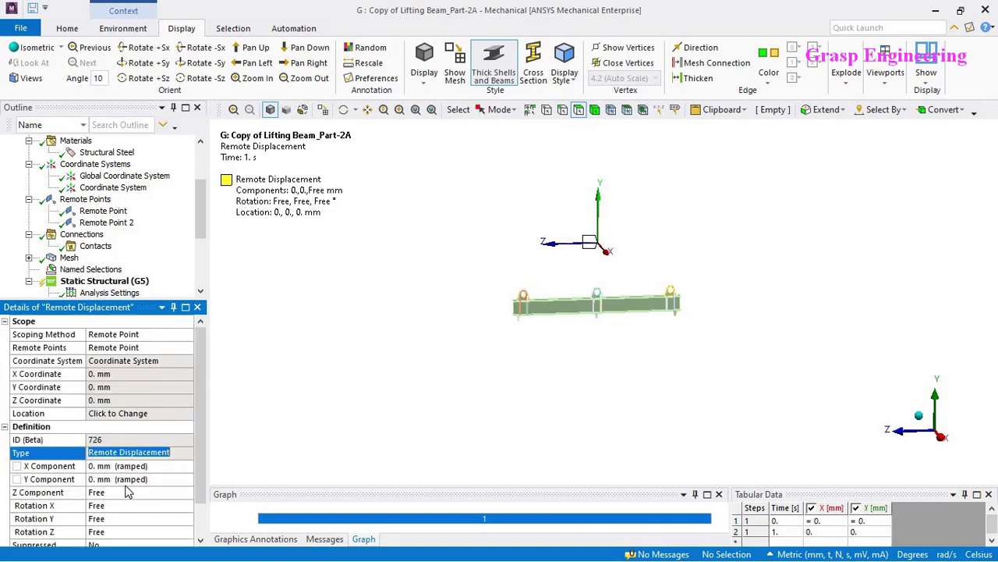
click(120, 491)
text(0)
key(Return)
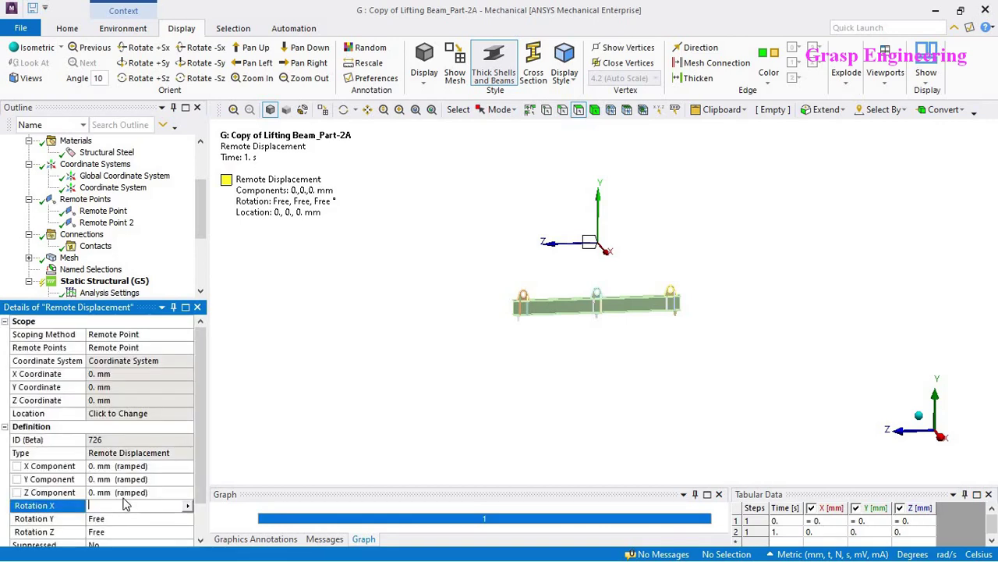
- Set Rotation X, Rotation Y and Rotation Z of the Remote Displacement to 0°
scroll(121, 508, down, 1)
key(Return)
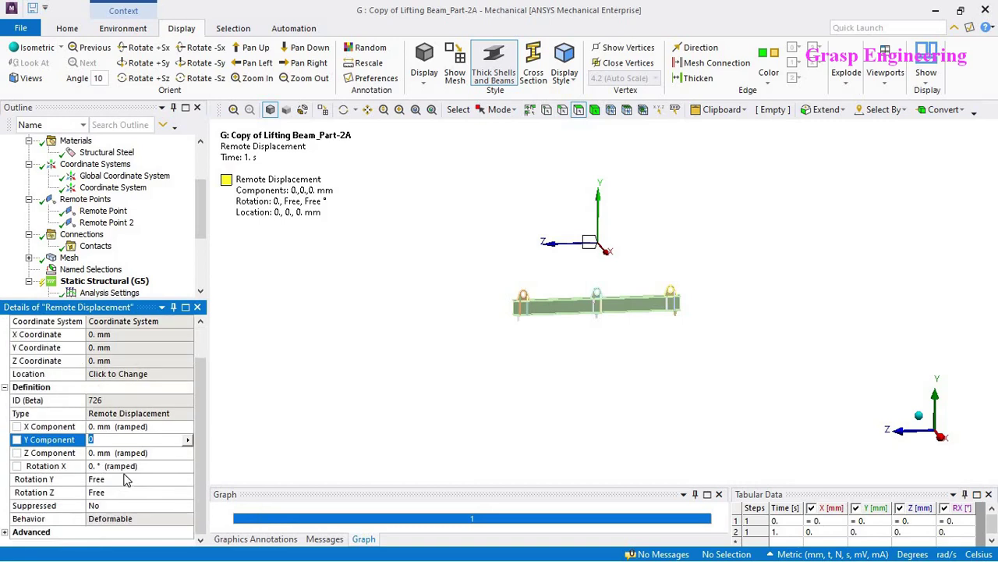
click(122, 479)
key(Return)
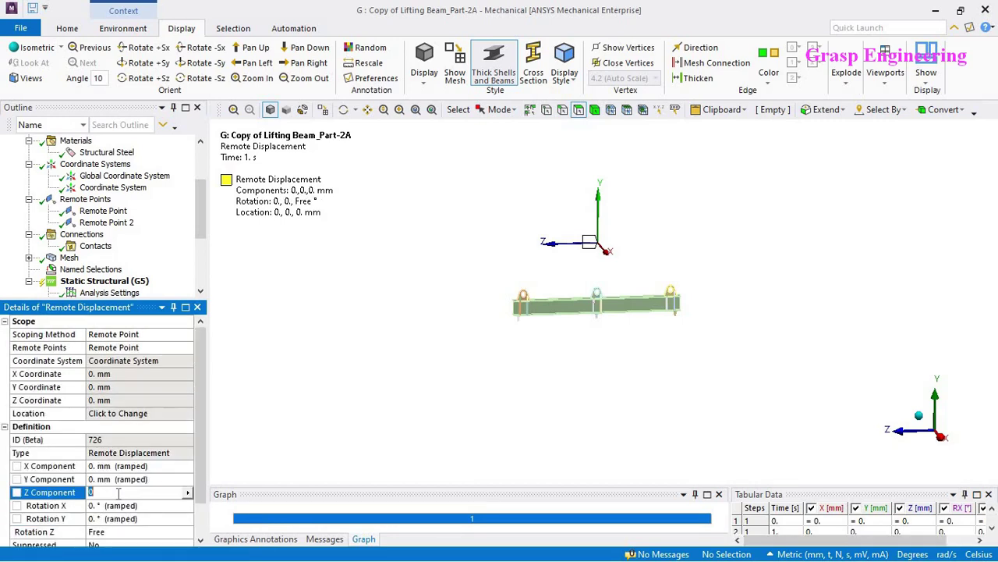
key(Return)
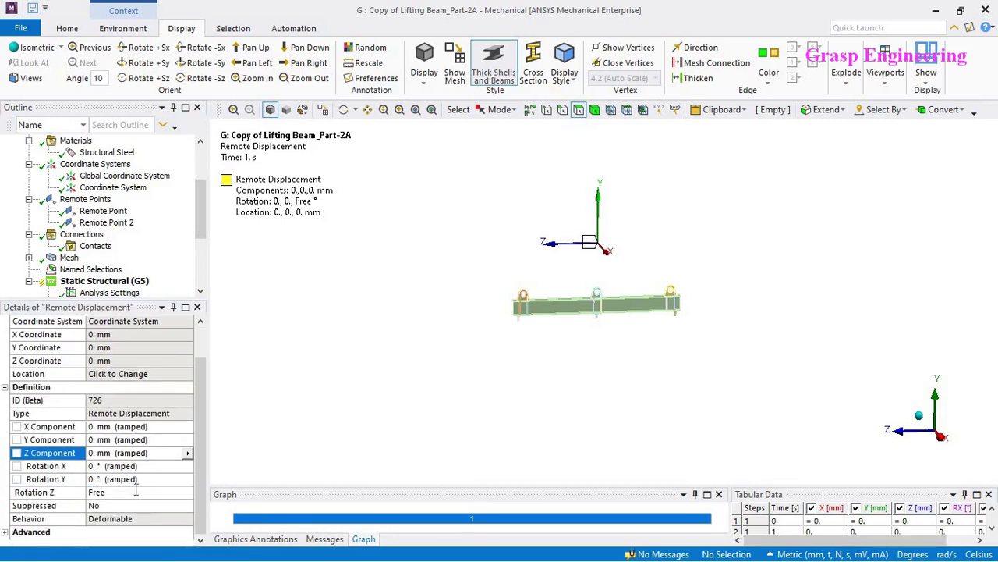
click(135, 491)
text(0)
key(Return)
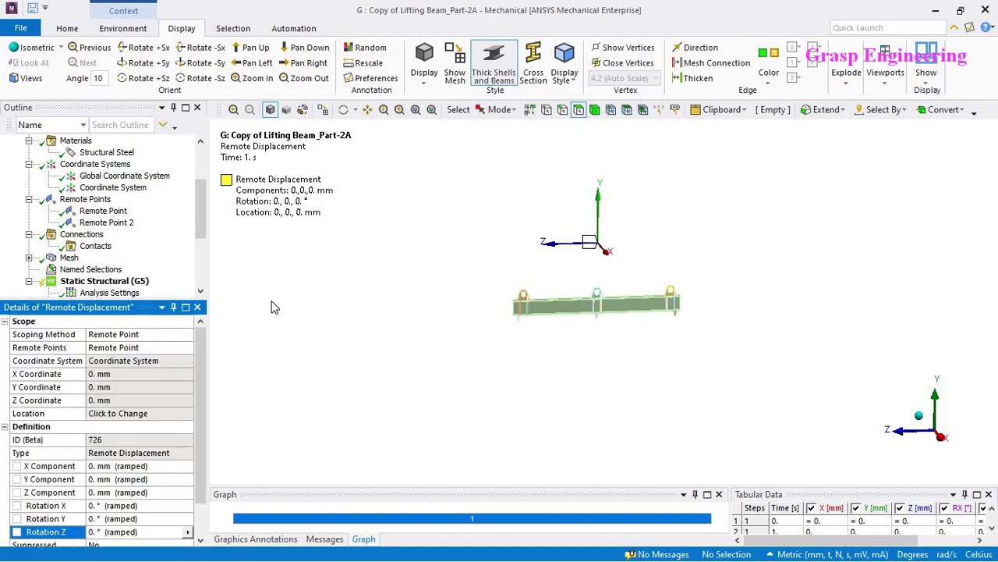
scroll(581, 247, up, 1)
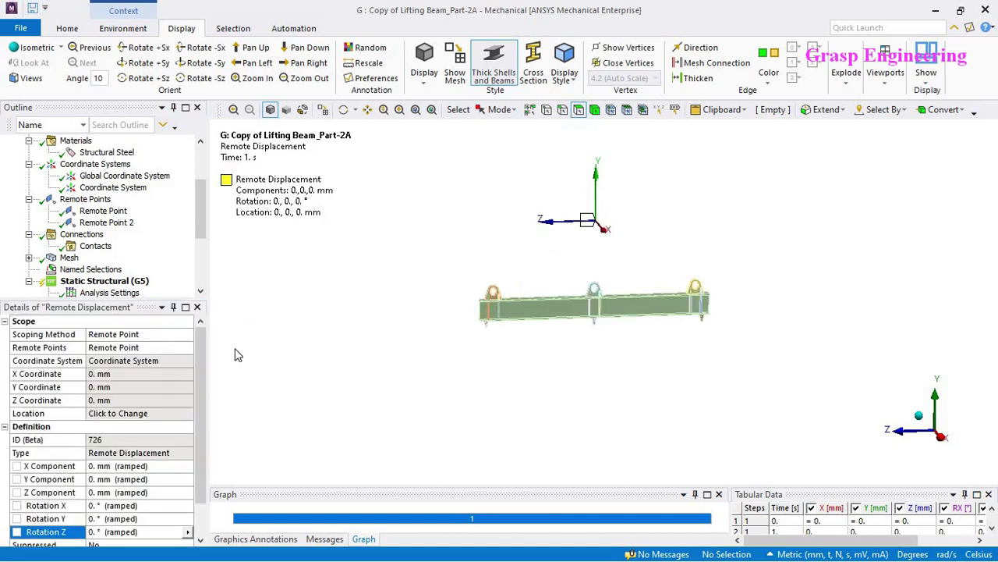
- Duplicate the Remote Displacement and assign the copy to Remote Point 2
scroll(197, 251, down, 3)
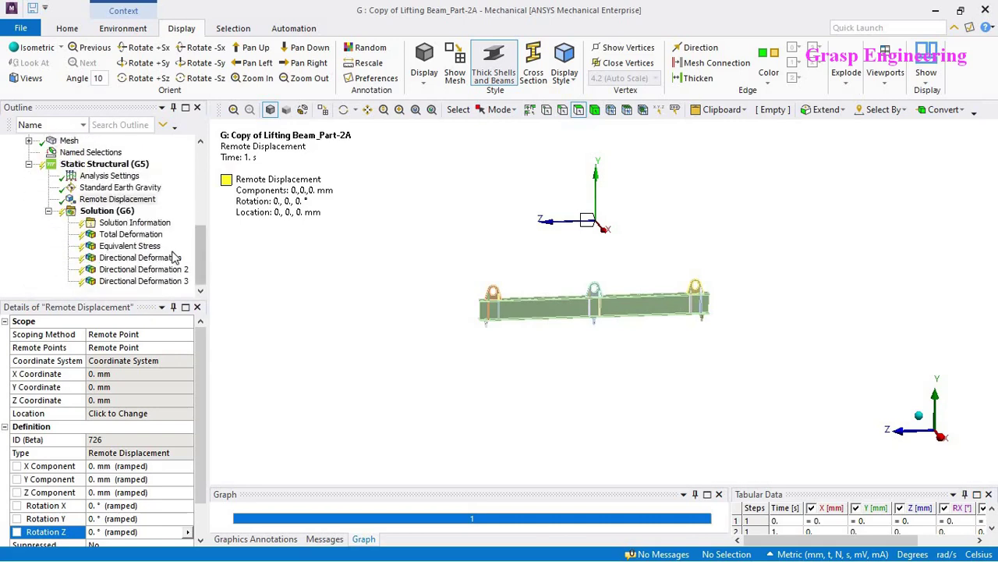
right_click(142, 200)
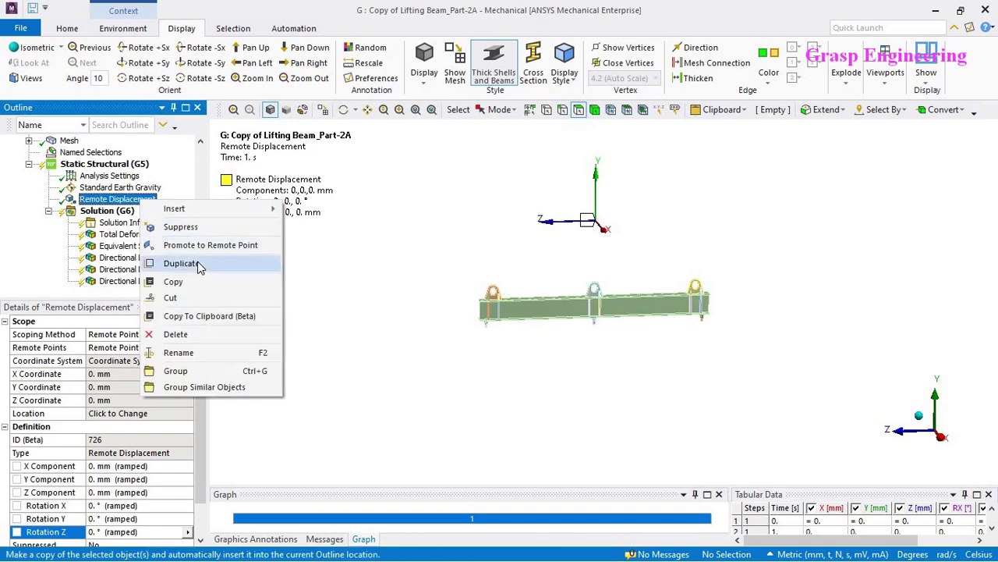
click(188, 263)
click(152, 349)
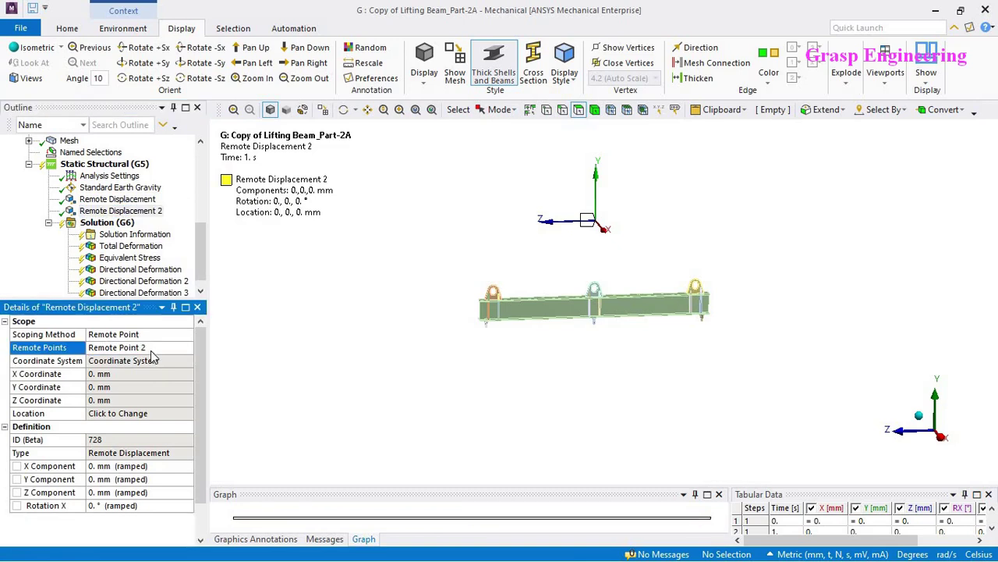
- Review both remote displacements and the Standard Earth Gravity load, and enlarge the outline area
click(121, 211)
ctrl+click(117, 199)
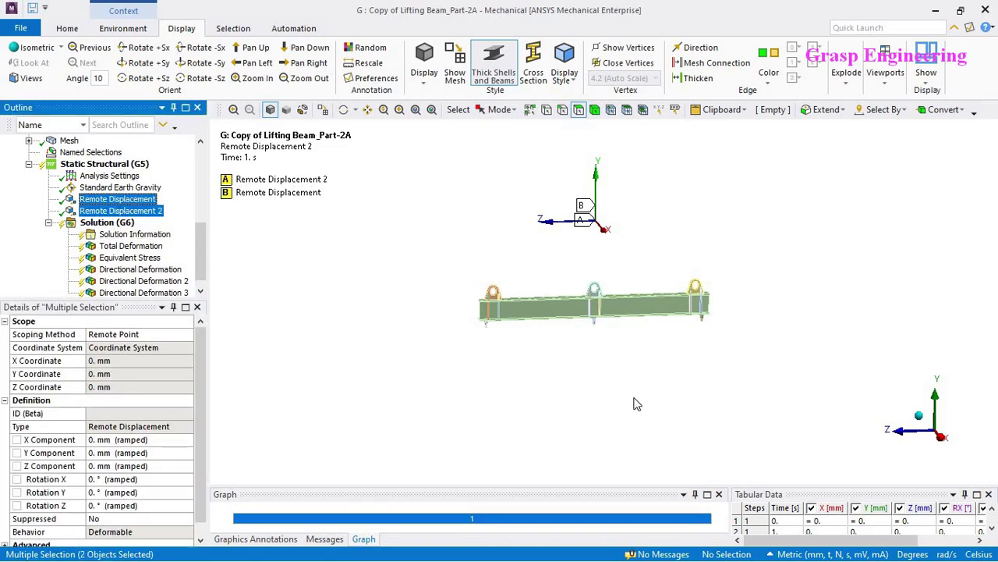
click(120, 187)
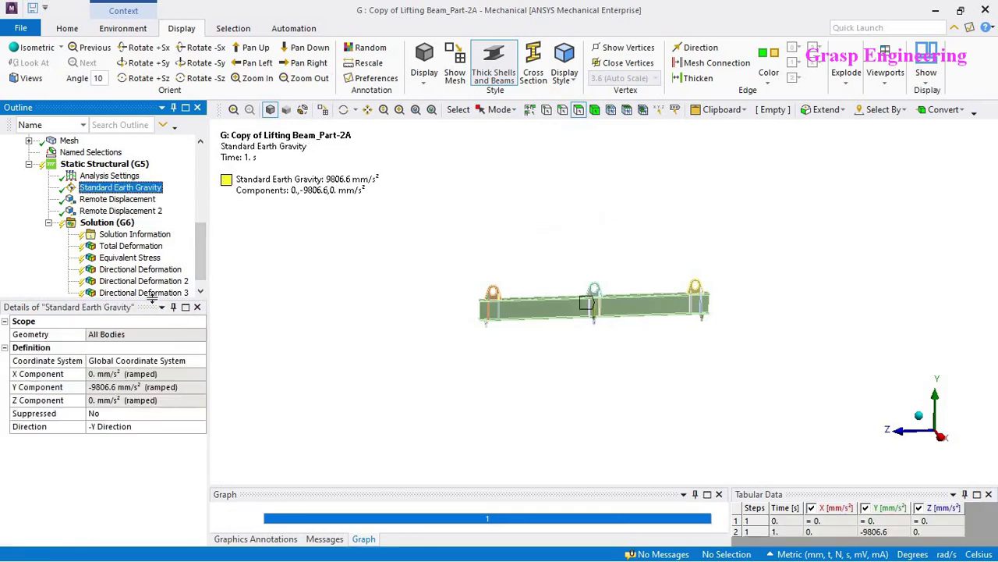
drag(152, 299, 153, 410)
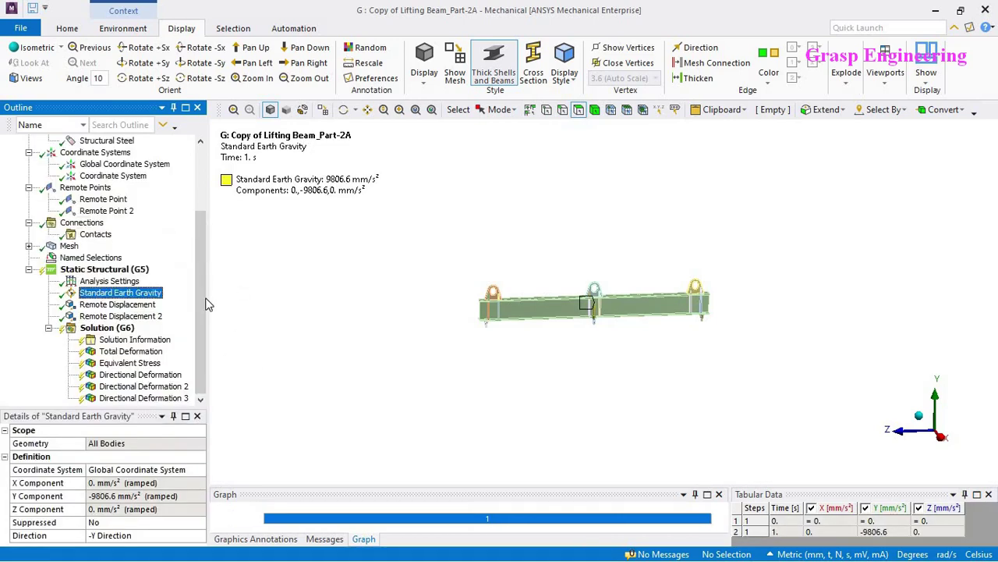
drag(209, 304, 250, 301)
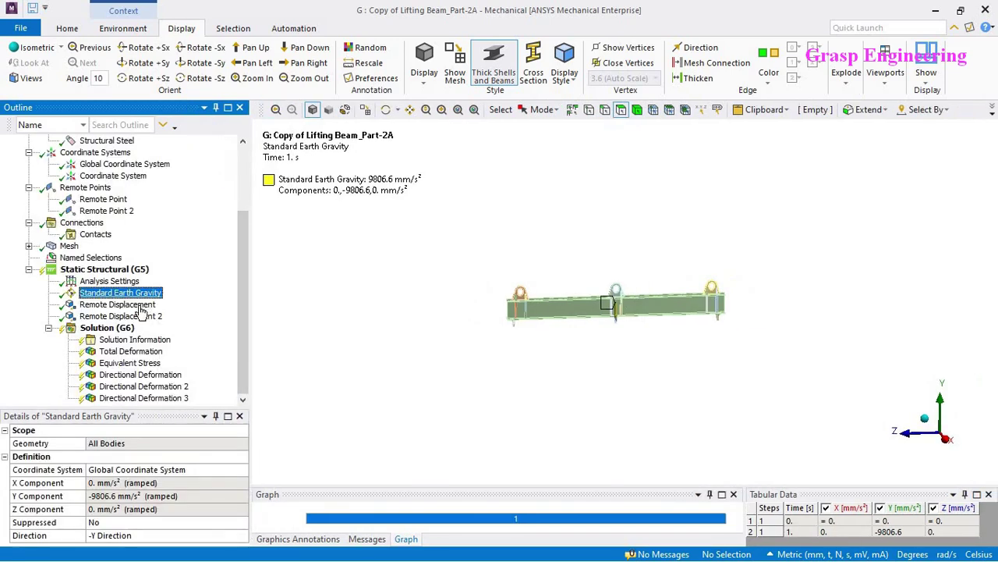
- Start solving the Copy of Lifting Beam_Part-2A analysis and stop the solution while it is running
click(114, 328)
right_click(113, 328)
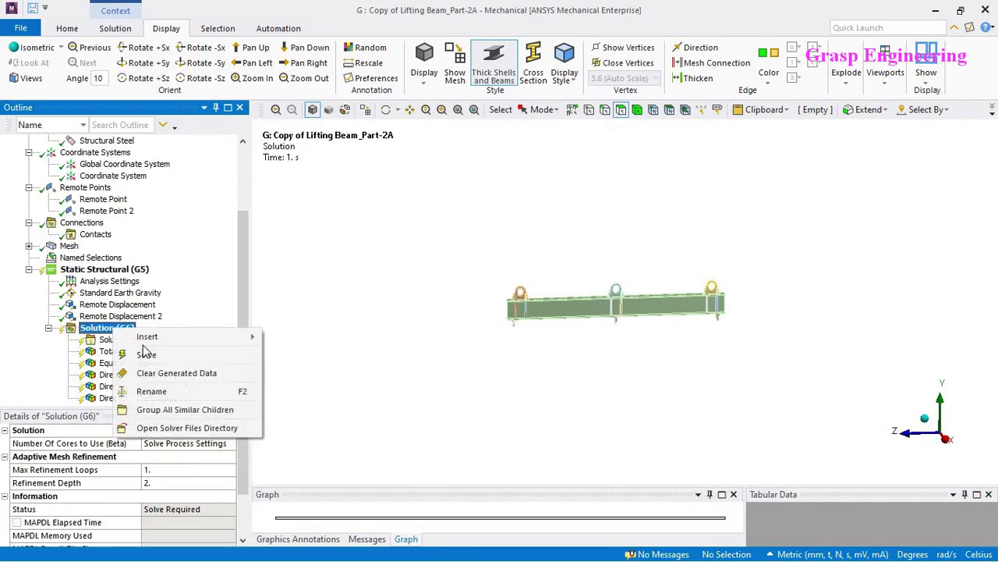
click(147, 355)
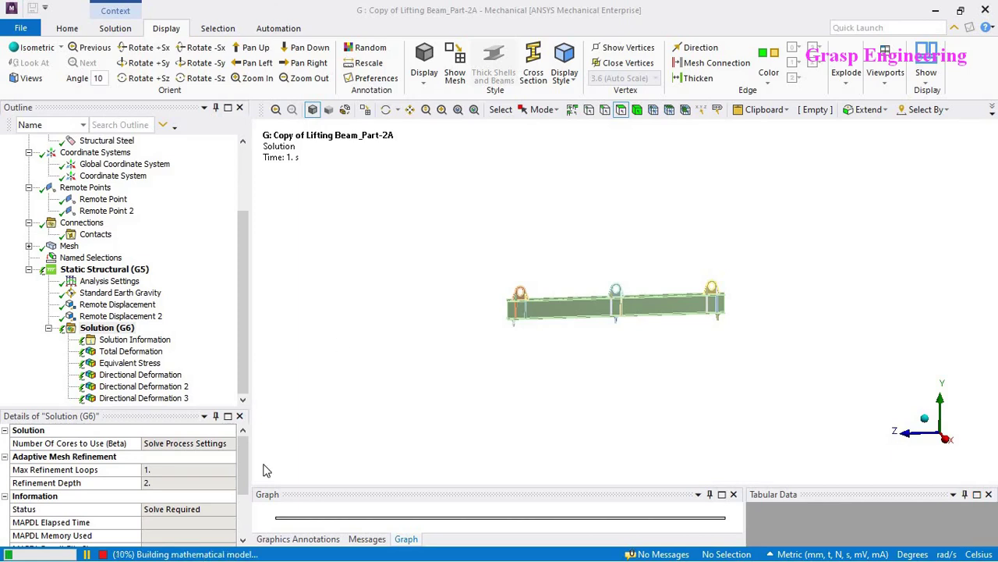
click(67, 554)
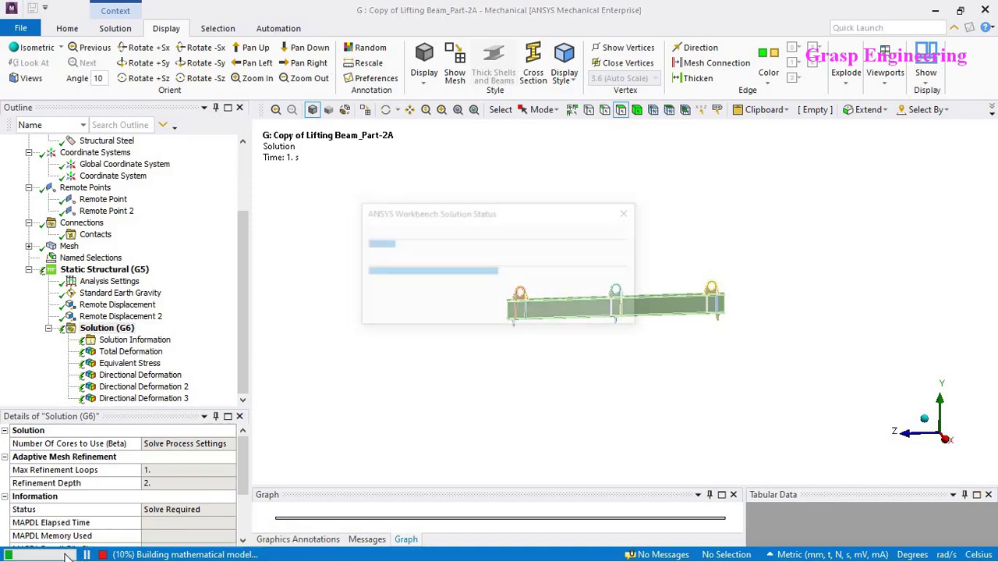
click(577, 294)
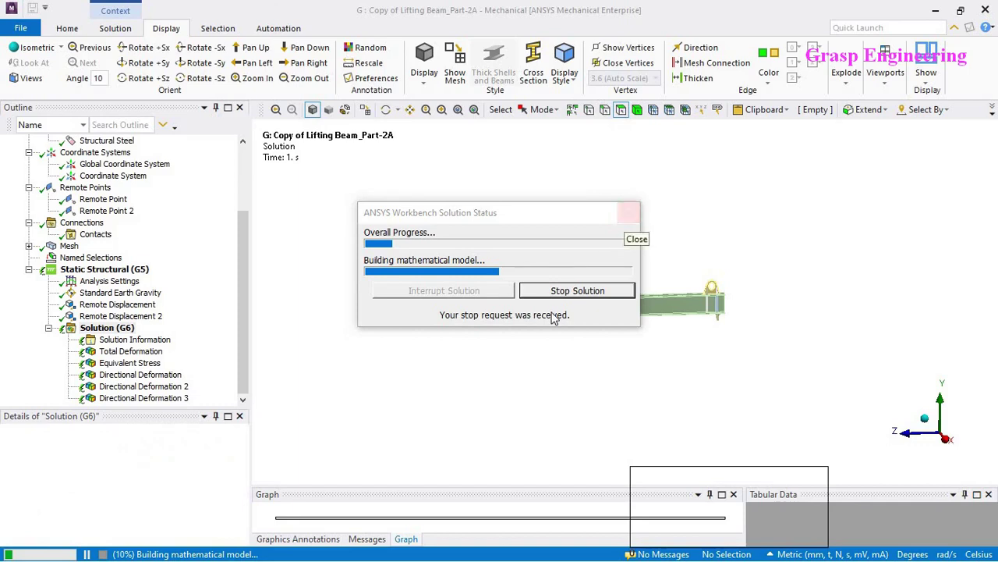
click(626, 220)
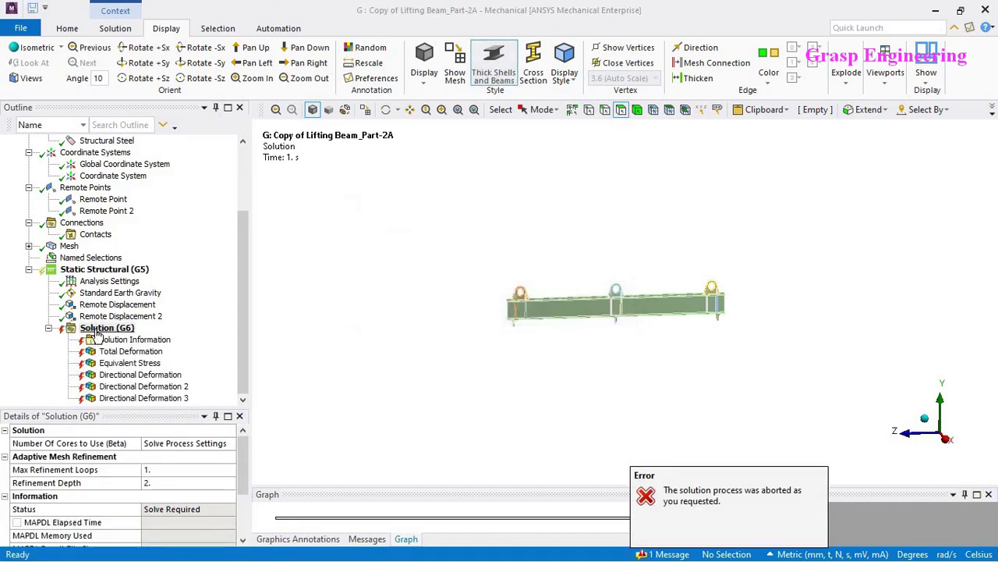
- Switch to the solved E: Lifting Beam_Part-2A Mechanical window and view the constraint equations in its Solution Information
key(alt+Tab)
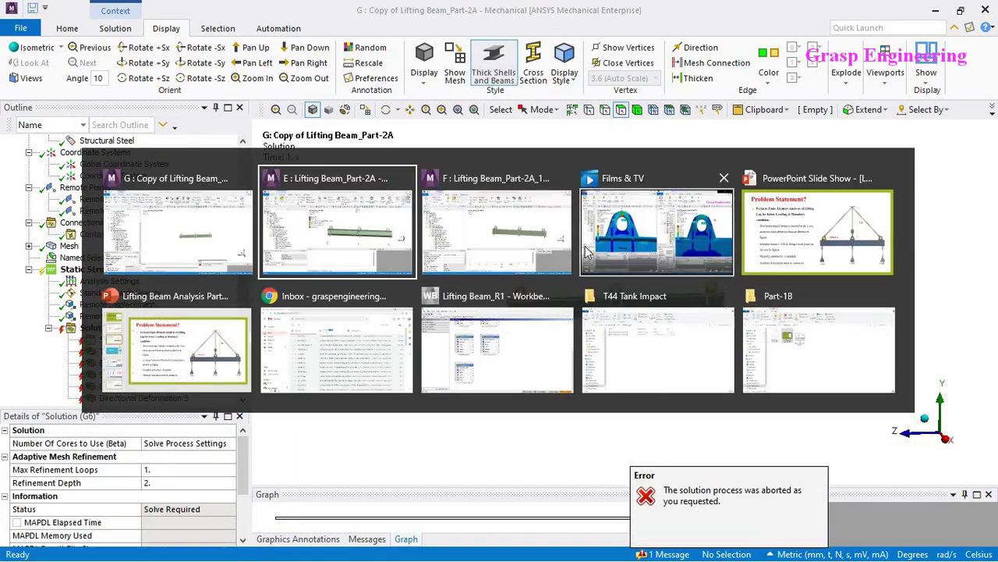
click(367, 251)
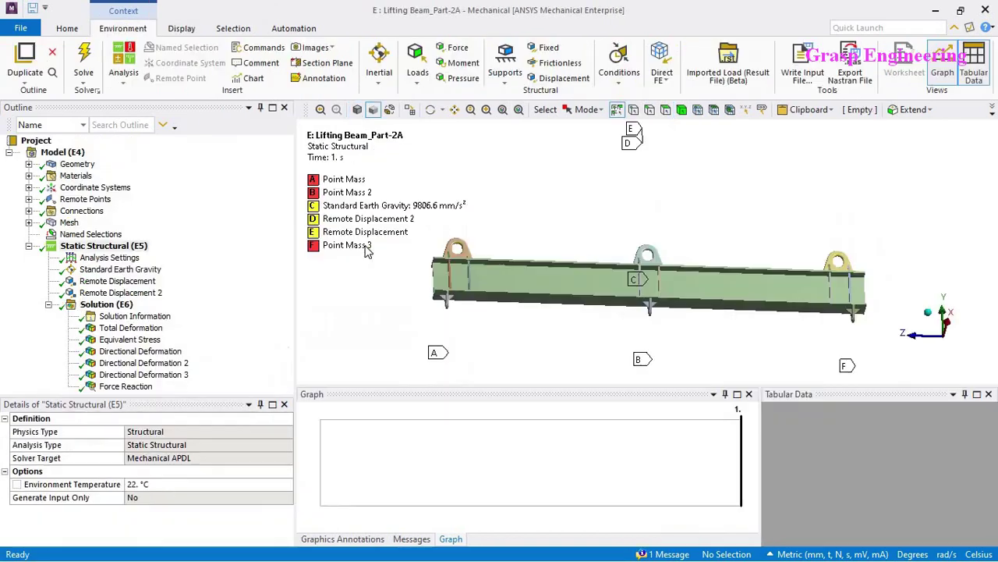
click(134, 316)
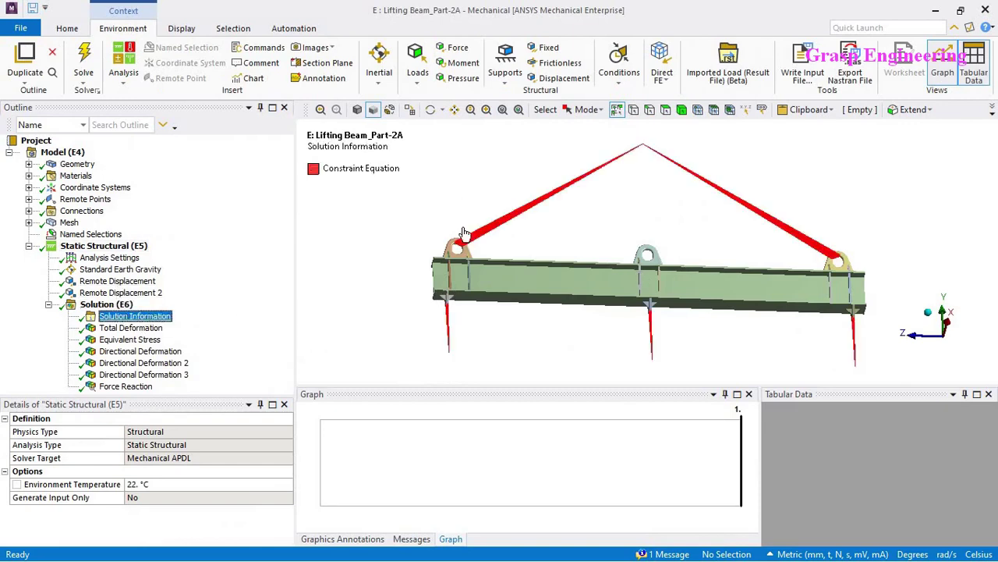
- Examine the scope and definition settings of Remote Point, including its behavior, and collapse the remote points group
click(86, 198)
click(29, 199)
click(103, 211)
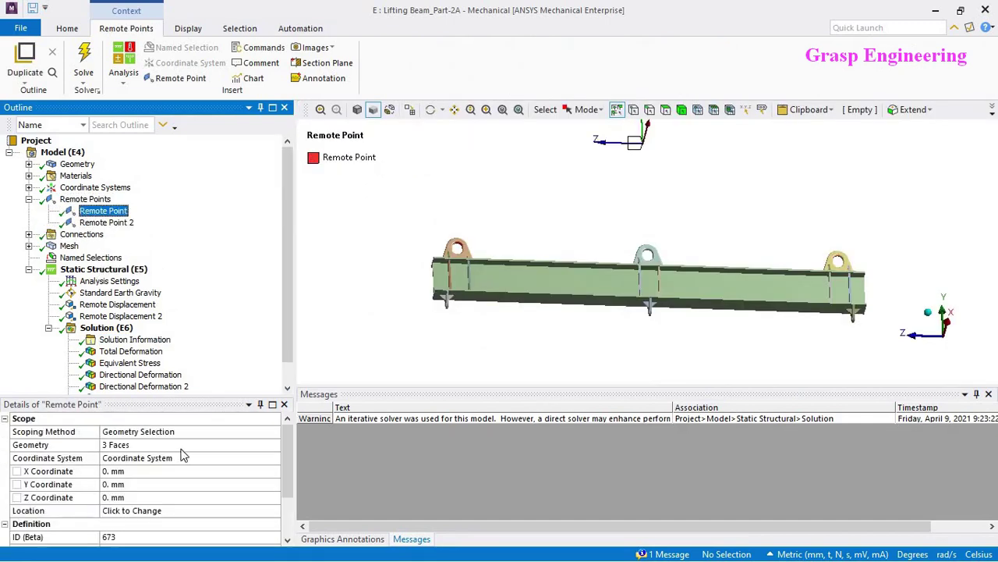
scroll(188, 460, down, 2)
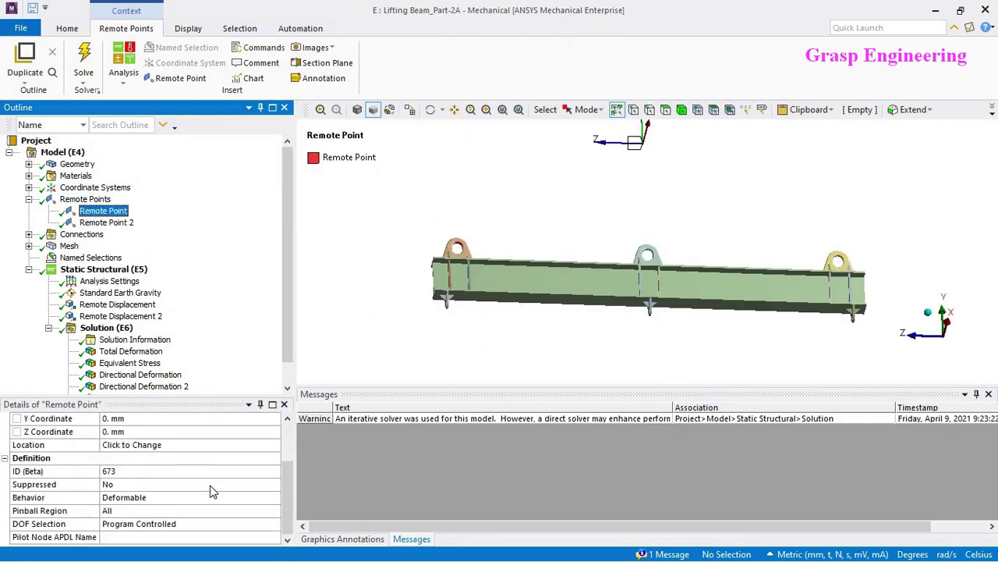
click(29, 199)
- Display the Solution (E6) object and enlarge the outline and graphics areas for reviewing results
click(109, 304)
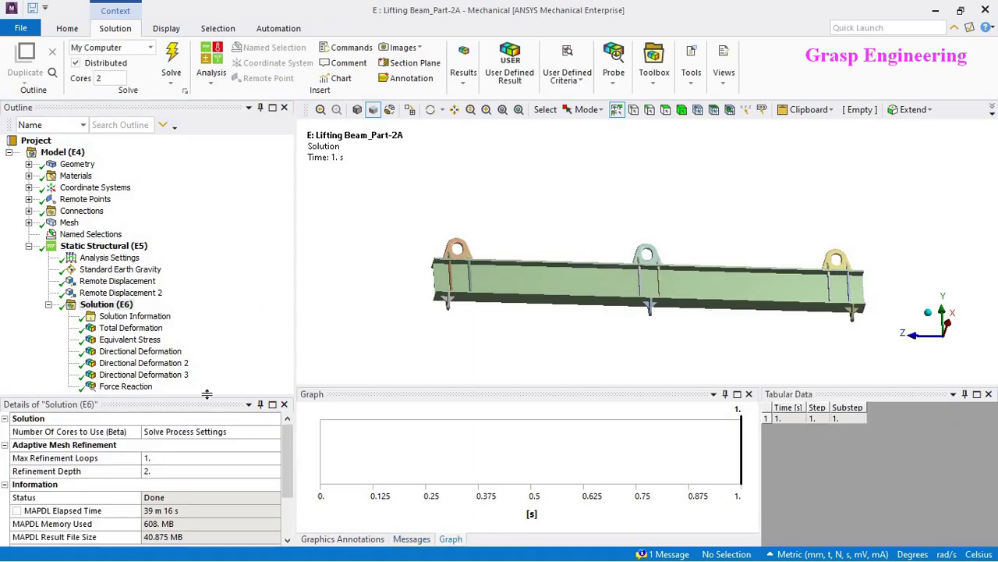
drag(207, 394, 207, 456)
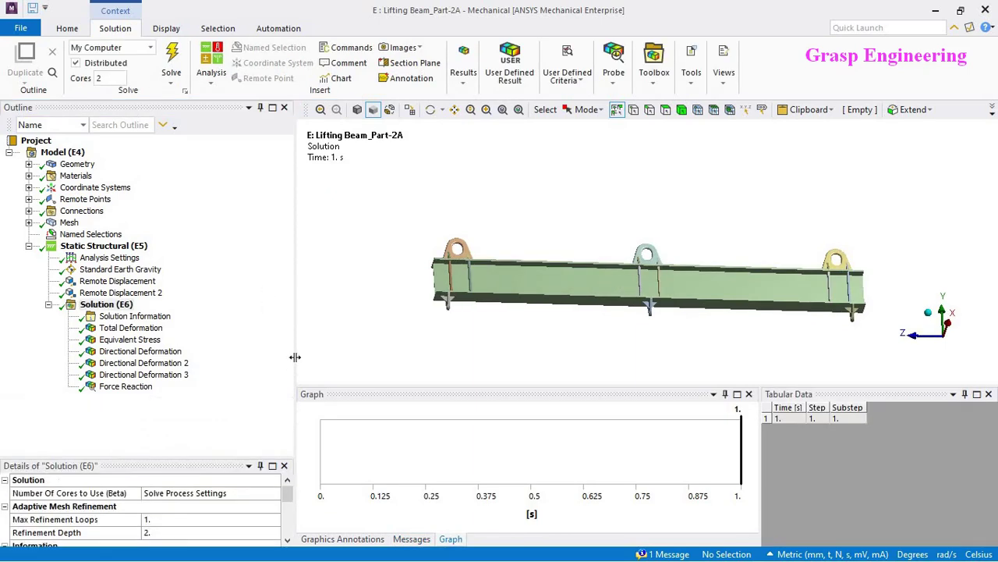
drag(294, 357, 208, 396)
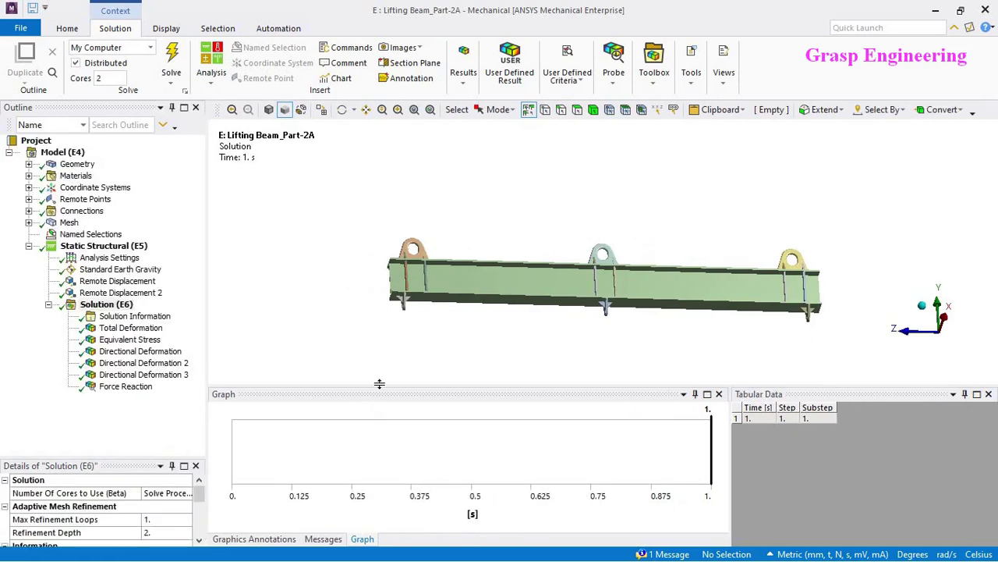
drag(379, 403, 376, 458)
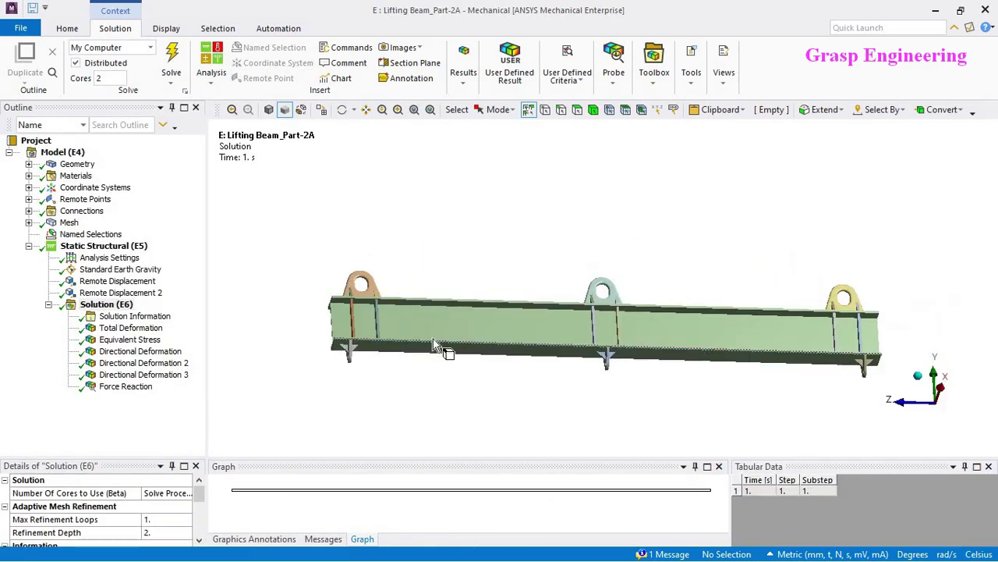
click(109, 306)
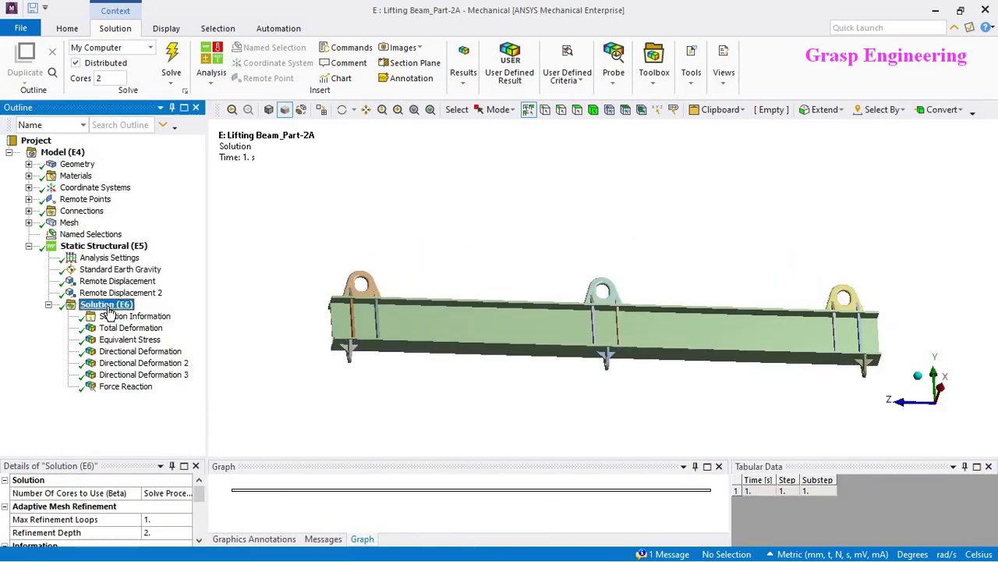
- Delete all existing results under Solution (E6), from Total Deformation through Force Reaction, keeping Solution Information
middle_drag(503, 306, 491, 309)
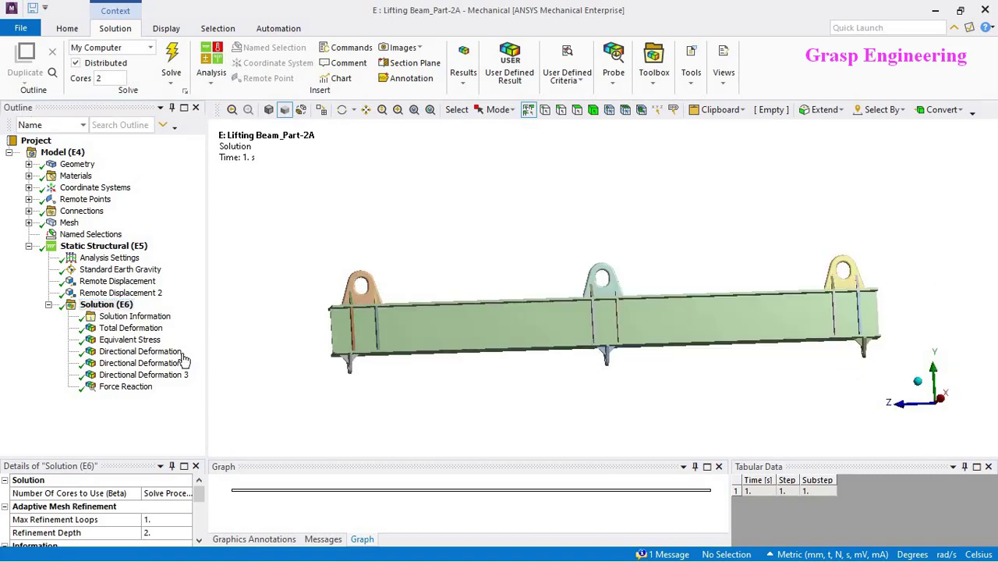
click(148, 328)
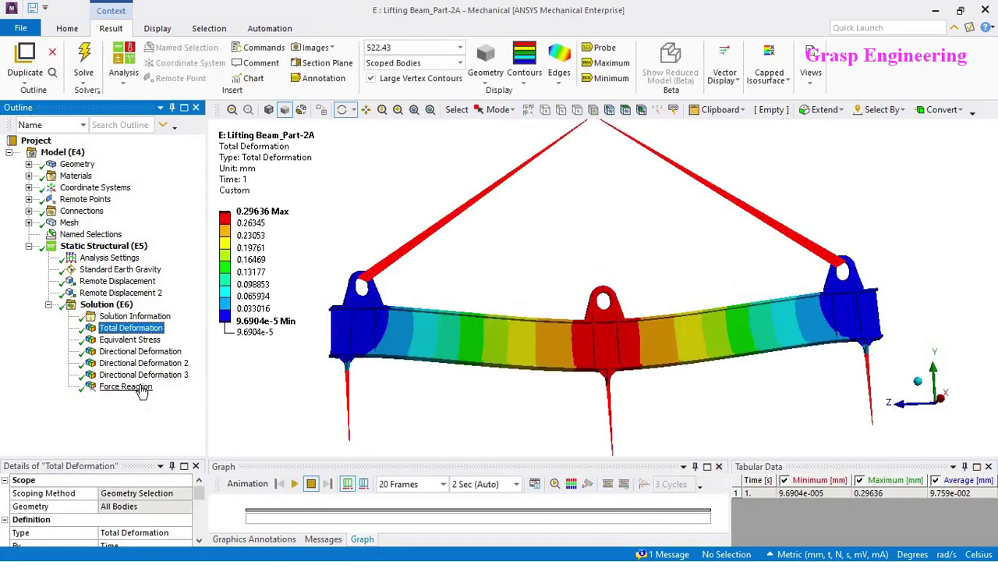
shift+click(129, 387)
right_click(129, 387)
click(206, 327)
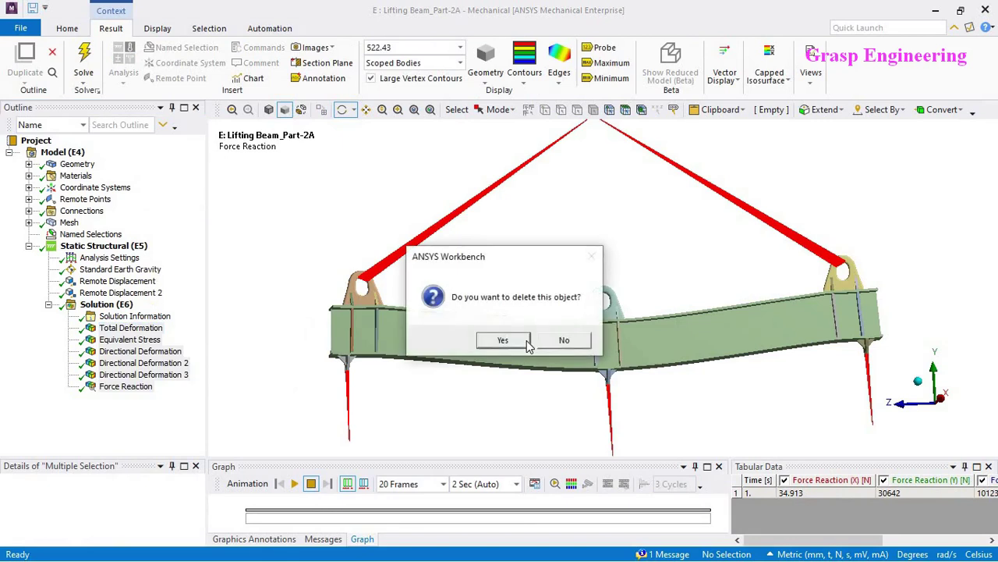
click(505, 338)
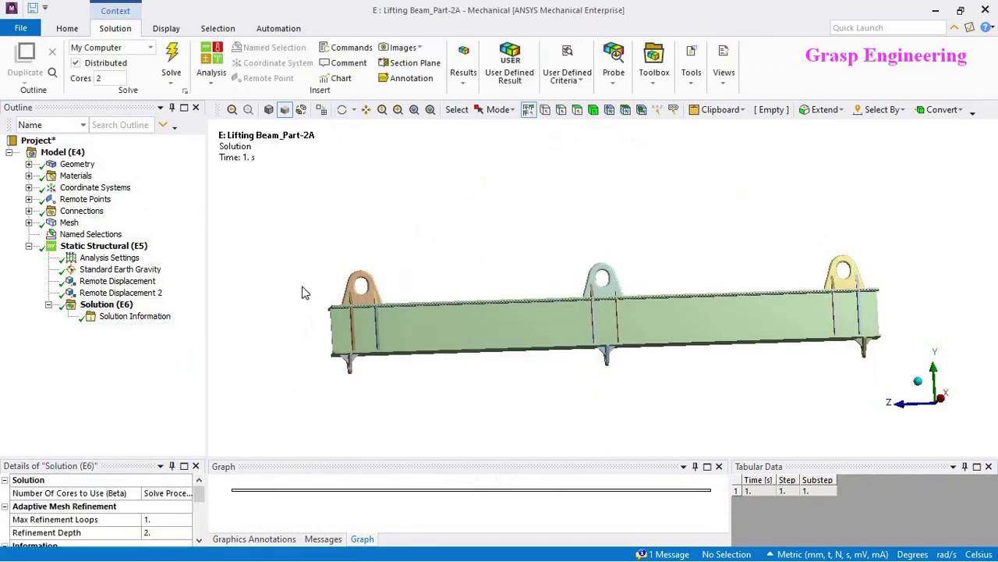
- Insert a Total Deformation and a Directional Deformation result under Solution (E6)
right_click(107, 309)
mouse_move(195, 313)
mouse_move(319, 301)
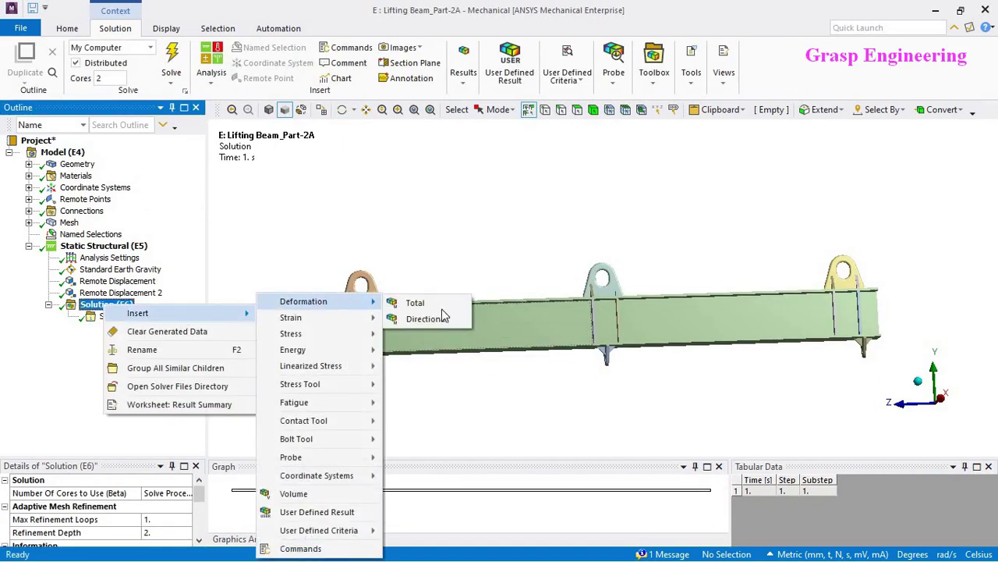
click(417, 304)
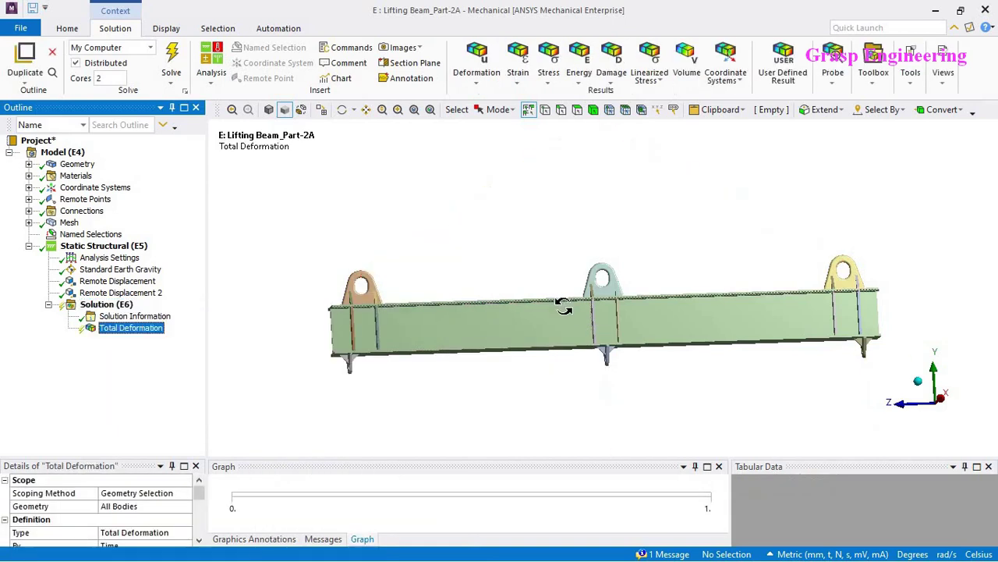
right_click(104, 304)
mouse_move(240, 315)
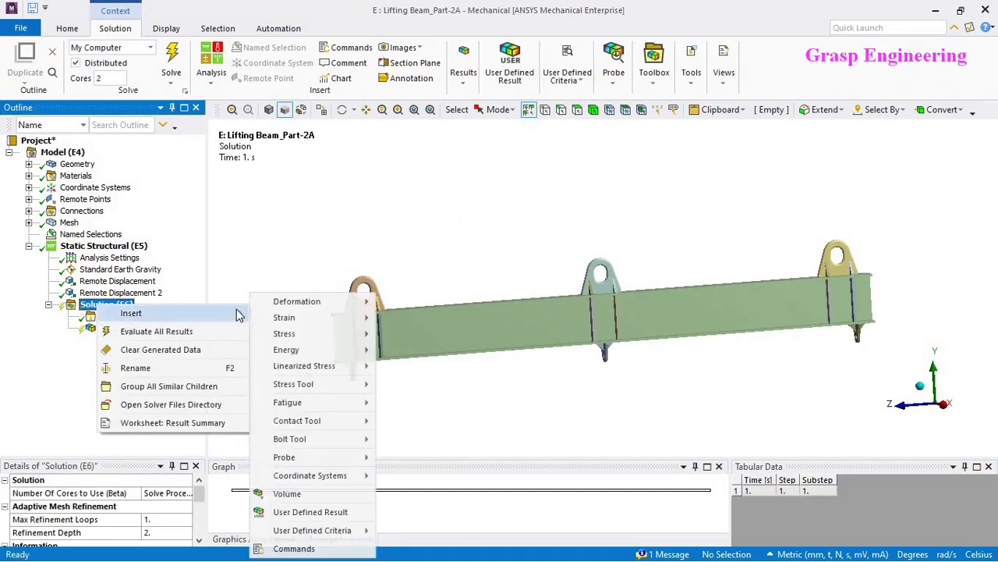
mouse_move(316, 302)
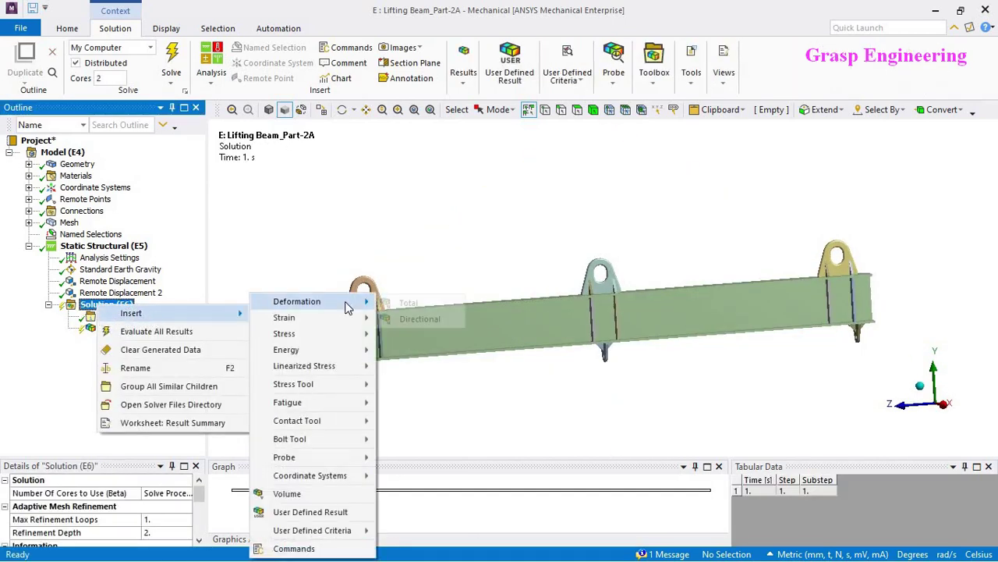
click(413, 319)
middle_drag(440, 335, 452, 340)
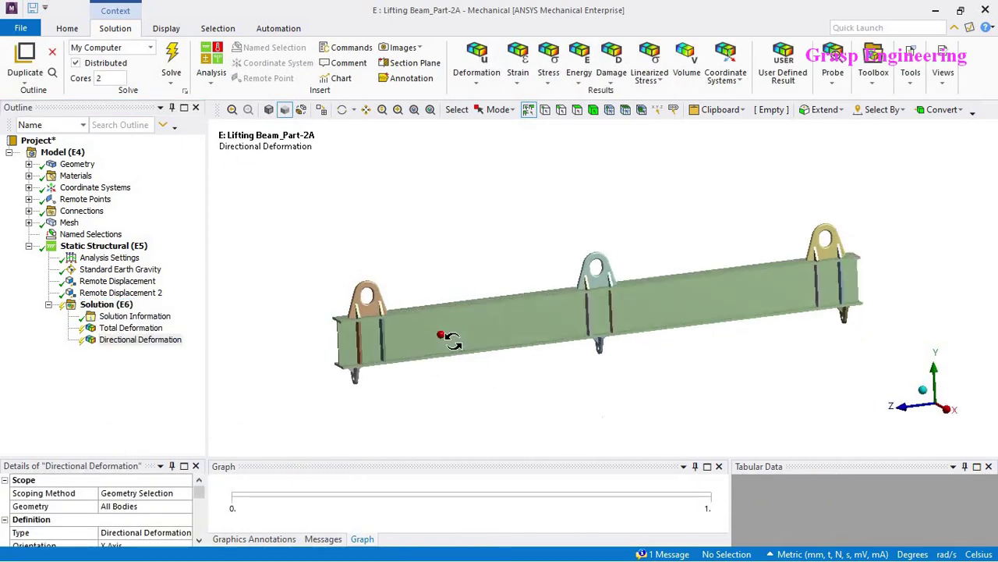
- Insert an Equivalent (von-Mises) Stress result under Solution (E6) and evaluate all results
right_click(117, 304)
mouse_move(246, 317)
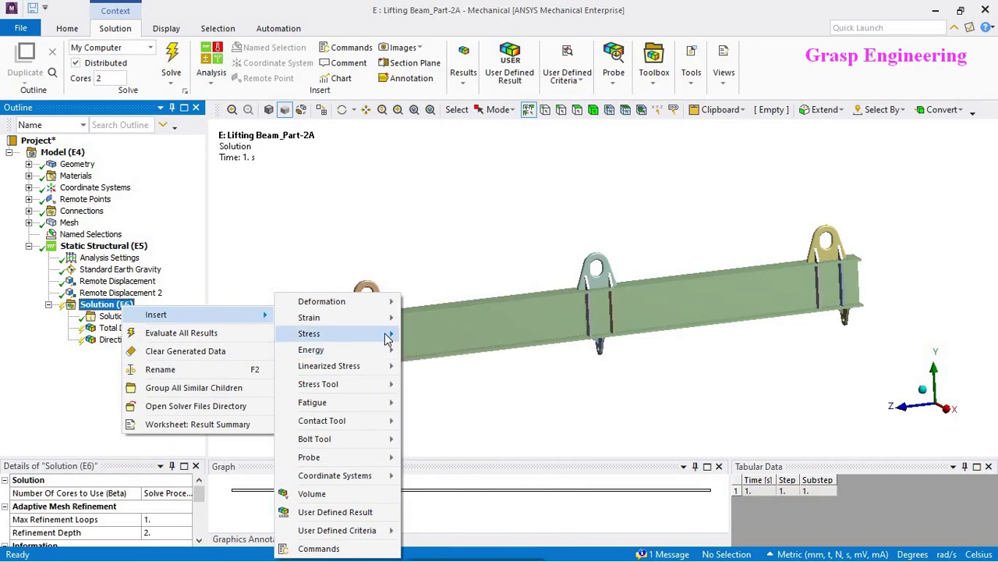
mouse_move(388, 337)
click(468, 335)
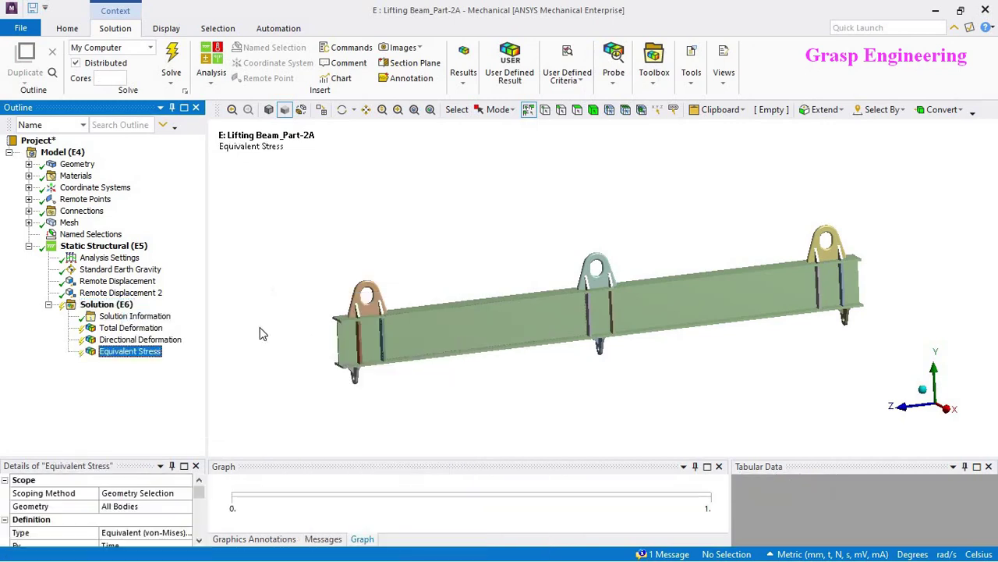
right_click(109, 305)
click(164, 332)
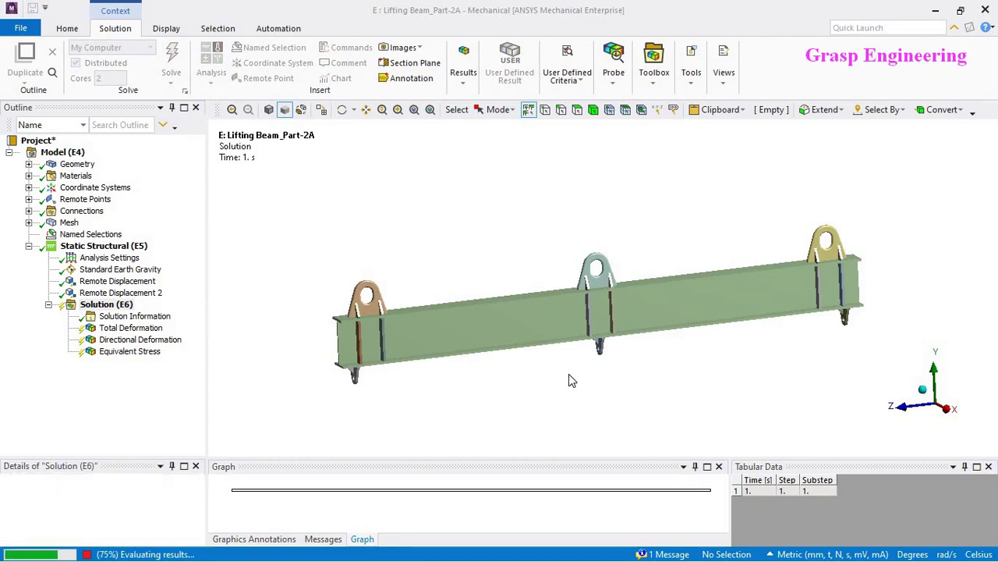
- Display the Total Deformation contour on the beam and enlarge the area listing its details
click(150, 331)
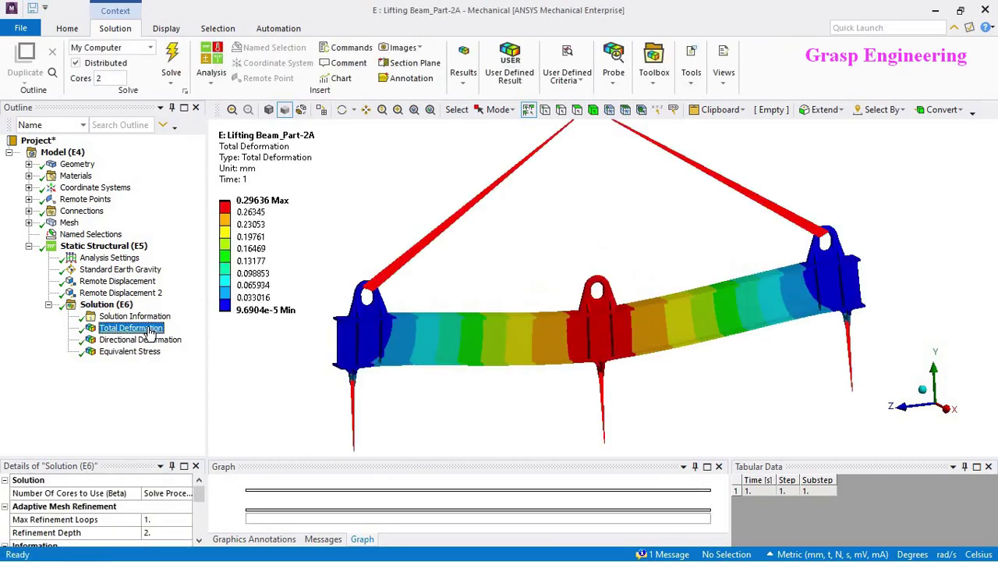
middle_drag(670, 351, 722, 353)
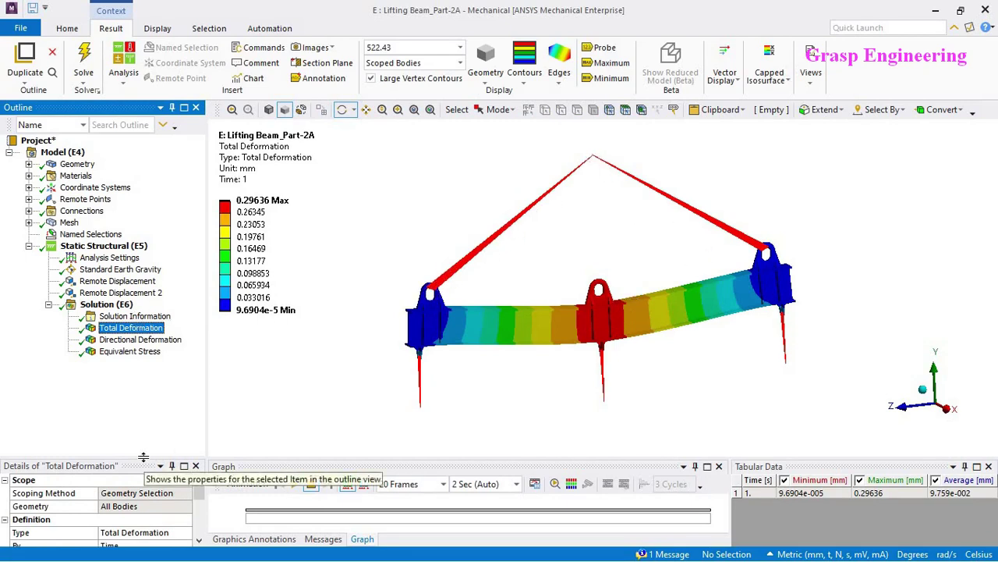
drag(148, 461, 163, 382)
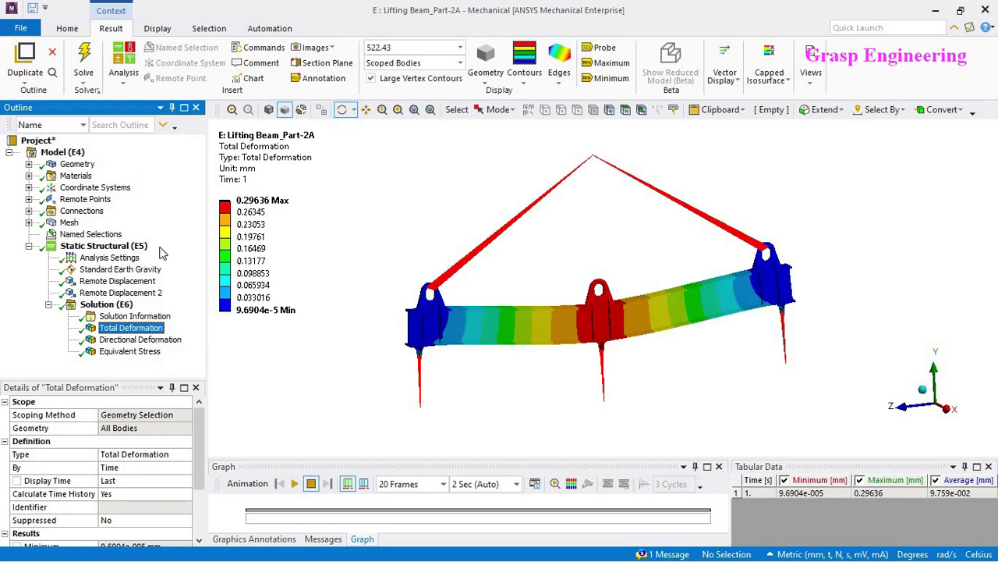
- Examine the scope of Remote Point and Remote Point 2, and list the point masses under Geometry
click(29, 199)
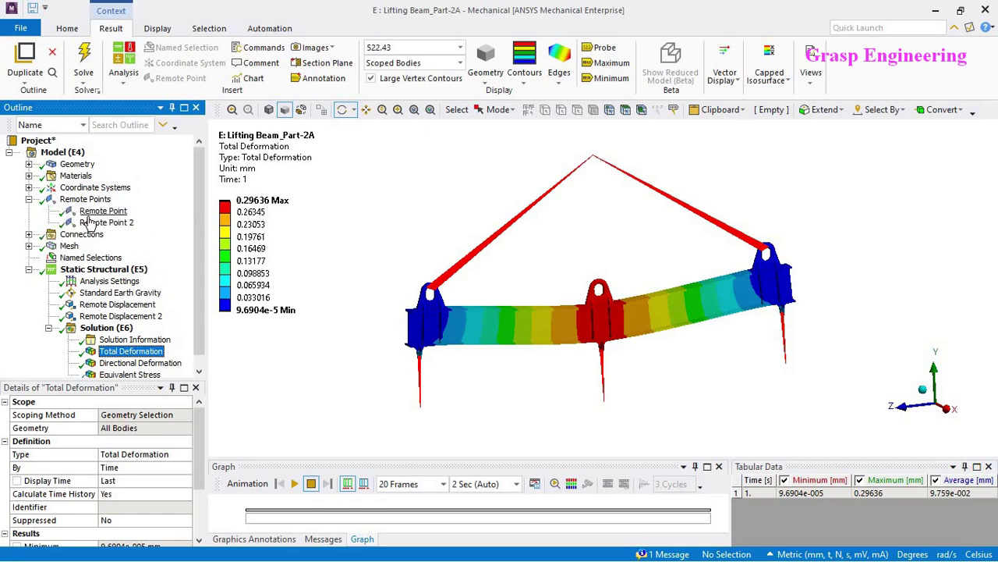
click(103, 211)
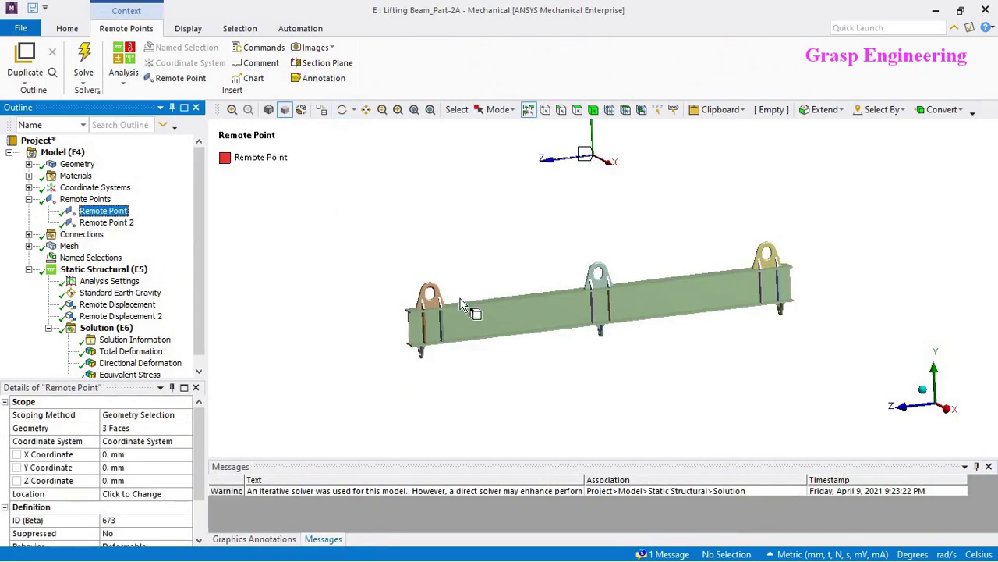
click(29, 164)
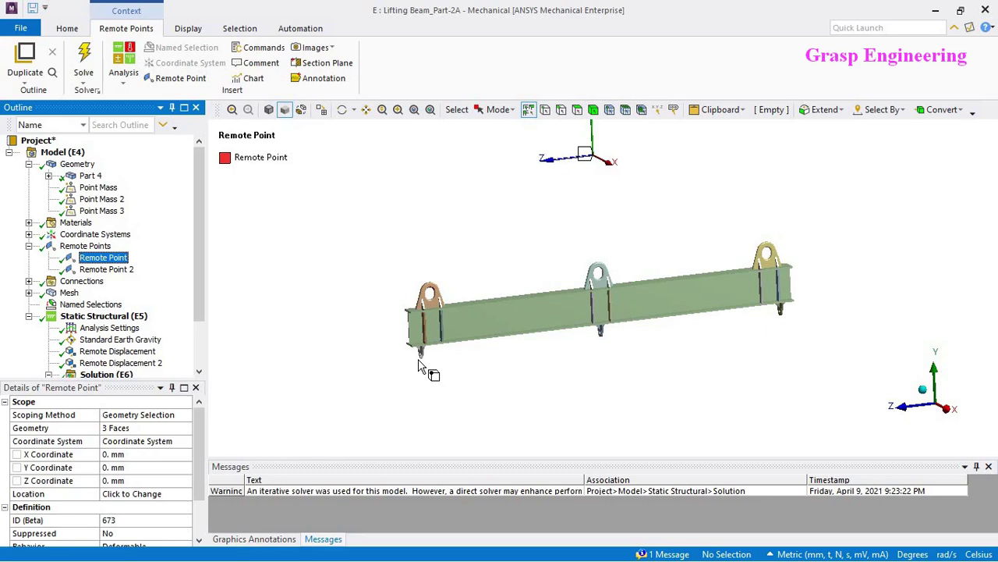
click(100, 270)
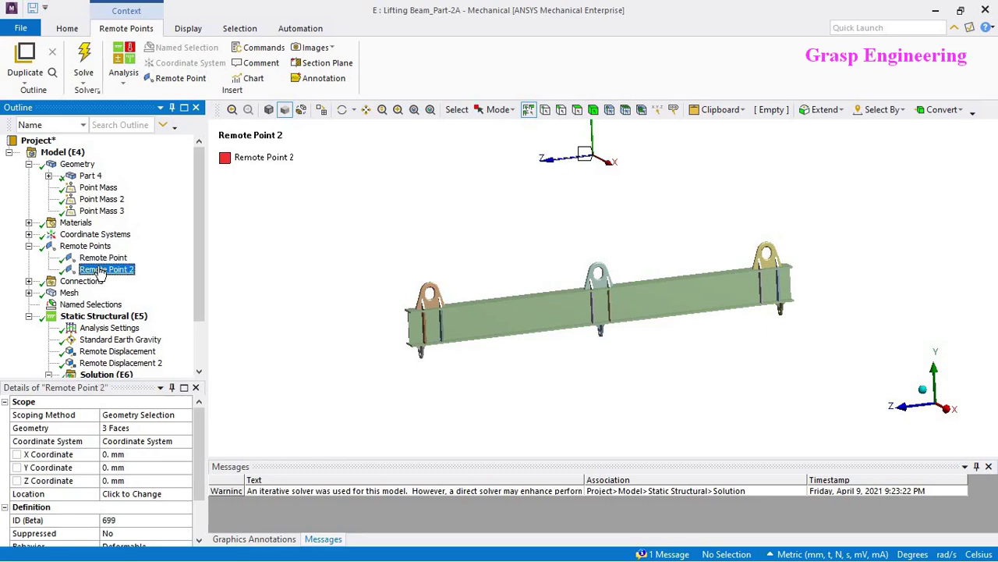
- View the constraint equations on the geometry in Solution Information and set the FE connections' Visible on Results option to No
scroll(125, 332, down, 2)
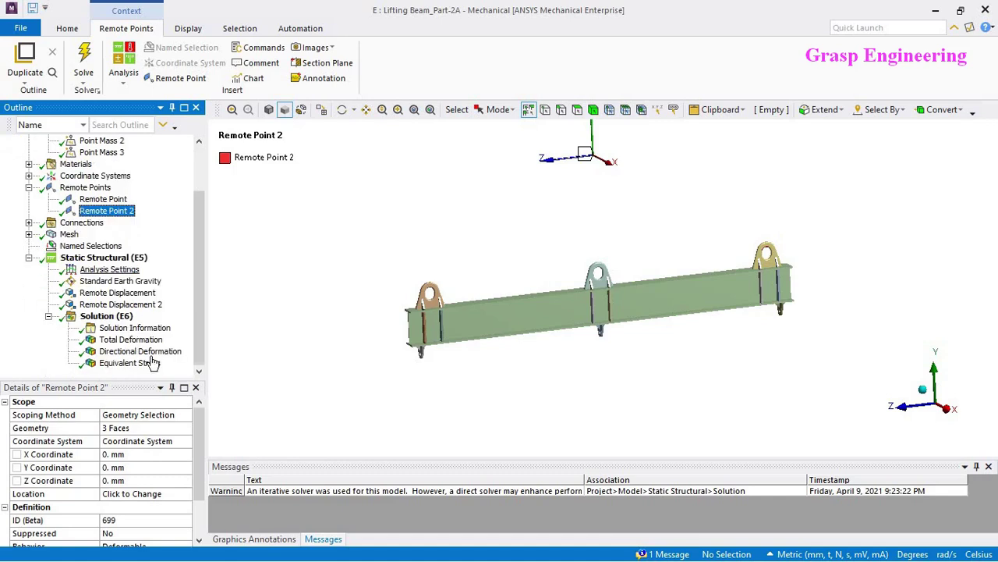
click(131, 328)
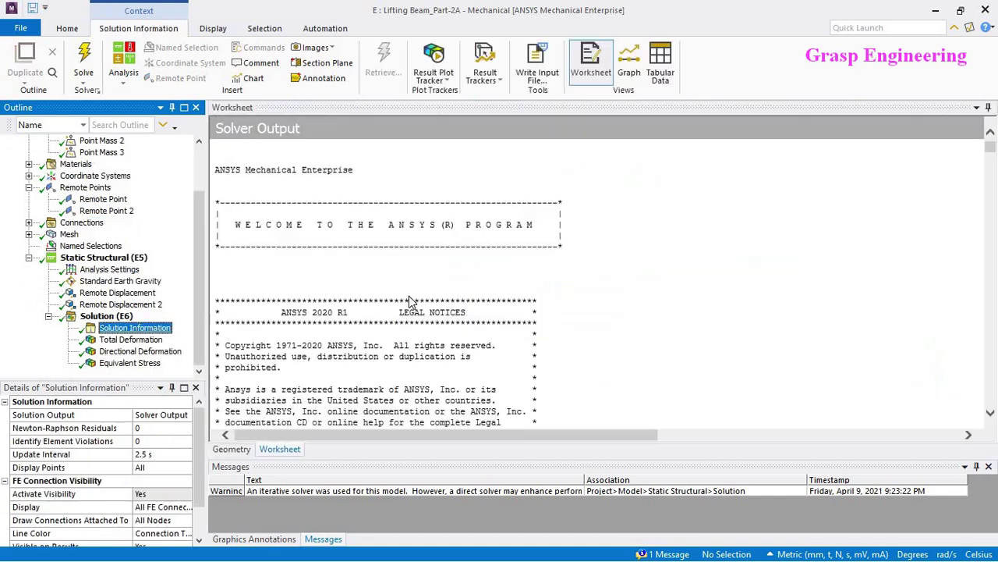
click(232, 450)
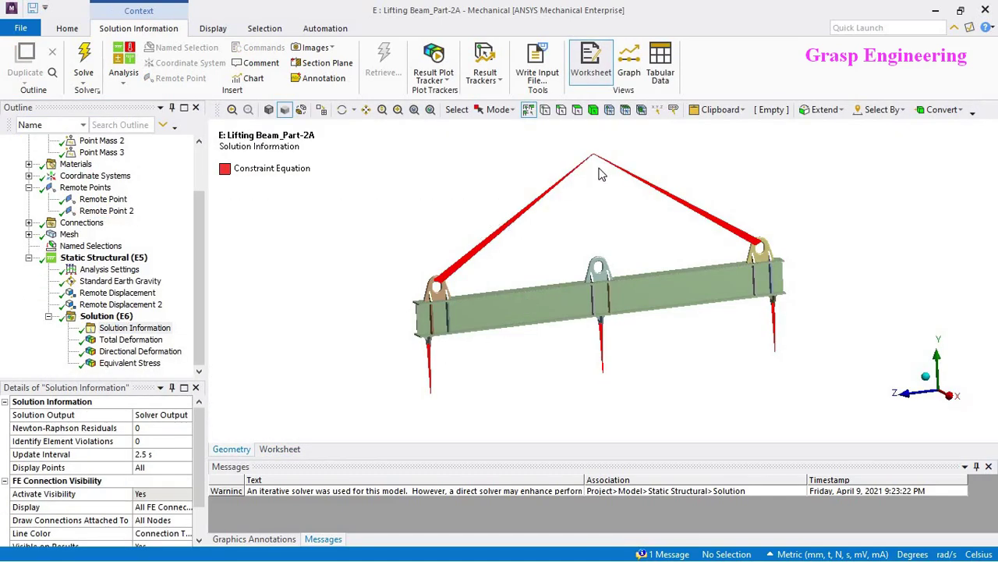
scroll(187, 493, down, 1)
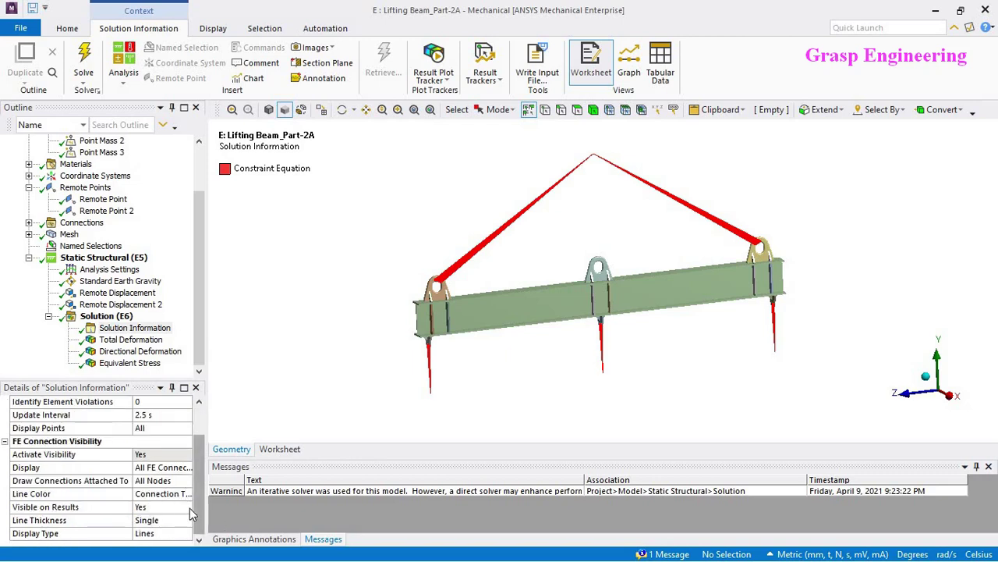
click(186, 507)
click(158, 518)
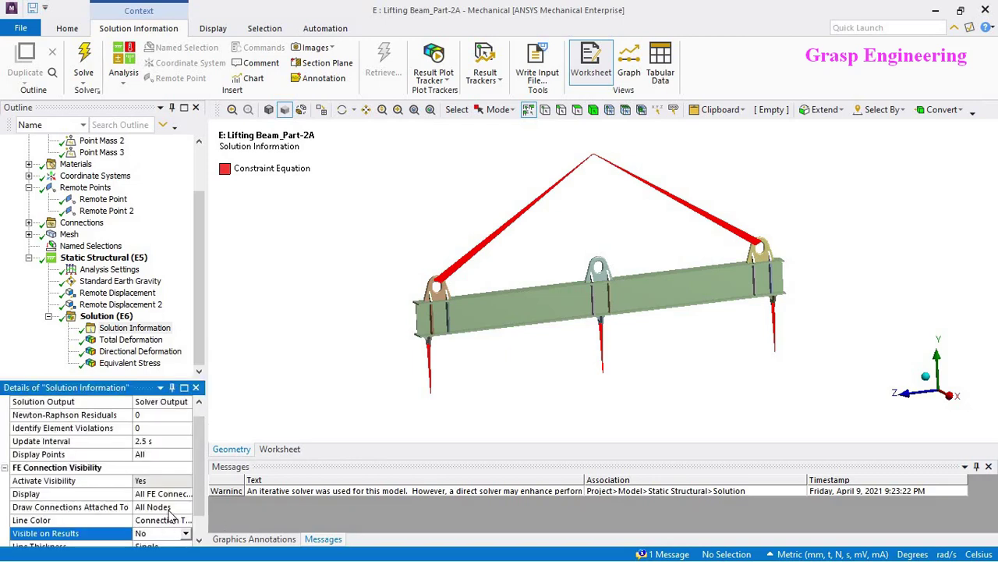
- Display the Total Deformation result in a side view of the beam and set the animation duration to 4 Sec
click(131, 340)
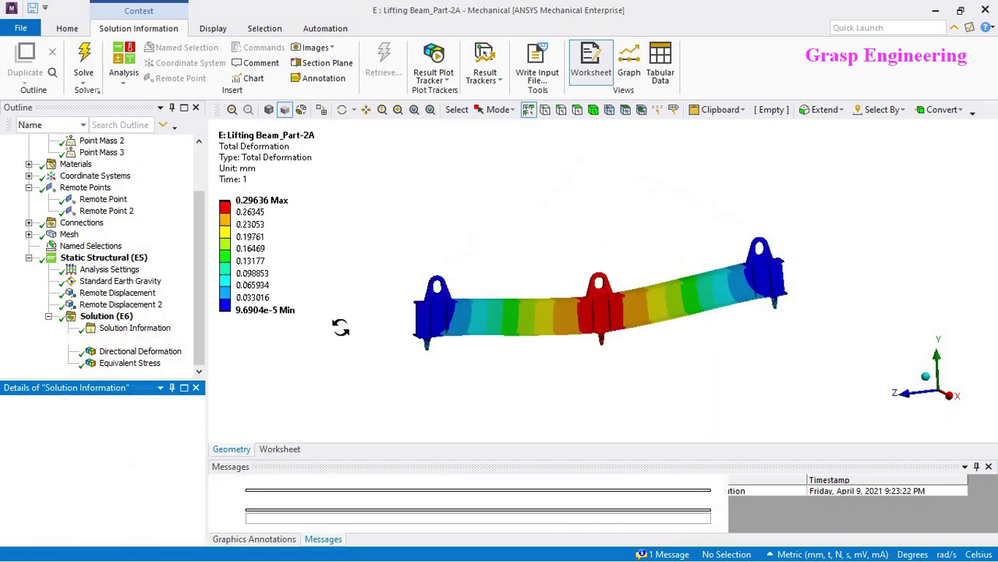
drag(661, 331, 592, 328)
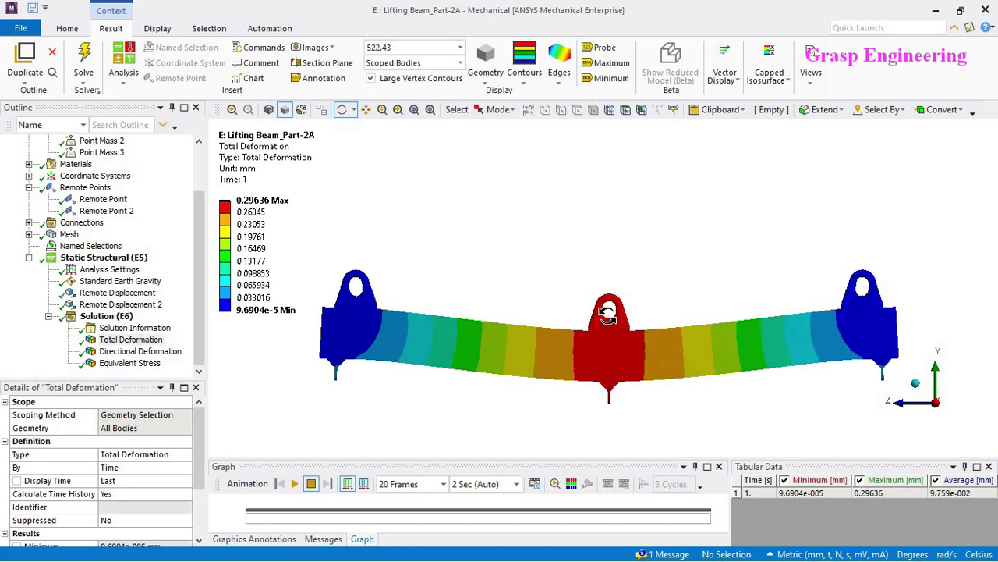
scroll(608, 312, down, 2)
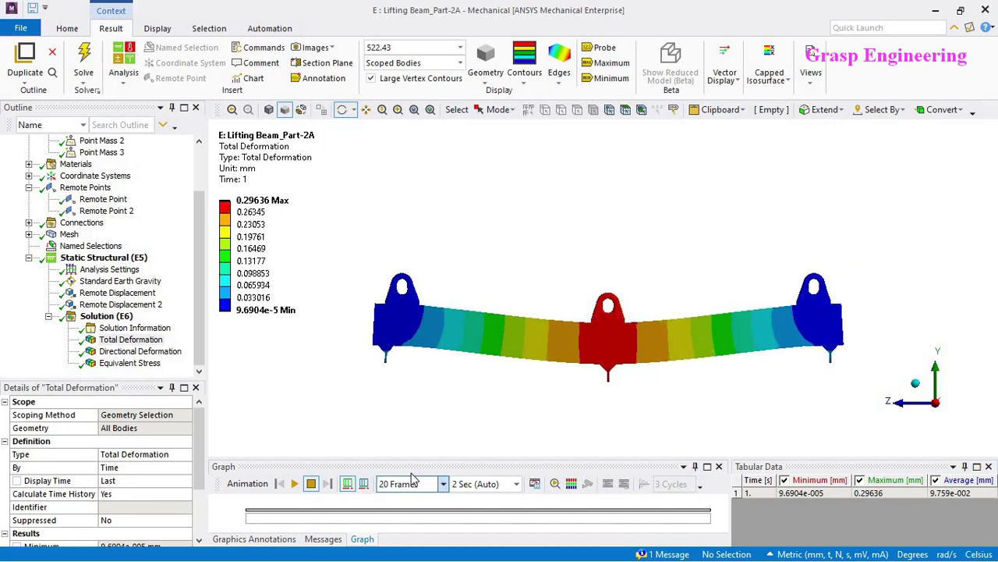
click(516, 485)
click(475, 466)
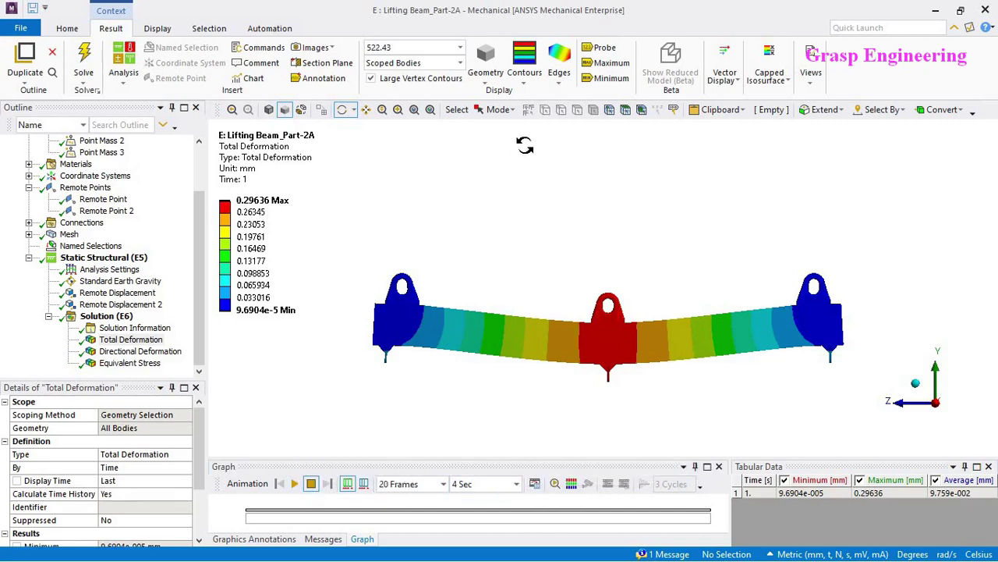
- Overlay the translucent undeformed model on the Total Deformation contour
click(560, 74)
click(595, 131)
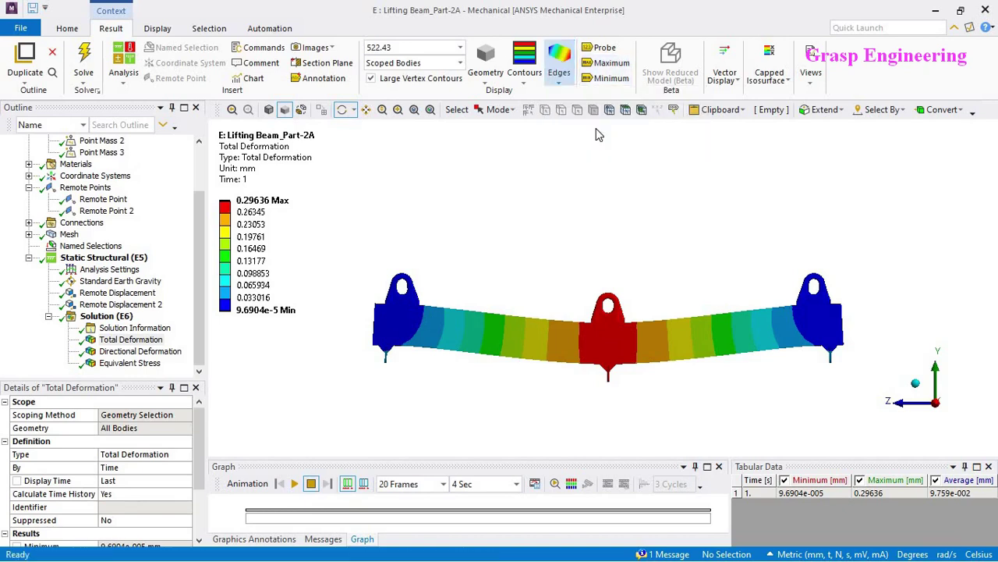
scroll(647, 388, up, 2)
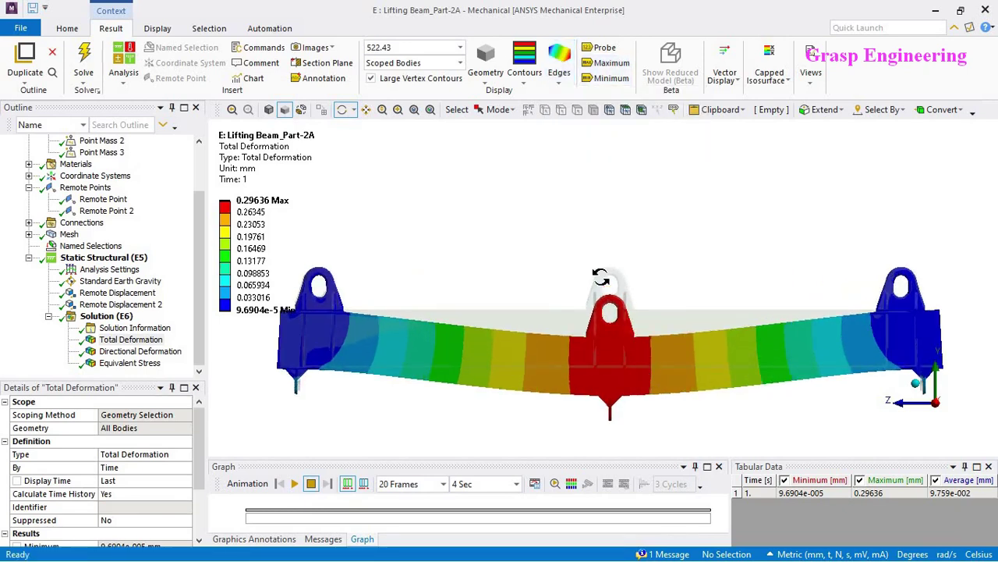
- Play the Total Deformation animation and inspect the beam's movement at the end lug and from the beam's end view
click(295, 484)
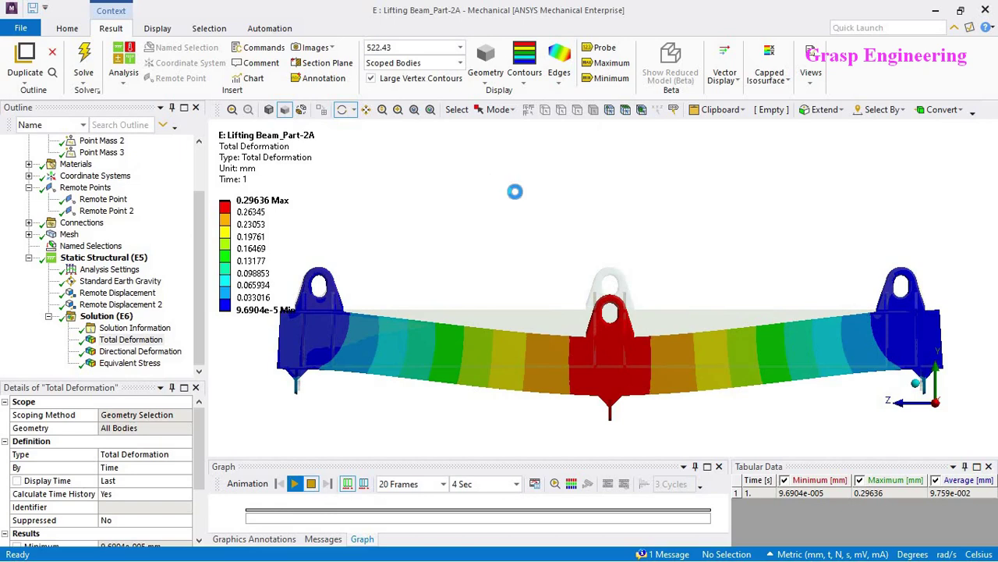
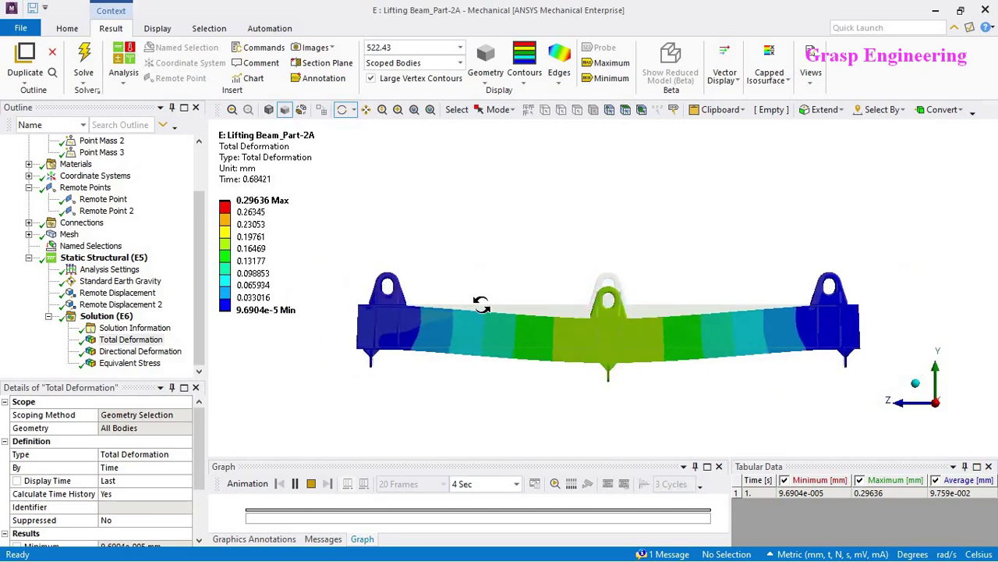
scroll(702, 332, up, 5)
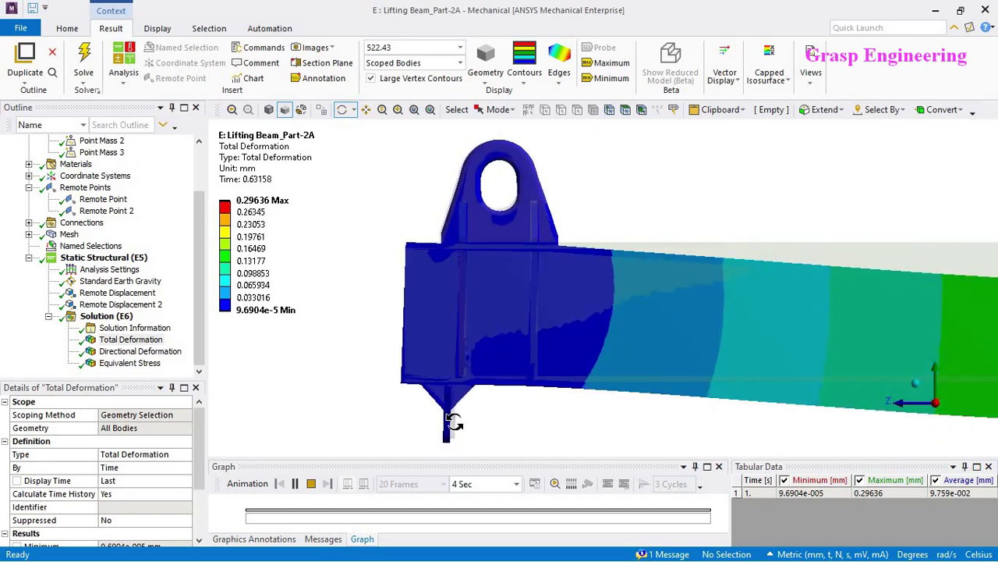
drag(569, 379, 496, 354)
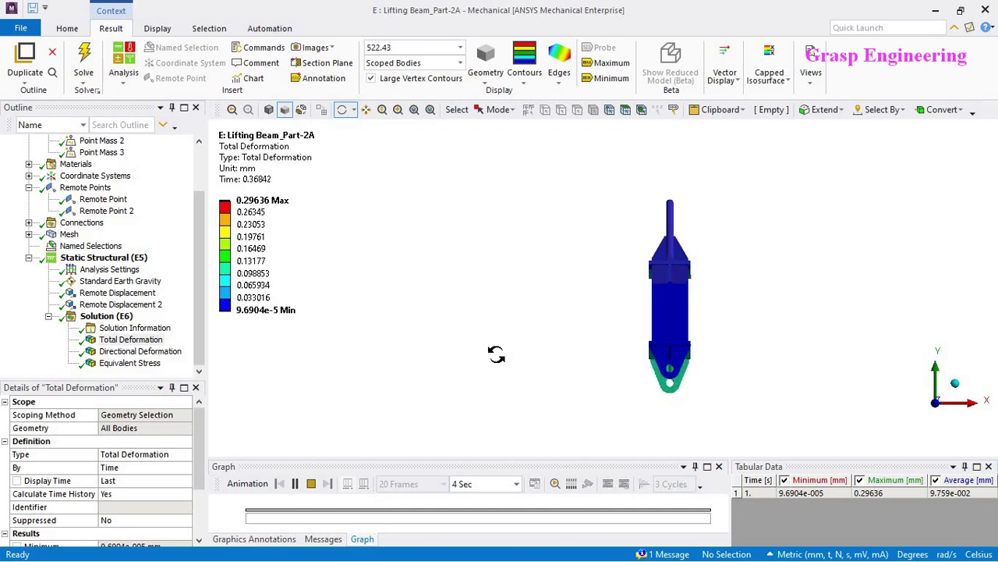
drag(496, 355, 921, 398)
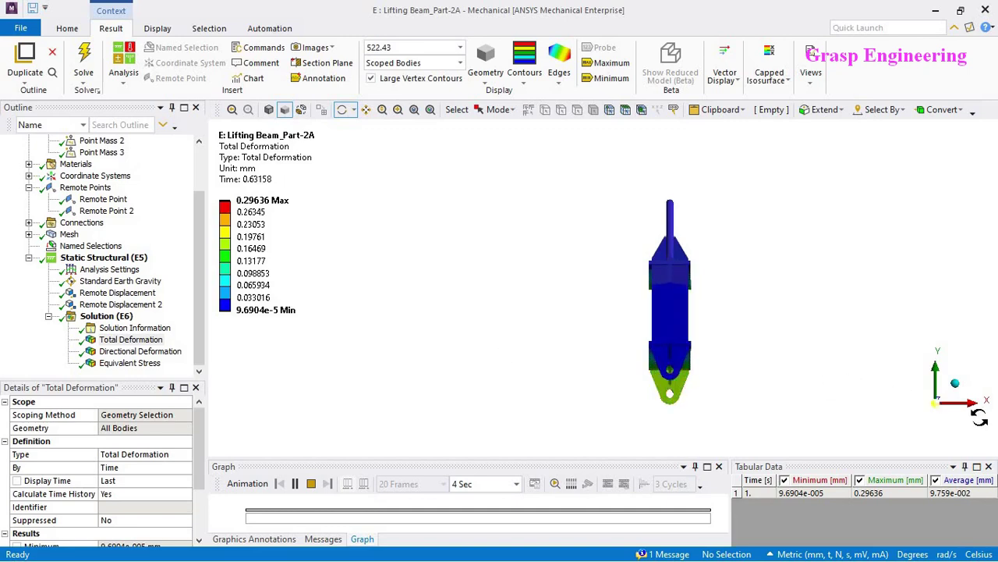
- Display the X-axis Directional Deformation, fit its legend to the visible range, and inspect the result from the beam's side and end
click(969, 406)
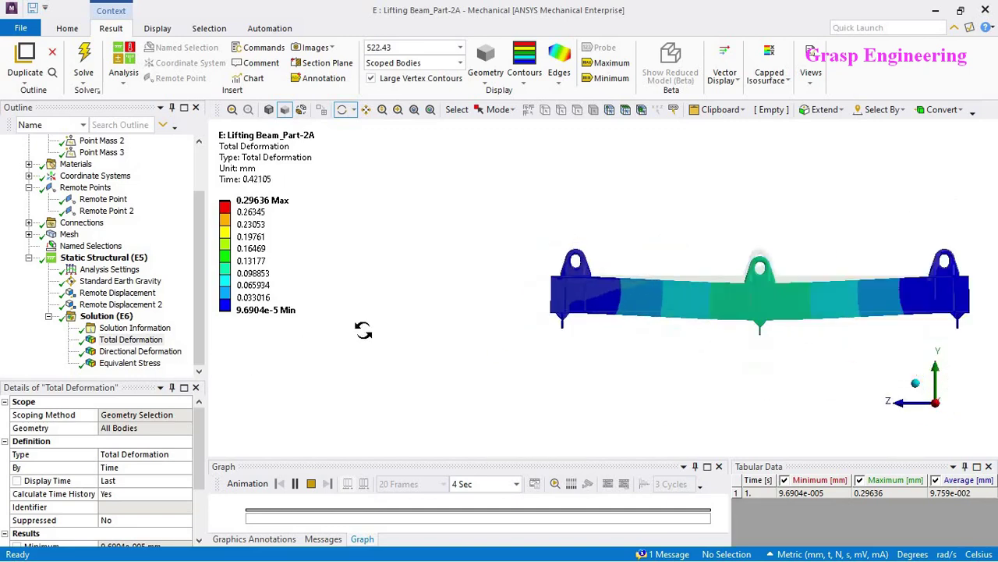
click(174, 352)
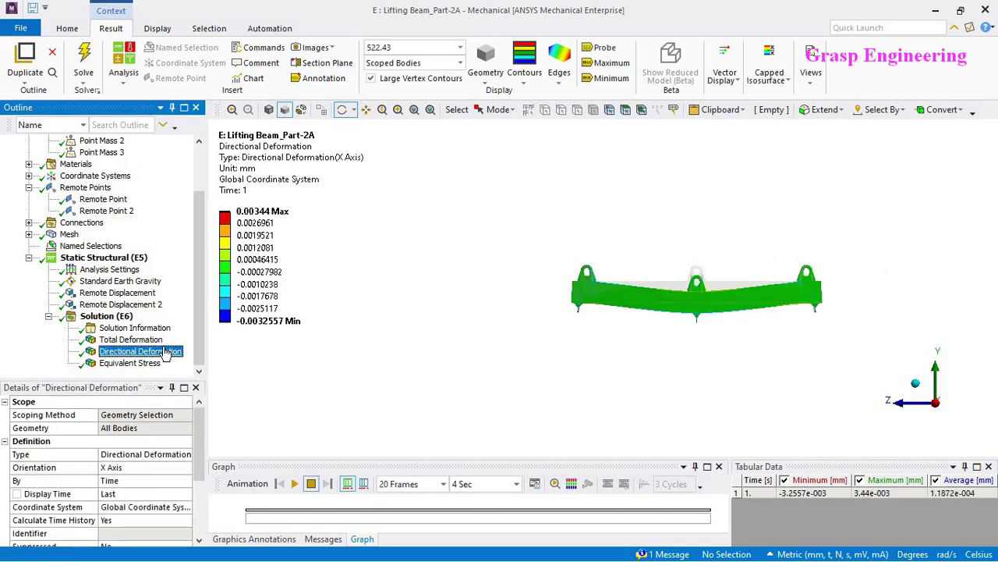
right_click(281, 151)
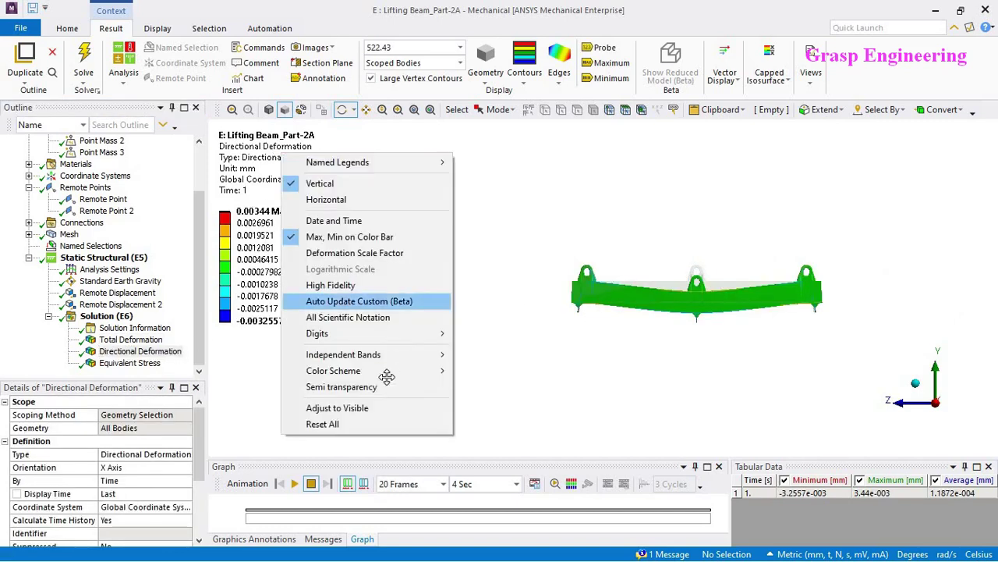
click(380, 403)
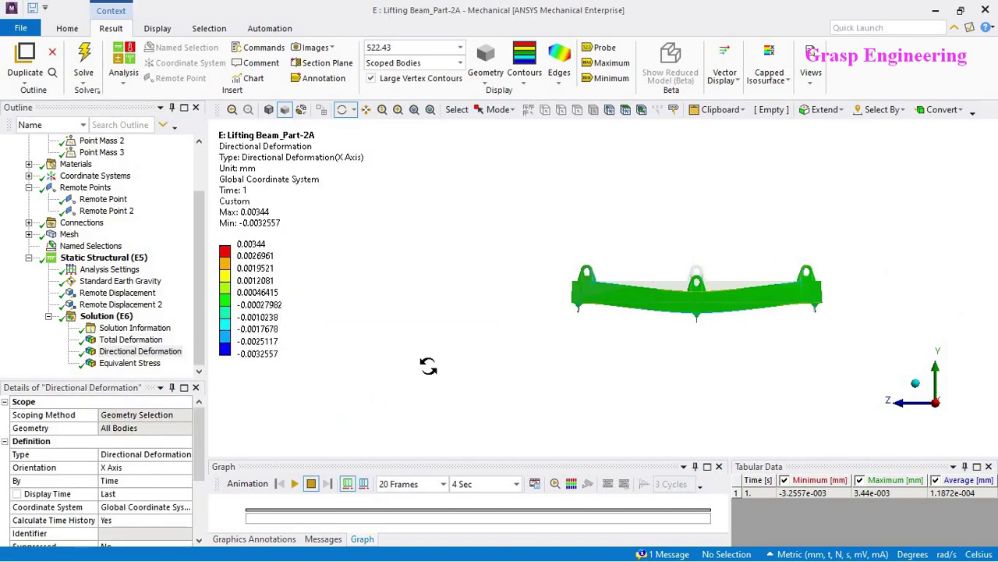
scroll(666, 328, up, 3)
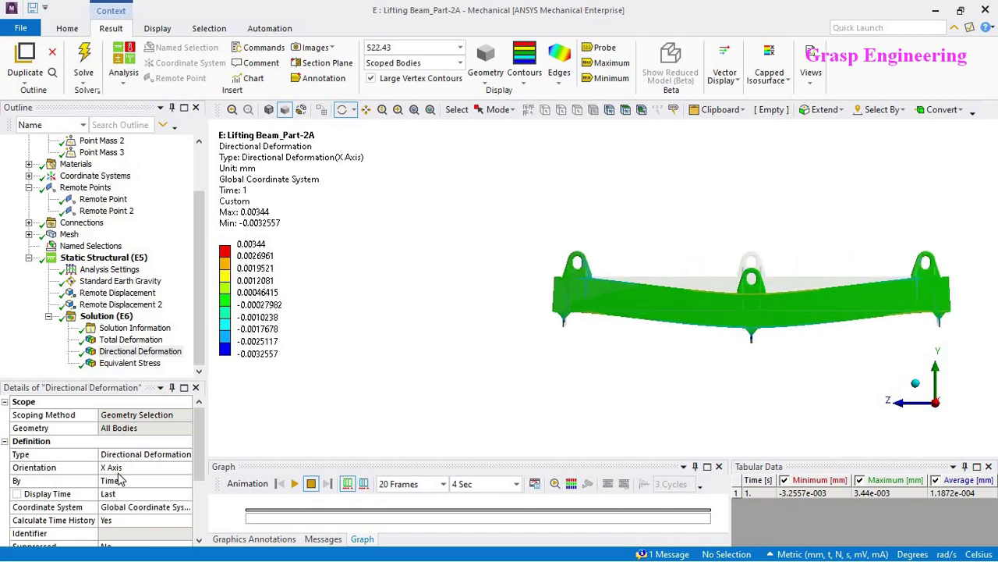
click(909, 401)
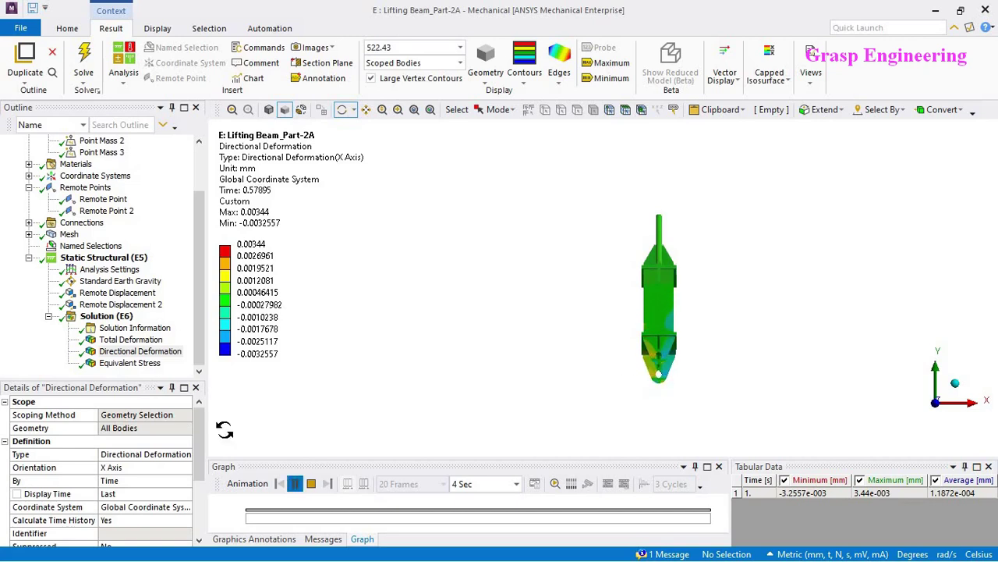
- Duplicate the Directional Deformation result twice without results, setting the copies' orientations to Y Axis and Z Axis
right_click(160, 351)
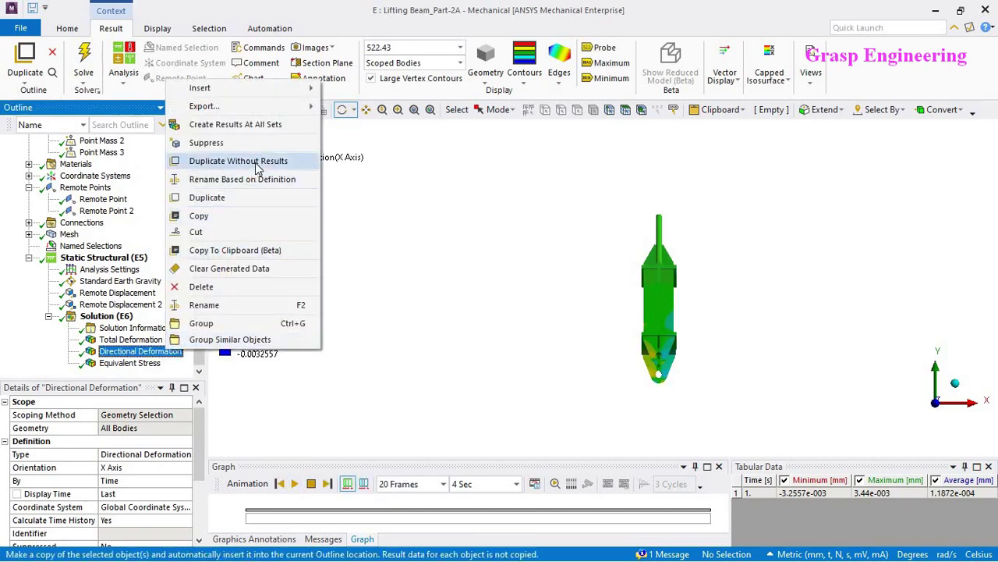
click(237, 160)
click(146, 467)
click(117, 480)
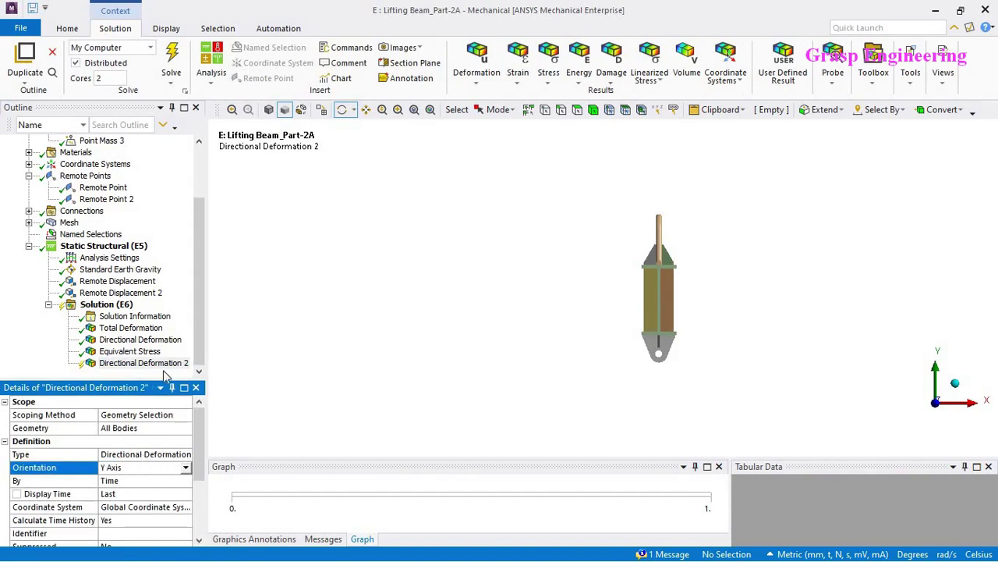
right_click(164, 364)
click(240, 171)
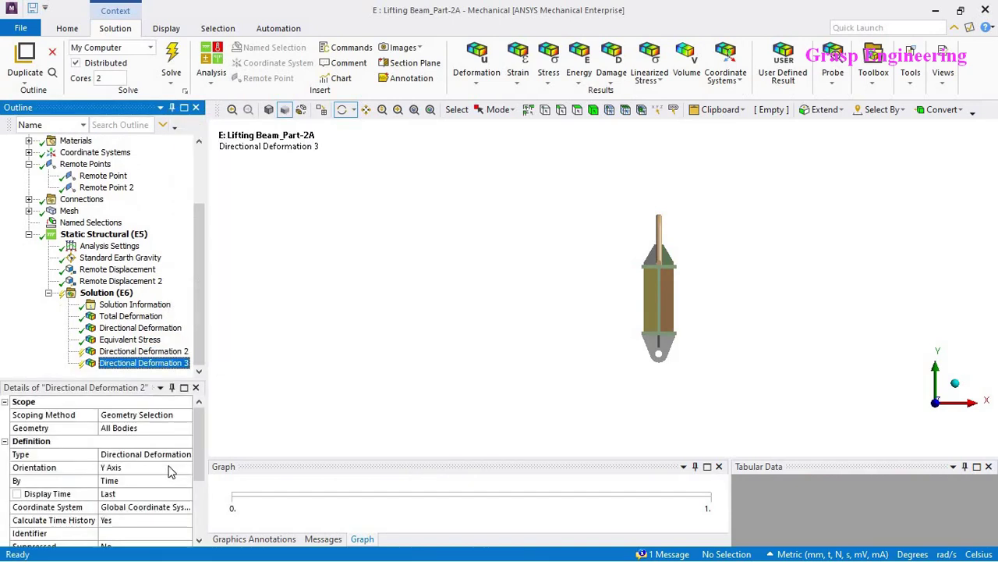
- Evaluate all results of the Solution to compute the two new directional deformations
click(118, 305)
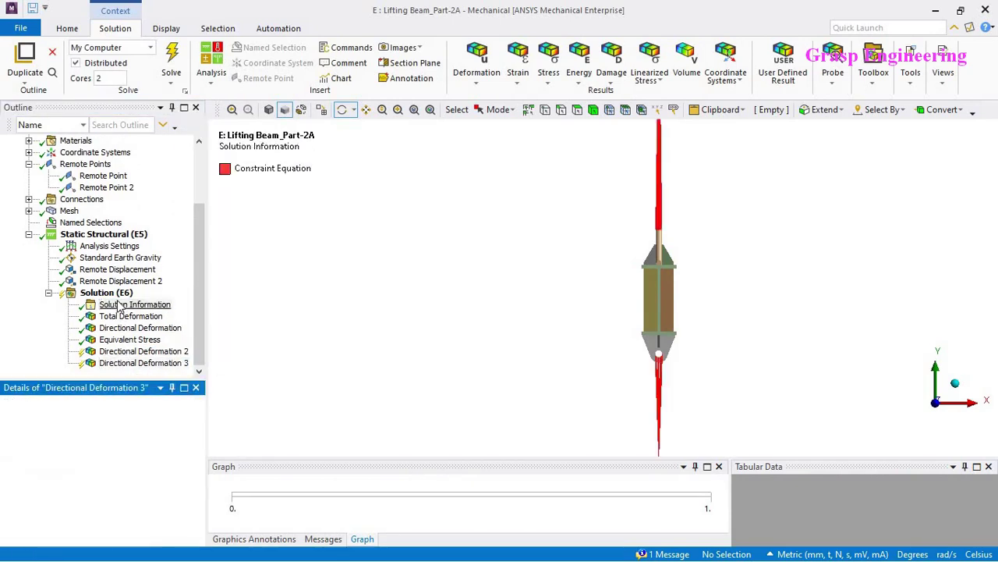
right_click(118, 305)
click(106, 292)
right_click(106, 293)
click(172, 318)
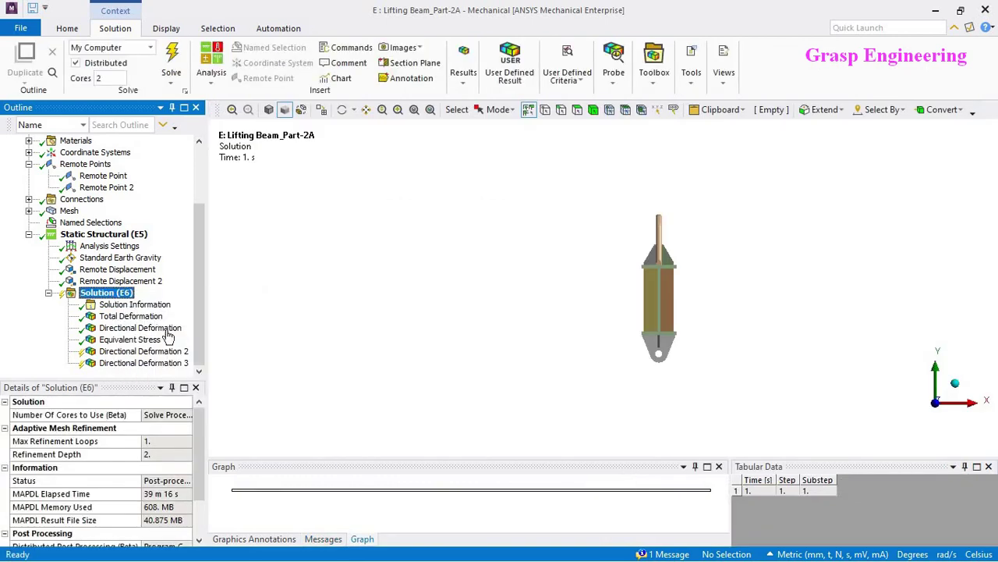
- Display the Y-axis directional deformation in a side view and adjust its legend to the visible range
click(171, 352)
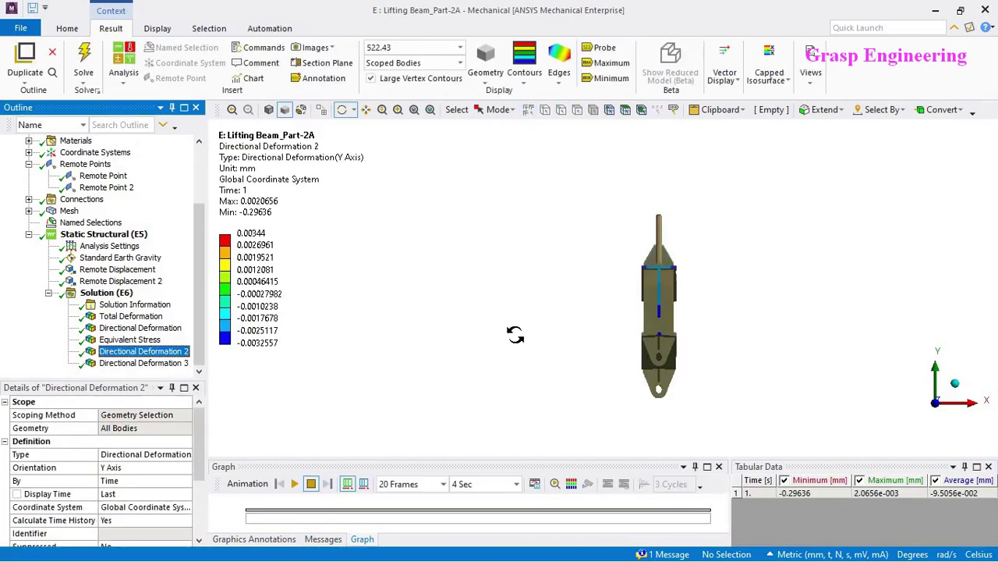
right_click(277, 171)
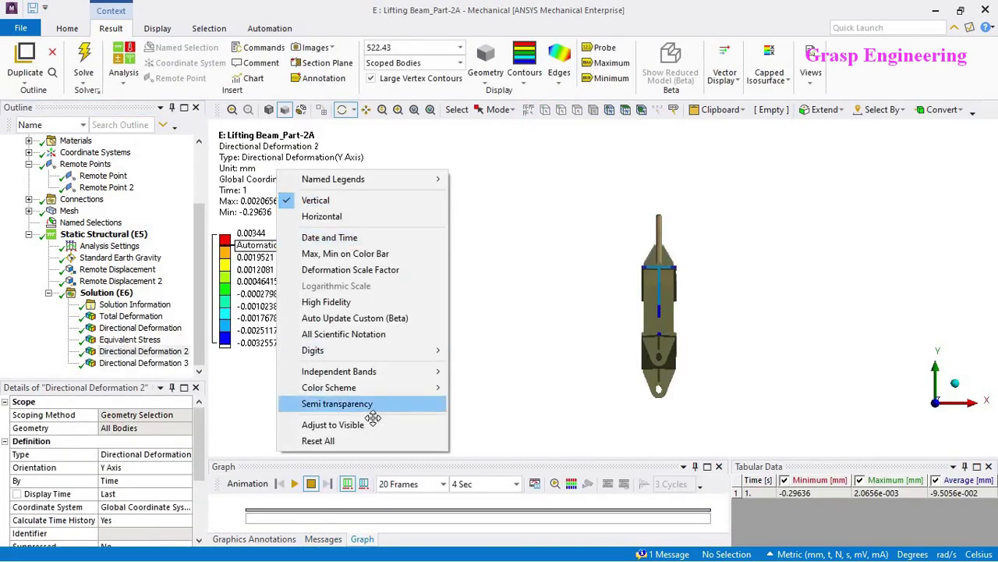
click(371, 423)
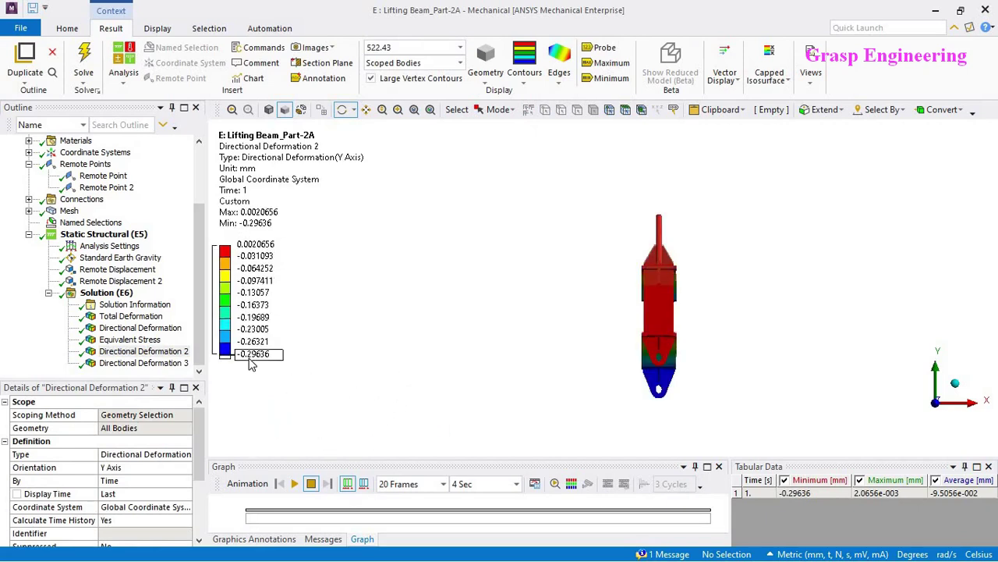
click(976, 409)
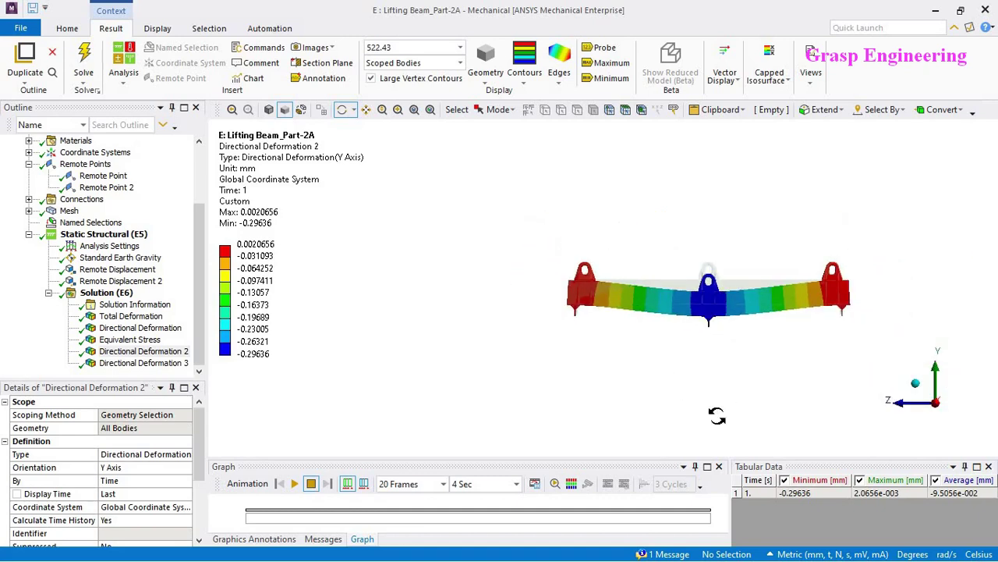
- Display the Z-axis directional deformation up close and adjust its legend to the visible range
click(172, 363)
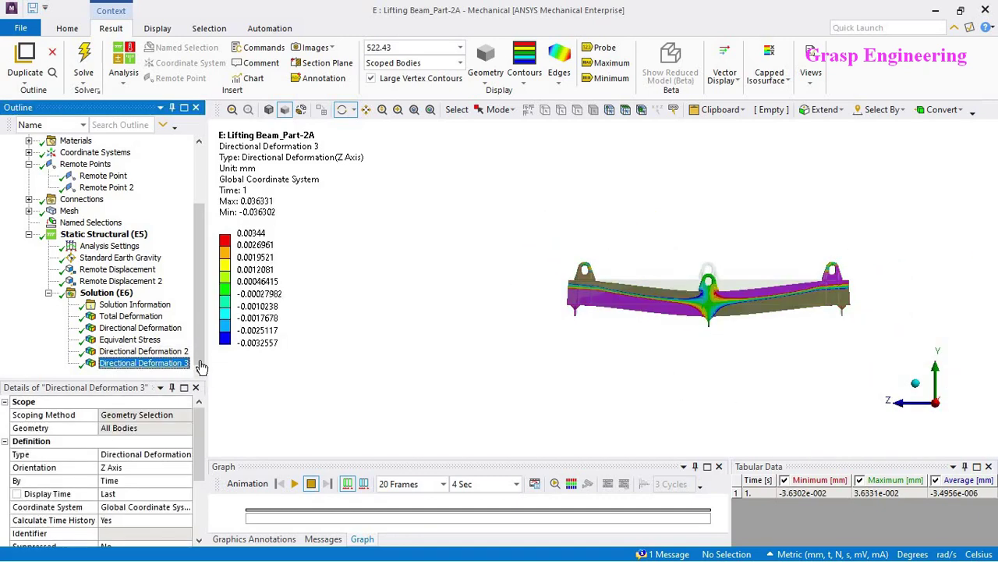
right_click(262, 157)
click(359, 414)
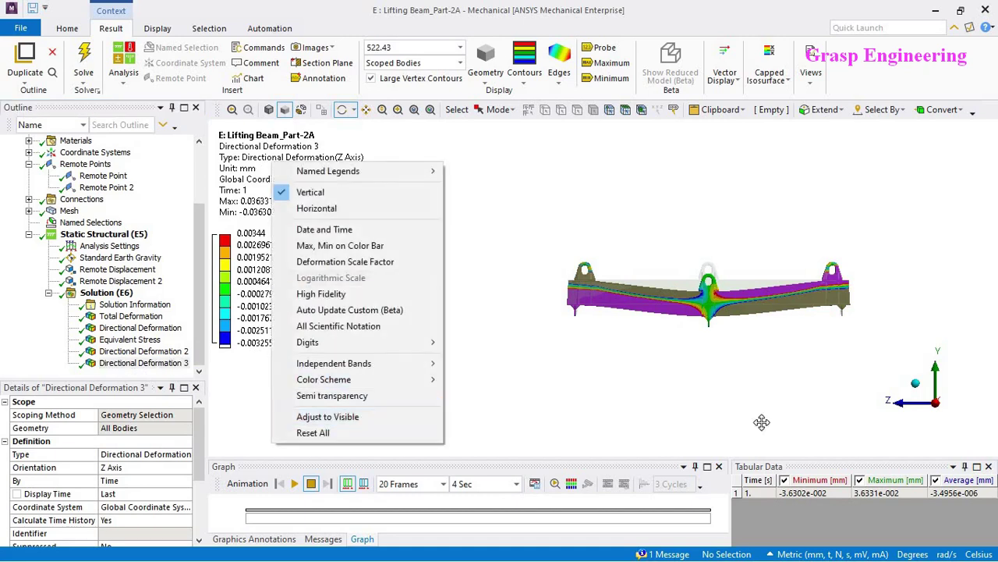
scroll(762, 371, up, 3)
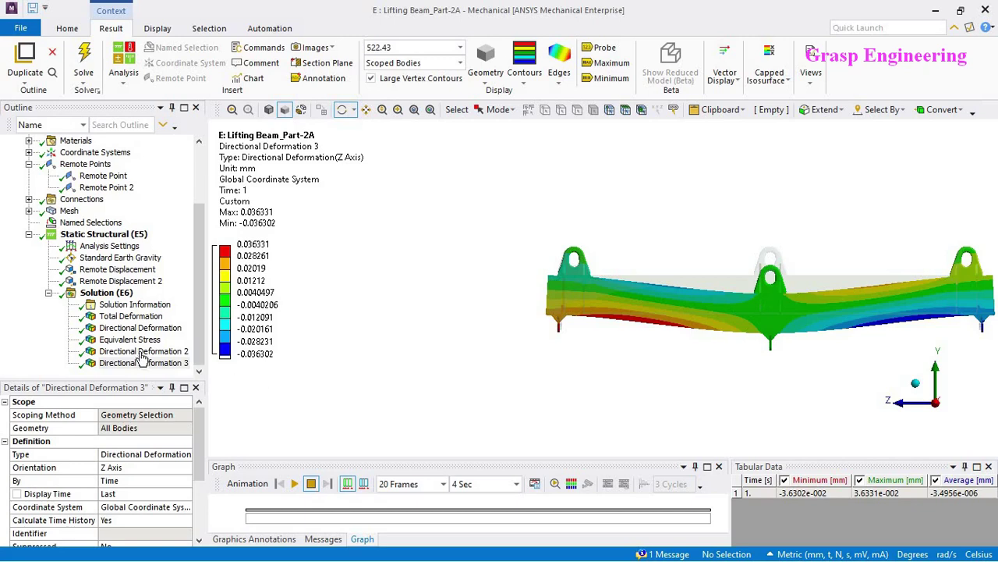
- Insert a Force Reaction probe into the Solution and scope it to the Remote Displacement boundary condition
right_click(100, 294)
mouse_move(230, 302)
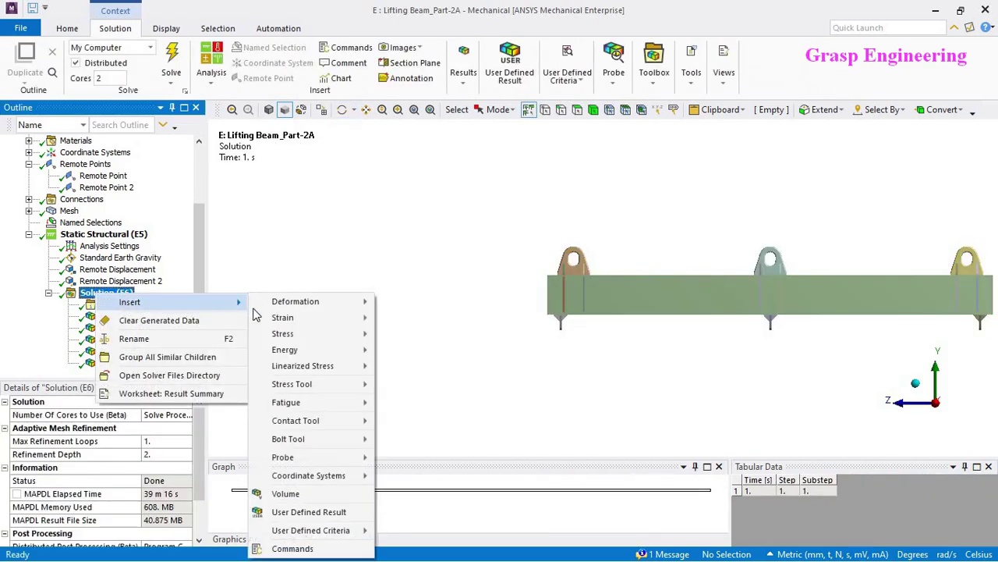
mouse_move(308, 438)
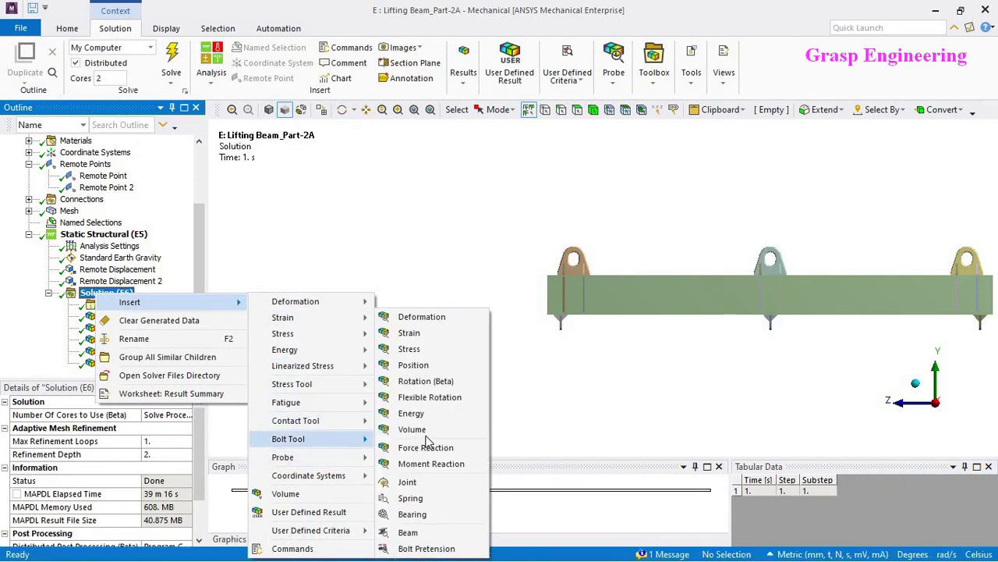
click(434, 448)
click(144, 441)
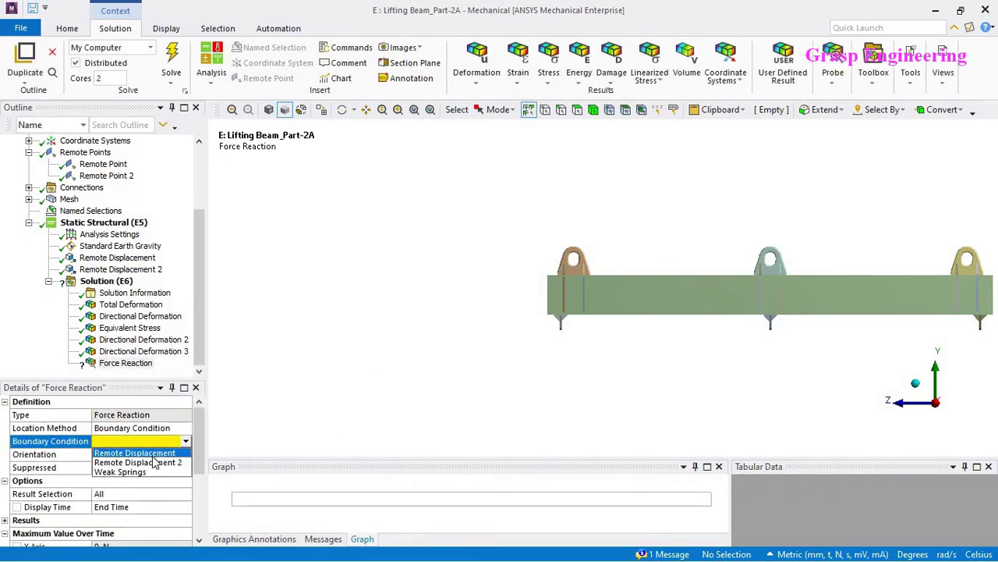
click(146, 454)
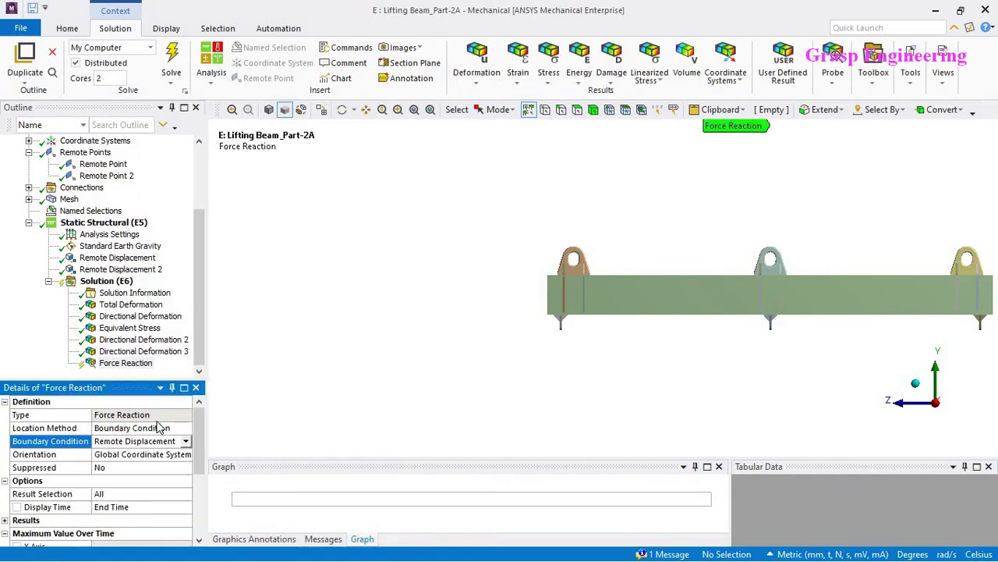
- Duplicate the Force Reaction probe without results, scope the copy to Remote Displacement 2, and evaluate all results
right_click(144, 366)
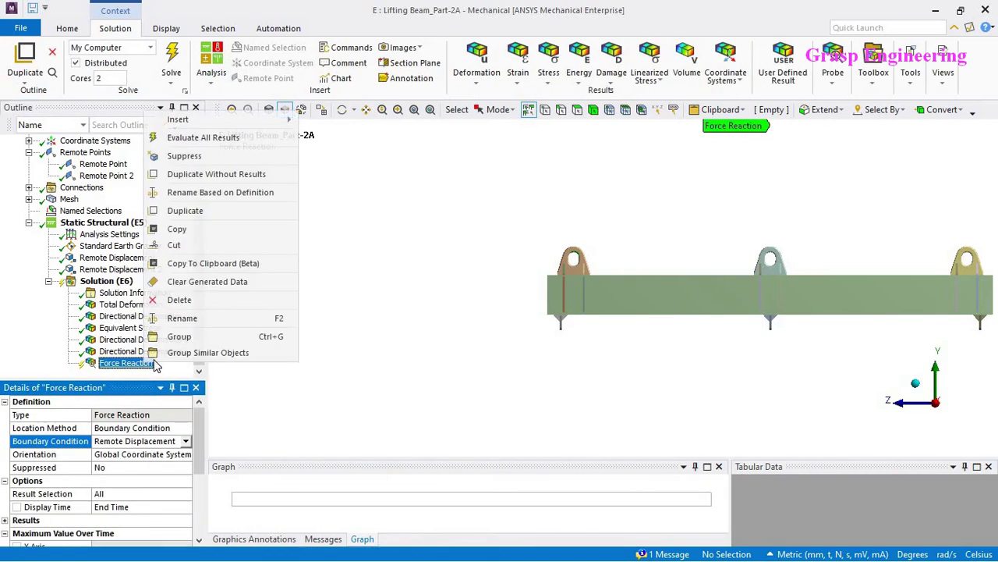
click(216, 174)
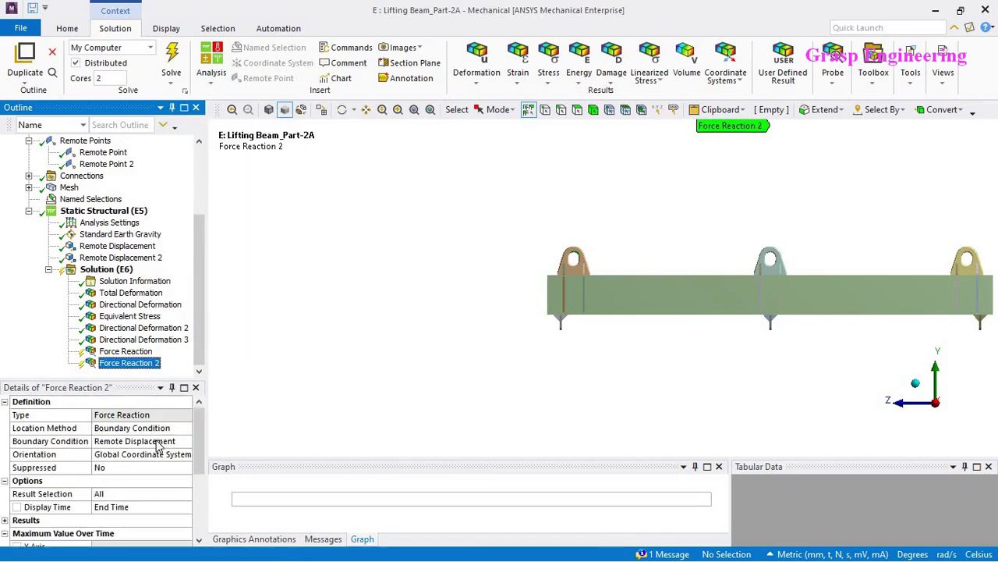
right_click(146, 366)
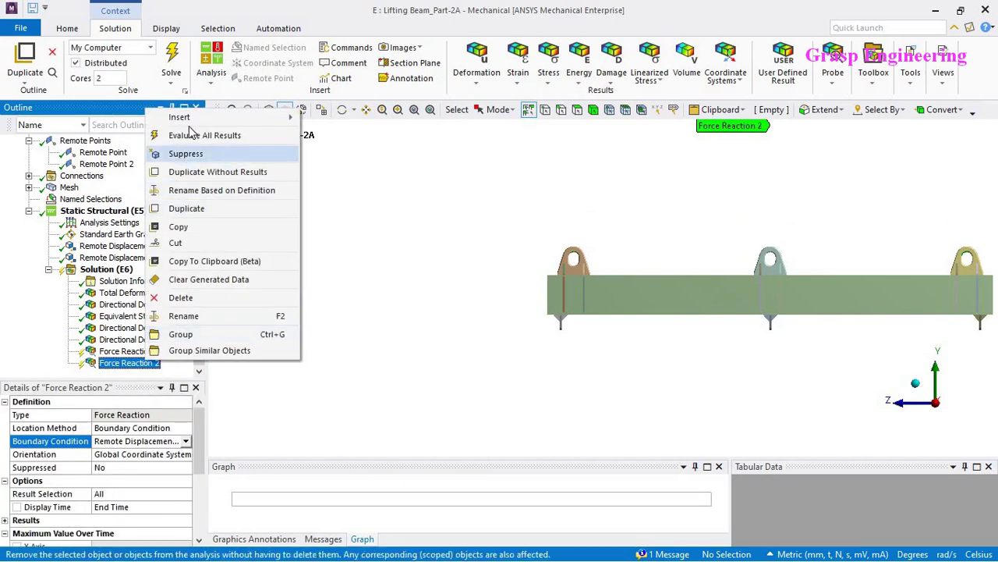
click(156, 135)
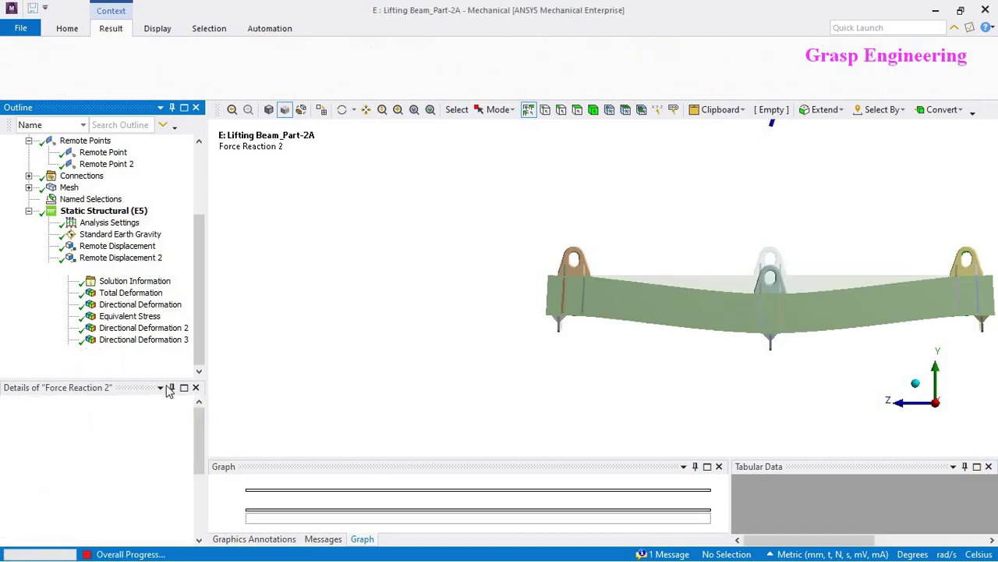
- Widen the tabular data area and read the X, Y, Z and total force reactions of both probes
click(126, 351)
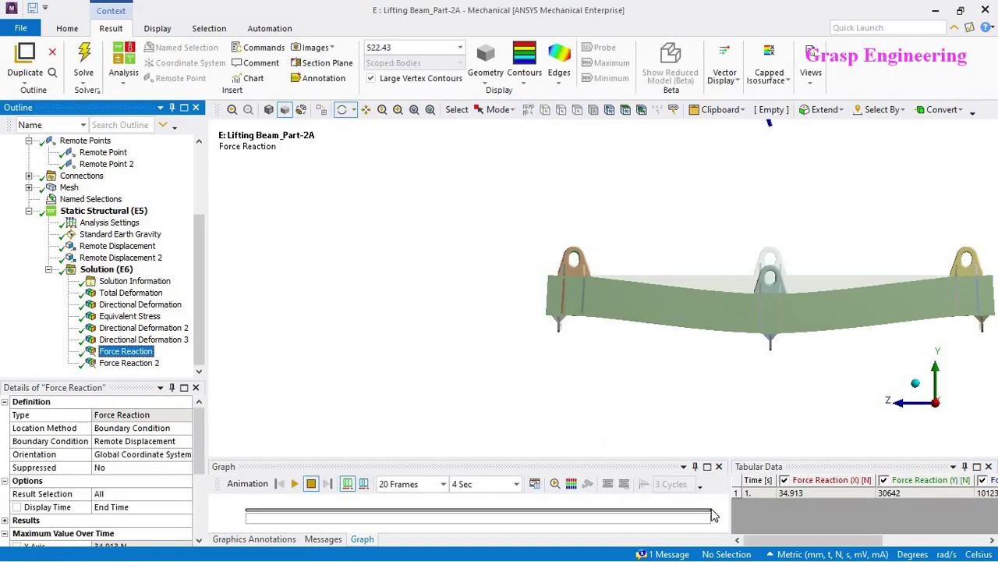
drag(730, 501, 465, 482)
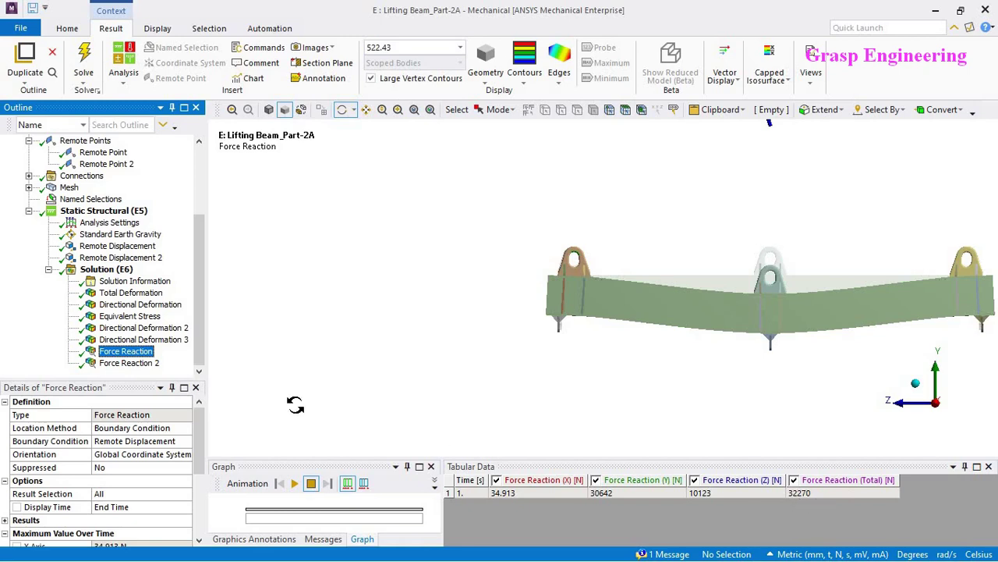
click(128, 363)
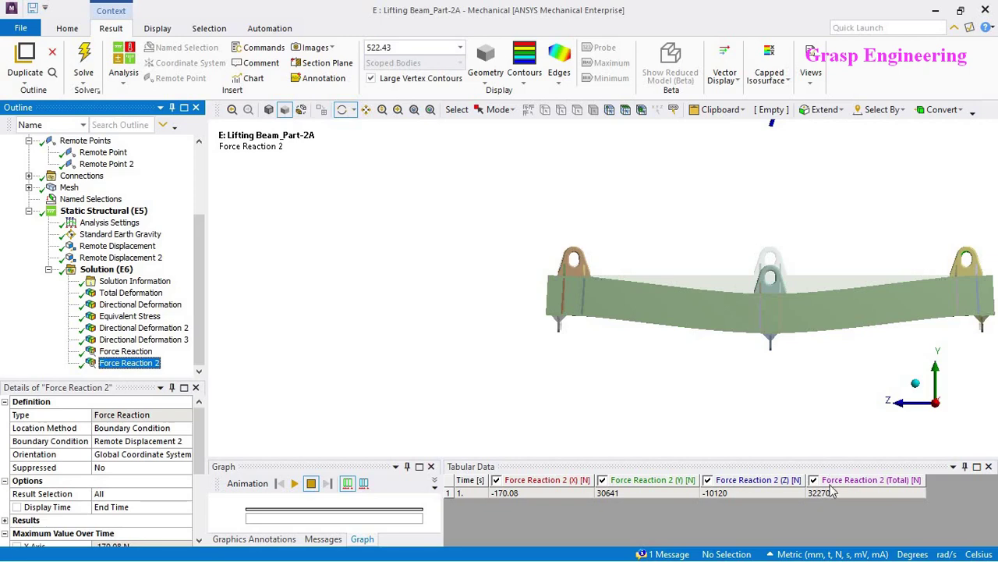
- Check the total mass of the model in the Geometry object's properties
scroll(163, 235, up, 3)
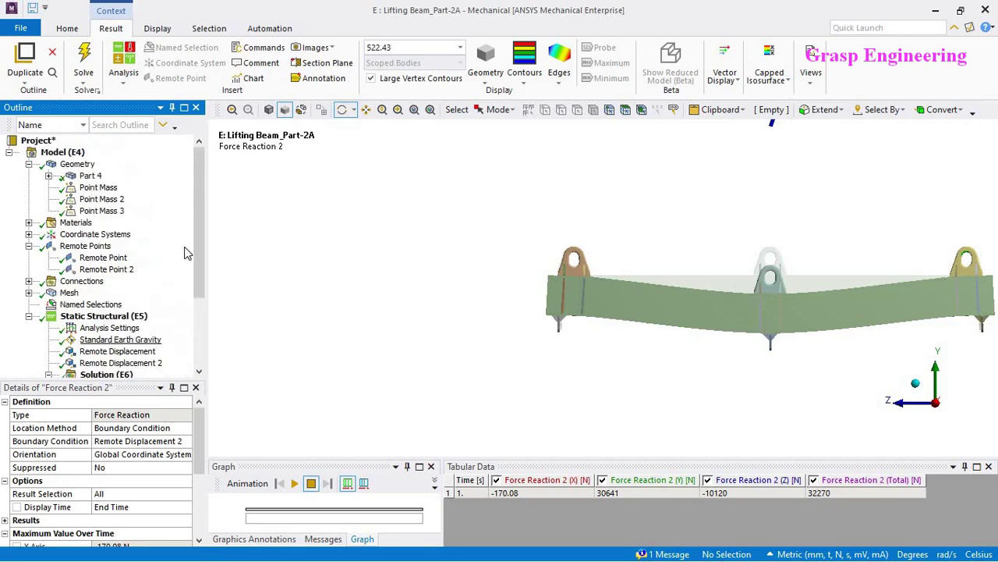
click(77, 163)
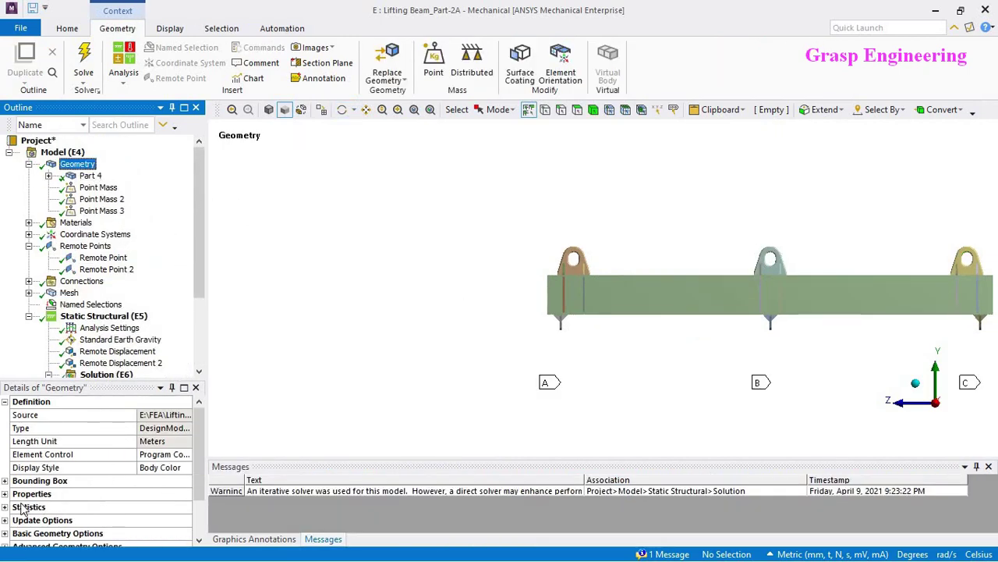
click(4, 494)
scroll(170, 489, down, 1)
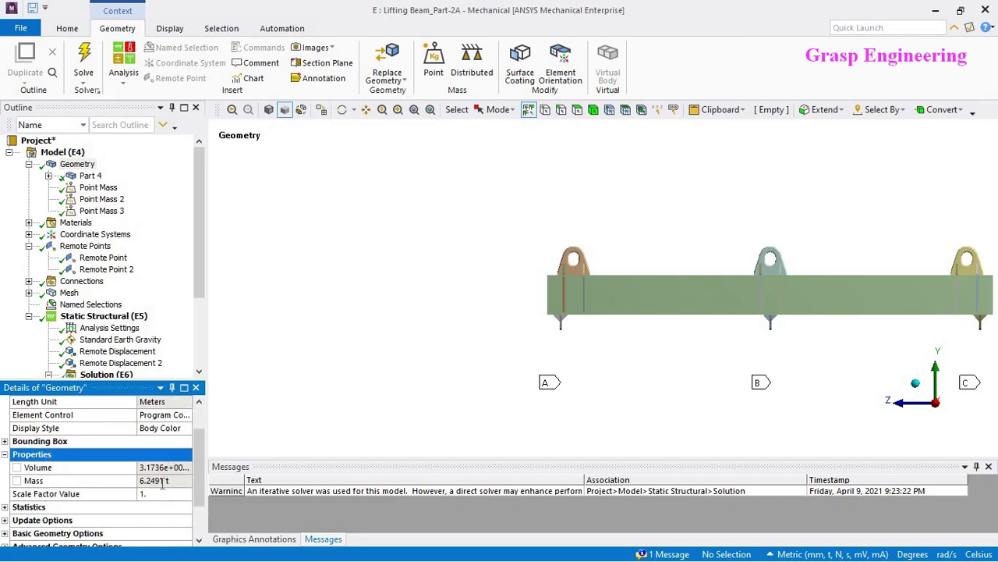
click(162, 481)
click(165, 482)
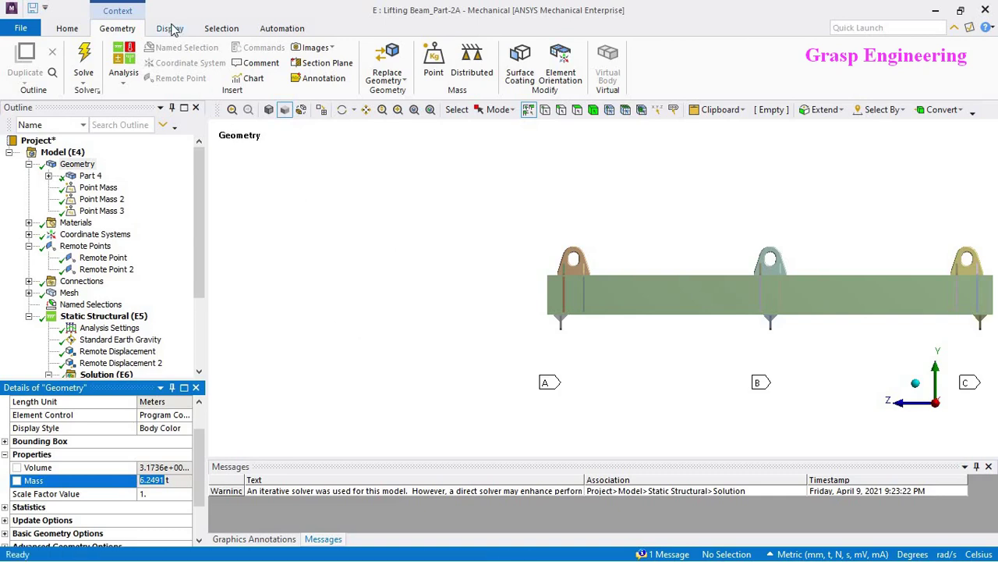
- Switch the unit system to U.S. Customary (in, lbm, lbf, °F, s, V, A) and select the geometry's mass value
click(67, 28)
click(532, 63)
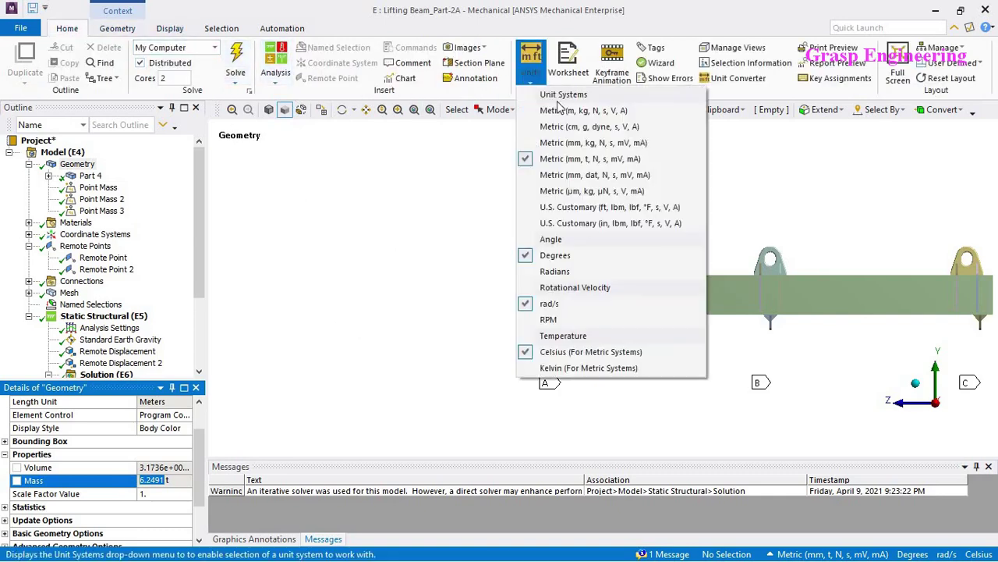
click(566, 224)
click(162, 520)
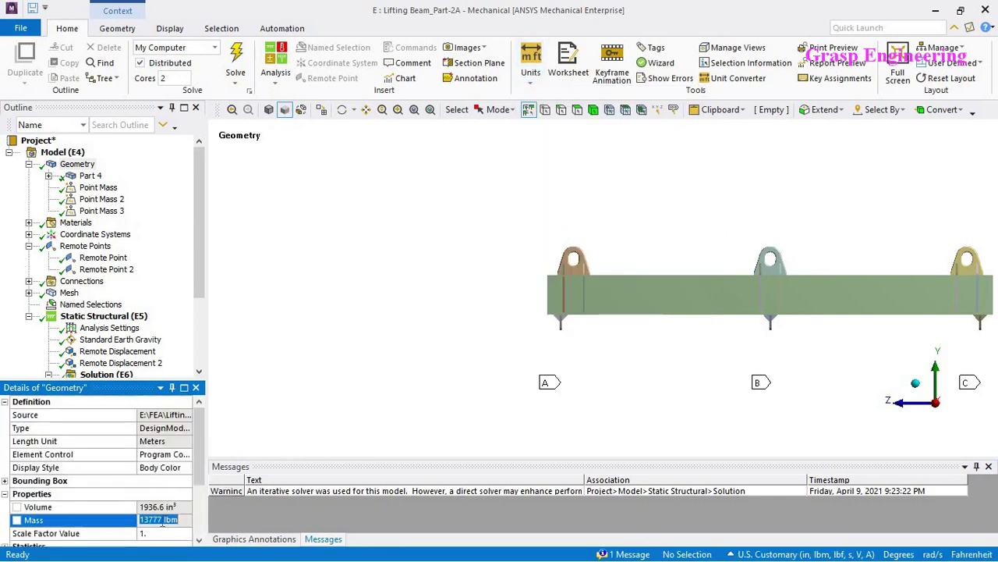
- Switch the unit system to U.S. Customary (ft, lbm, lbf, °F, s, V, A) and read both probes' force reactions in lbf
click(531, 81)
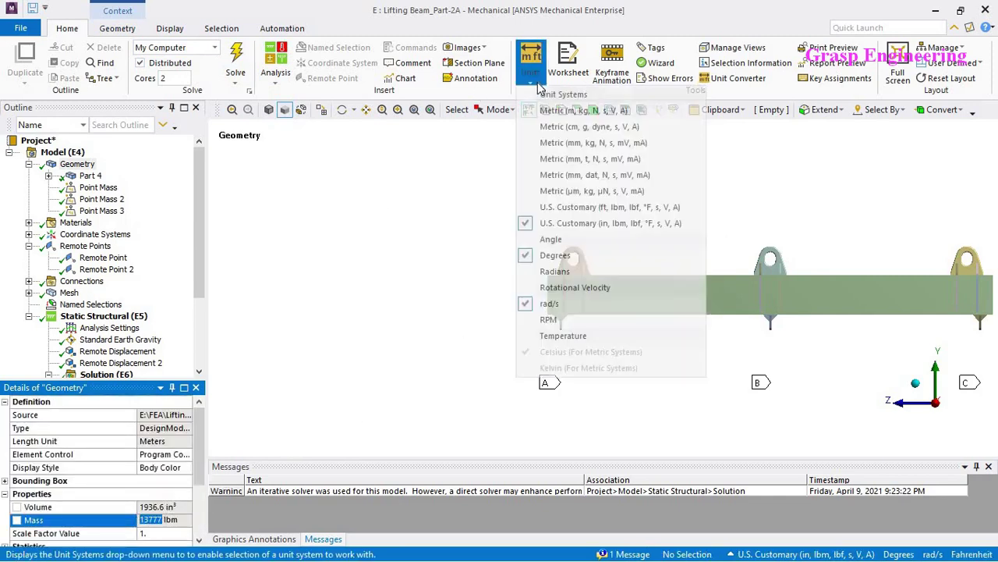
click(579, 209)
scroll(117, 312, down, 3)
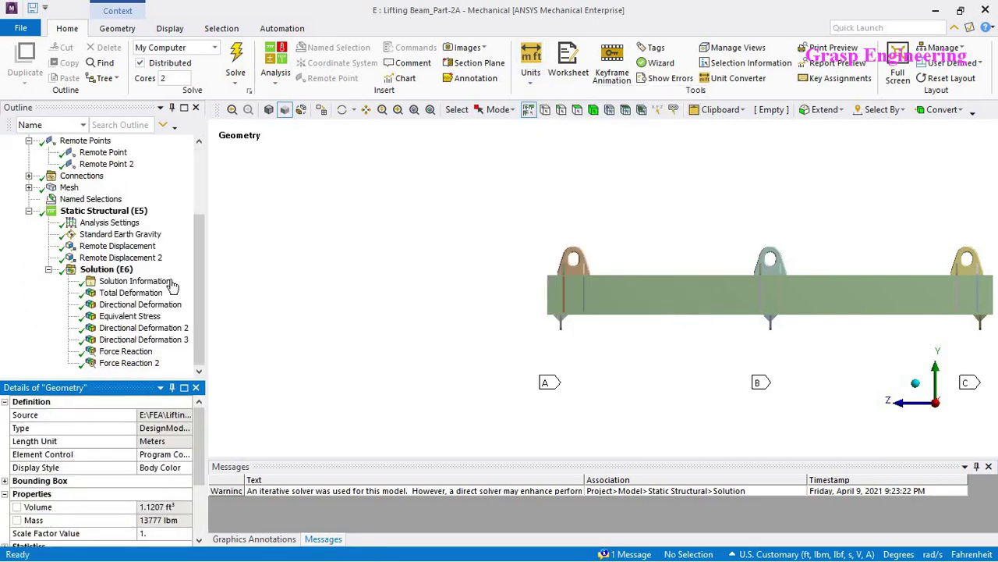
click(126, 351)
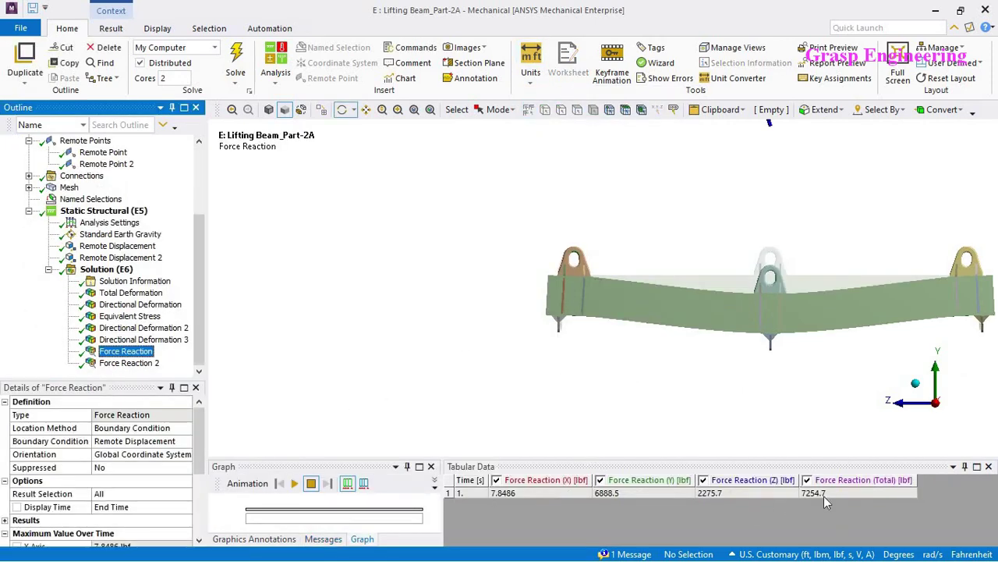
click(824, 494)
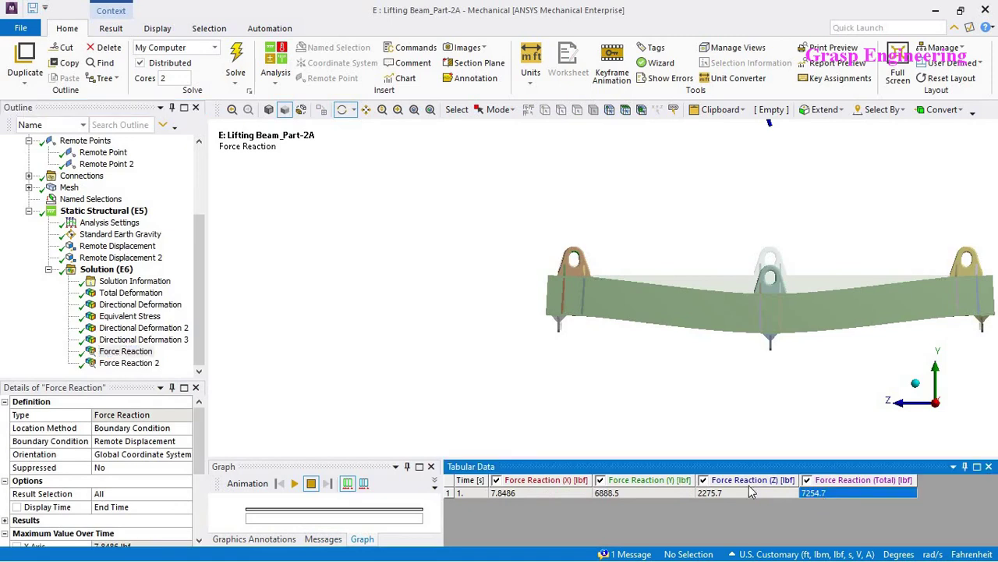
click(138, 364)
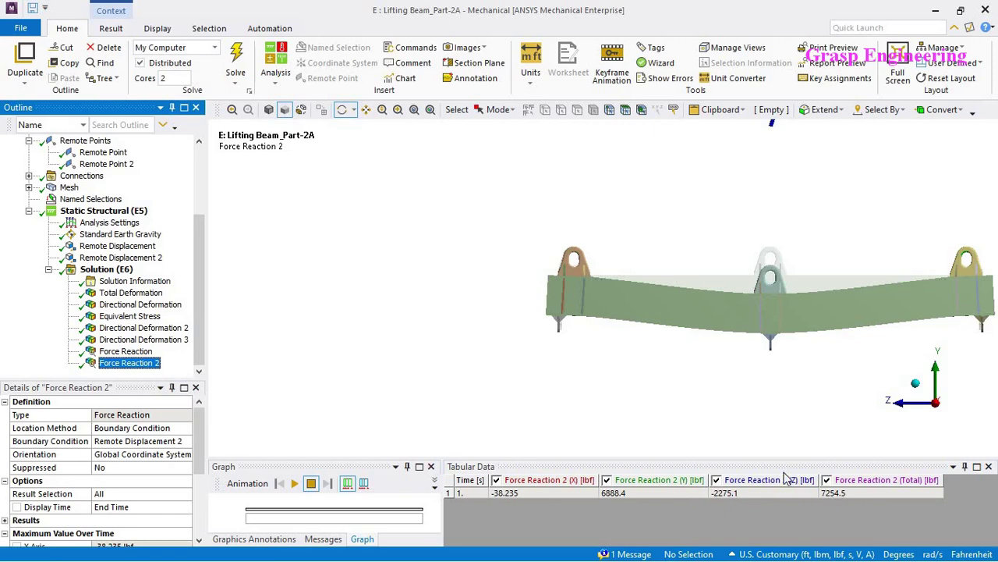
- Check the mass in Part 4's properties and compare it with the total mass of the Geometry object
scroll(86, 234, up, 3)
click(91, 178)
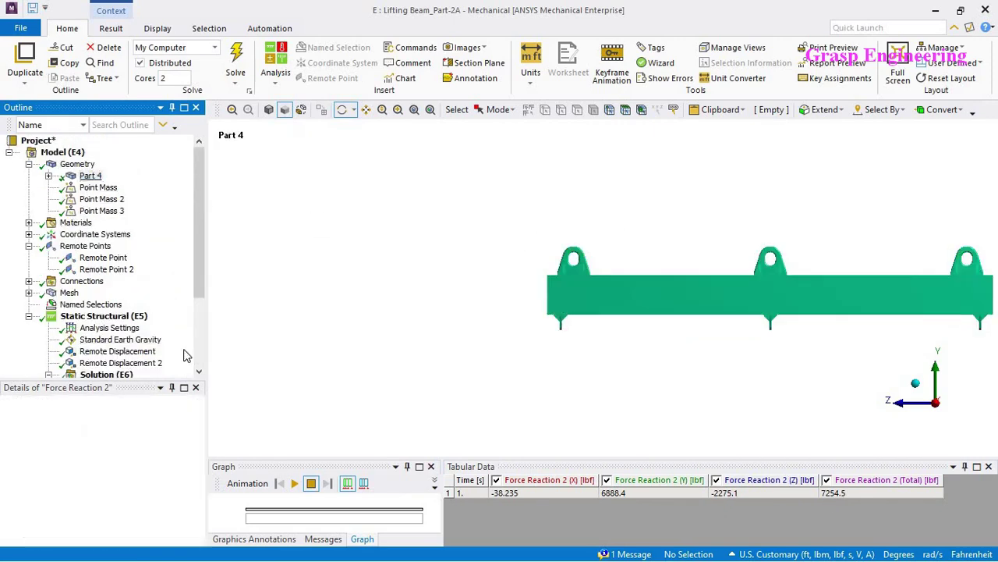
click(6, 485)
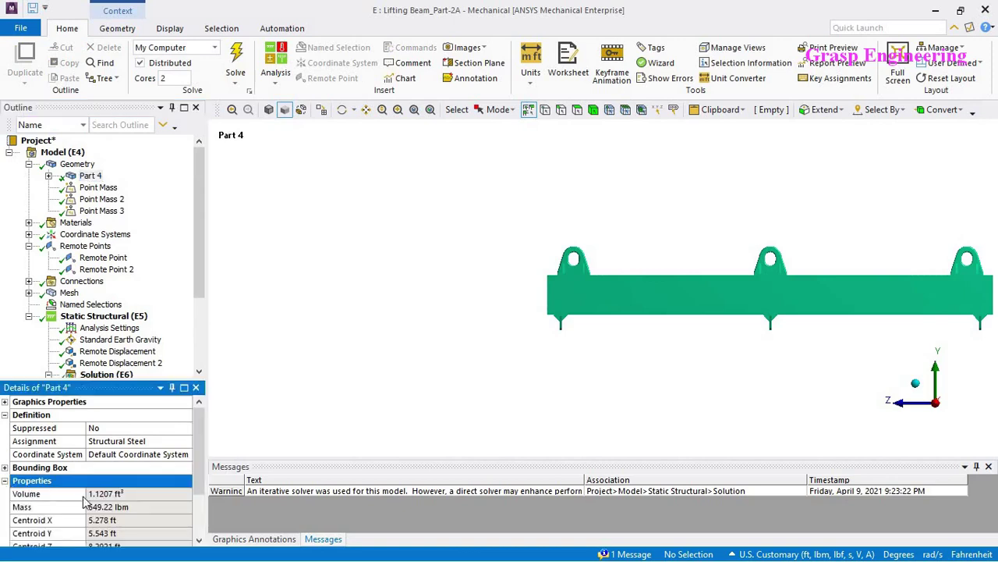
click(77, 165)
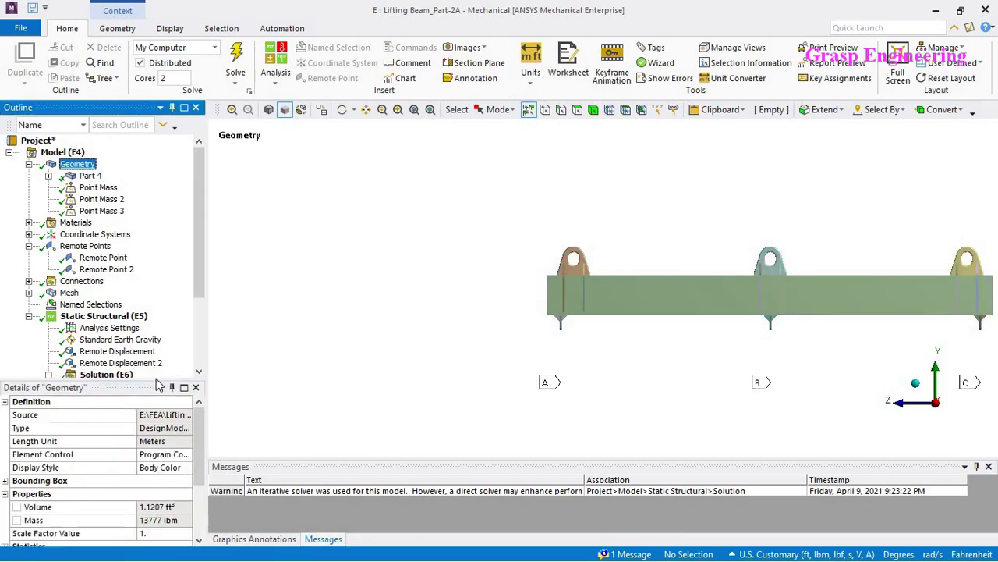
click(160, 519)
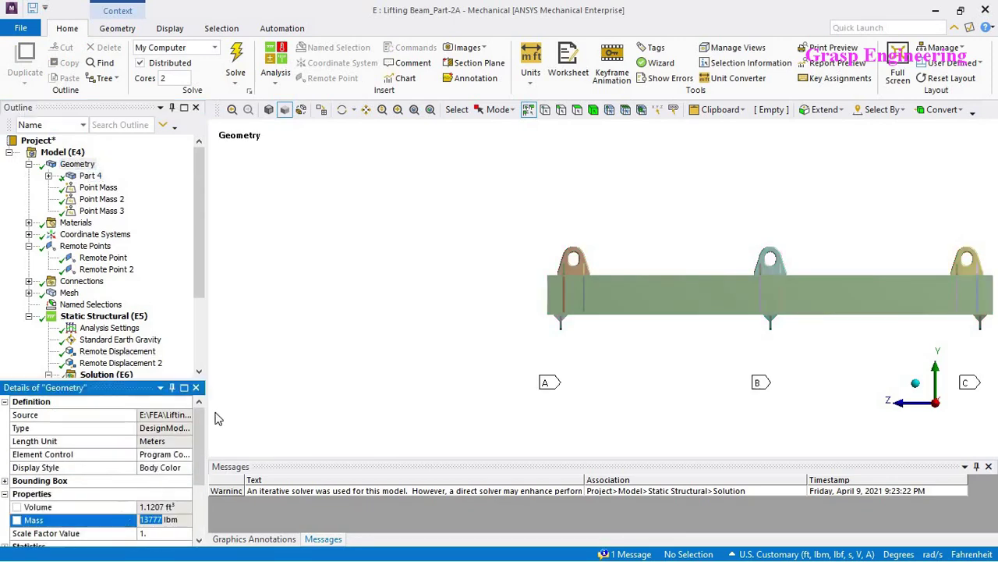
- Switch the unit system to Metric (mm, t, N, s, mV, mA) and fit the whole beam in the view
click(535, 73)
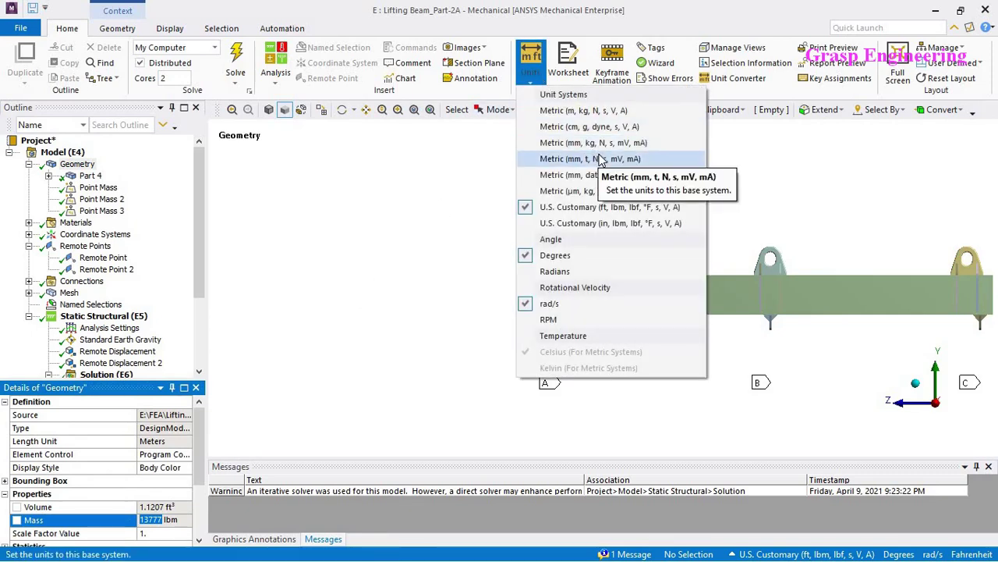
click(593, 159)
scroll(190, 318, down, 3)
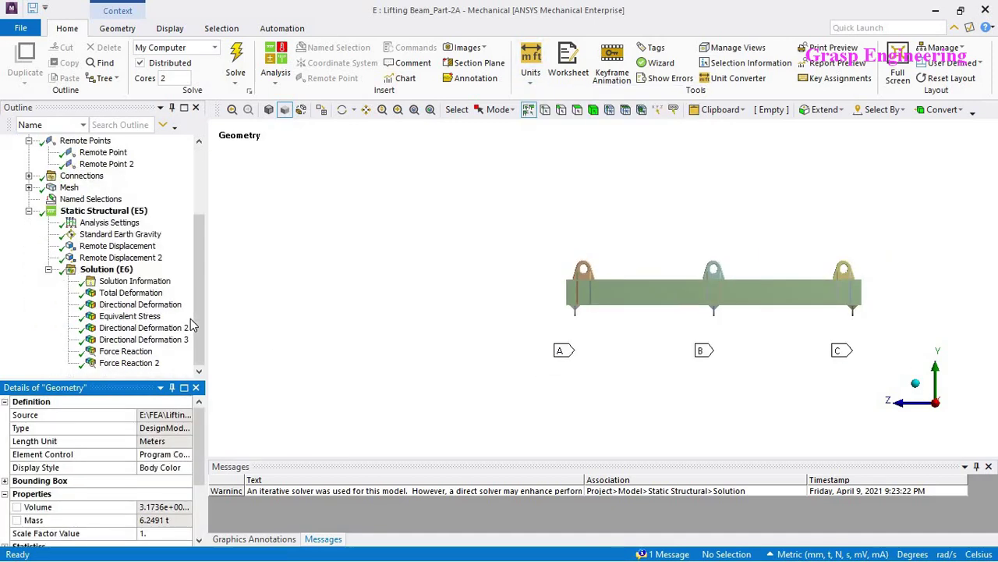
right_click(596, 259)
click(631, 360)
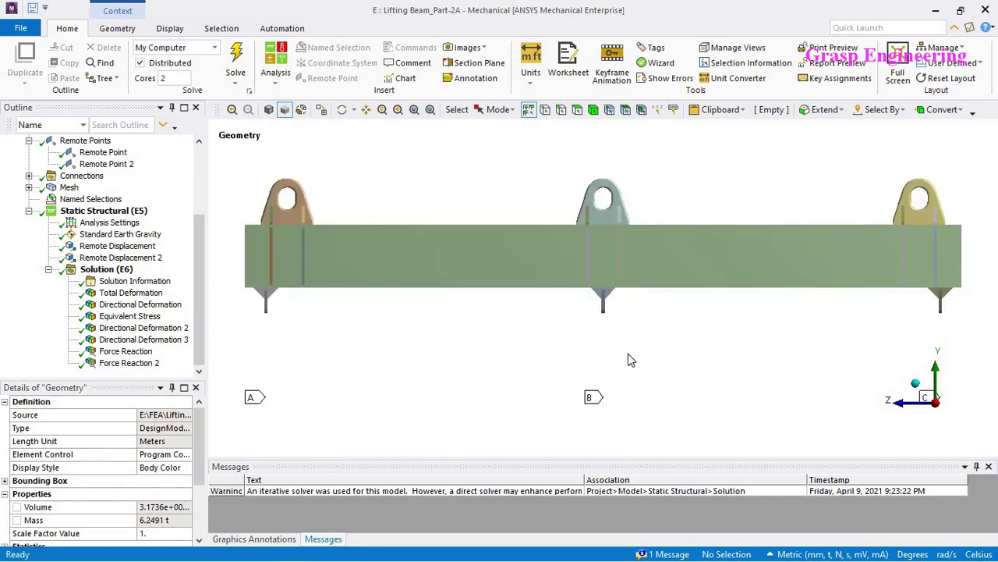
- Display the Equivalent Stress result with No WireFrame edges and a deformation scale of 1.0 (True Scale)
click(125, 316)
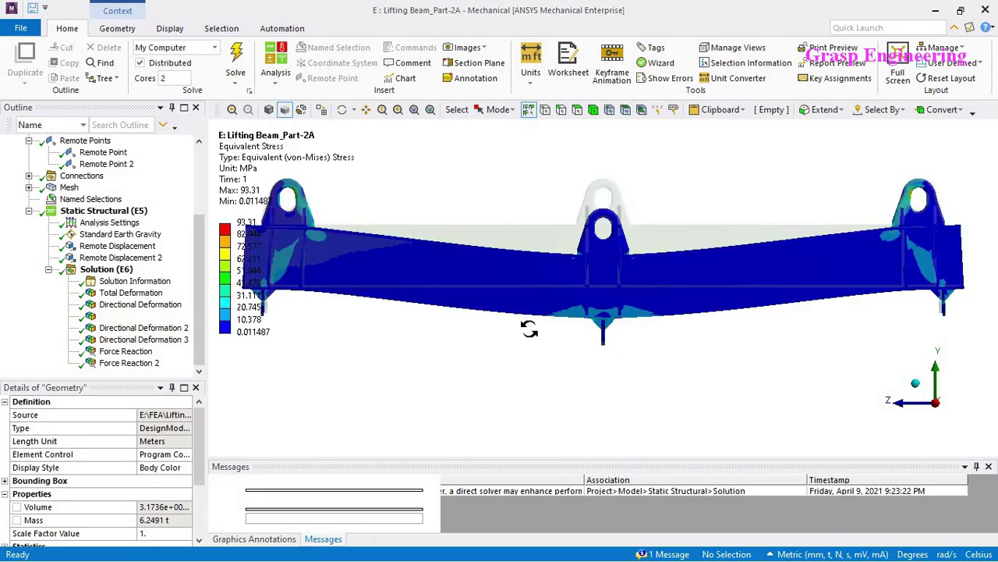
middle_drag(528, 328, 510, 139)
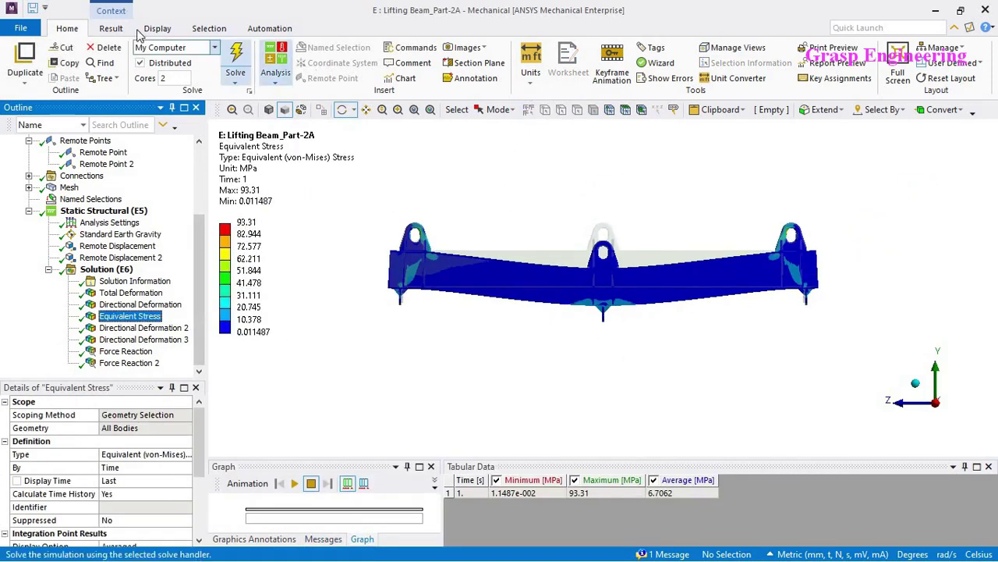
click(564, 86)
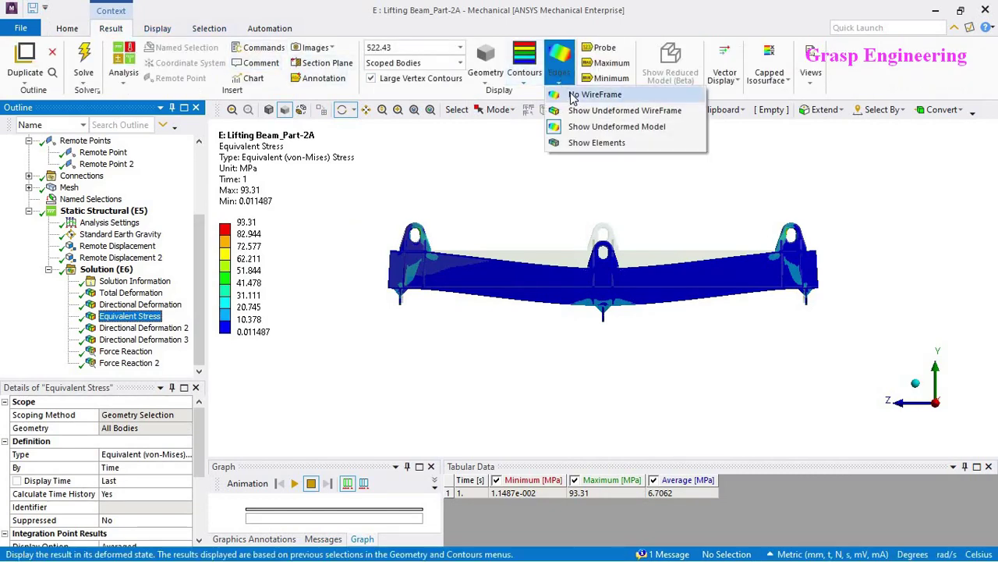
click(570, 96)
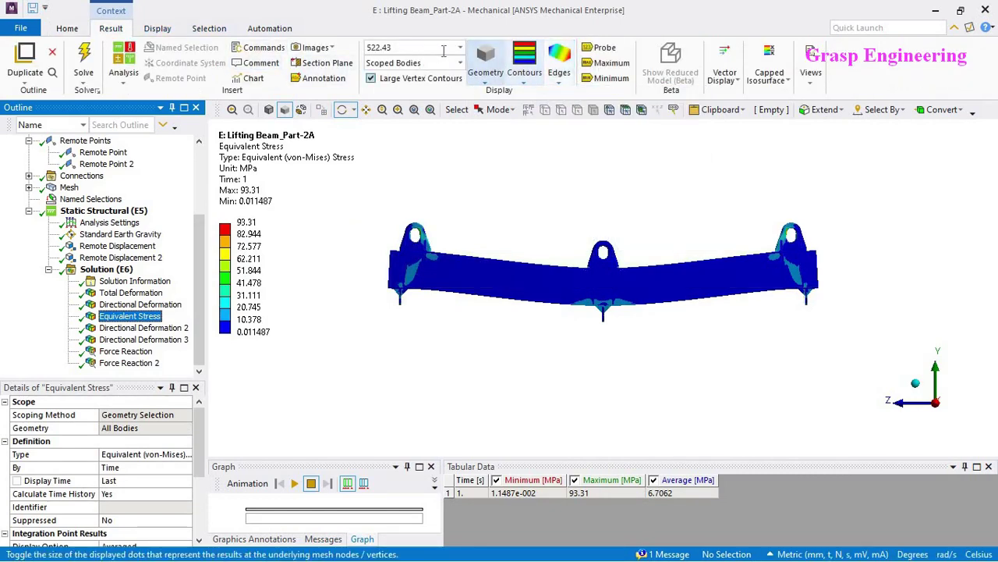
click(413, 47)
click(407, 72)
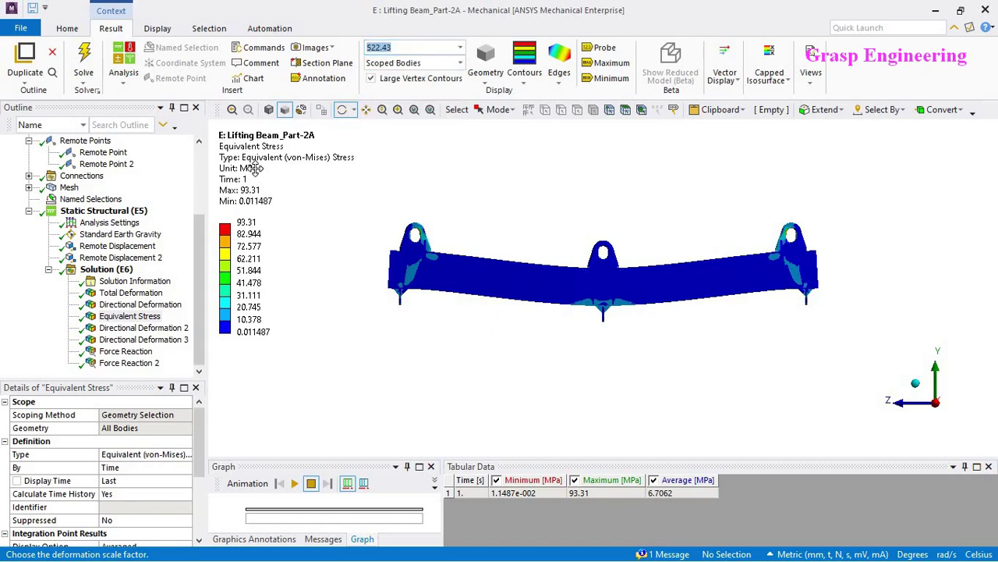
- Show the maximum label on the Equivalent Stress plot and bring the whole beam into view
scroll(503, 344, up, 5)
scroll(385, 263, down, 3)
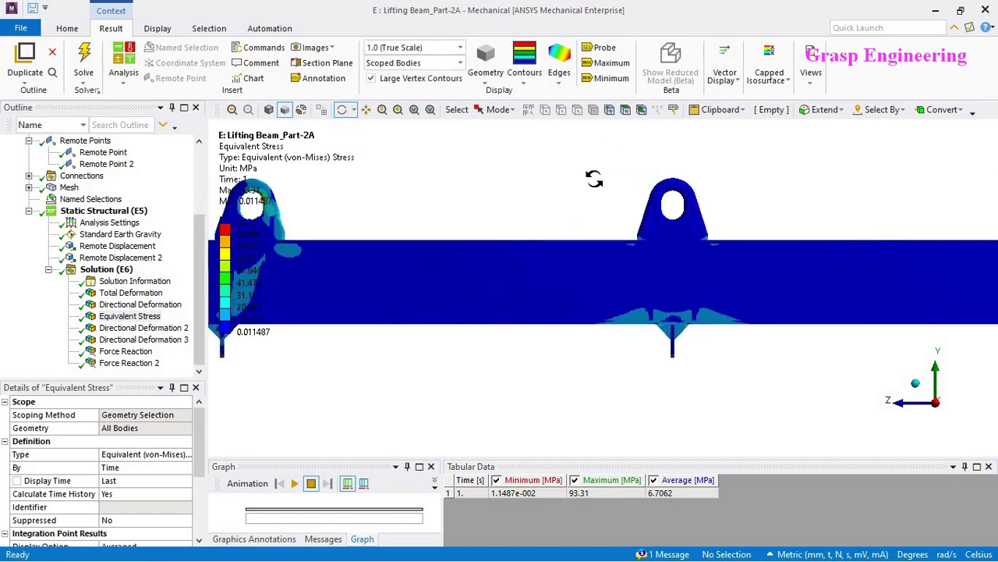
click(611, 63)
scroll(353, 242, down, 2)
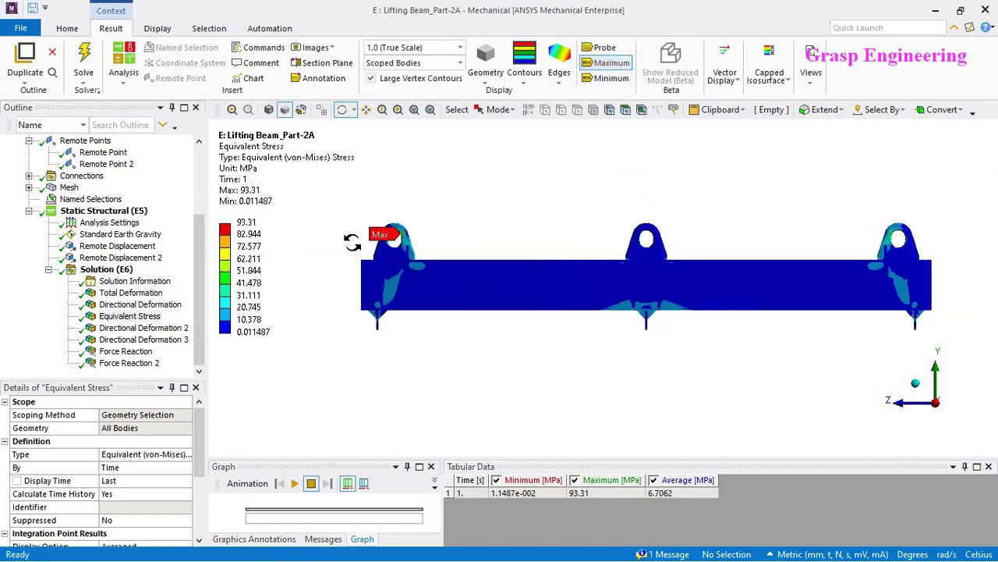
- Customize the stress legend by setting its lowest intermediate boundary to 1 MPa, and inspect the maximum stress location on the end lifting lug
right_click(234, 151)
click(277, 409)
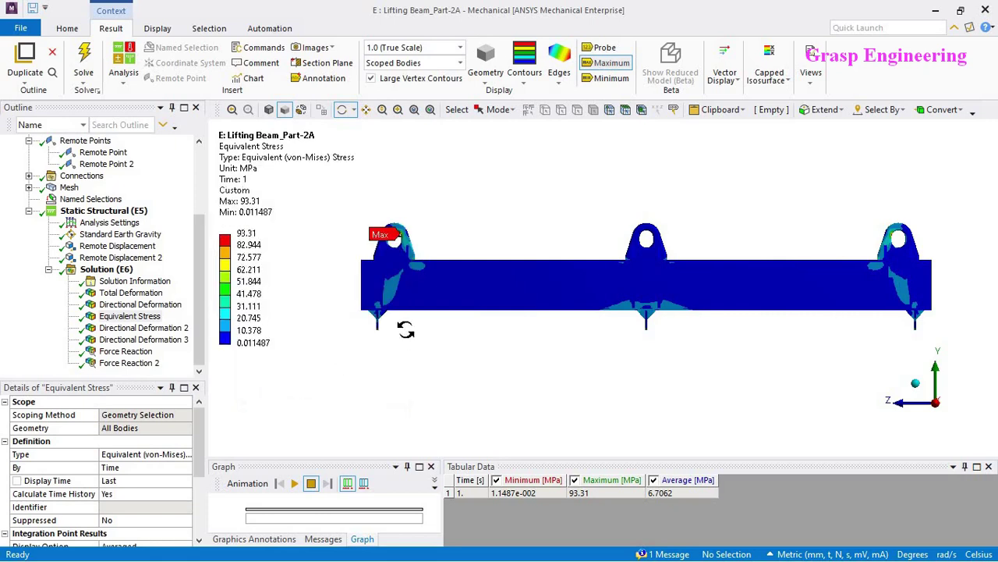
scroll(403, 325, up, 4)
scroll(468, 309, down, 2)
drag(504, 270, 528, 278)
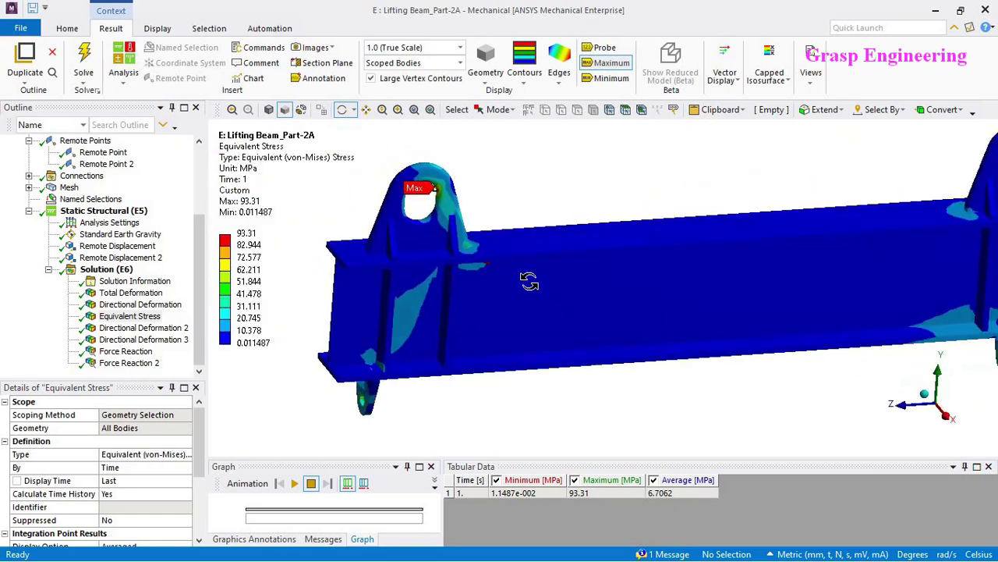
double_click(257, 330)
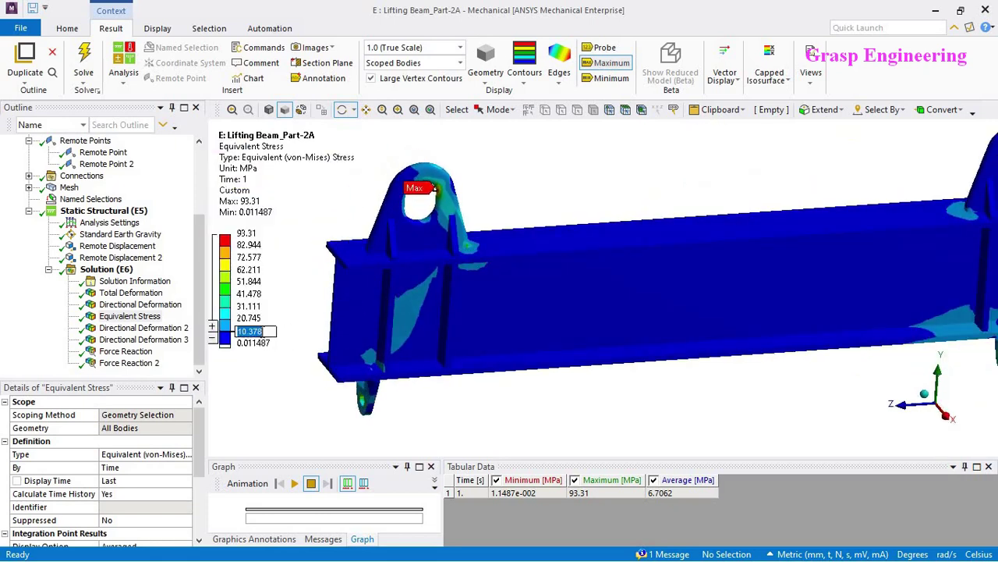
text(1)
key(Return)
drag(406, 308, 637, 244)
drag(641, 191, 616, 238)
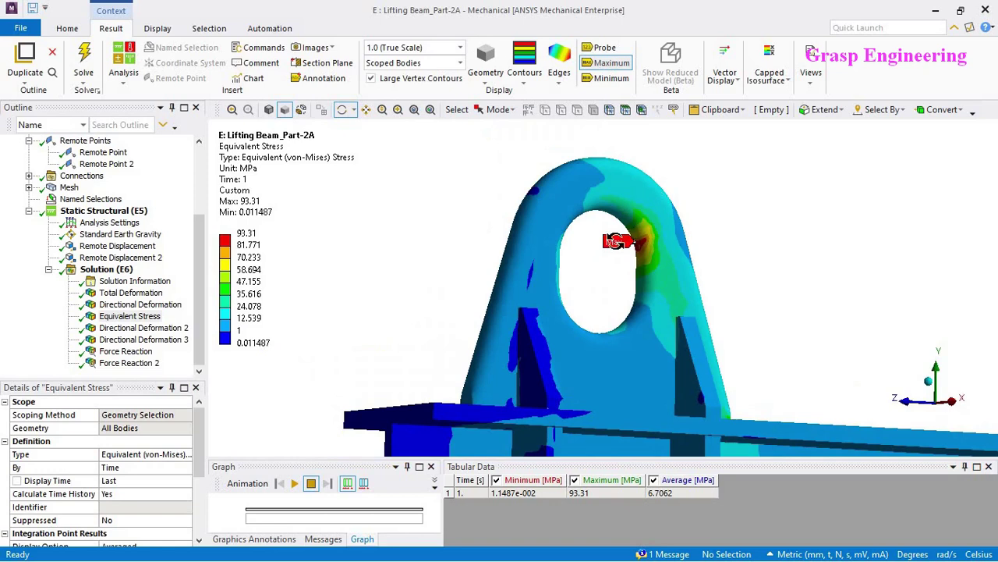
drag(593, 273, 358, 311)
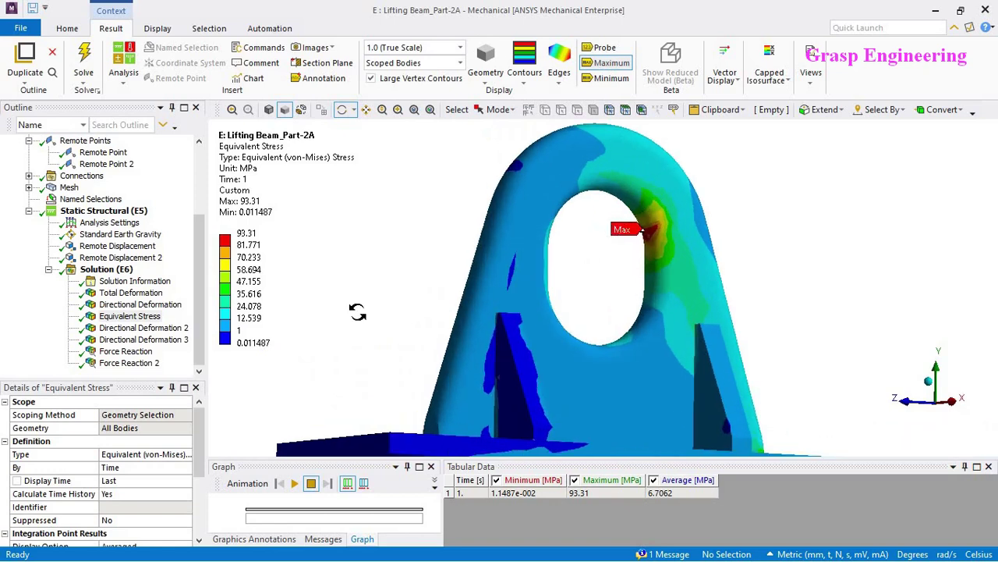
- Set the FE connections' Visible on Results option to Yes in Solution Information and examine them on the Equivalent Stress plot
click(141, 282)
scroll(170, 524, down, 1)
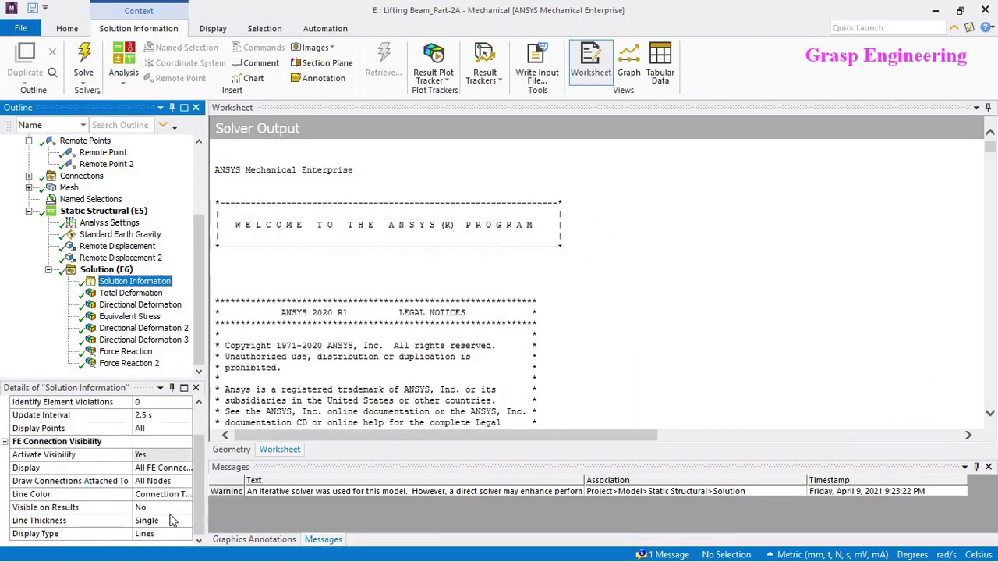
double_click(163, 506)
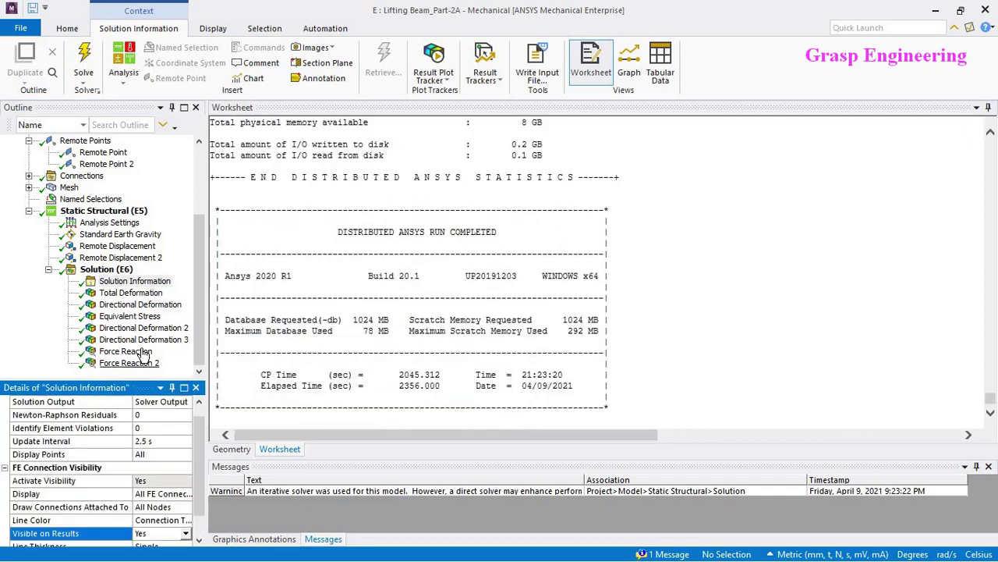
click(130, 316)
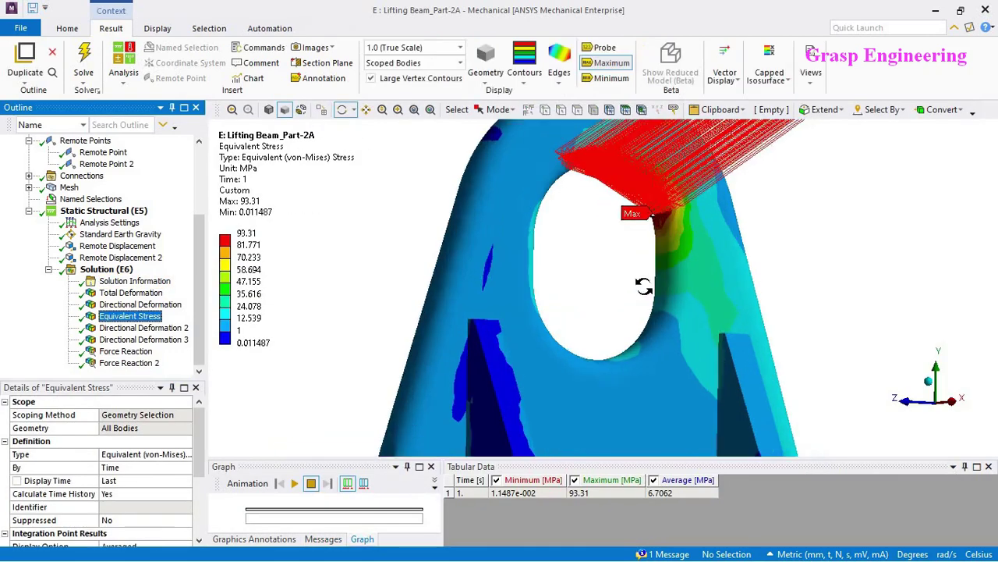
drag(644, 287, 563, 253)
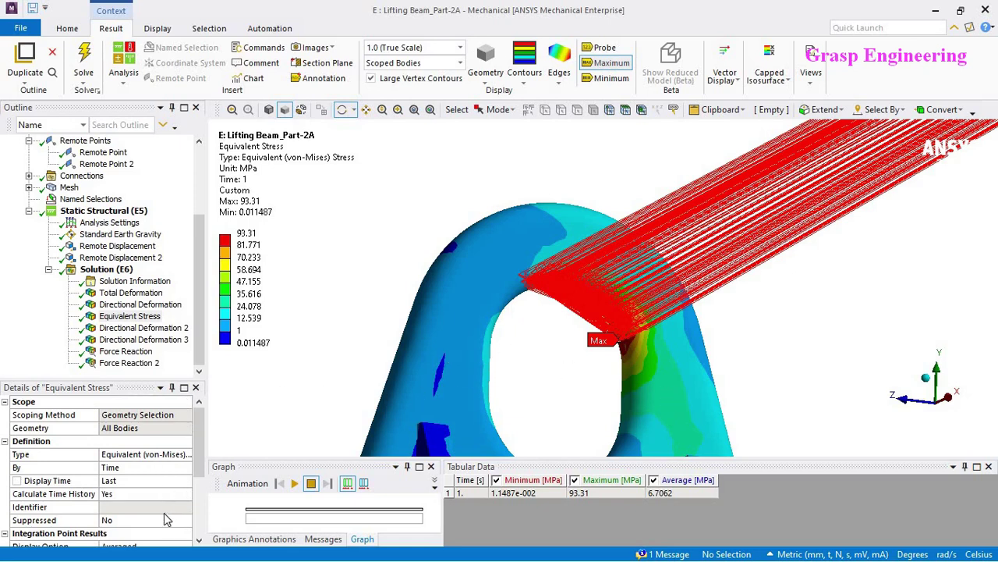
- Set Visible on Results back to No in Solution Information and return to the Equivalent Stress plot
click(140, 281)
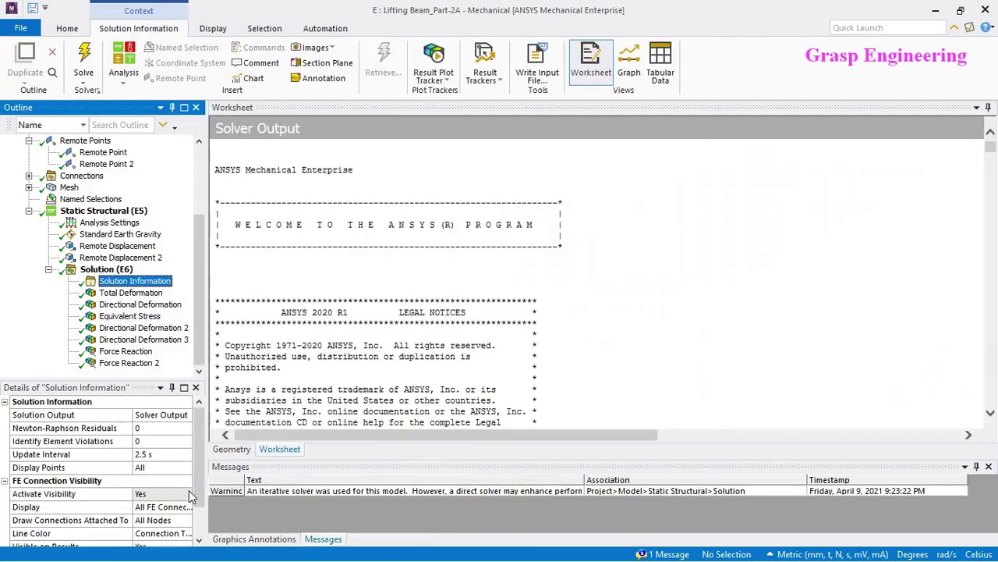
scroll(176, 534, down, 1)
click(170, 506)
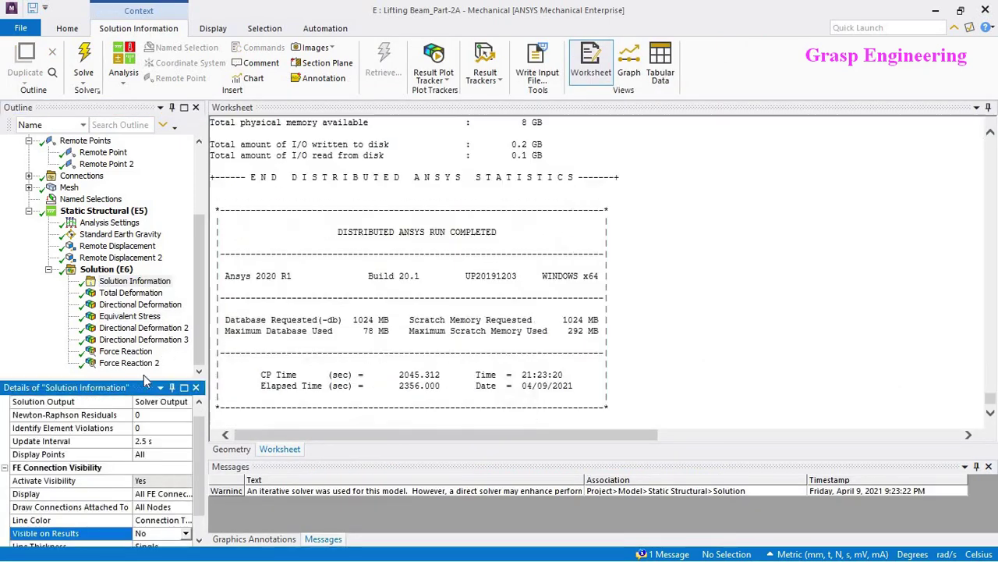
click(129, 316)
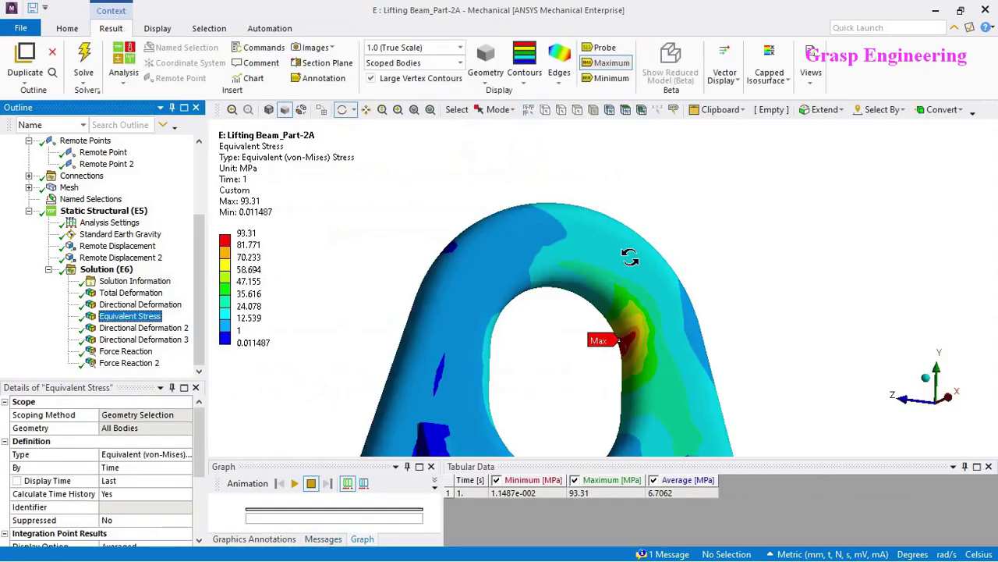
- Place four stress probe annotations around the inner edge of the end lifting lug's hole
click(600, 47)
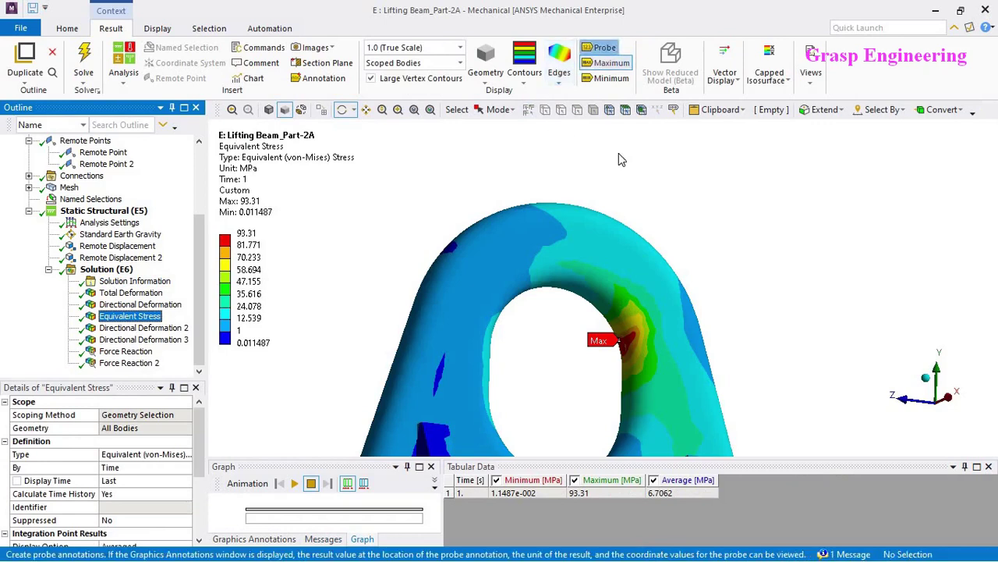
click(625, 366)
click(598, 302)
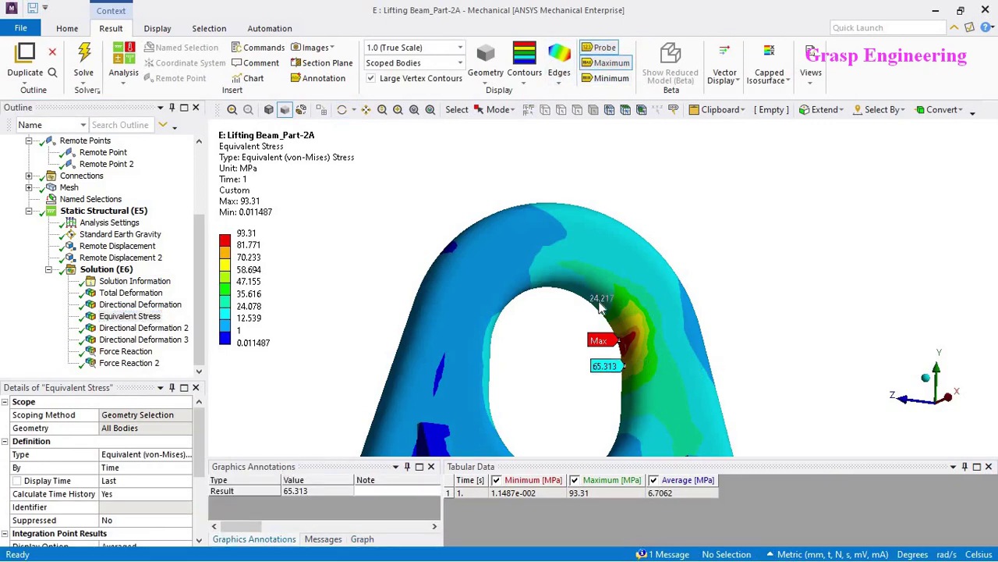
click(550, 285)
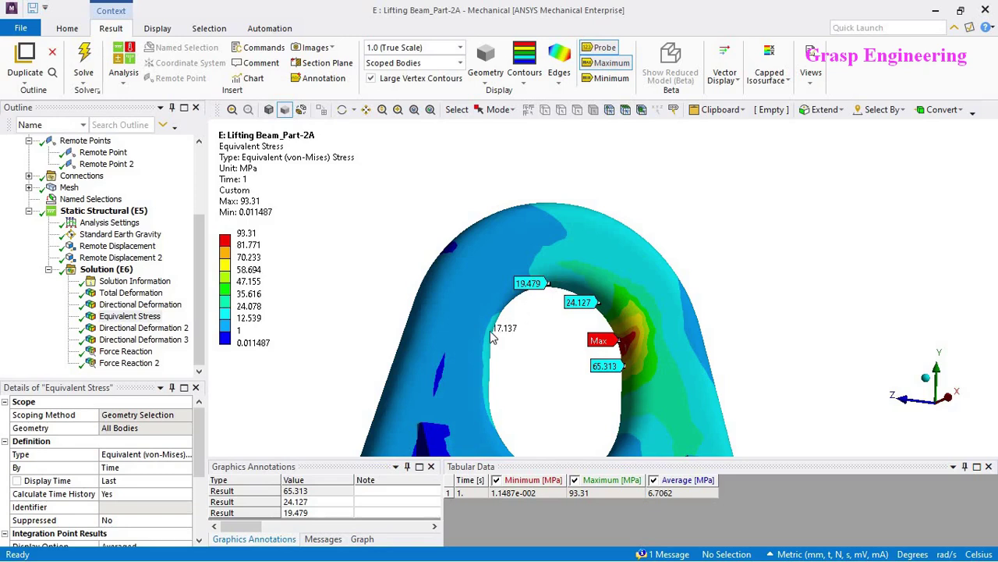
click(492, 337)
- Place a stress probe annotation on the hotspot where the end lifting lug's sloped edge meets the beam flange
scroll(584, 343, down, 3)
mouse_move(583, 343)
middle_down()
mouse_move(583, 378)
mouse_move(562, 336)
middle_up()
scroll(542, 299, up, 3)
scroll(509, 320, up, 3)
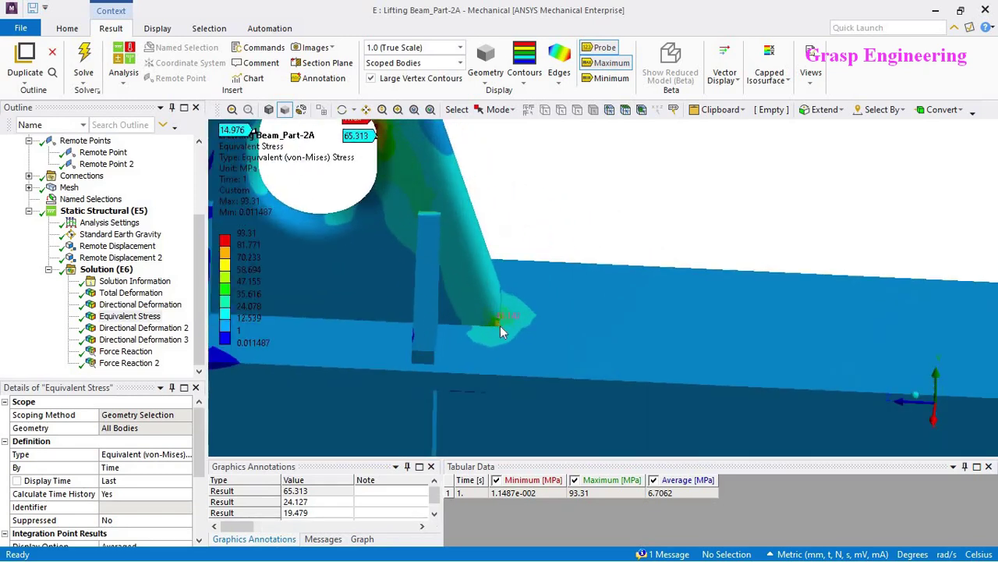
click(538, 318)
scroll(620, 314, down, 5)
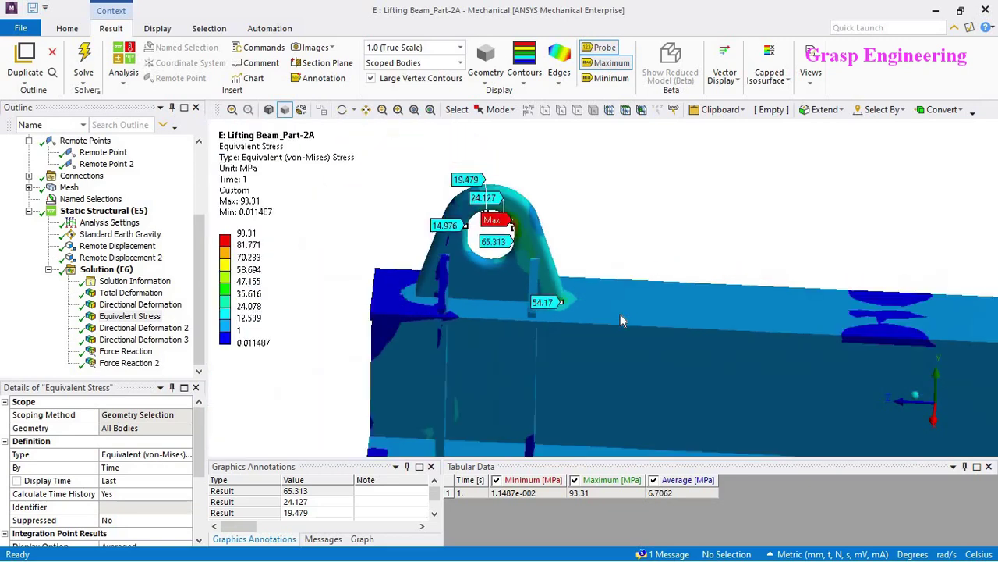
- Place three stress probe annotations around the high-stress area of the hole in the lifting lug at the opposite beam end
scroll(620, 313, down, 5)
middle_drag(797, 289, 613, 275)
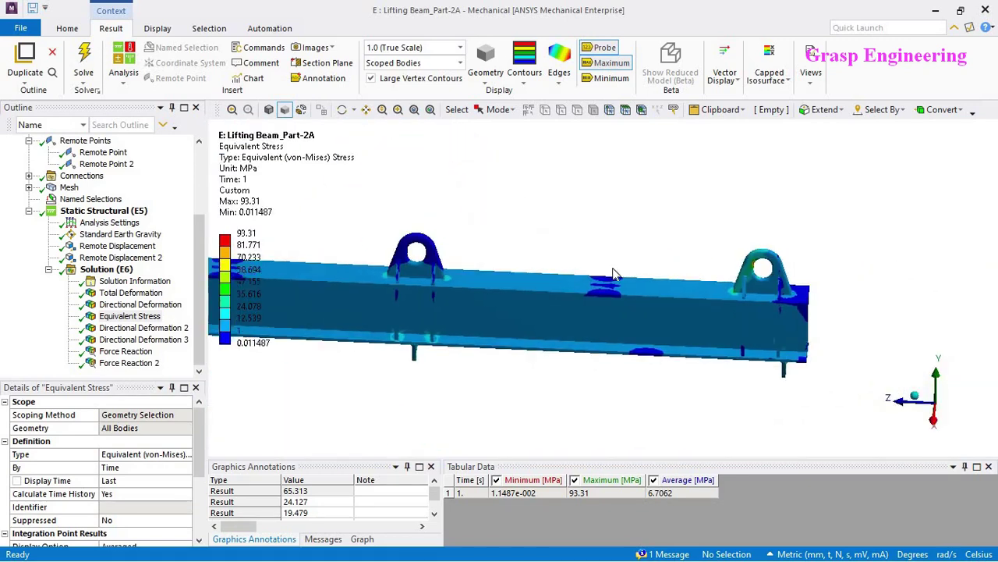
scroll(665, 234, up, 6)
scroll(671, 377, down, 2)
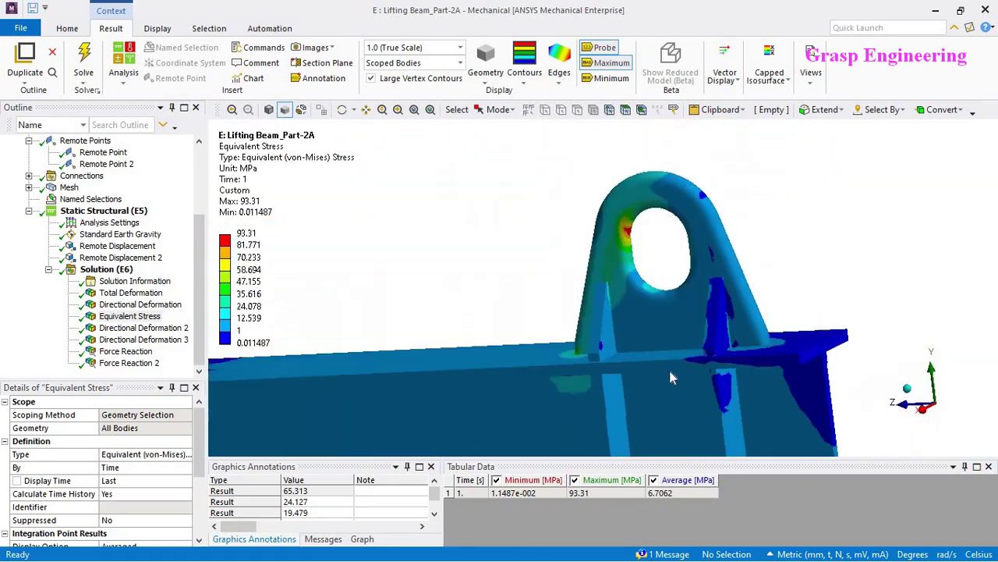
scroll(666, 289, up, 3)
click(654, 259)
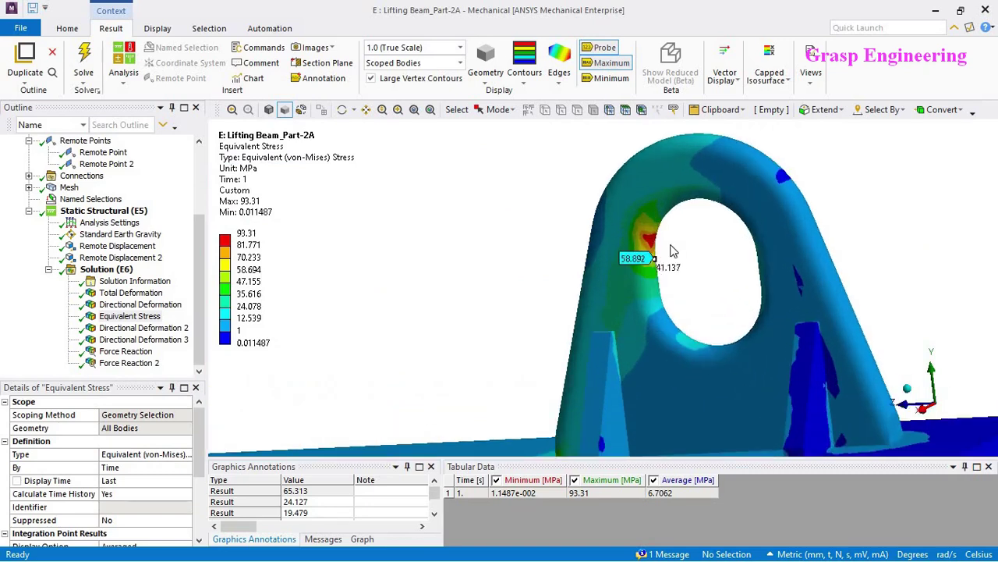
click(657, 271)
click(646, 225)
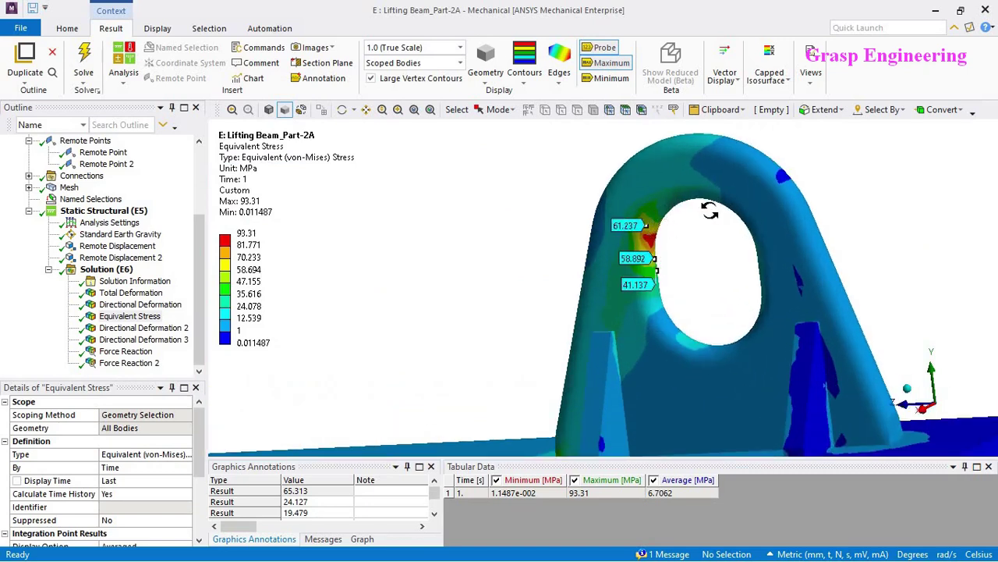
- Probe the stress hotspot at the base of the opposite end lug and bring the whole annotated beam into view
middle_drag(709, 211, 667, 360)
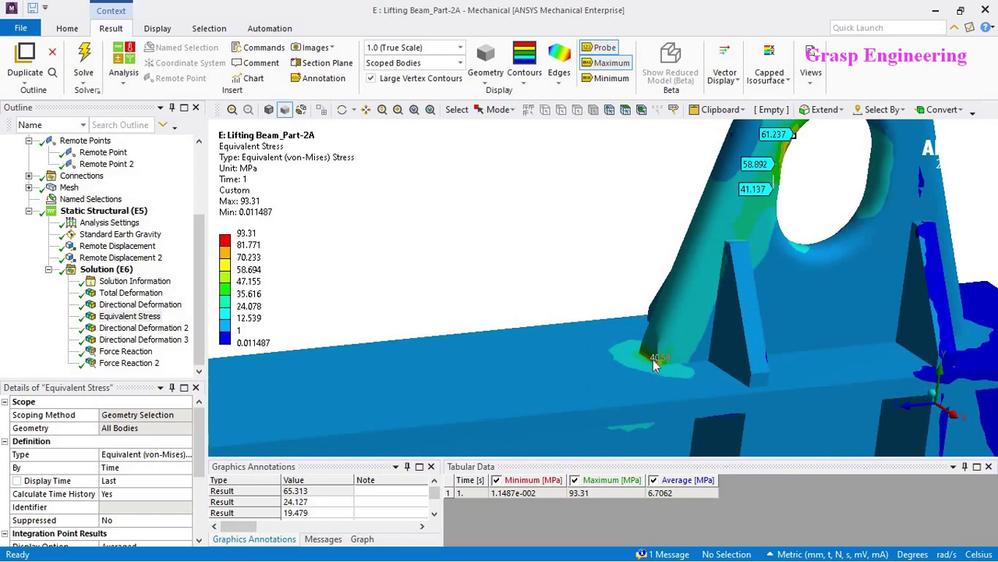
click(652, 359)
scroll(765, 310, down, 5)
middle_drag(765, 311, 727, 343)
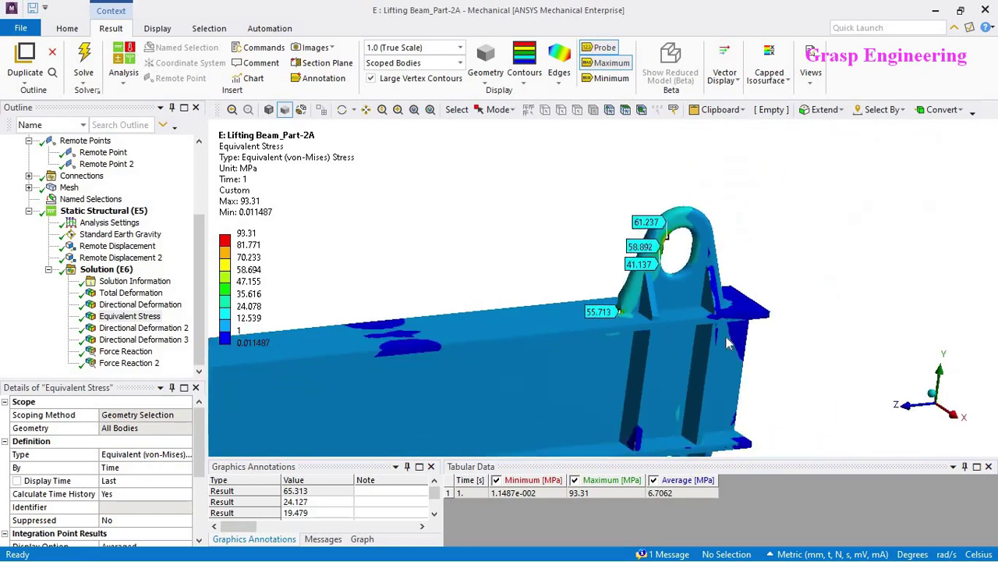
scroll(726, 344, down, 5)
middle_drag(508, 310, 623, 275)
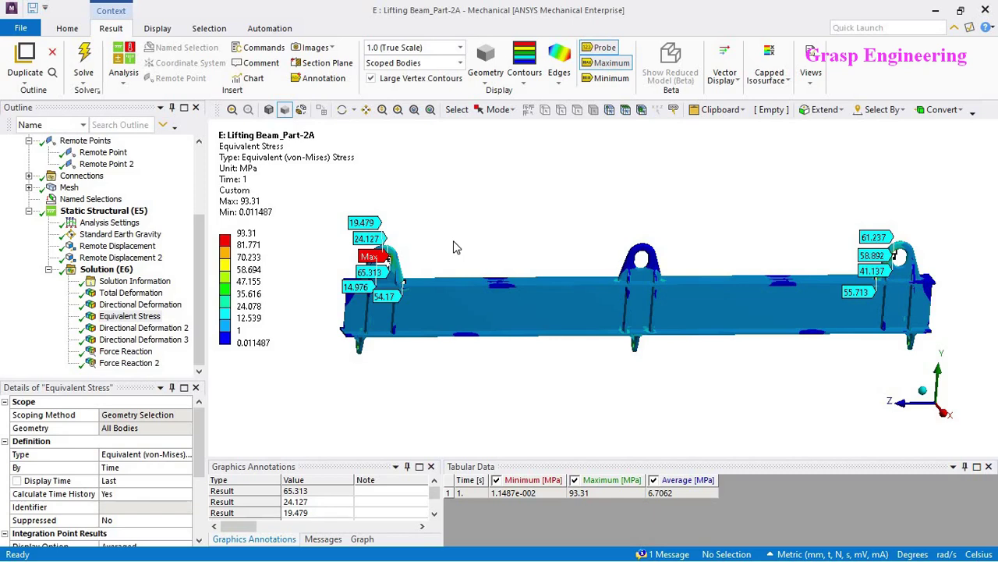
- Review the gravity and remote displacement definitions, and examine the constraint equations on the geometry in Solution Information
click(109, 234)
click(109, 245)
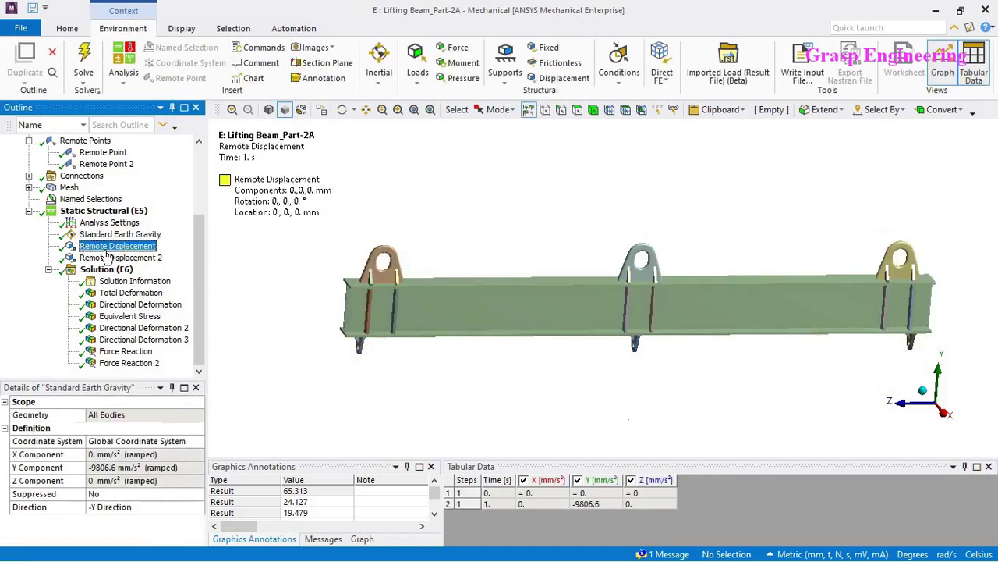
click(134, 281)
click(234, 449)
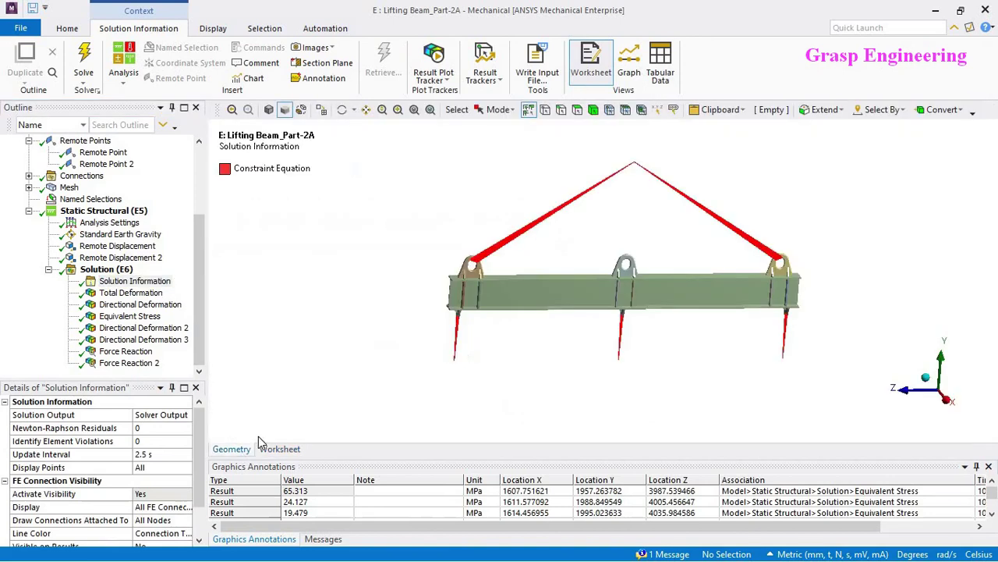
scroll(605, 327, up, 3)
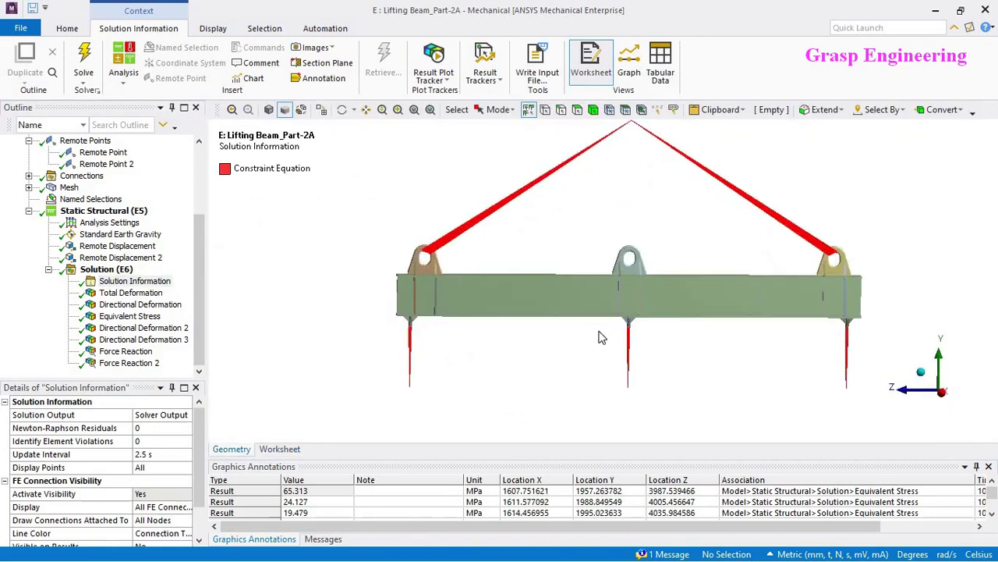
scroll(579, 371, down, 2)
scroll(198, 194, up, 3)
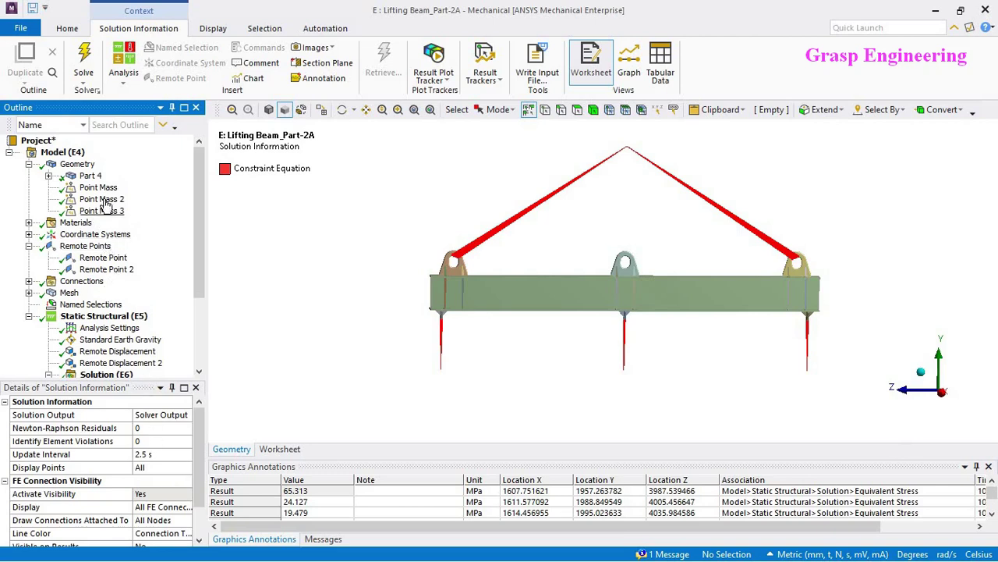
- Check the Behavior setting of the first remote point and its available options without changing it
click(103, 258)
scroll(165, 490, down, 2)
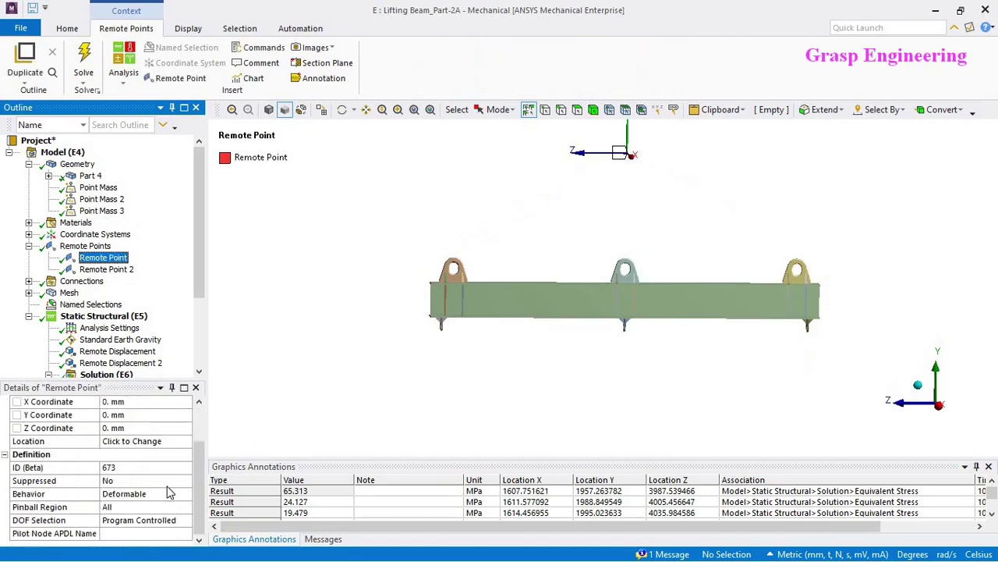
click(157, 493)
click(187, 495)
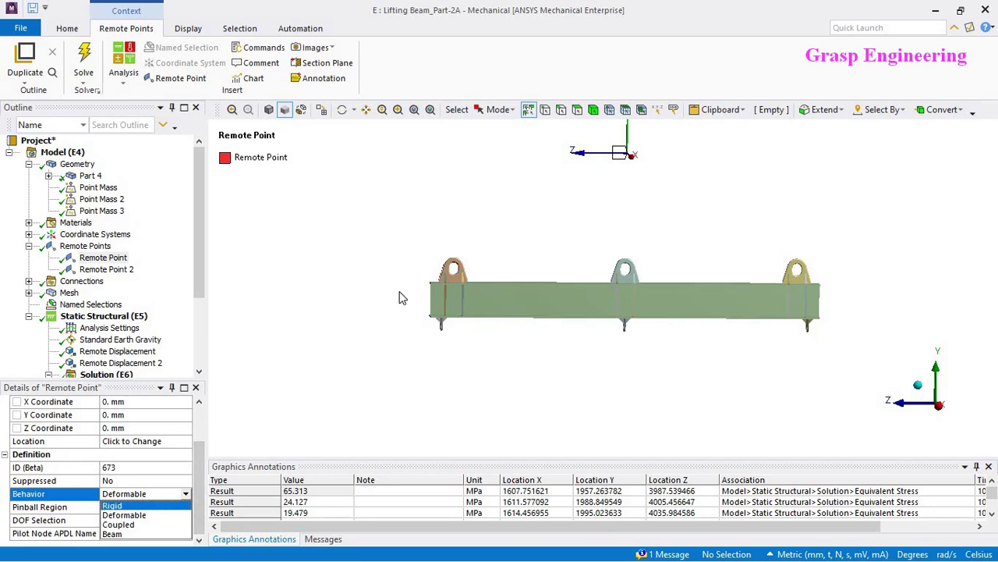
click(315, 380)
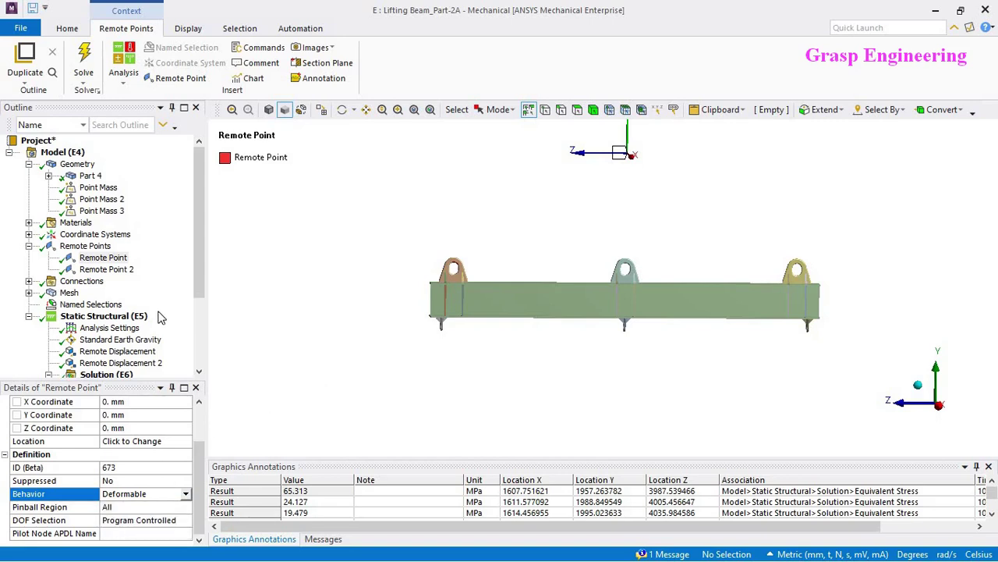
- Return to the Equivalent Stress plot and examine the probed stresses around the end lug's hole
scroll(151, 353, down, 3)
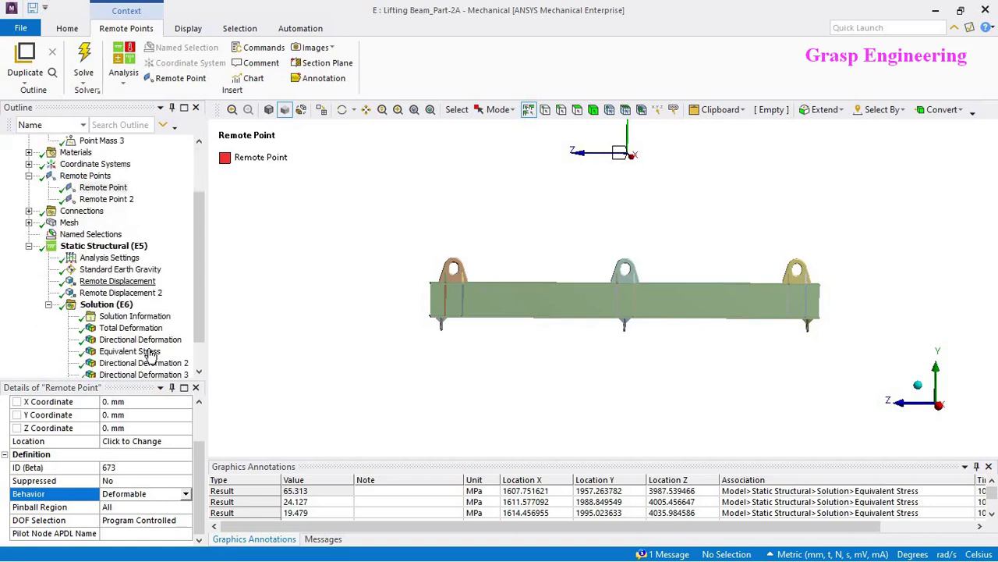
click(125, 316)
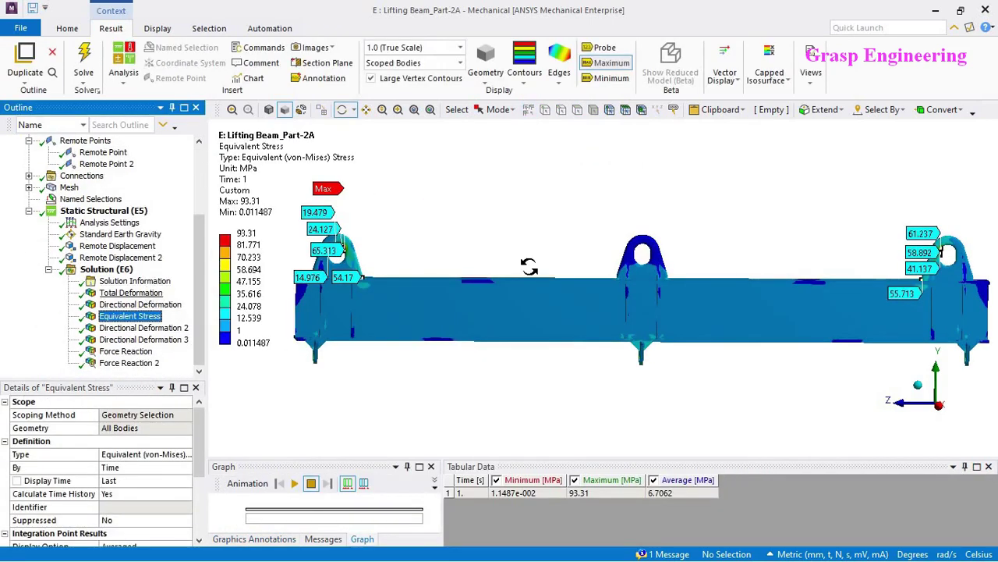
scroll(667, 281, up, 3)
scroll(629, 292, up, 5)
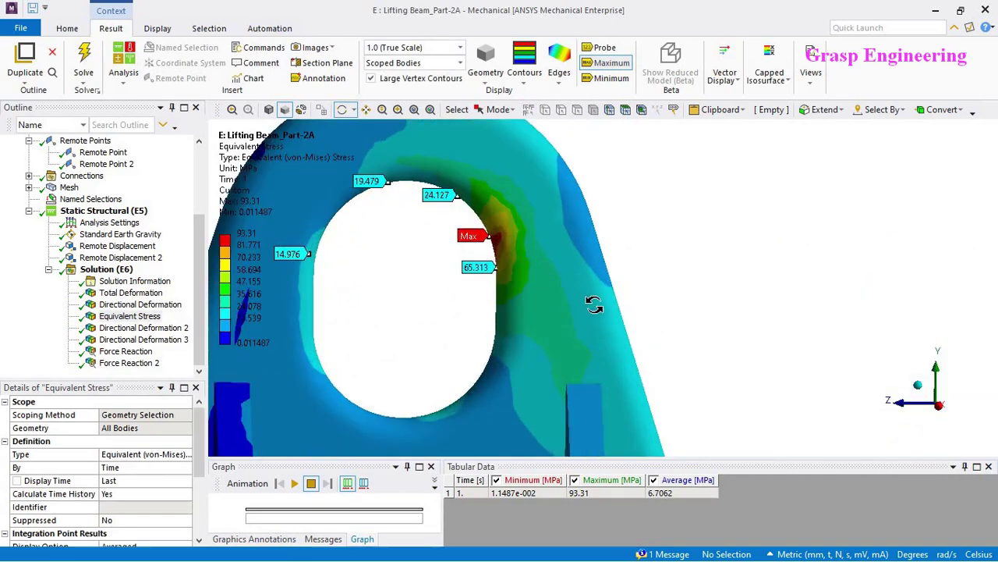
scroll(602, 316, down, 3)
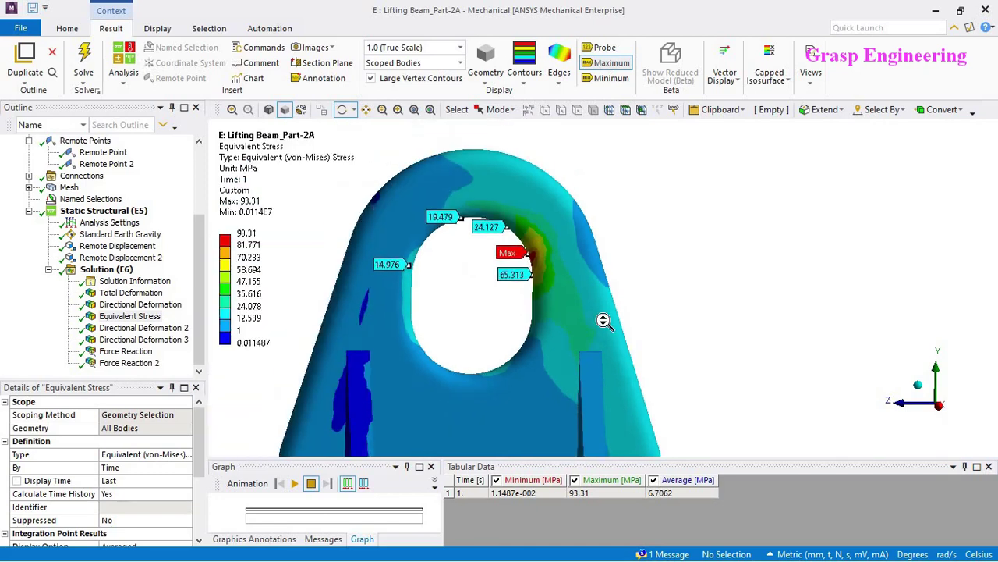
drag(551, 237, 533, 241)
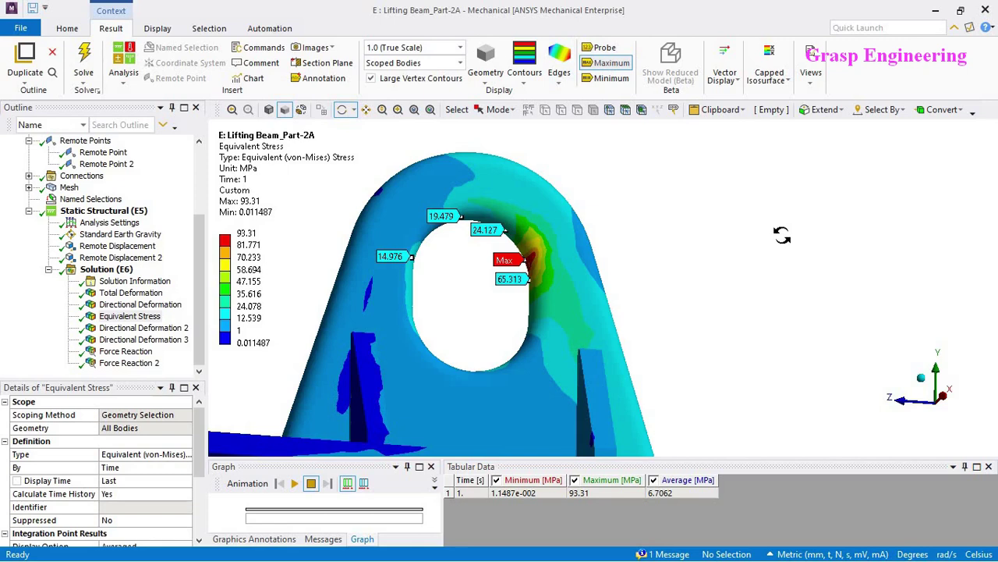
- Switch to the Lifting Beam_Part-2A_1 Mechanical window and check the Behavior setting of its first remote point
key(alt)
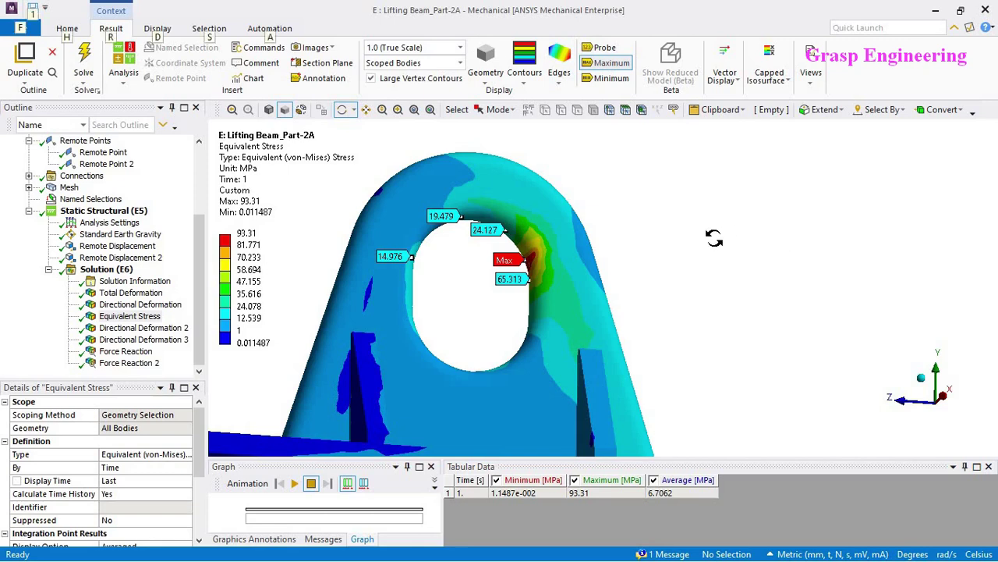
key(alt+Tab)
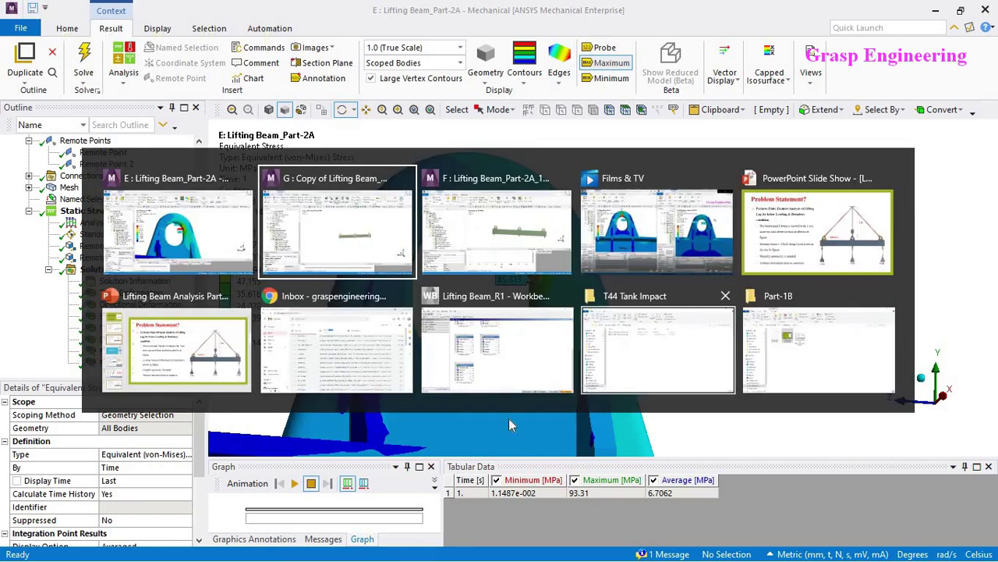
click(531, 252)
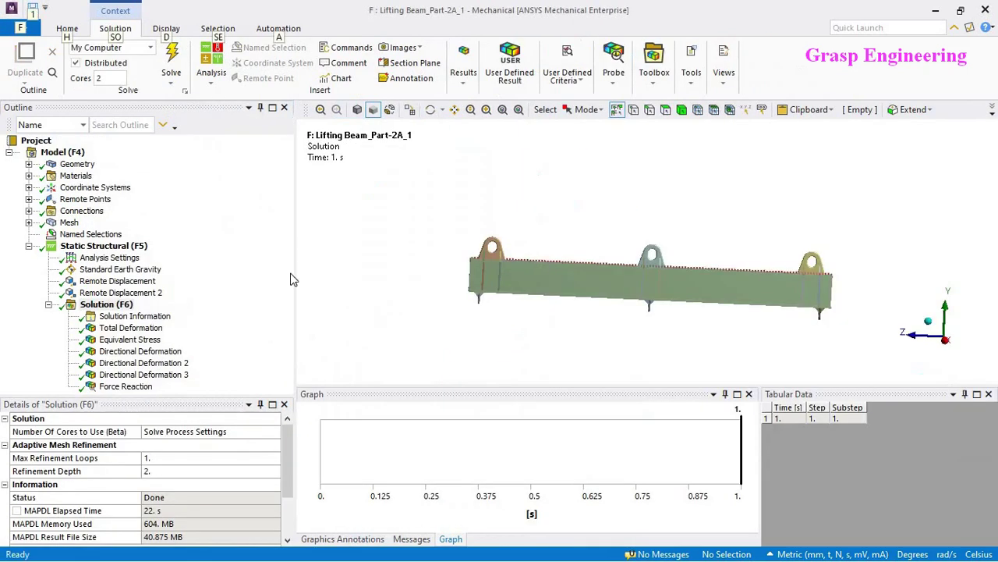
click(134, 316)
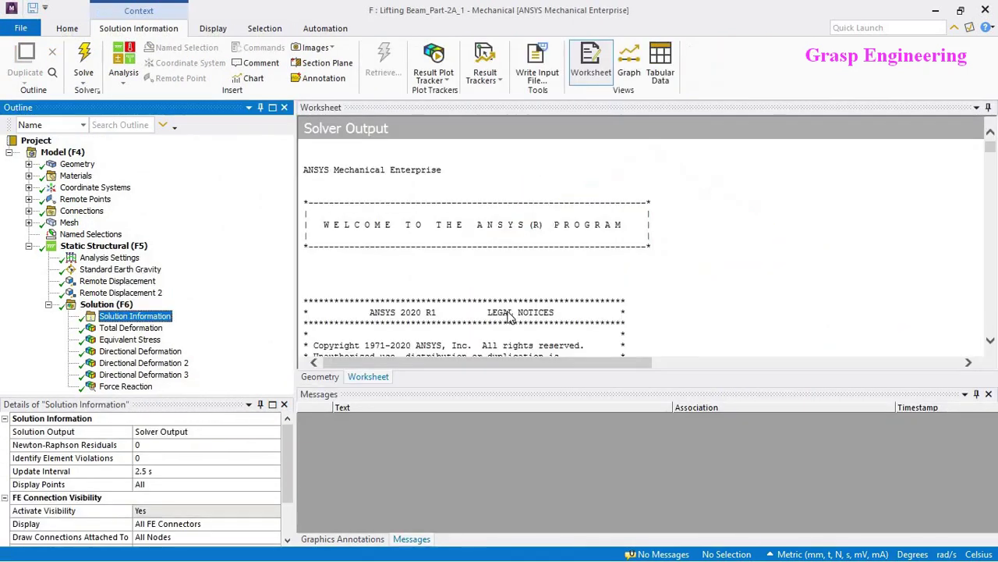
click(29, 199)
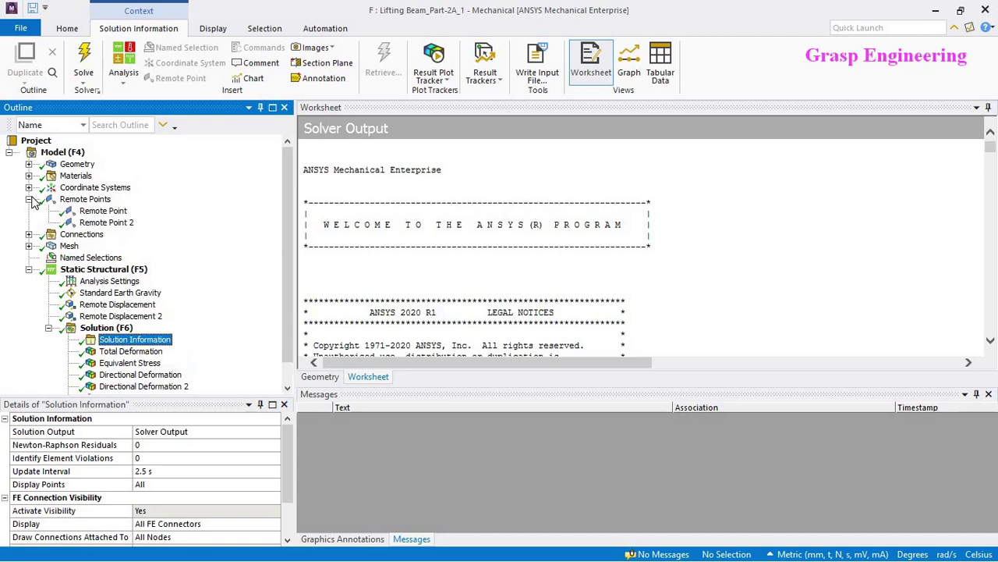
click(103, 211)
scroll(106, 503, down, 2)
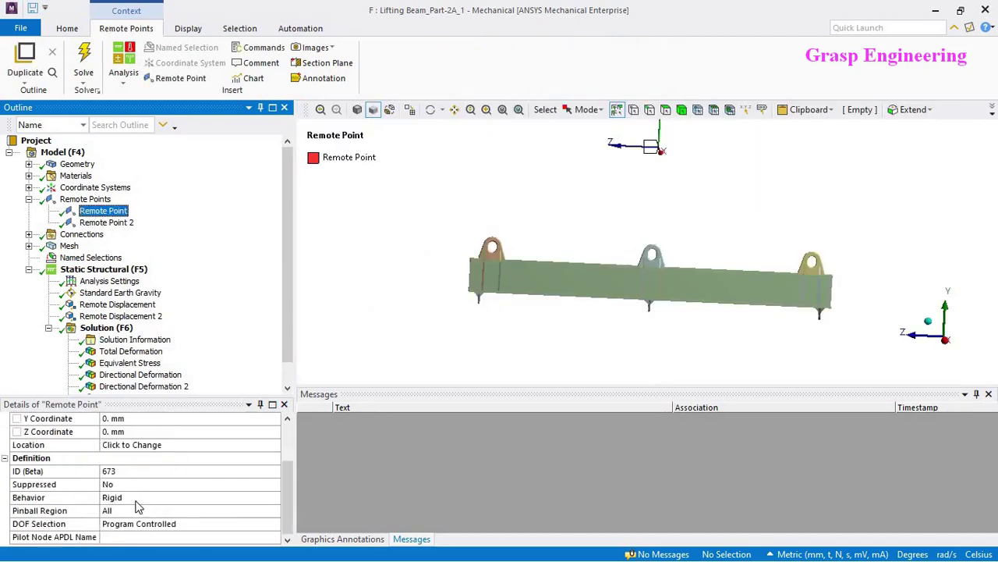
click(137, 499)
click(411, 173)
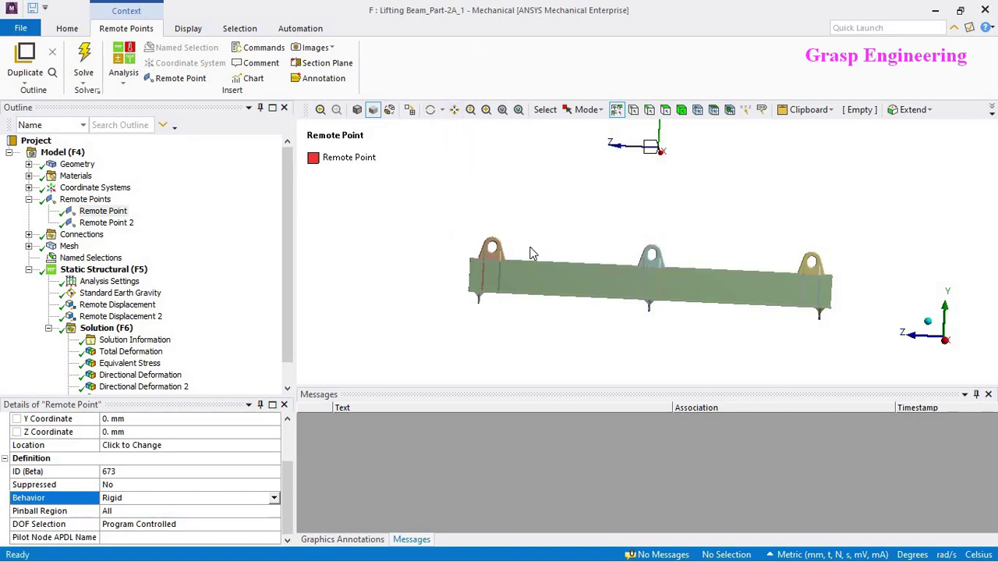
- Arrange the Part-2A and Part-2A_1 windows side by side and show the Equivalent Stress result in Part-2A_1
key(super+Right)
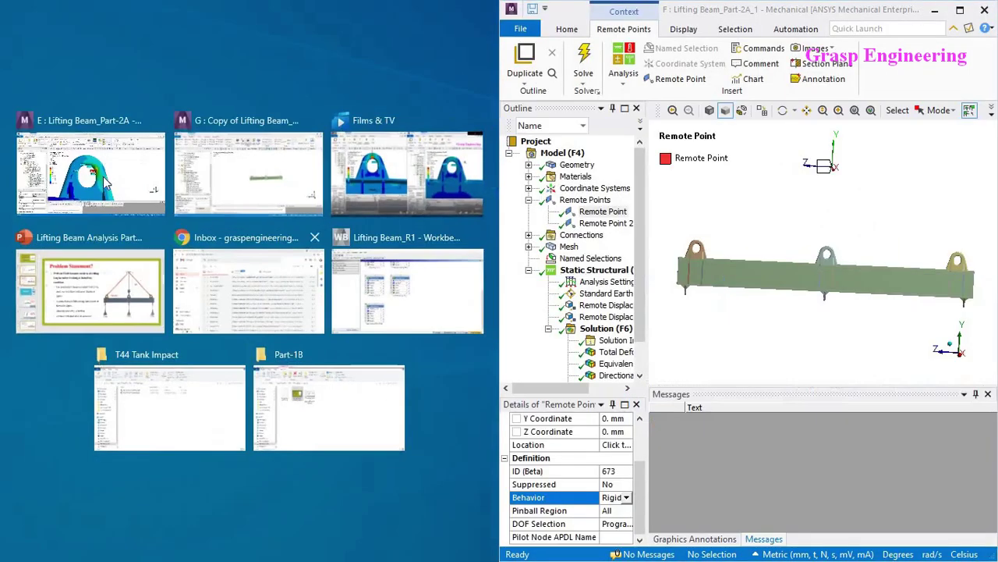
click(105, 181)
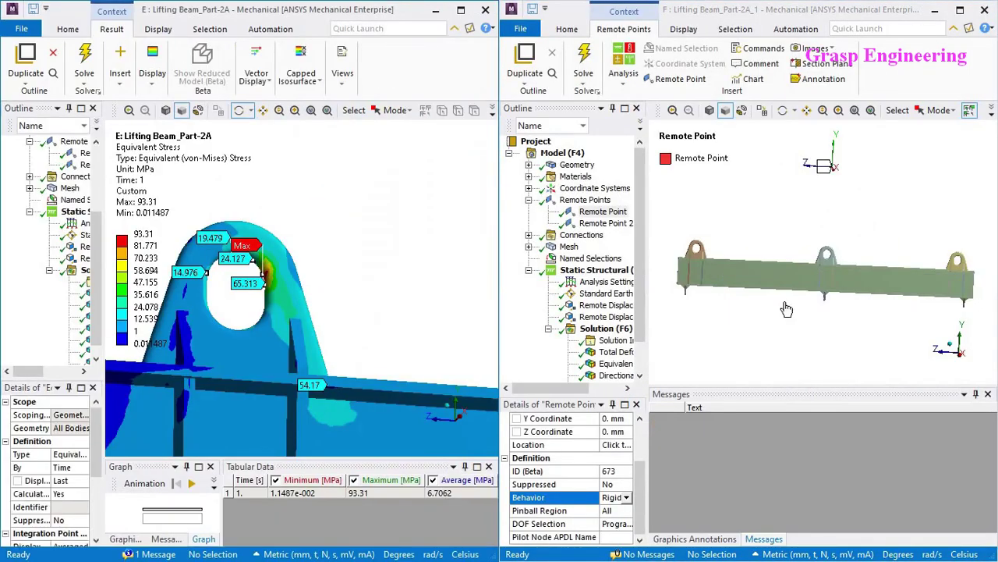
scroll(880, 279, up, 5)
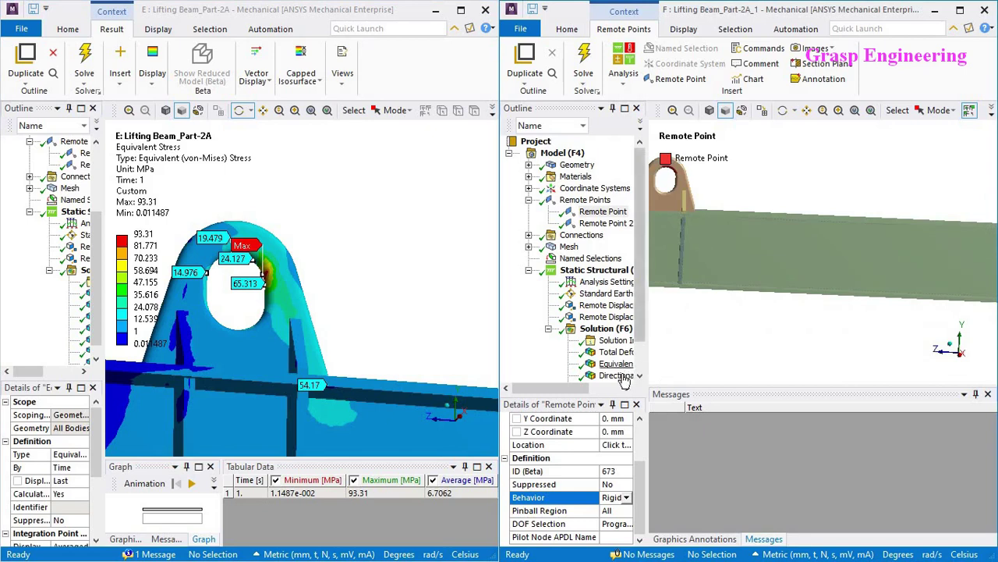
scroll(644, 368, down, 1)
drag(646, 366, 707, 363)
click(629, 340)
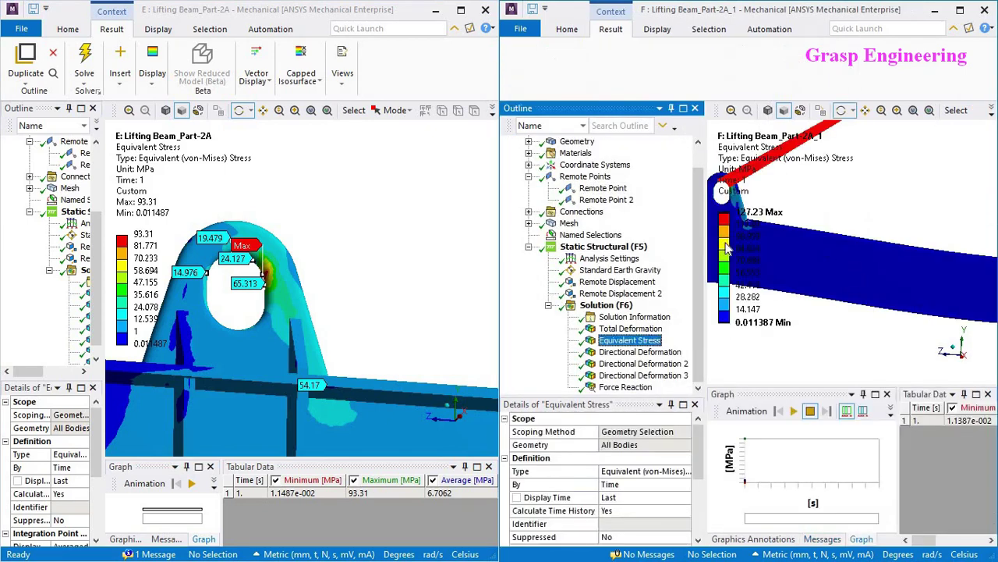
- Examine the stress and FE connections at the end lug's hole in Part-2A_1, and widen the Part-2A outline for comparison
mouse_move(866, 296)
mouse_down()
mouse_move(901, 299)
mouse_move(898, 195)
mouse_move(858, 263)
mouse_move(866, 249)
mouse_move(858, 285)
mouse_up()
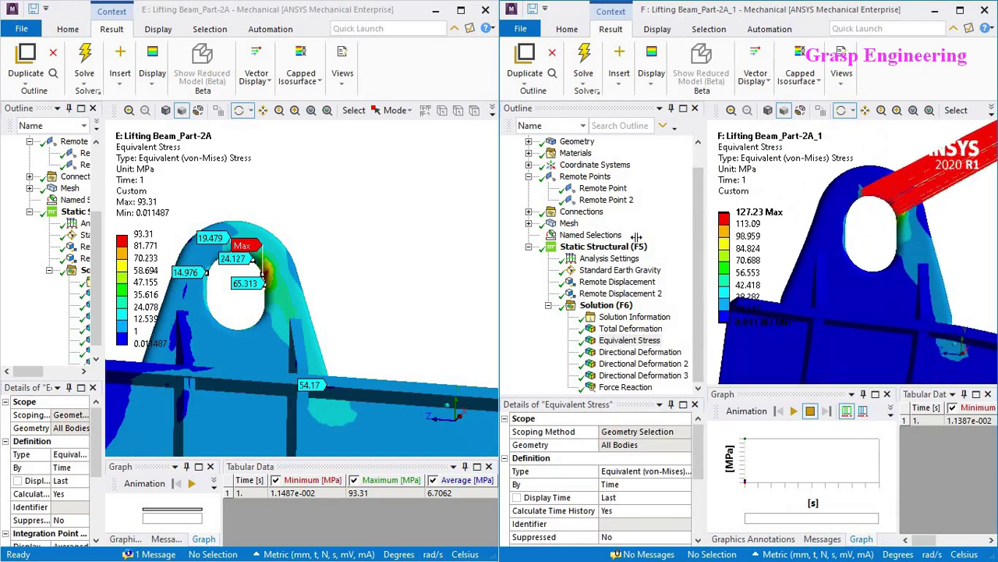
drag(704, 258, 638, 258)
drag(827, 327, 780, 280)
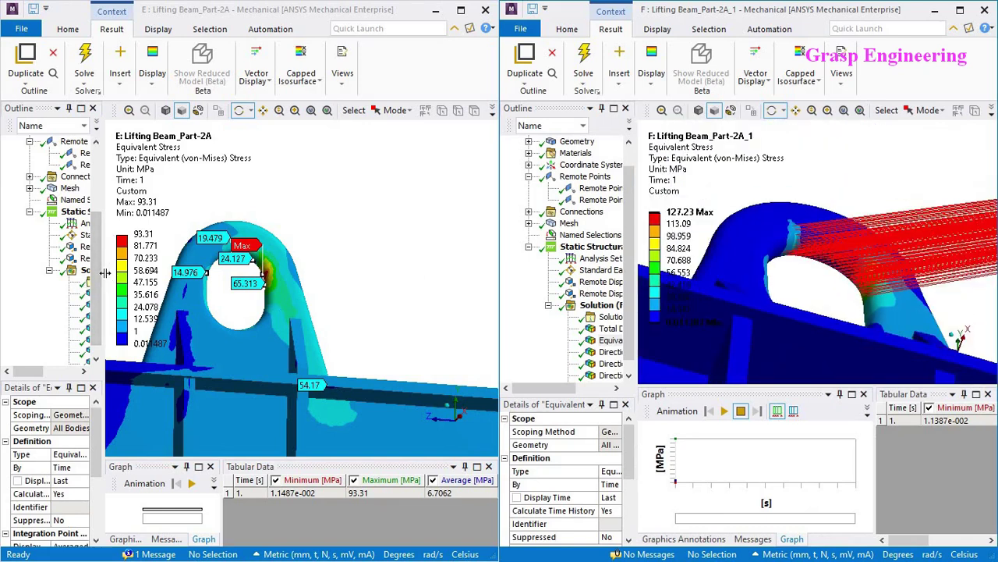
drag(103, 280, 191, 301)
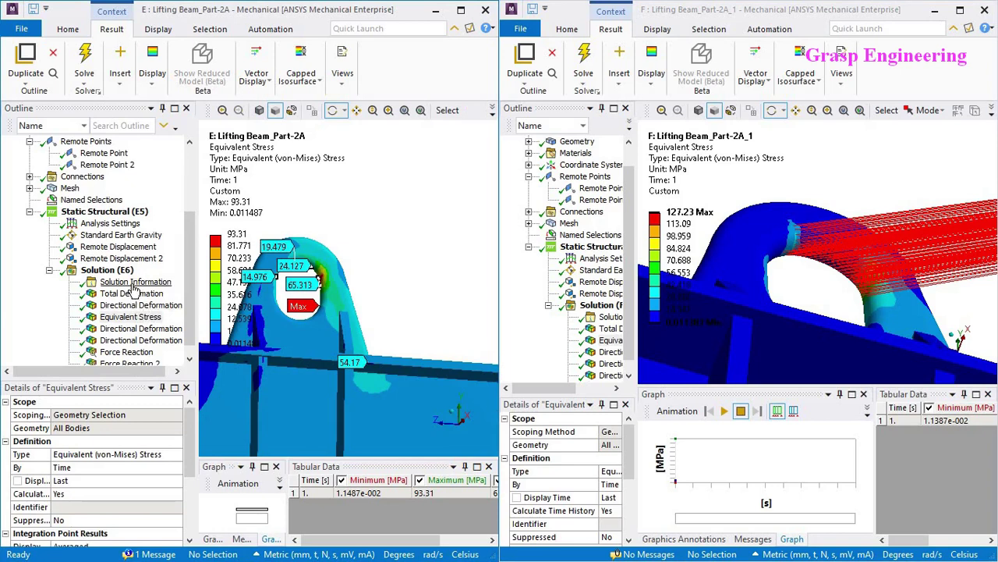
- Make the FE connections visible on results in the Part-2A Solution Information and show them on the Equivalent Stress plot at the end lug's hole
click(135, 282)
scroll(159, 517, down, 1)
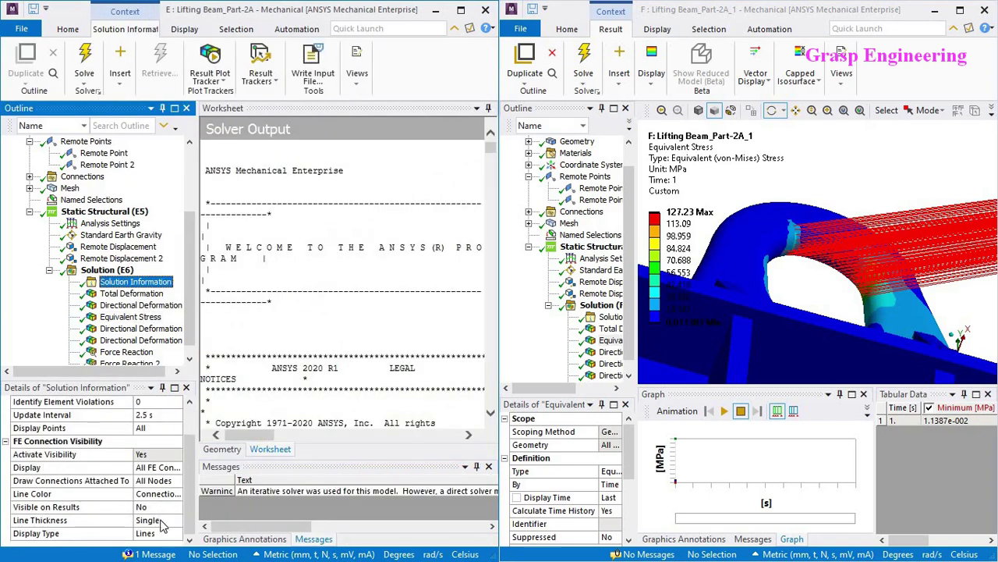
double_click(162, 507)
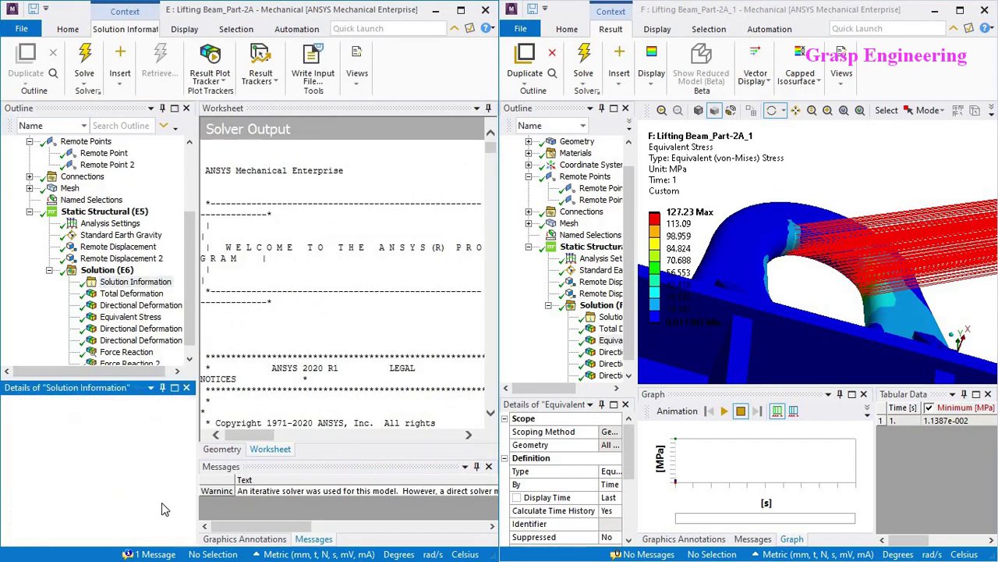
click(130, 317)
drag(344, 333, 330, 362)
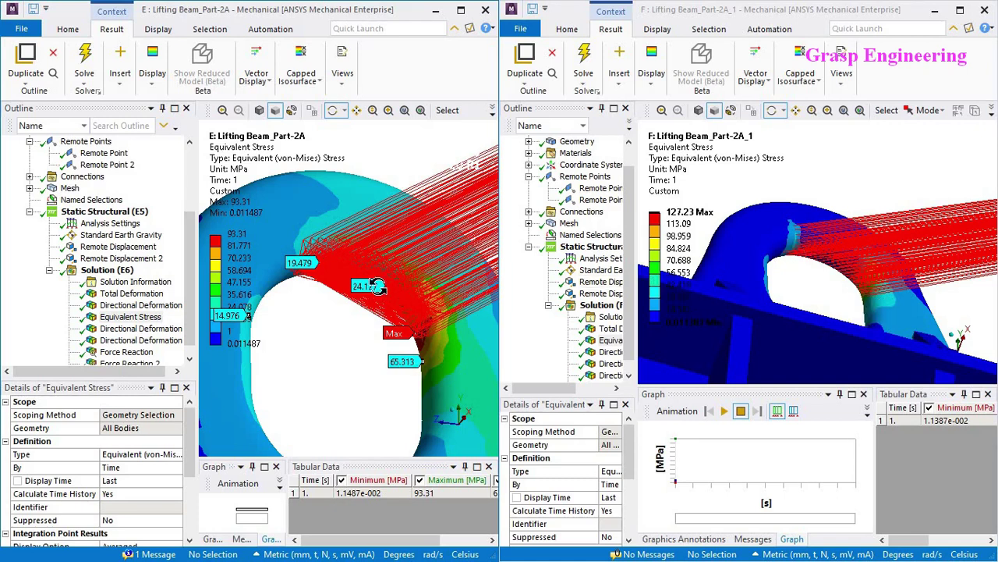
drag(415, 368, 434, 365)
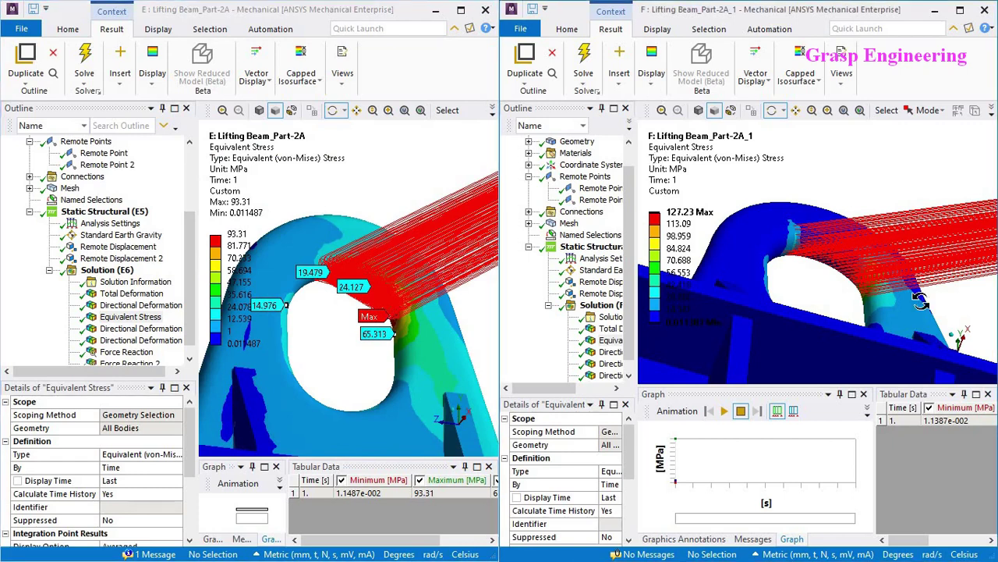
- Probe the equivalent stress at three points beside the loaded edge of the end lug's hole in Part-2A_1
click(652, 70)
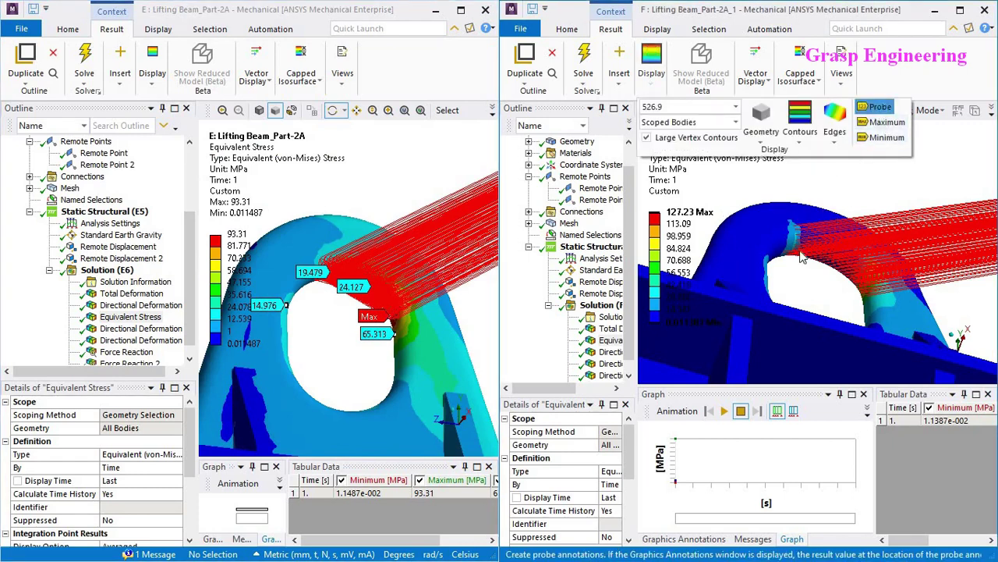
click(877, 107)
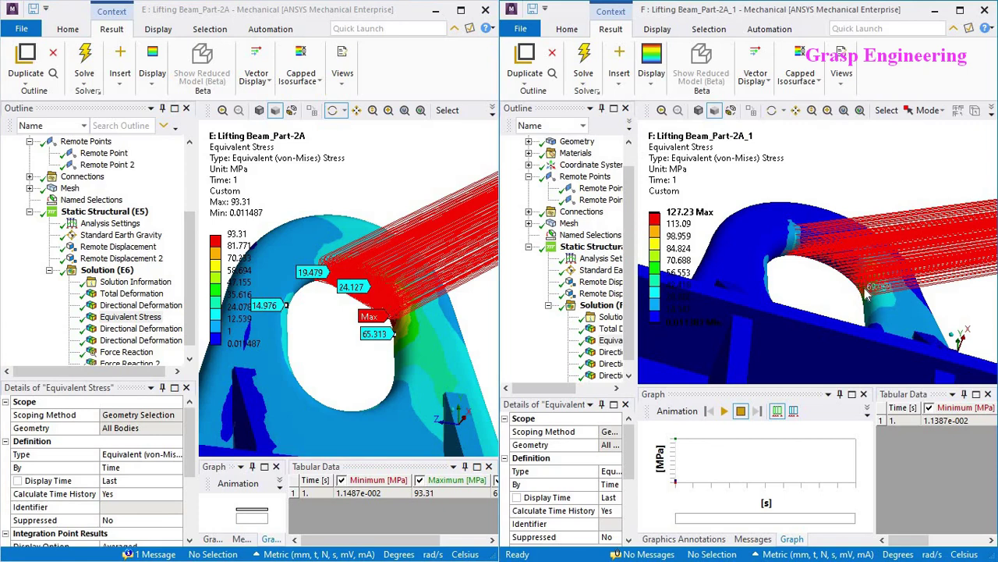
click(863, 295)
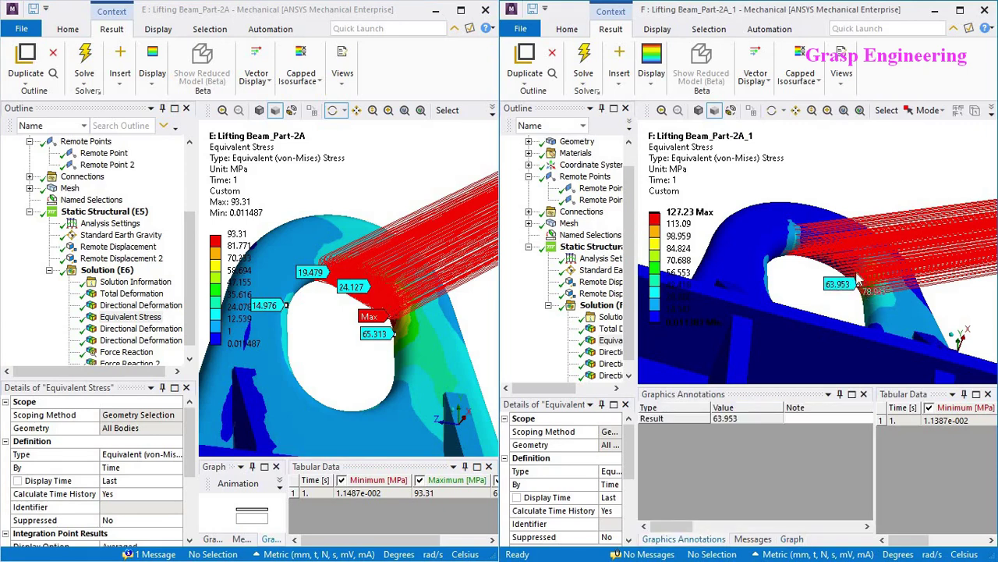
scroll(835, 281, up, 5)
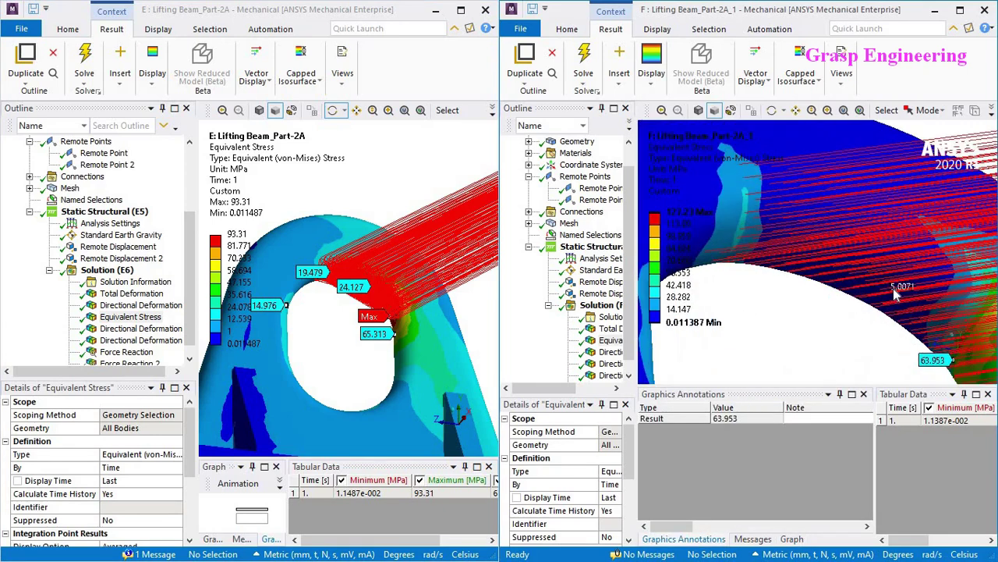
scroll(822, 266, up, 1)
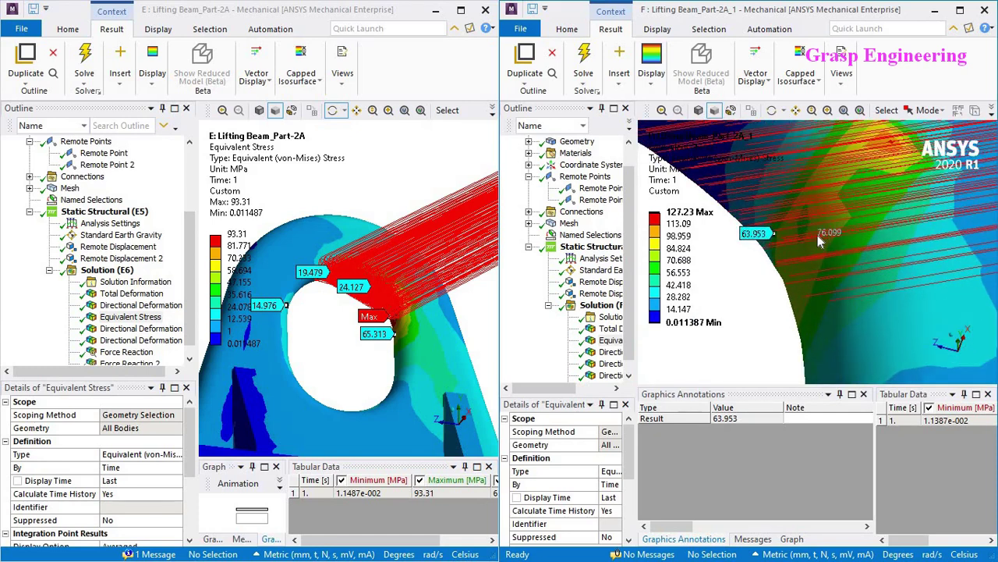
click(818, 235)
click(848, 162)
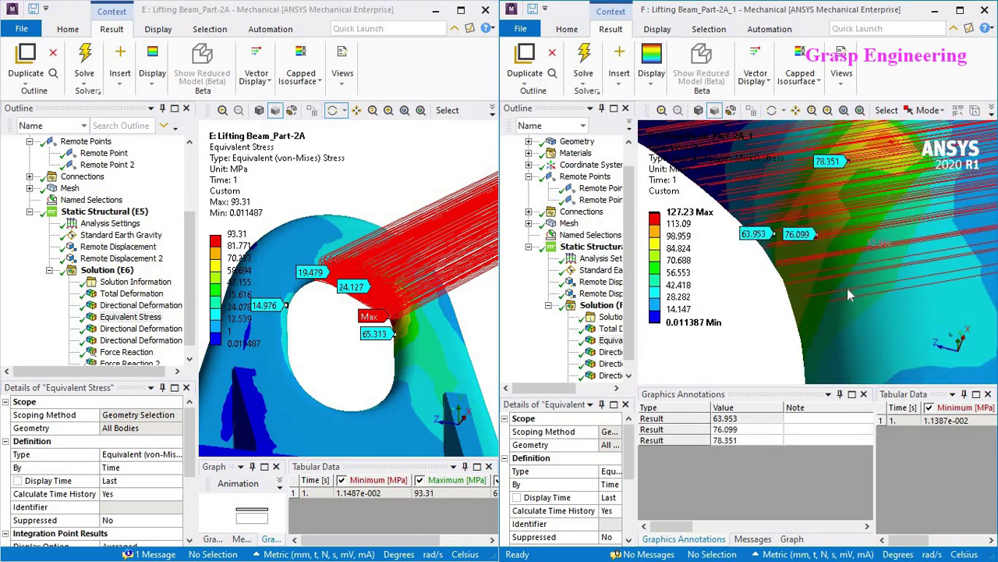
- Compare the probed stresses and FE connections around the end lug and adjoining beam in Part-2A and Part-2A_1
scroll(843, 312, down, 2)
middle_drag(844, 313, 792, 258)
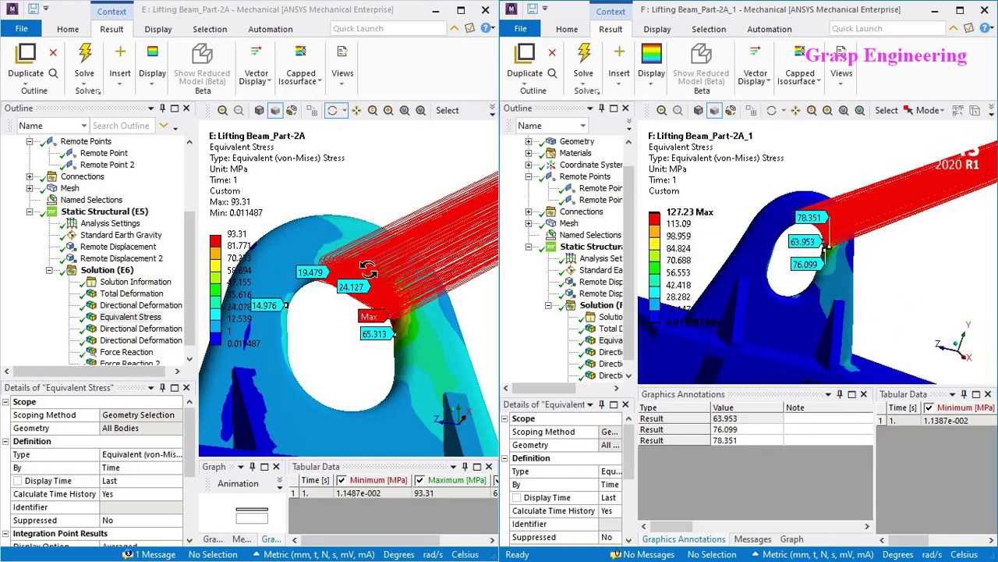
middle_drag(398, 329, 404, 328)
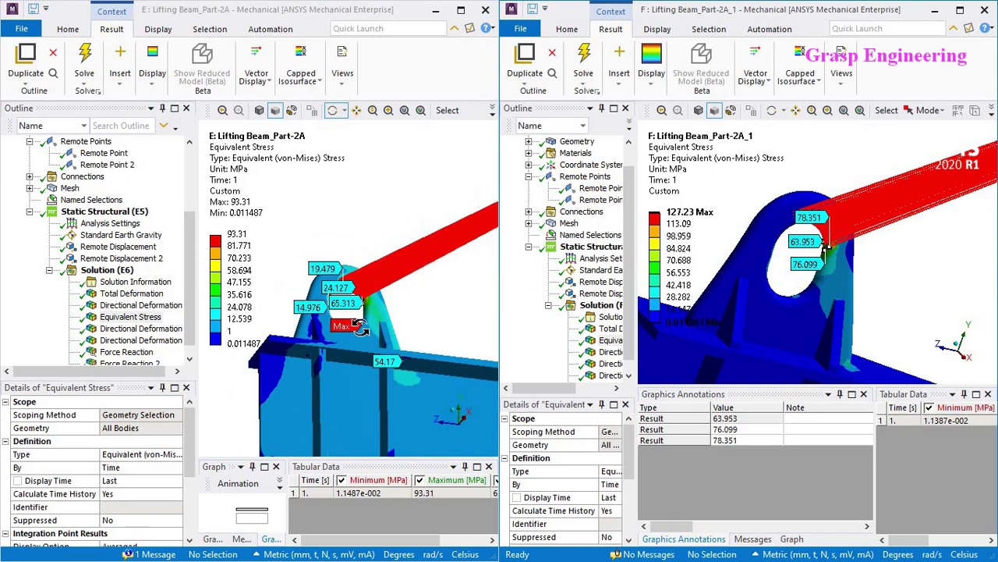
drag(399, 289, 385, 326)
scroll(367, 335, up, 3)
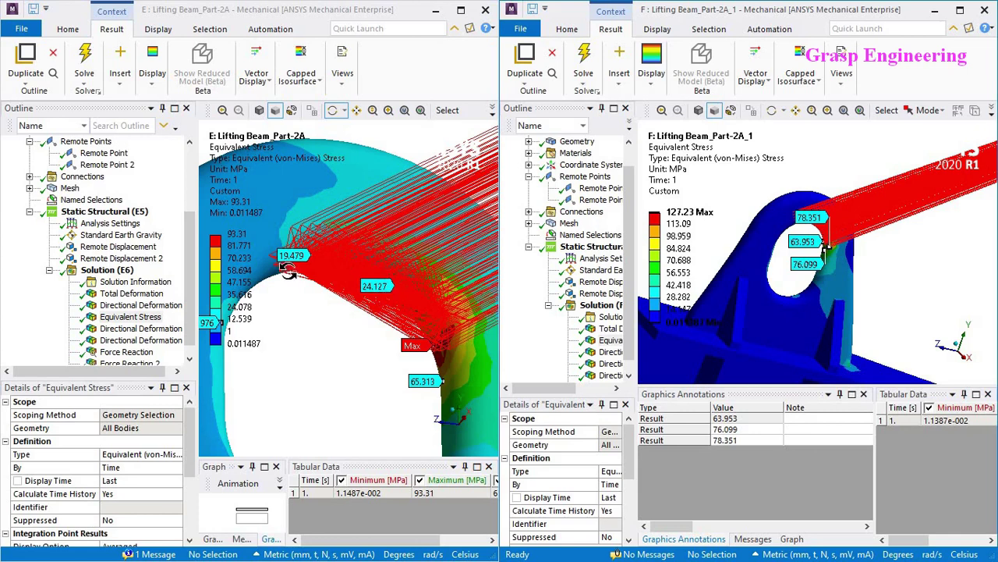
drag(383, 360, 406, 359)
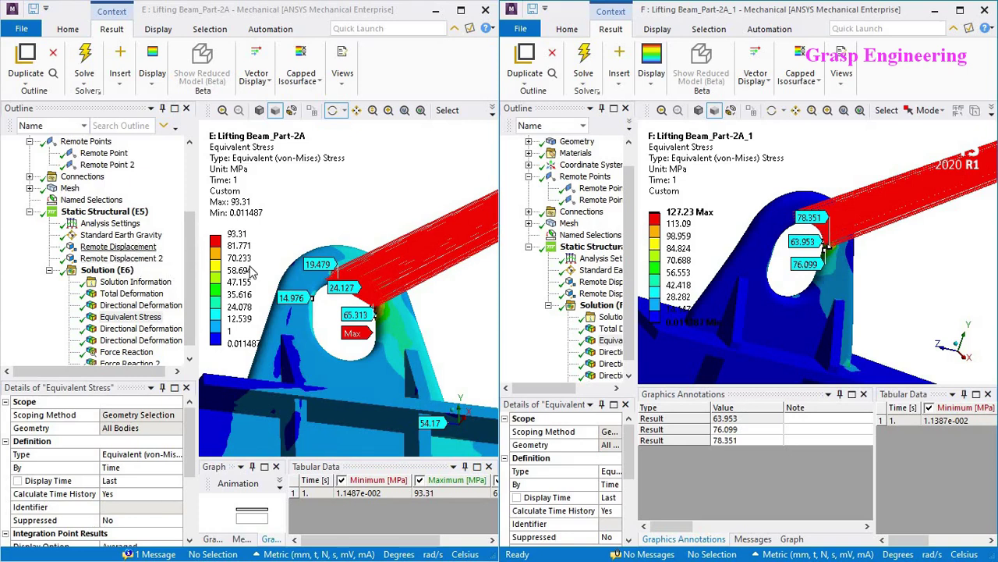
drag(291, 368, 294, 371)
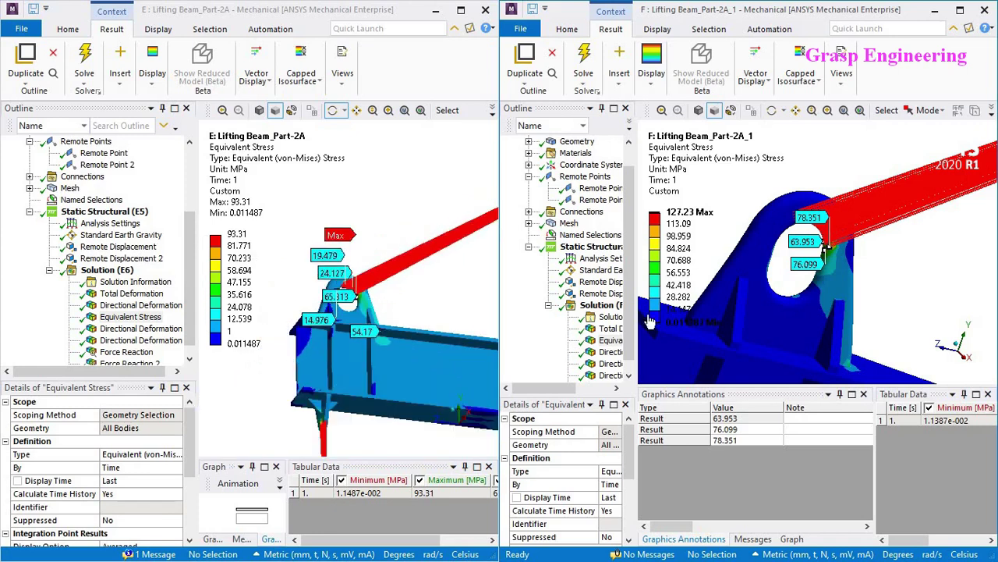
drag(741, 308, 730, 313)
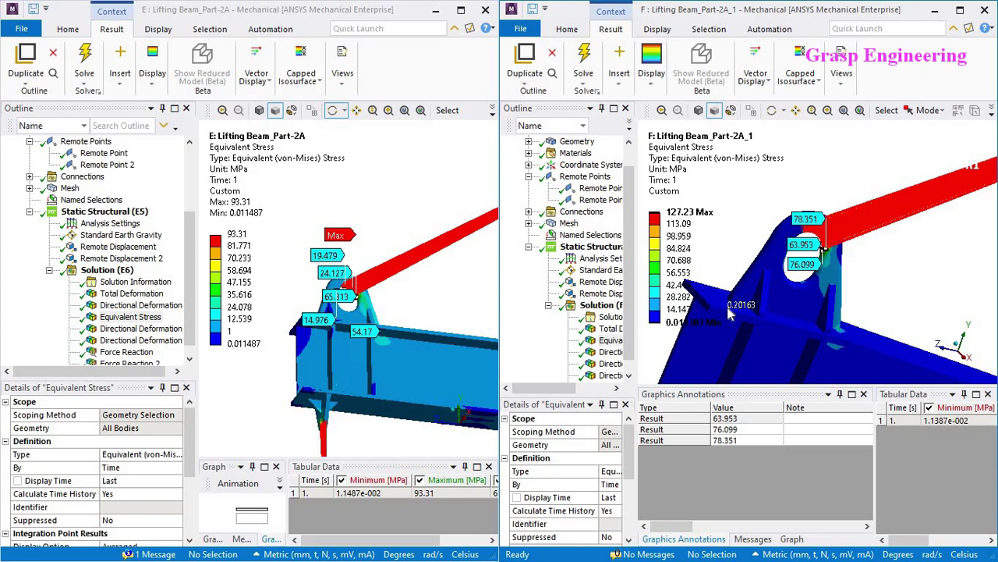
scroll(318, 286, down, 5)
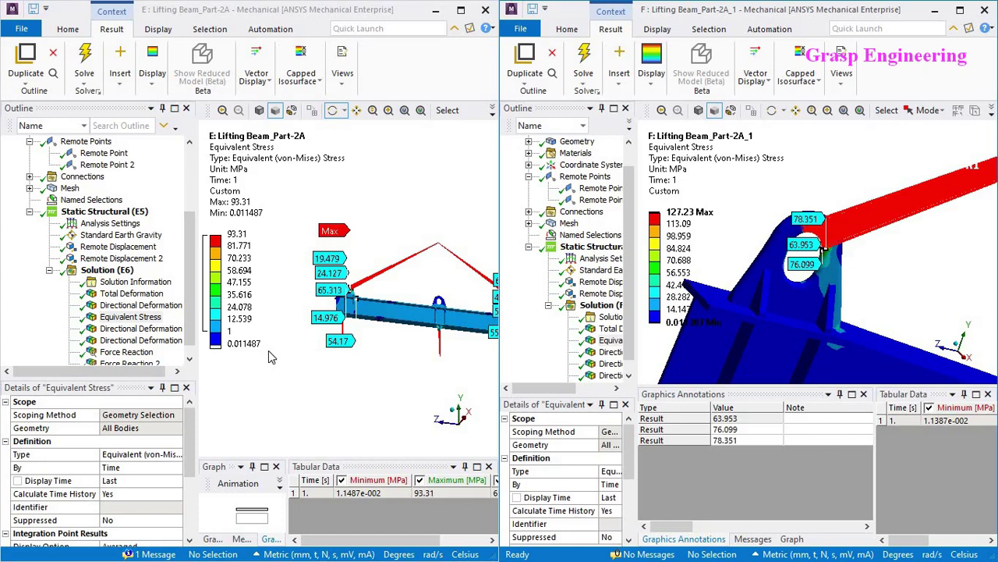
scroll(341, 312, up, 5)
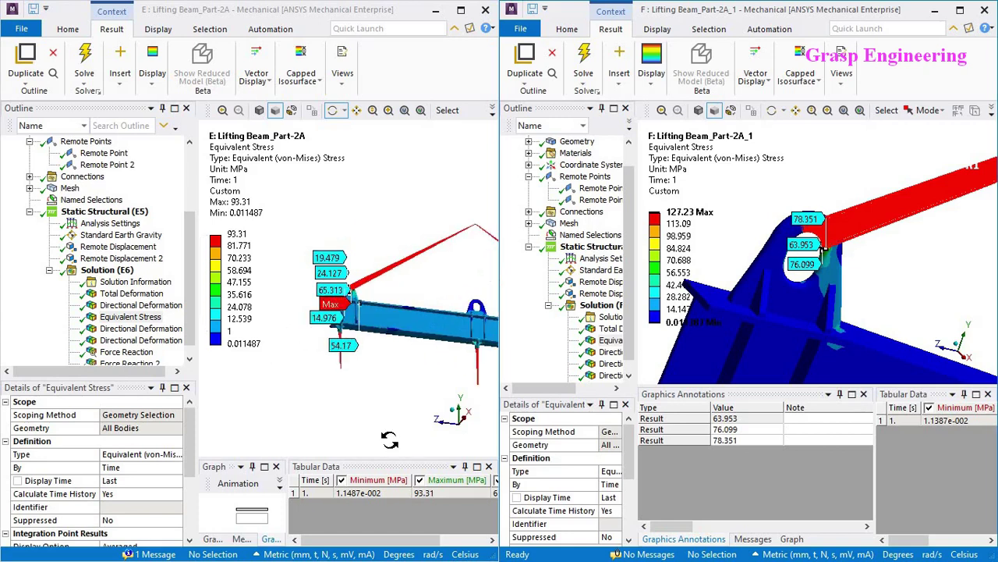
drag(346, 357, 396, 263)
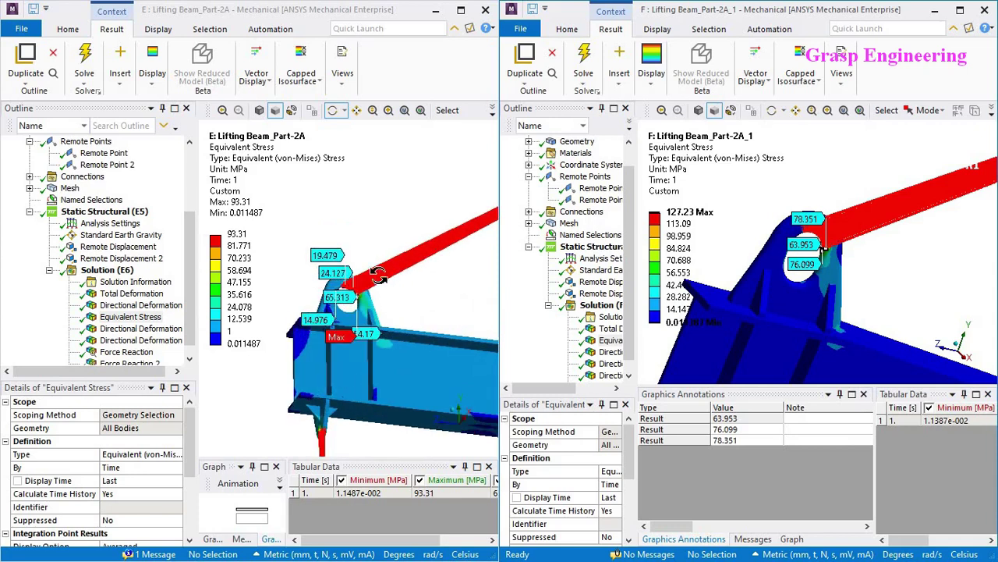